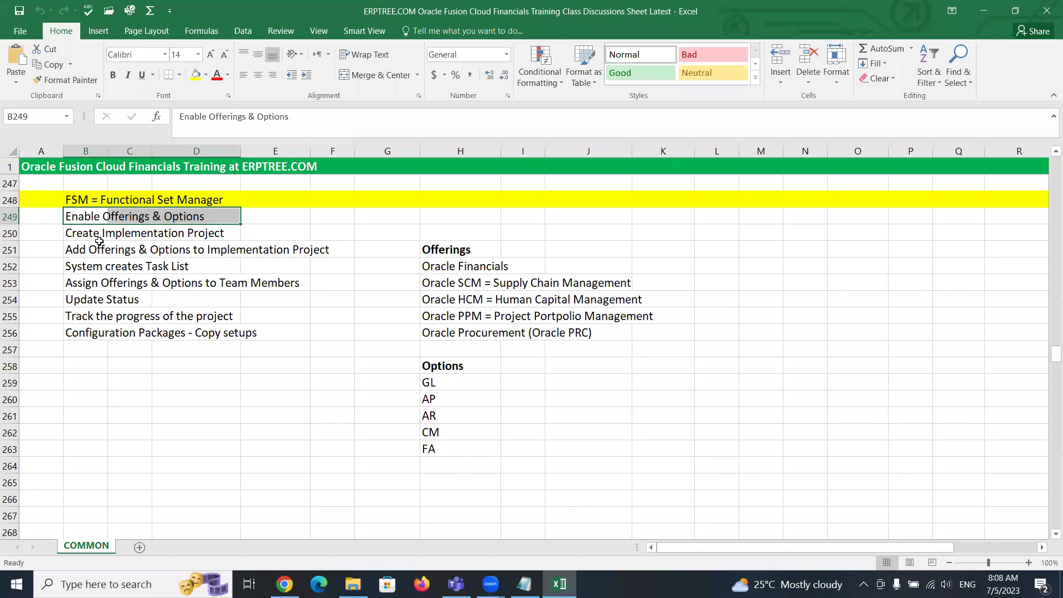
Step: Review the FSM process list in rows 250 to 254, from Create Implementation Project through Update Status
drag(78, 233, 196, 231)
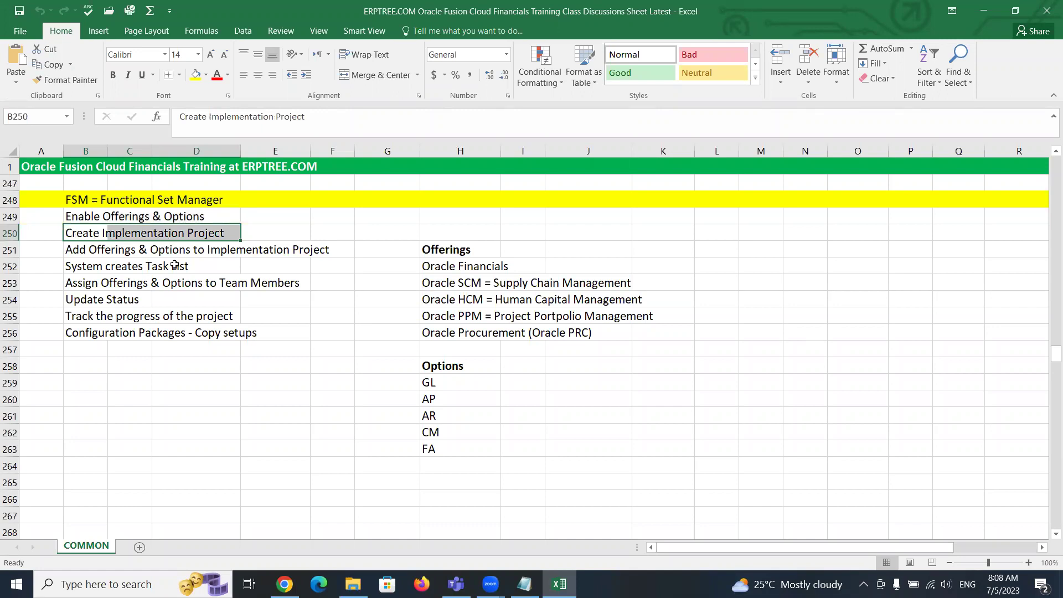
drag(77, 248, 326, 250)
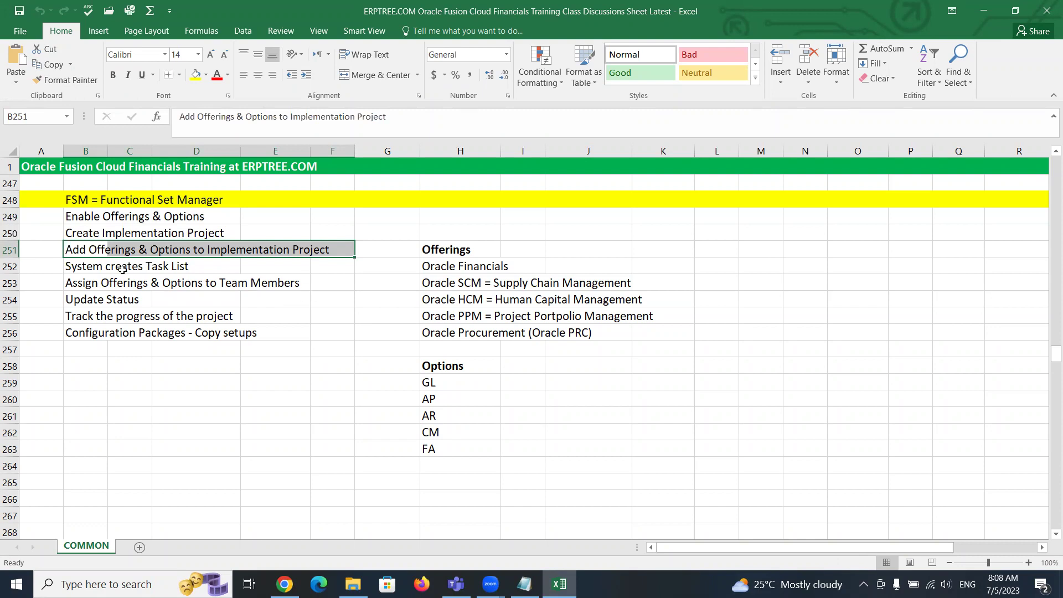
click(83, 266)
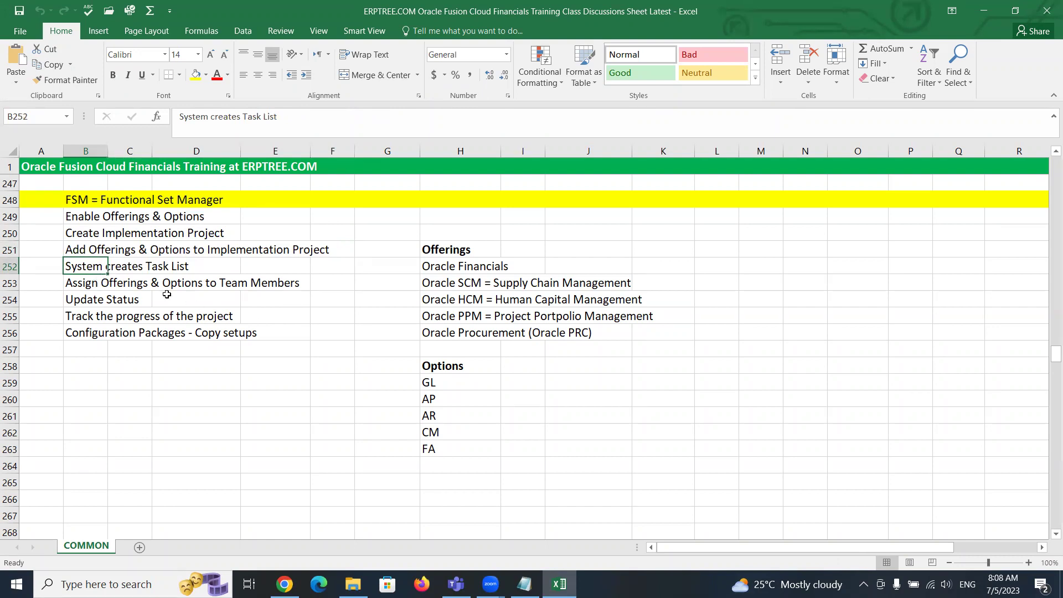
drag(90, 284, 283, 284)
click(80, 297)
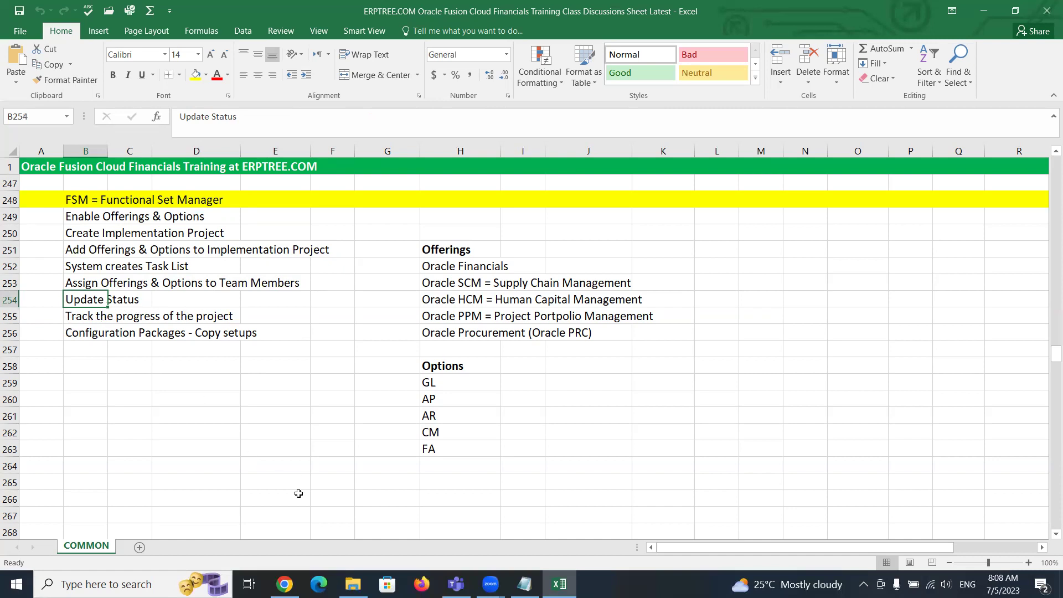
Step: Switch to the Oracle Fusion Cloud Applications page in Chrome and sign out of the current account, confirming the logout
mouse_move(284, 584)
click(294, 543)
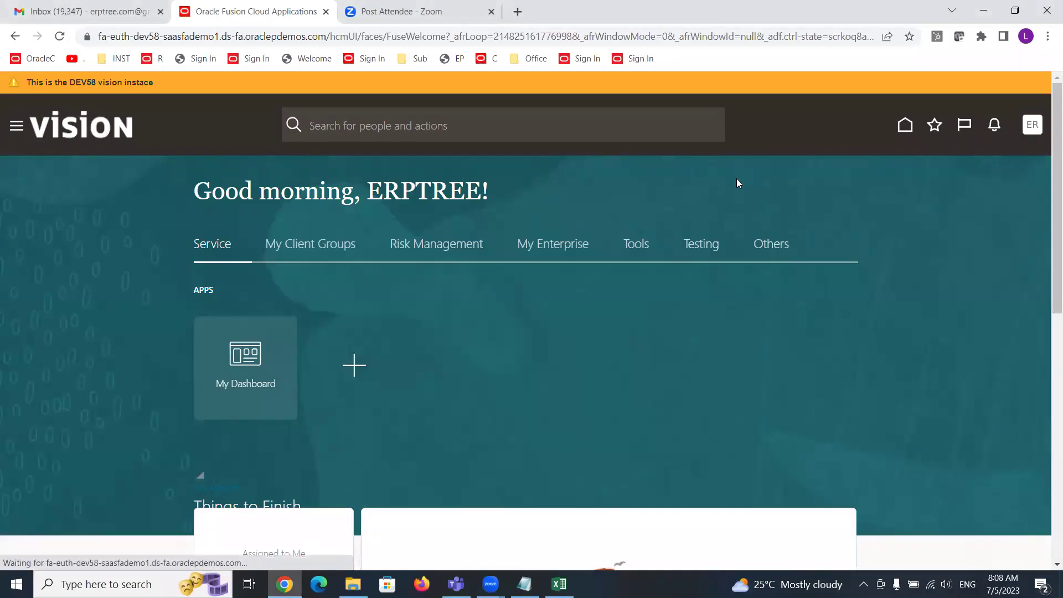
click(1036, 125)
click(1011, 157)
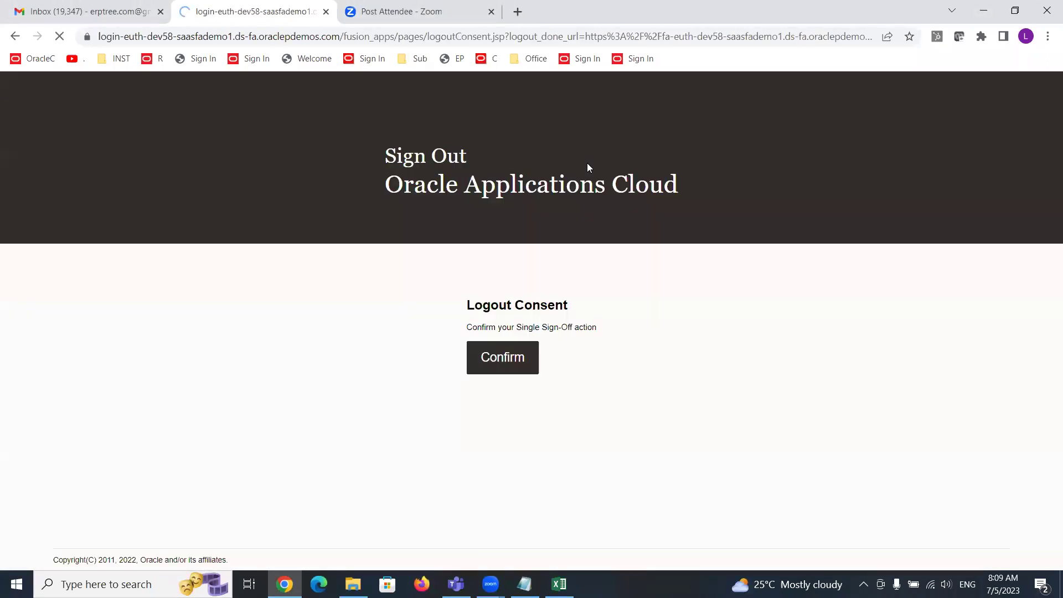
click(502, 358)
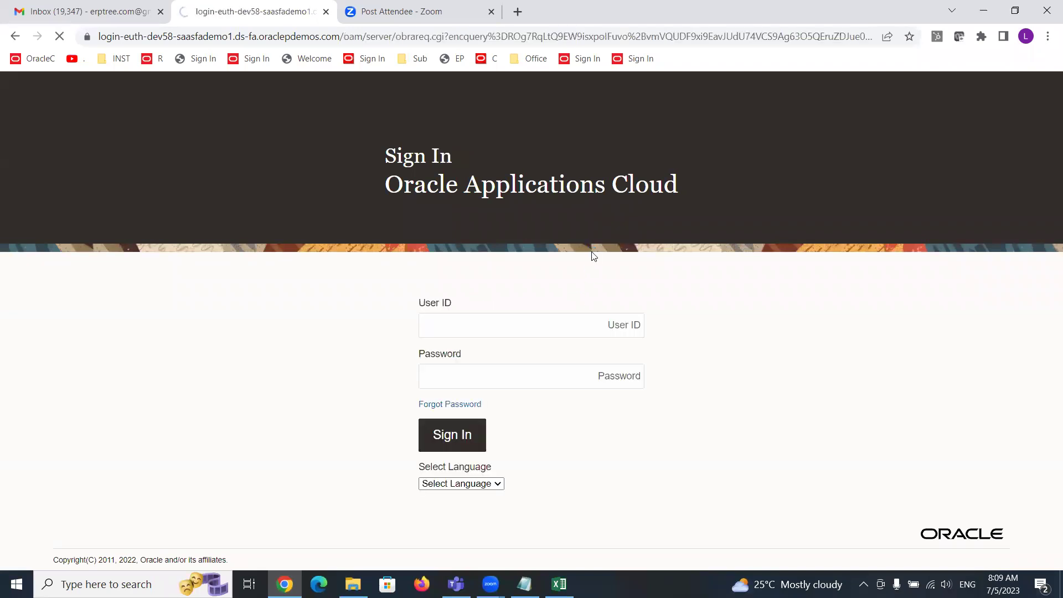
Step: Sign in to Oracle Applications Cloud with the user ID AMEX and the account password
text(AMEX)
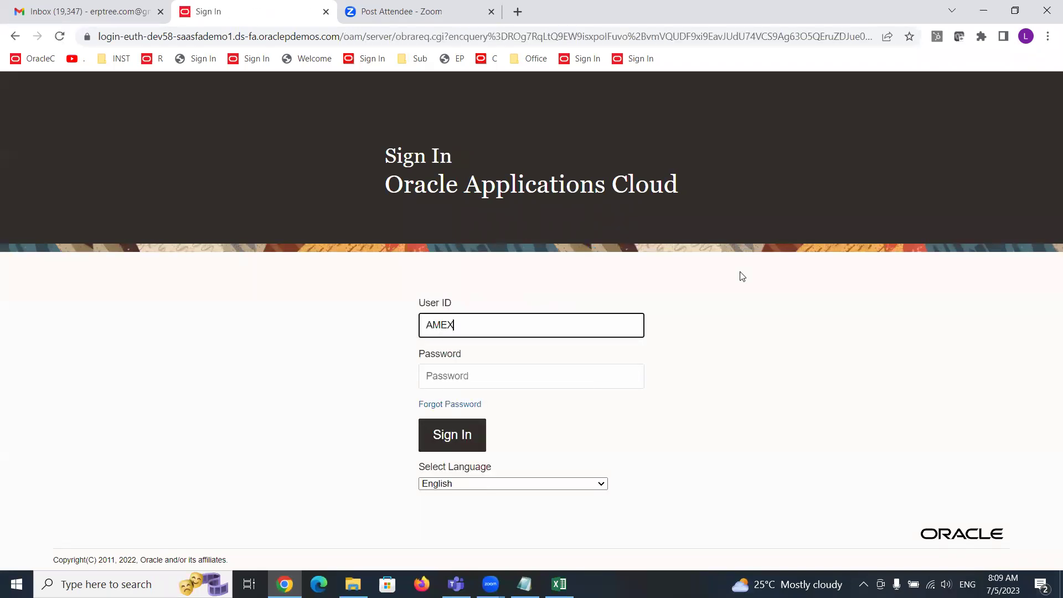
key(Tab)
text(••••••••)
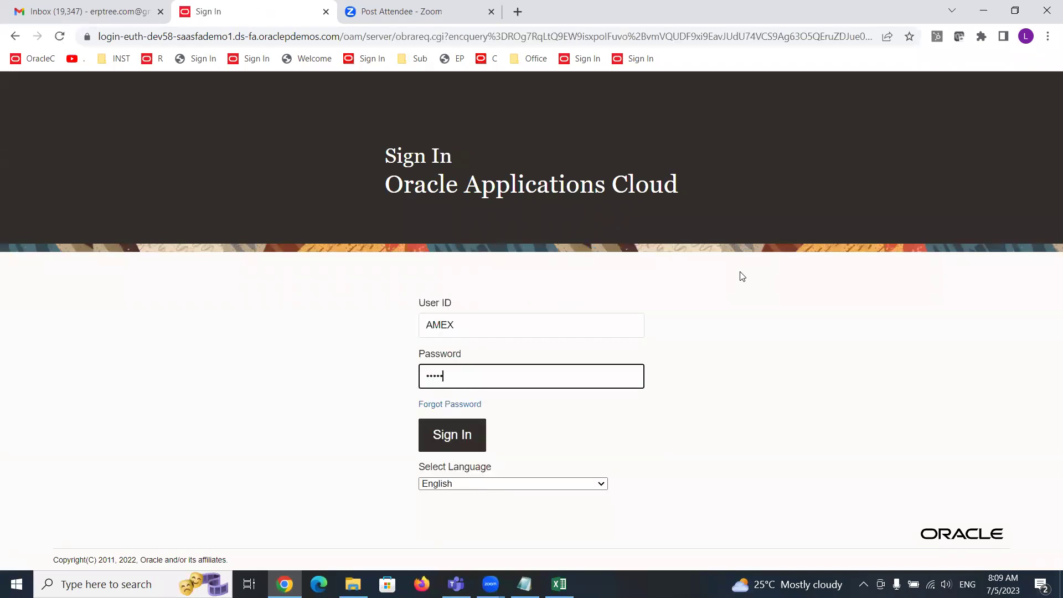
key(Return)
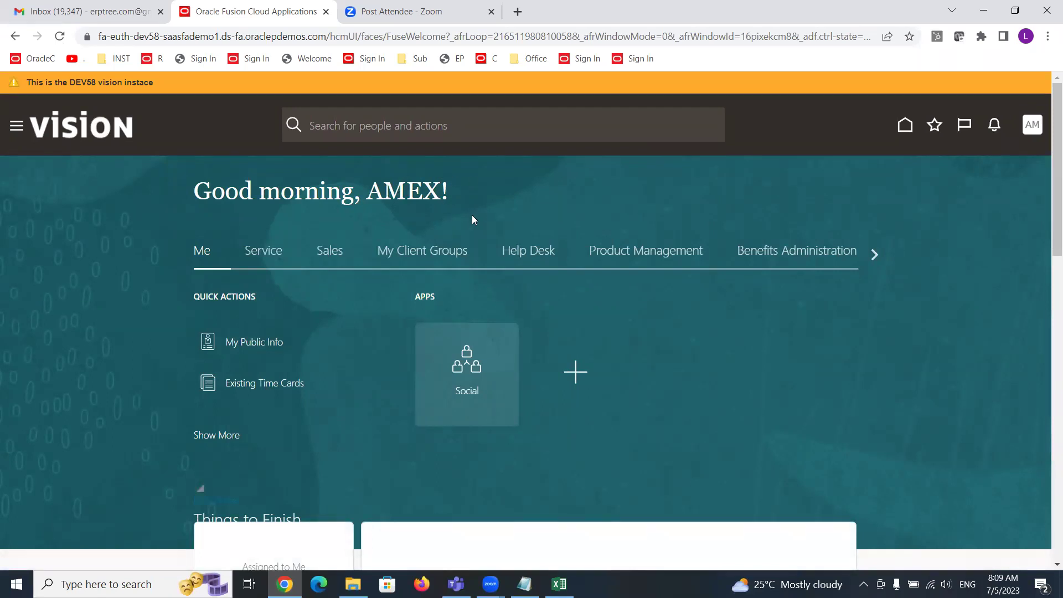
Step: Go to Manage Implementation Projects in Setup and Maintenance and open the implementation projects overview
click(1031, 127)
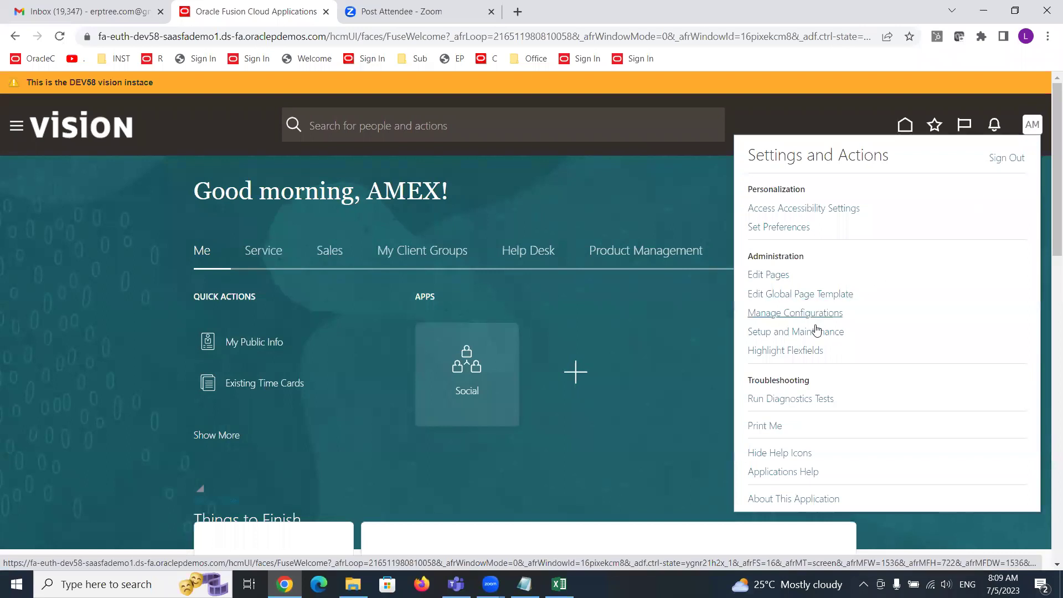
click(813, 333)
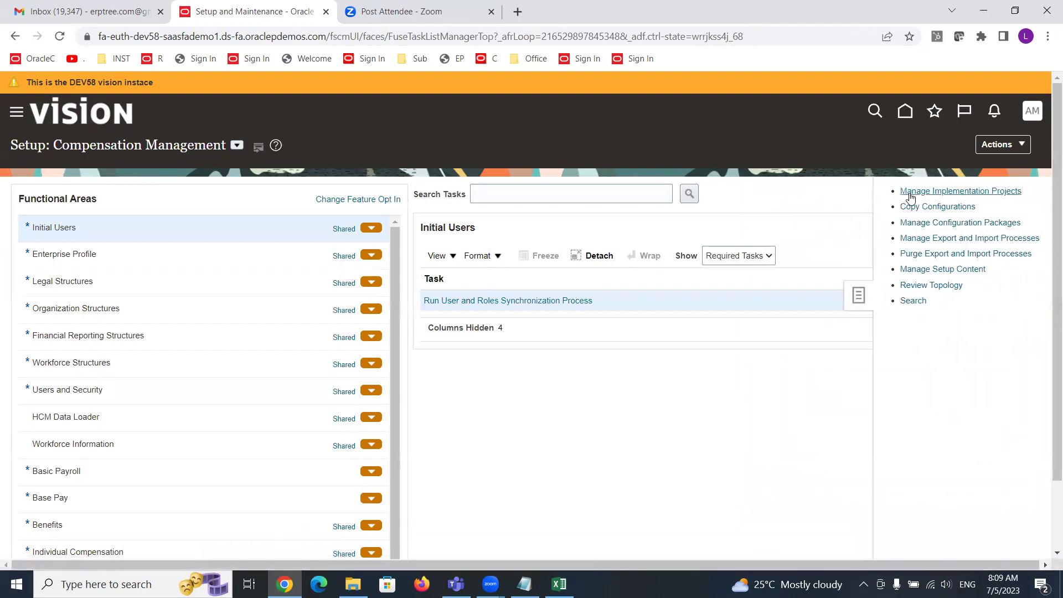
click(912, 191)
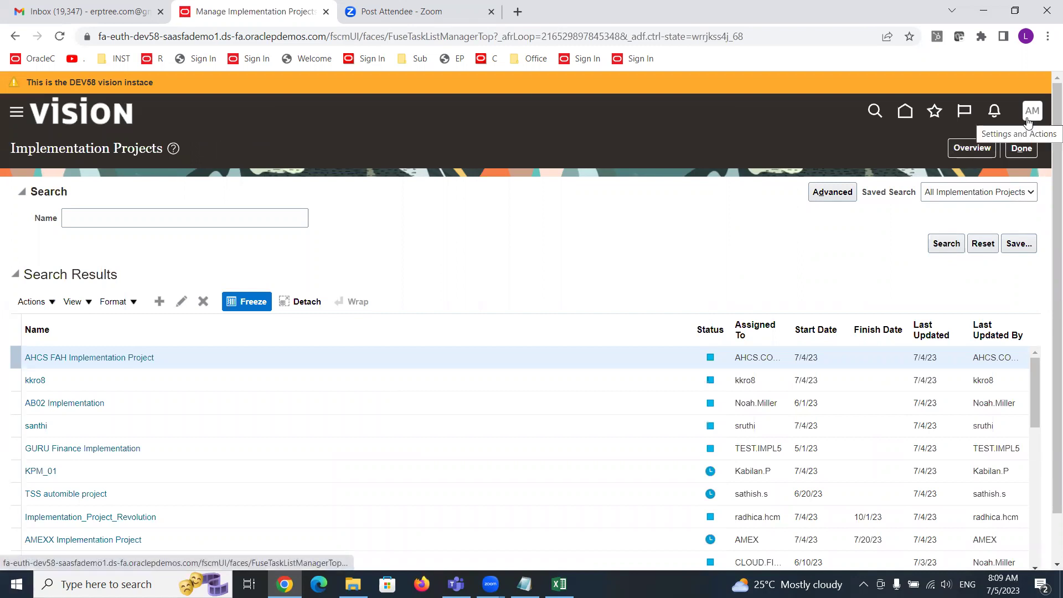
click(973, 148)
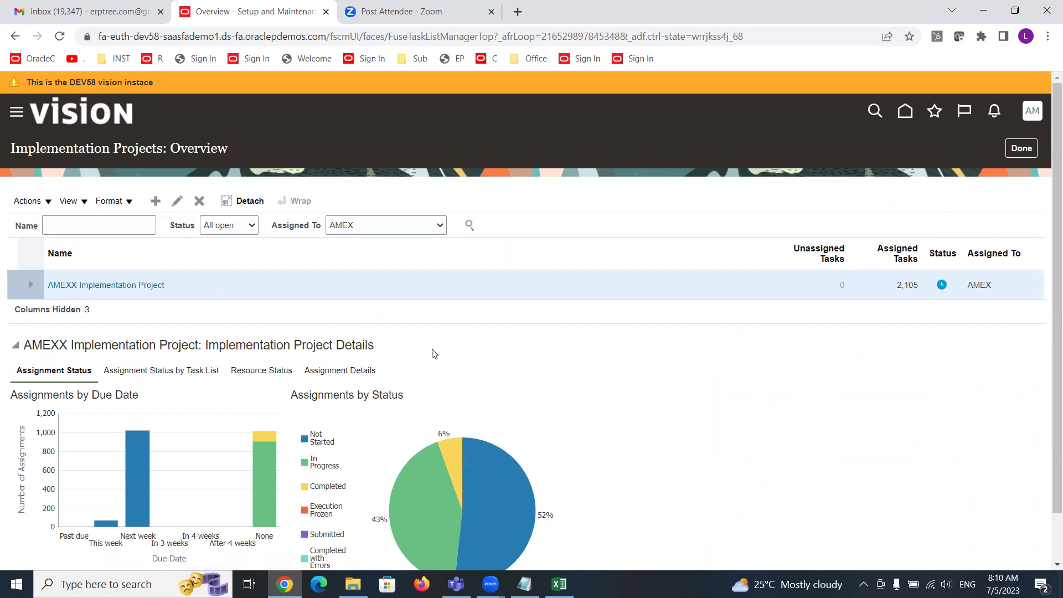
Step: Examine the AMEXX Implementation Project's assignment charts by due date and by status, checking the individual bars and slices
scroll(434, 354, down, 1)
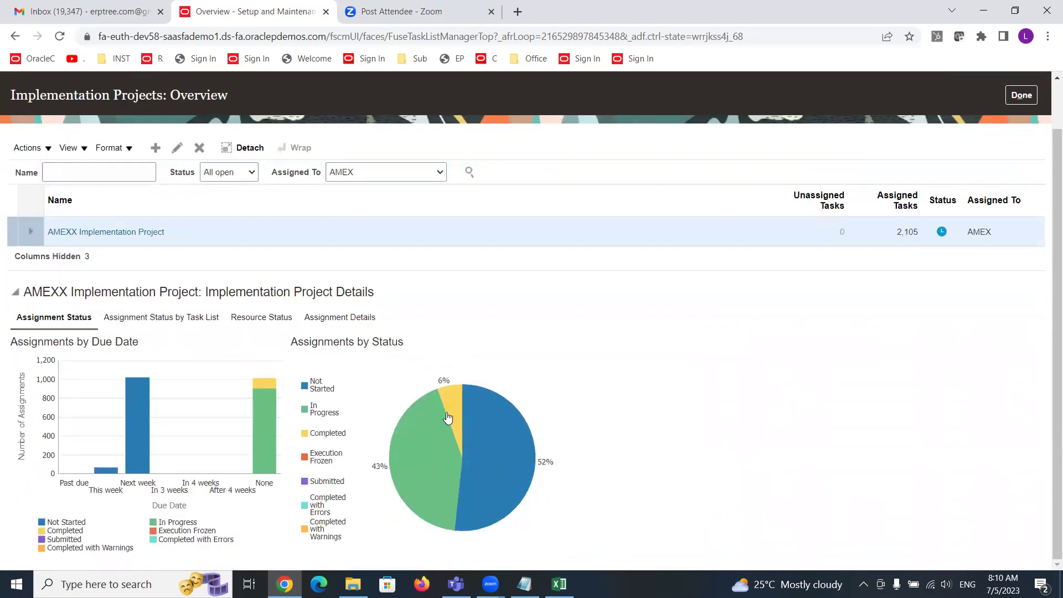
mouse_move(468, 498)
mouse_move(451, 391)
mouse_move(100, 475)
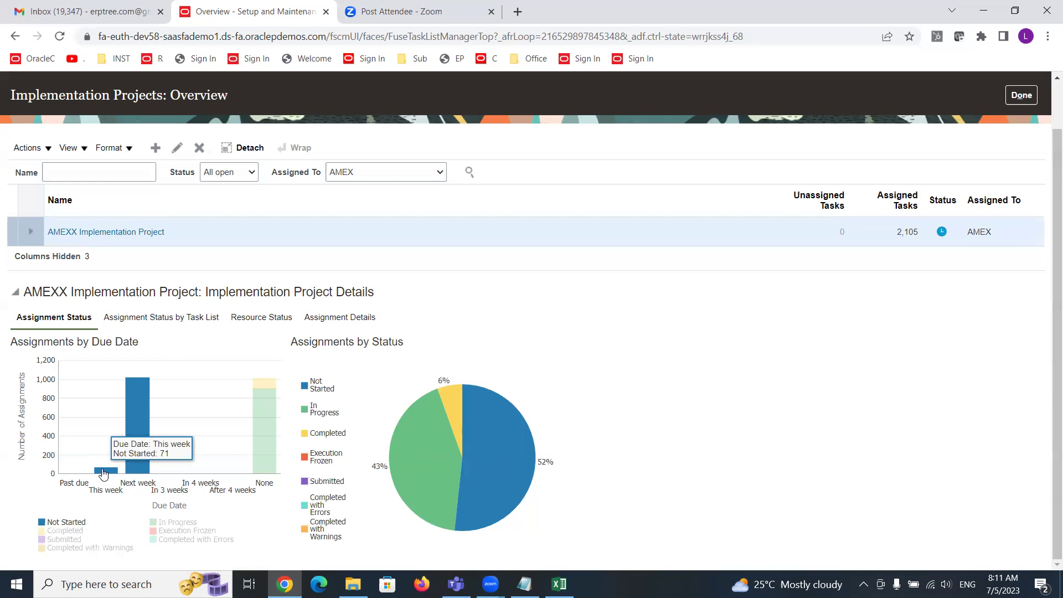
mouse_move(133, 444)
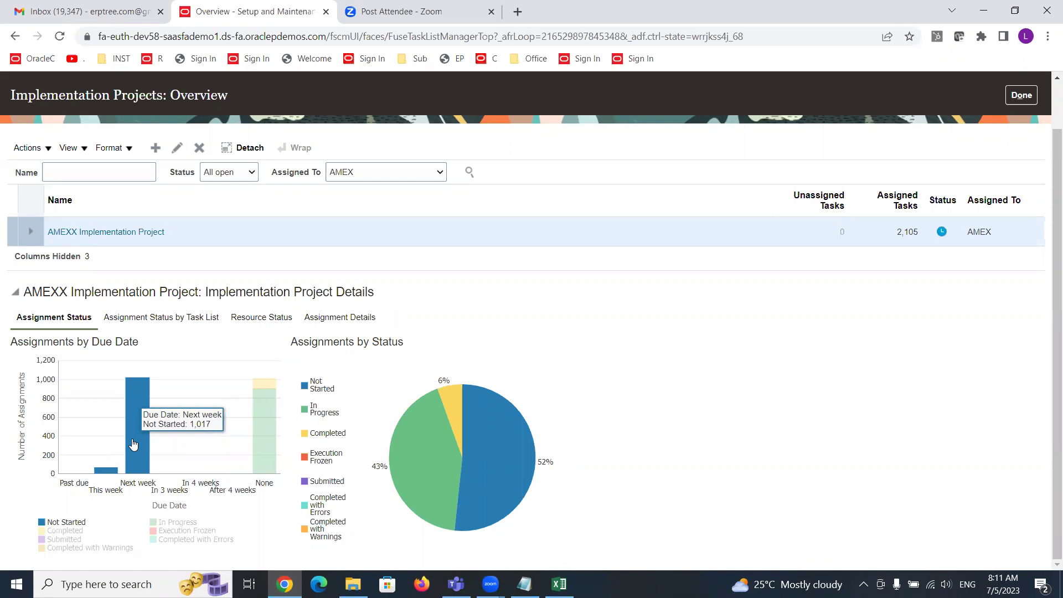
mouse_move(270, 461)
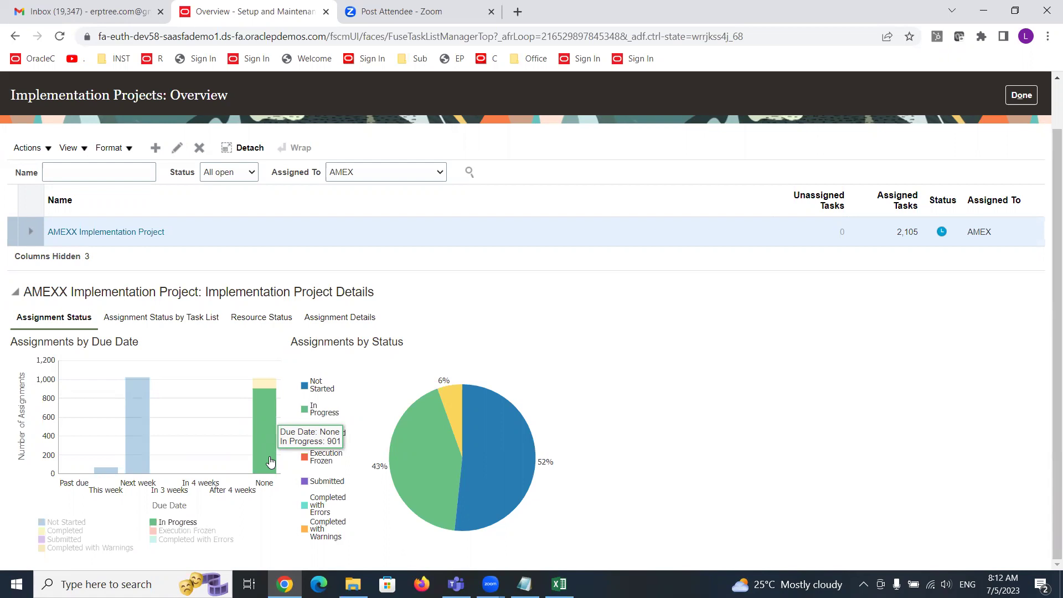
mouse_move(266, 386)
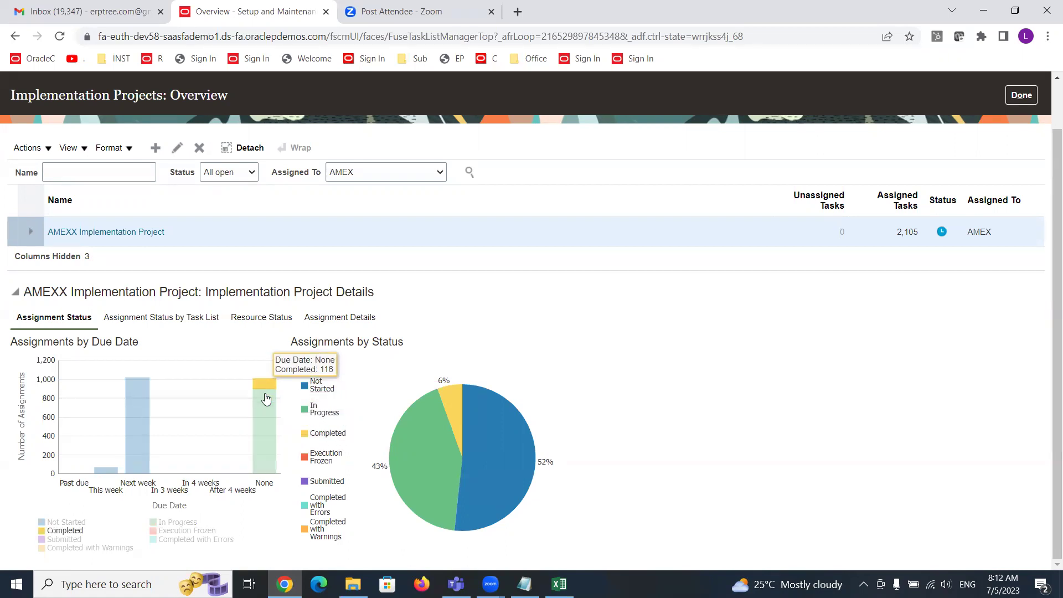
mouse_move(266, 417)
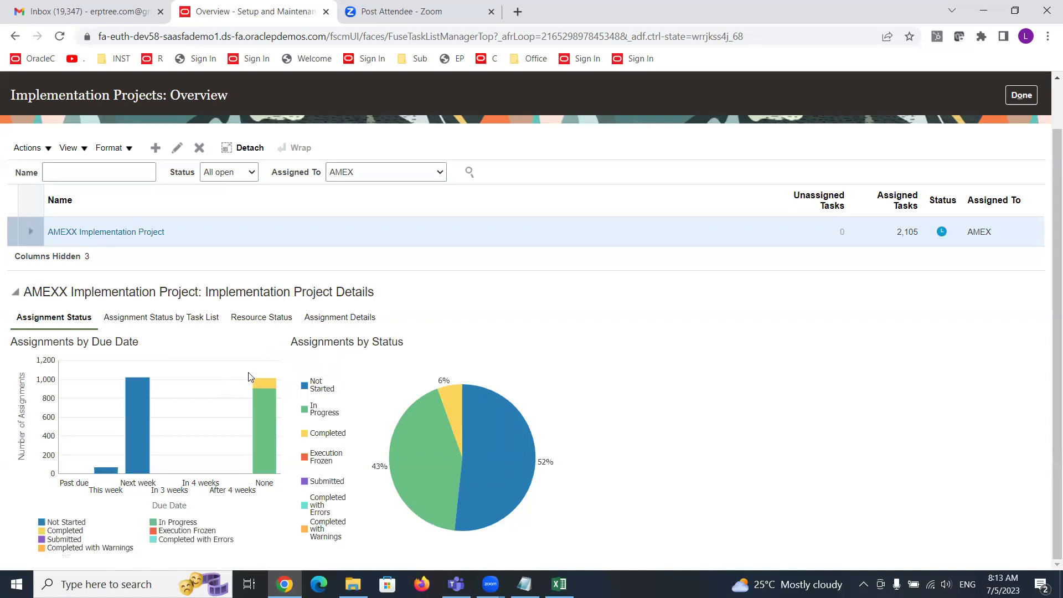
Step: Drill into the completed assignments with no due date and look through the task list
click(263, 383)
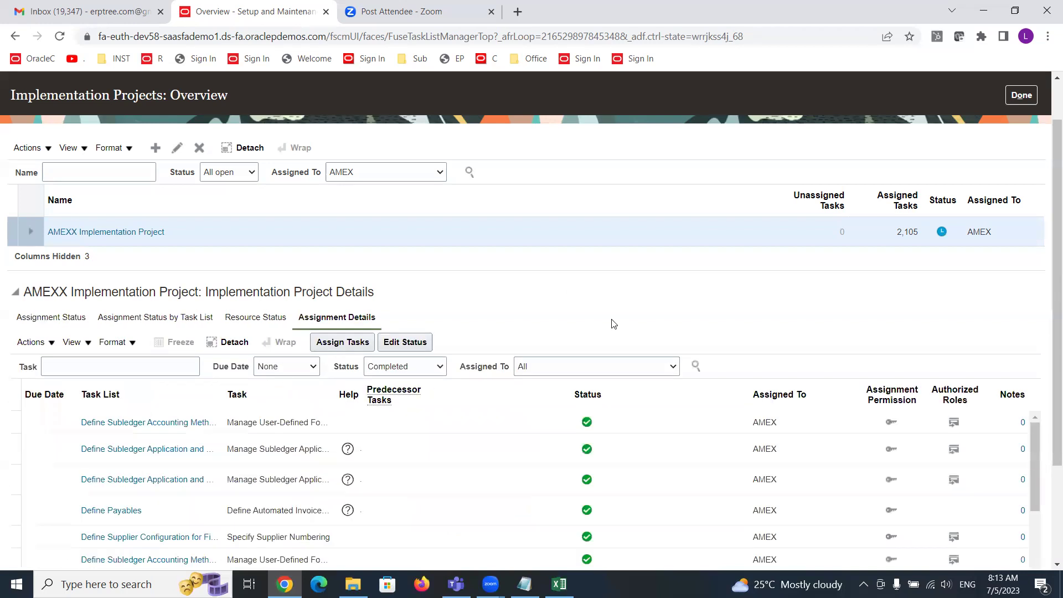
scroll(695, 421, down, 5)
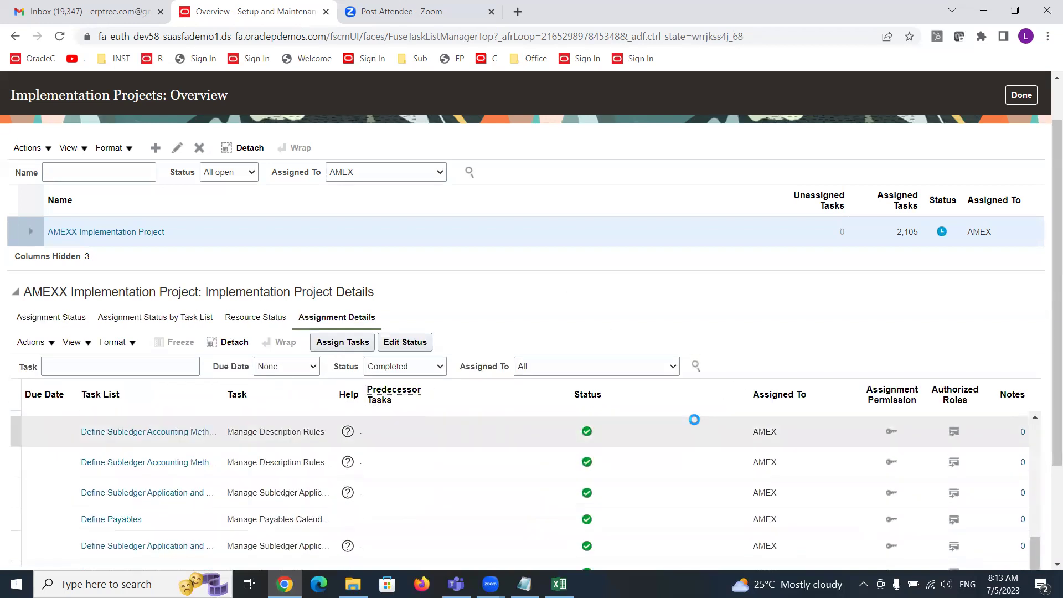
scroll(694, 421, down, 3)
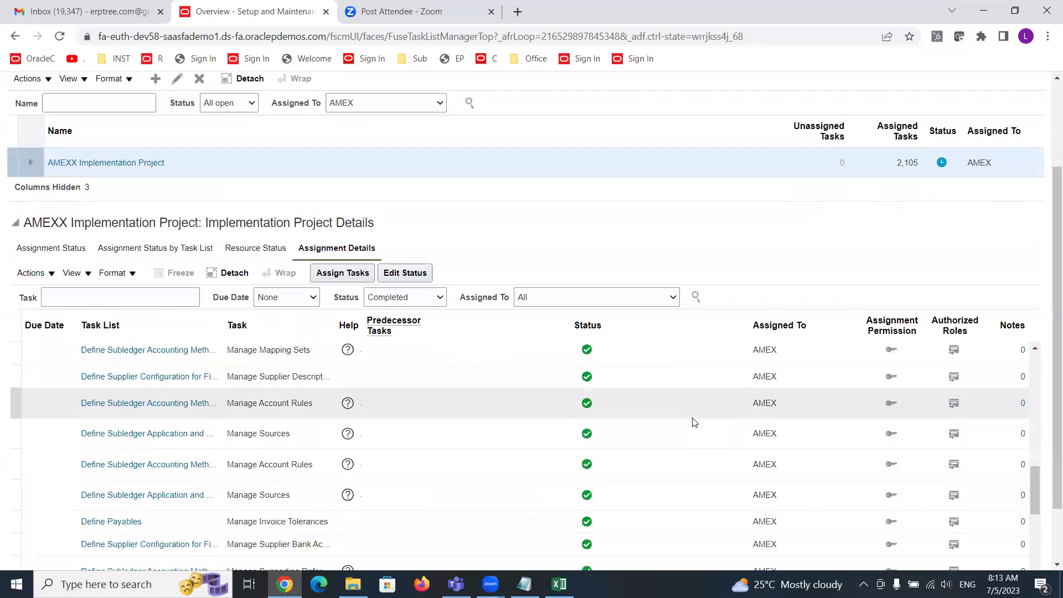
scroll(695, 422, down, 3)
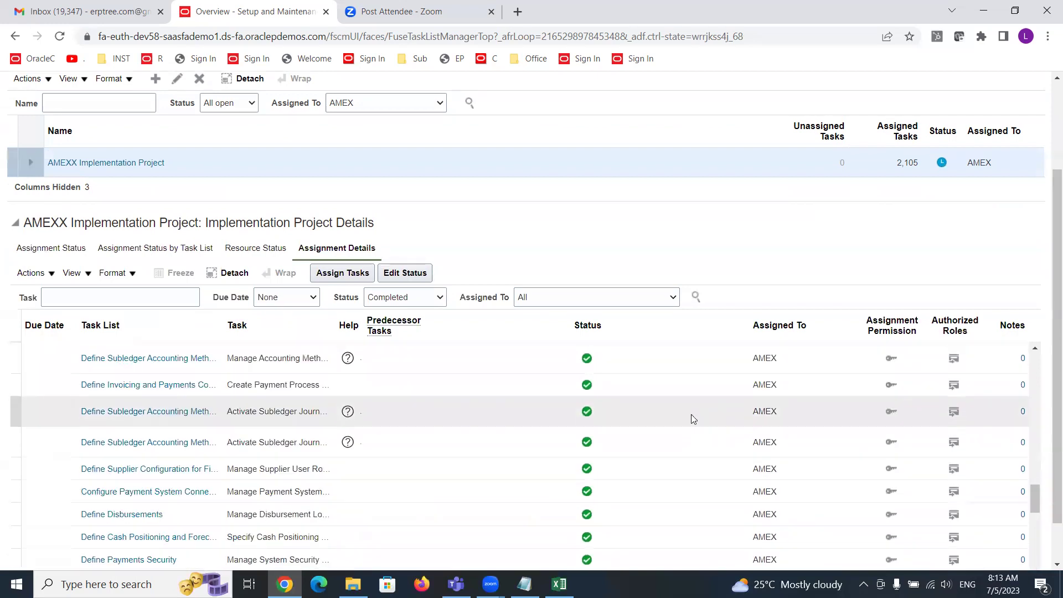
scroll(691, 419, up, 8)
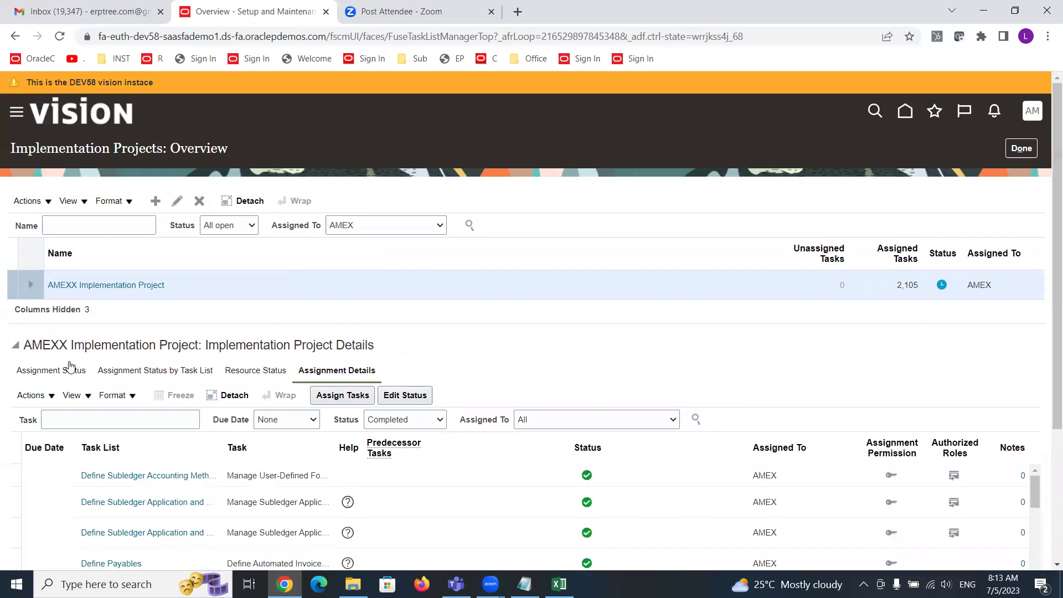
Step: Return to the Assignment Status charts, then examine the Assignment Status by Task List chart for Financials
click(53, 372)
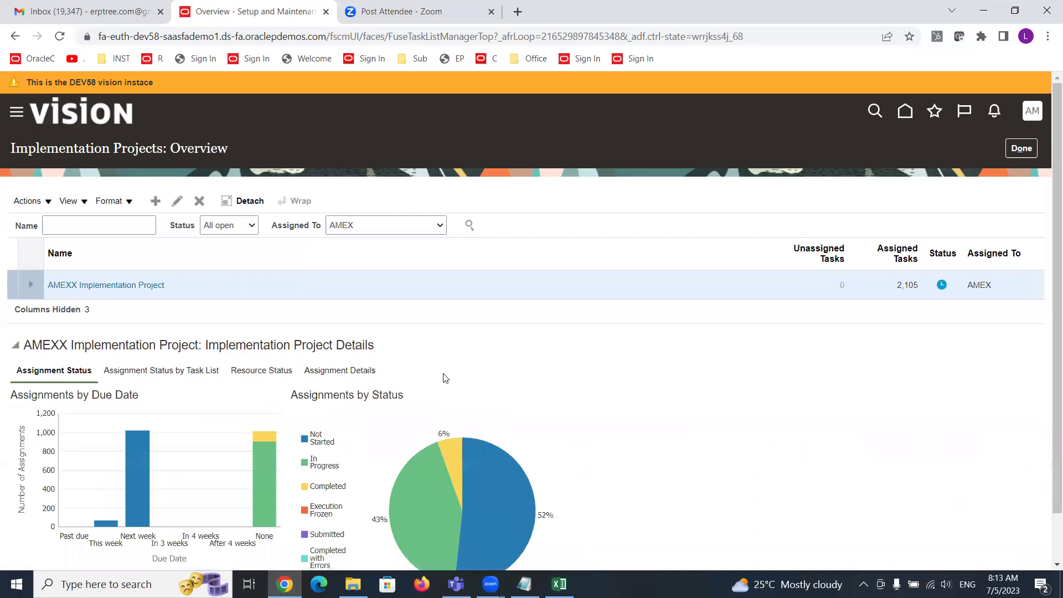
scroll(442, 377, down, 1)
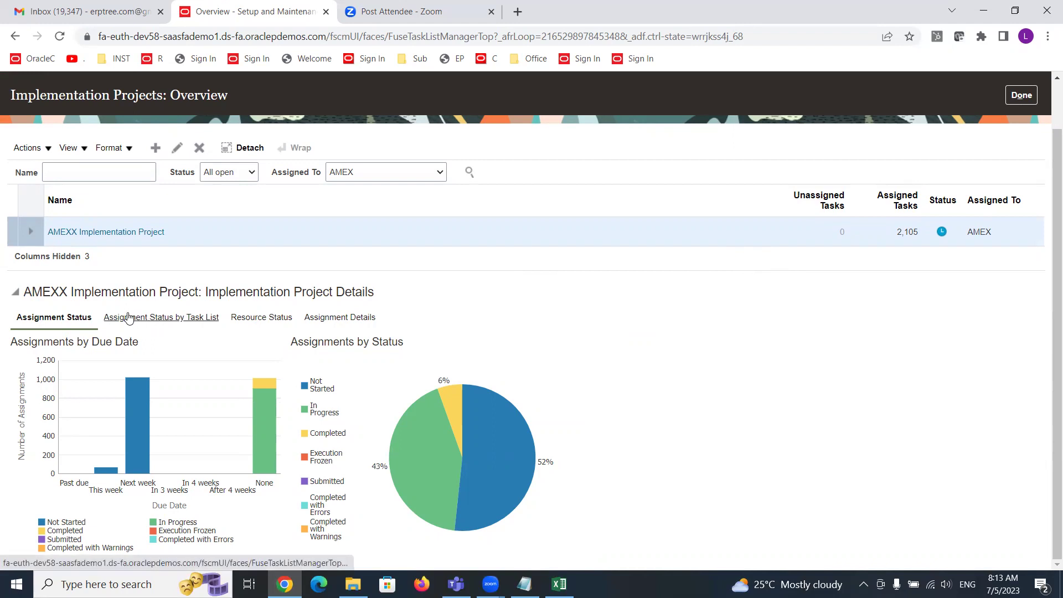
click(169, 323)
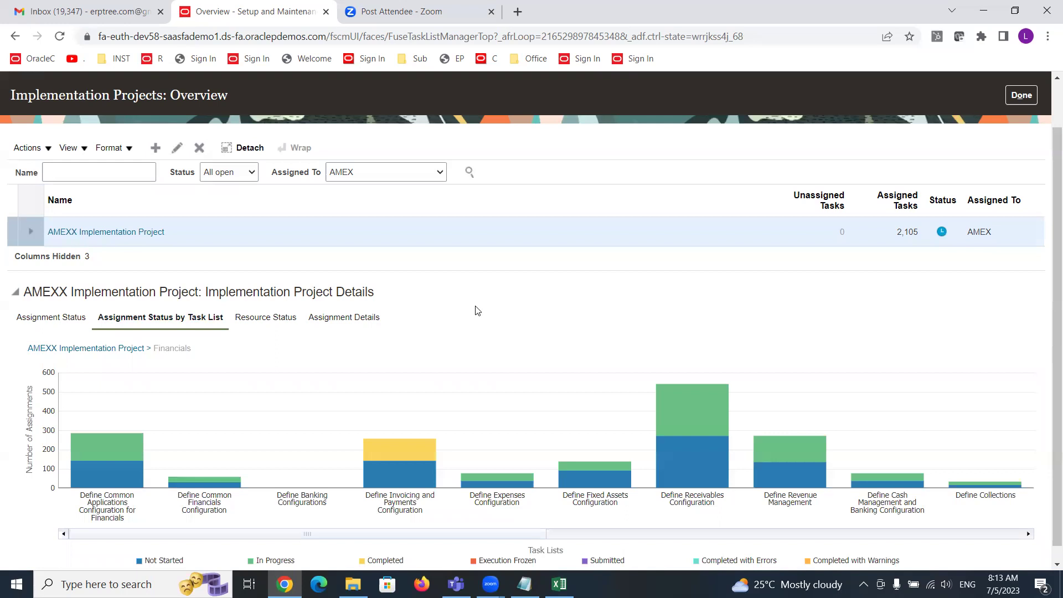
scroll(496, 292, down, 1)
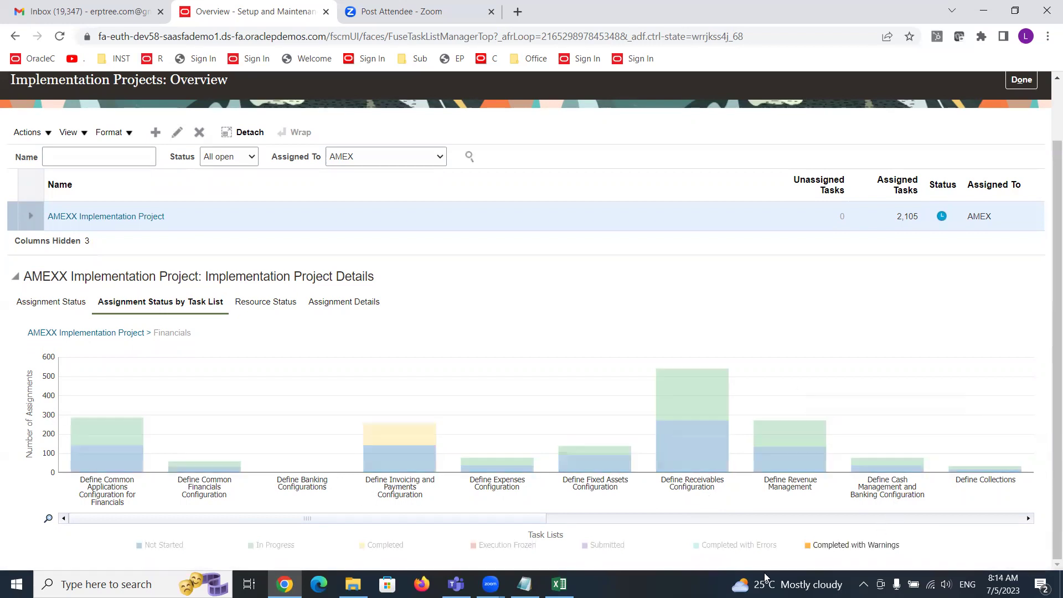
drag(545, 518, 332, 529)
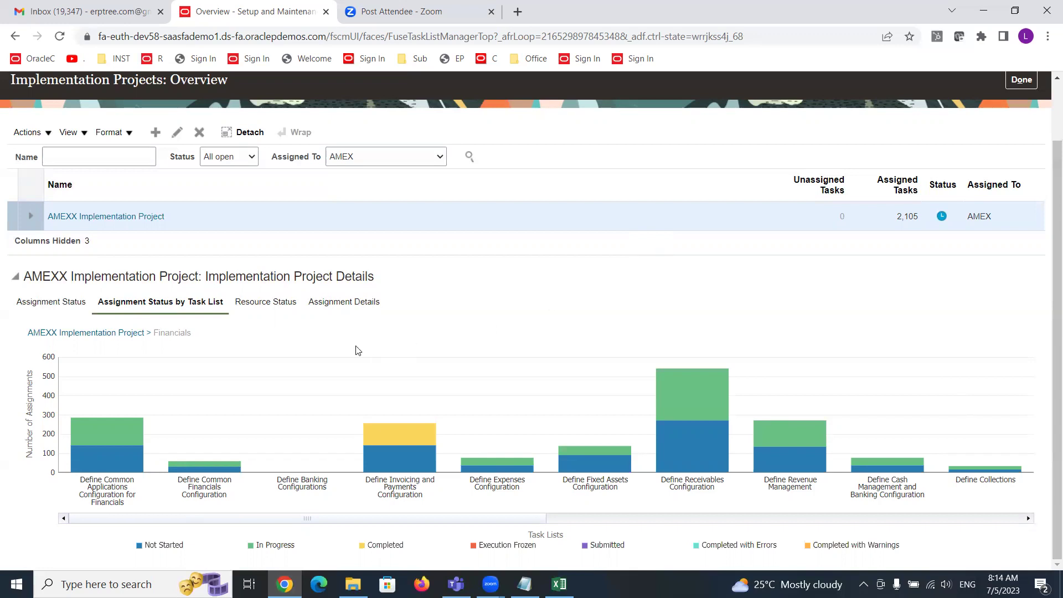
Step: Open Resource Status and check each resource's incomplete tasks by due date for the AMEXX Implementation Project
click(255, 307)
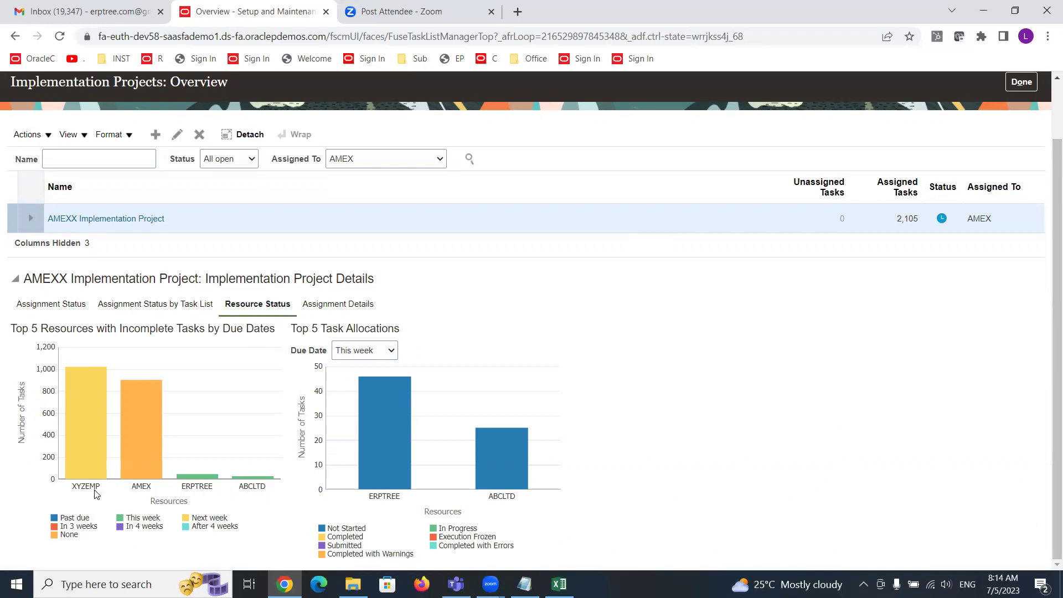
mouse_move(84, 449)
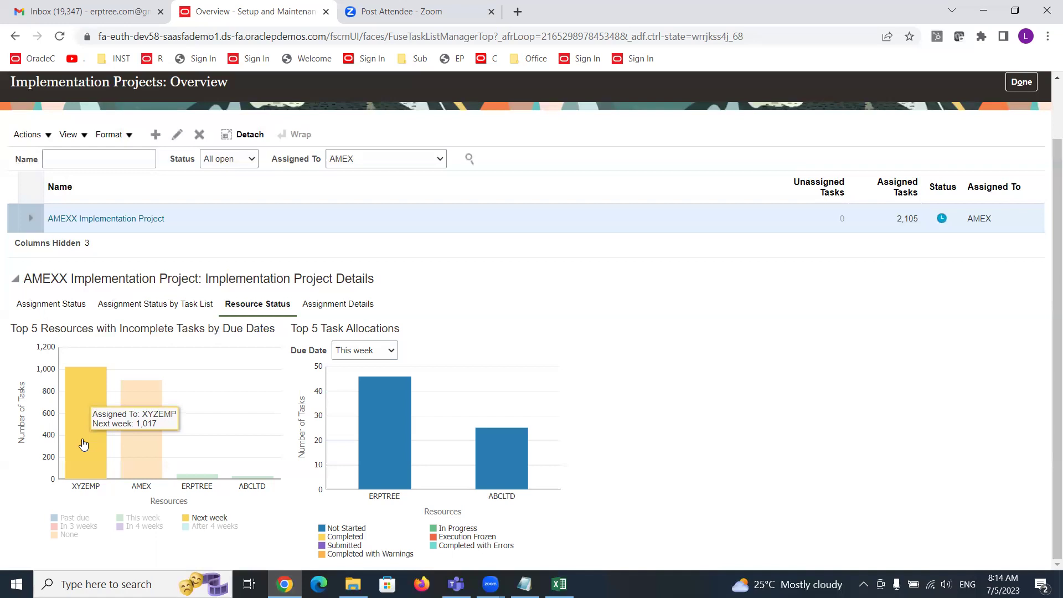
mouse_move(133, 446)
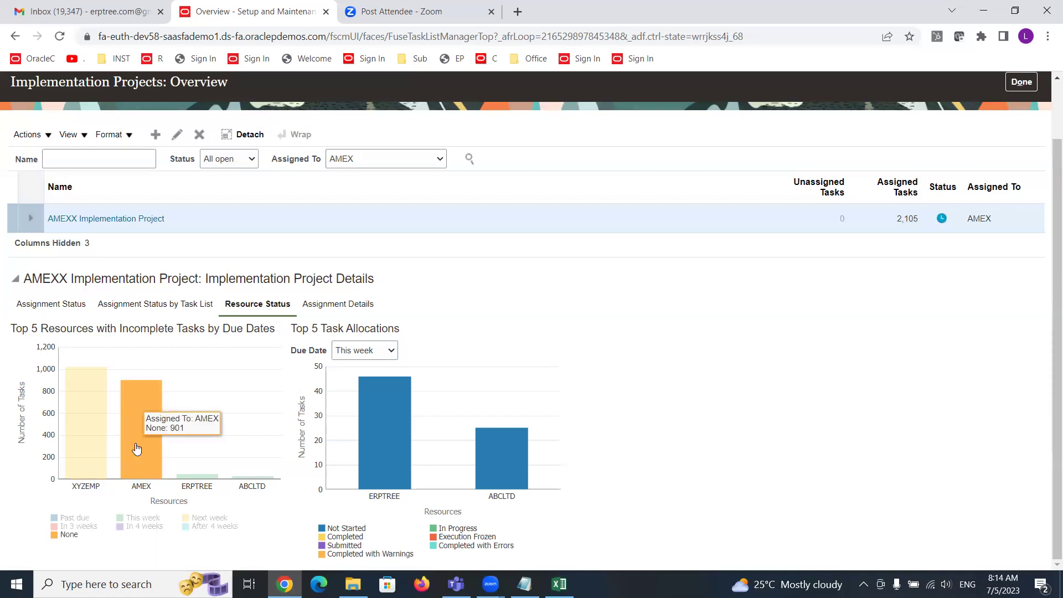
mouse_move(204, 481)
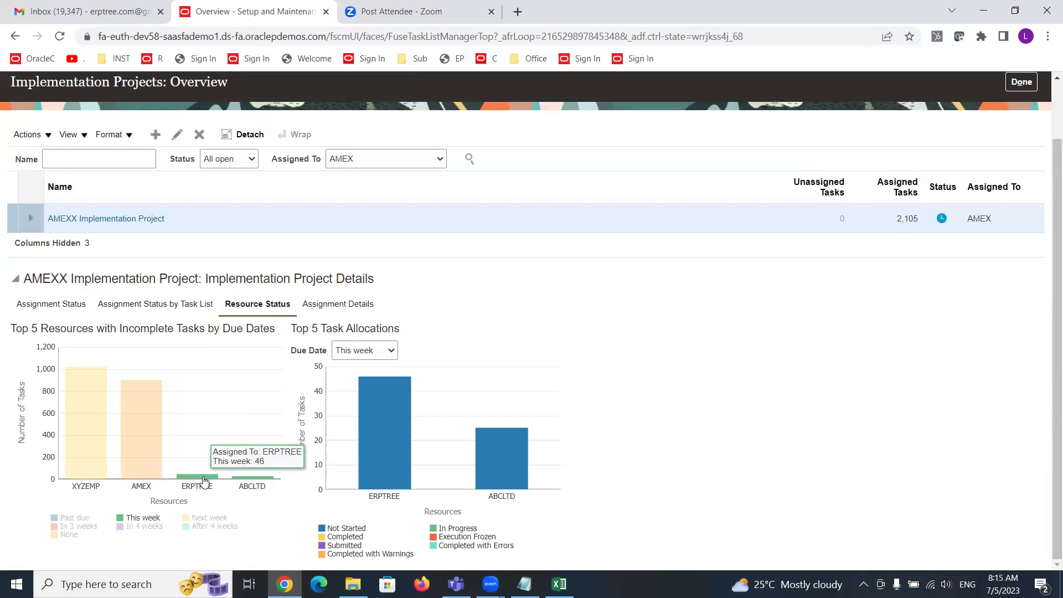
mouse_move(251, 482)
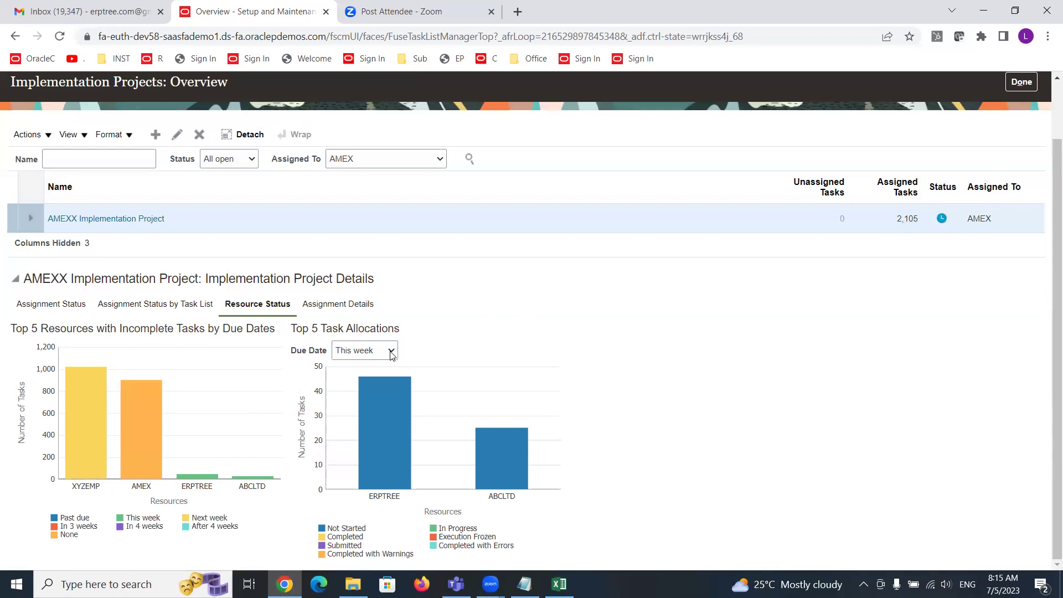
Step: Check each resource's Top 5 Task Allocations due this week, and switch the chart's due date to Next week to compare
mouse_move(390, 463)
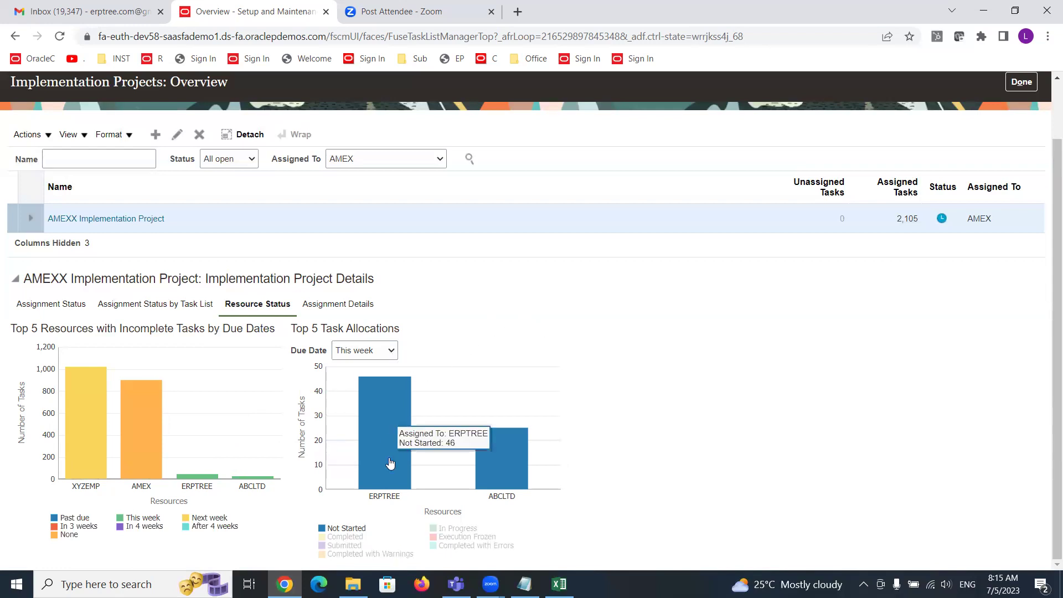
mouse_move(507, 475)
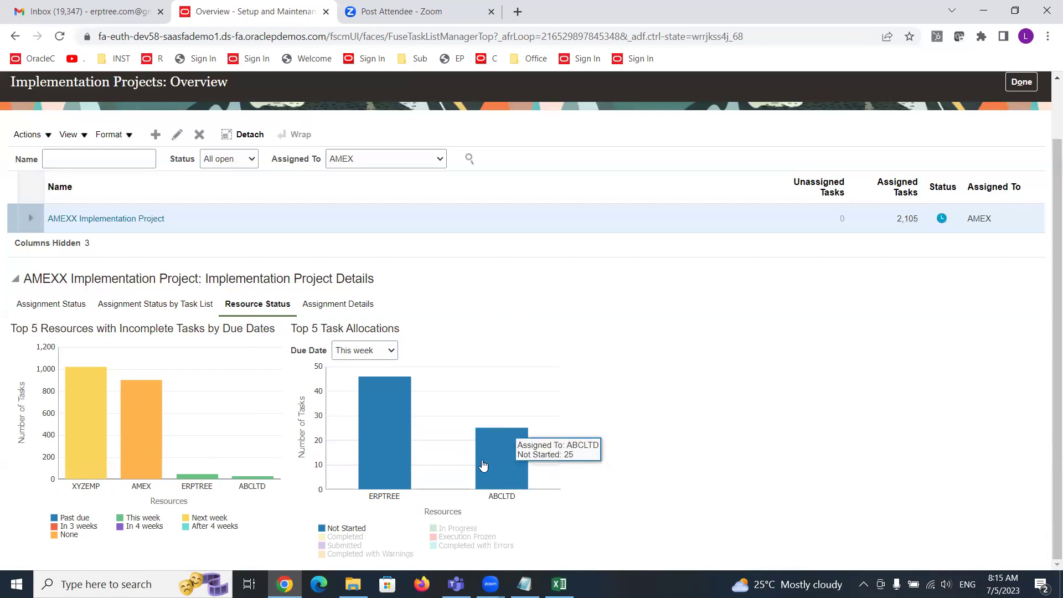
click(391, 352)
click(355, 386)
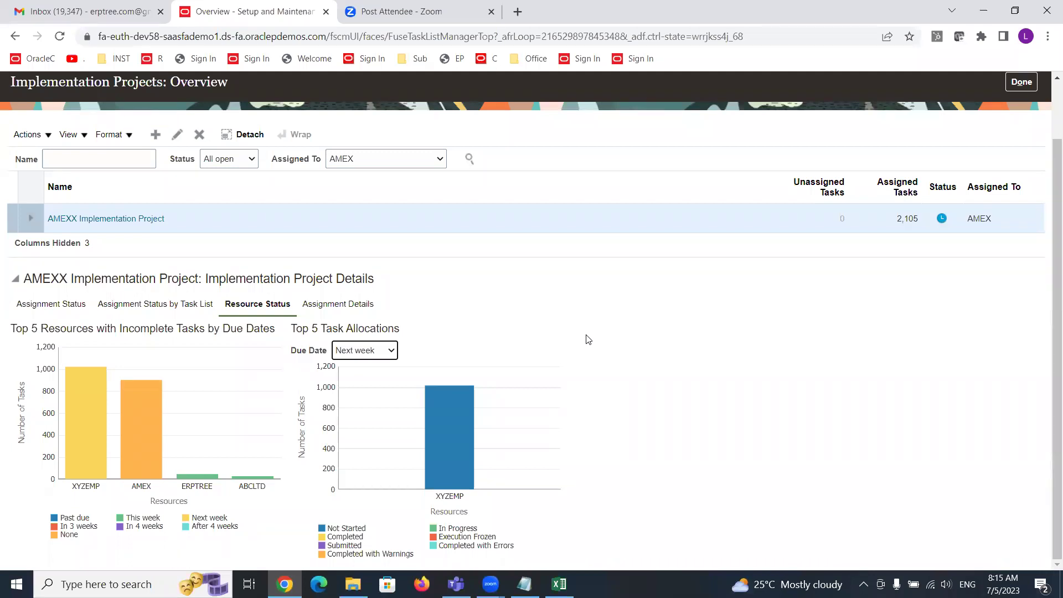
click(564, 290)
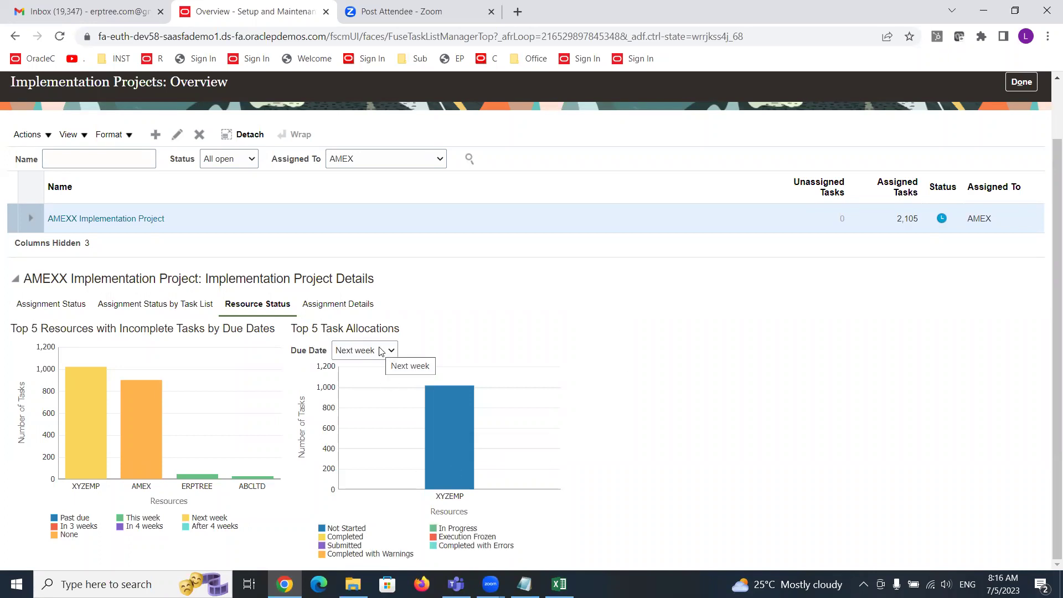
mouse_move(445, 465)
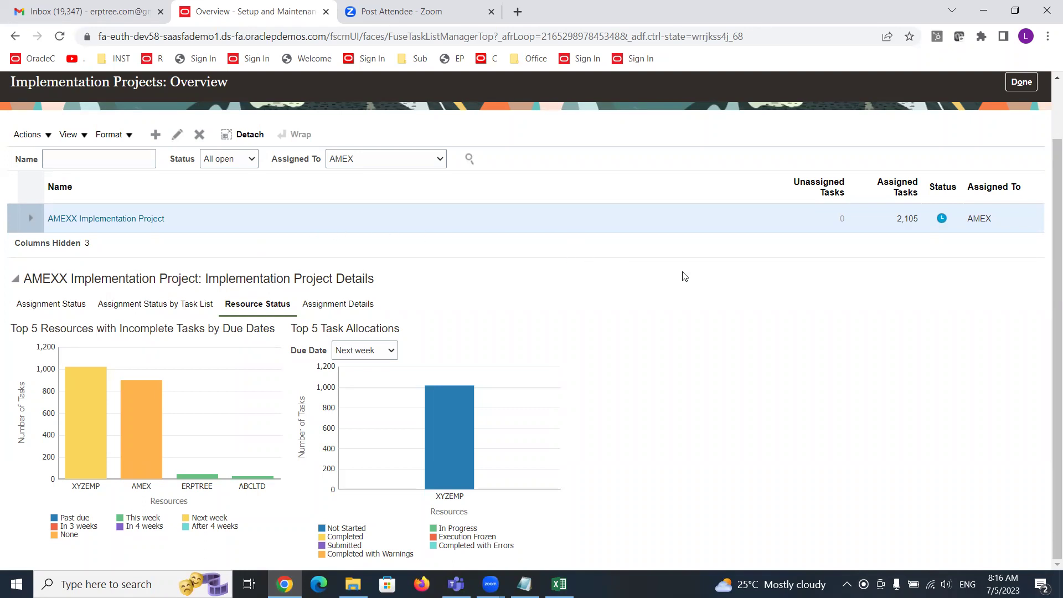
Step: Return to the project list, reopen the overview, and open the AMEXX Implementation Project to look through its Financials task lists
scroll(685, 276, up, 2)
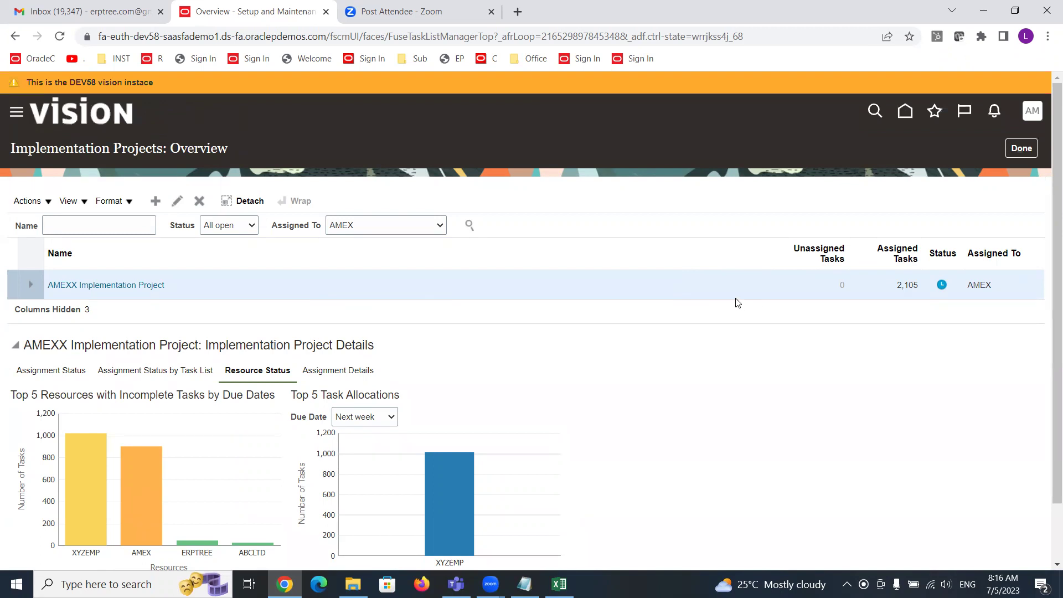
click(1022, 152)
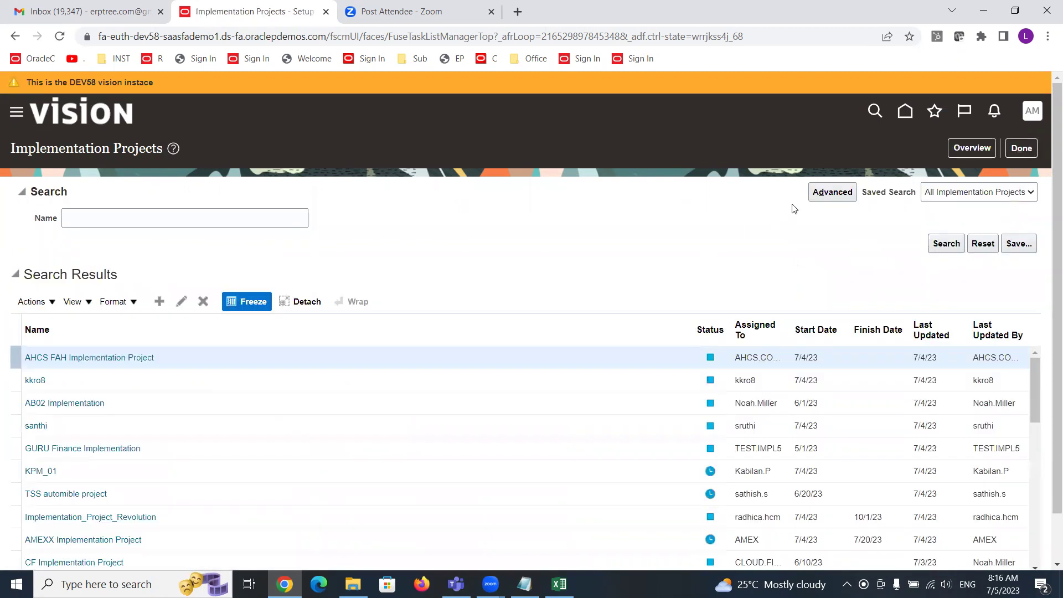
click(985, 149)
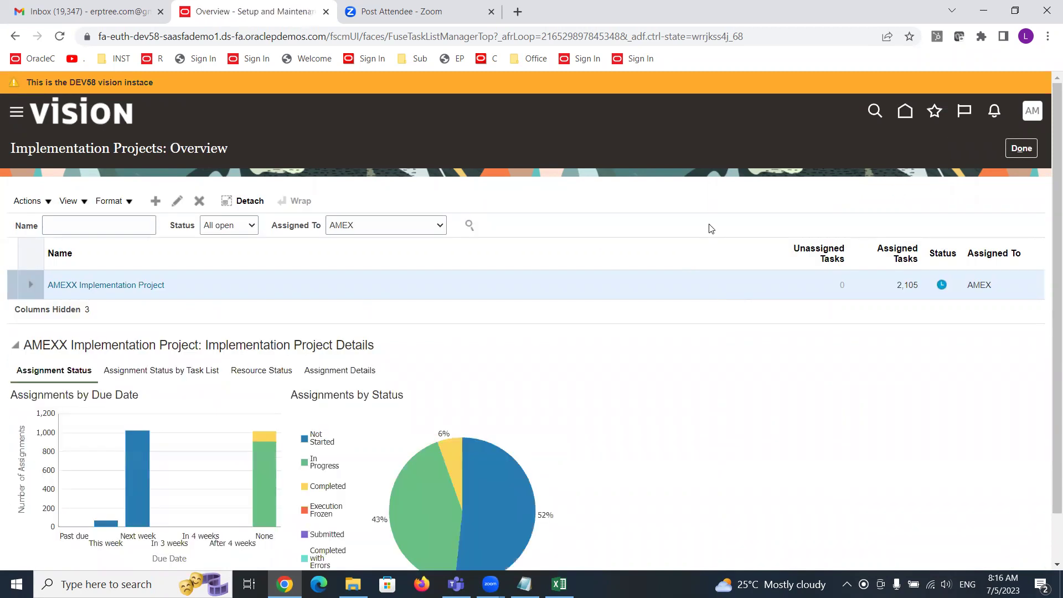
click(127, 285)
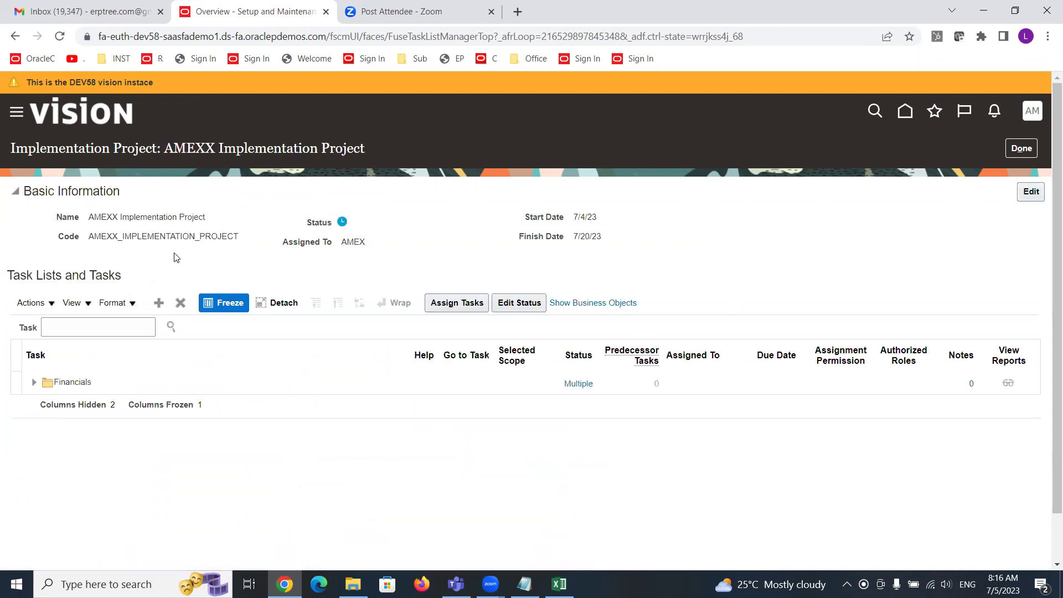
click(33, 383)
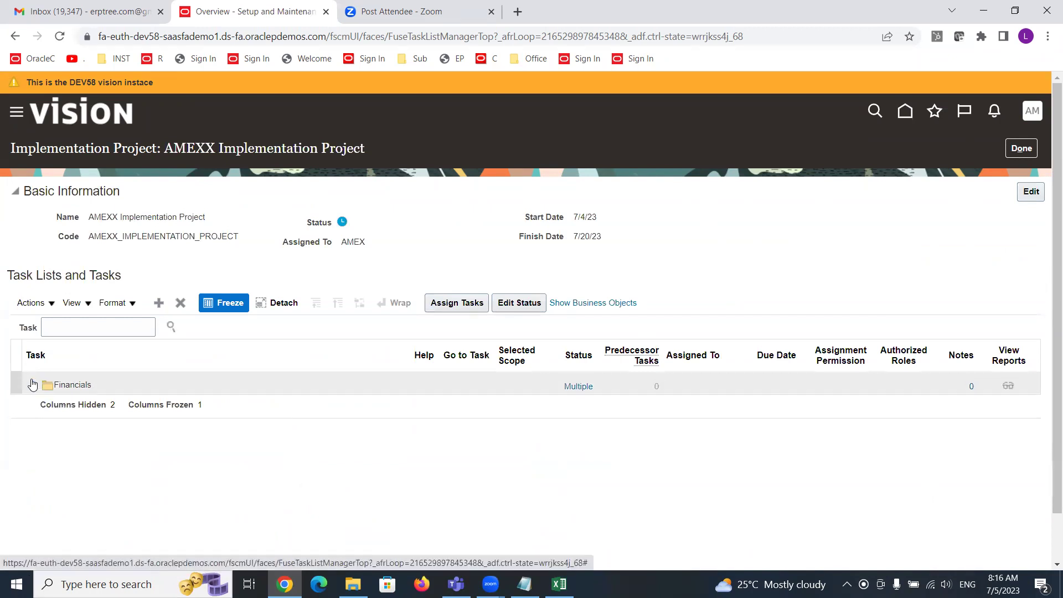
scroll(363, 285, down, 2)
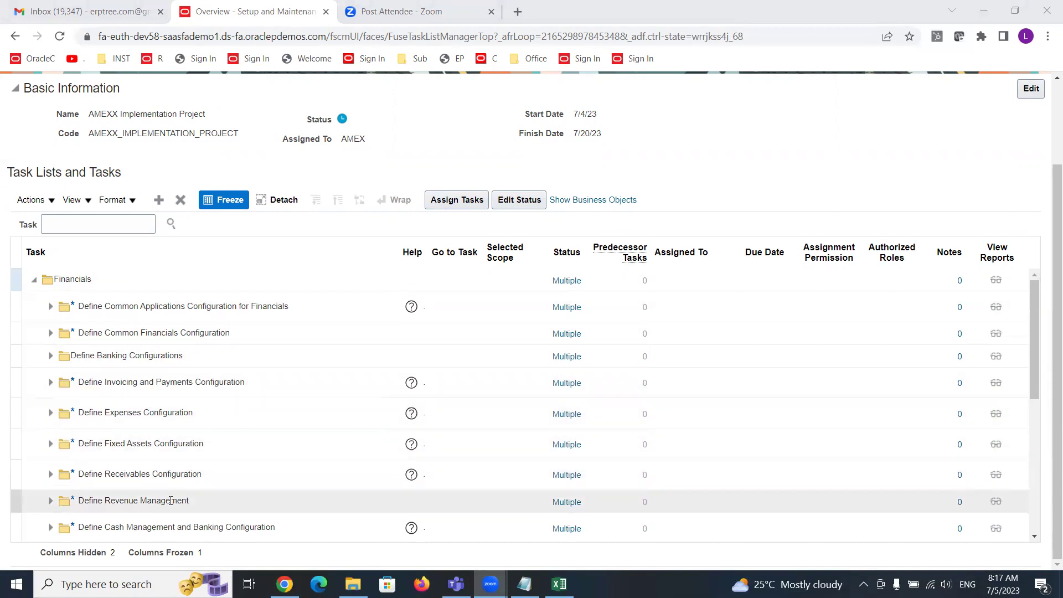
click(15, 279)
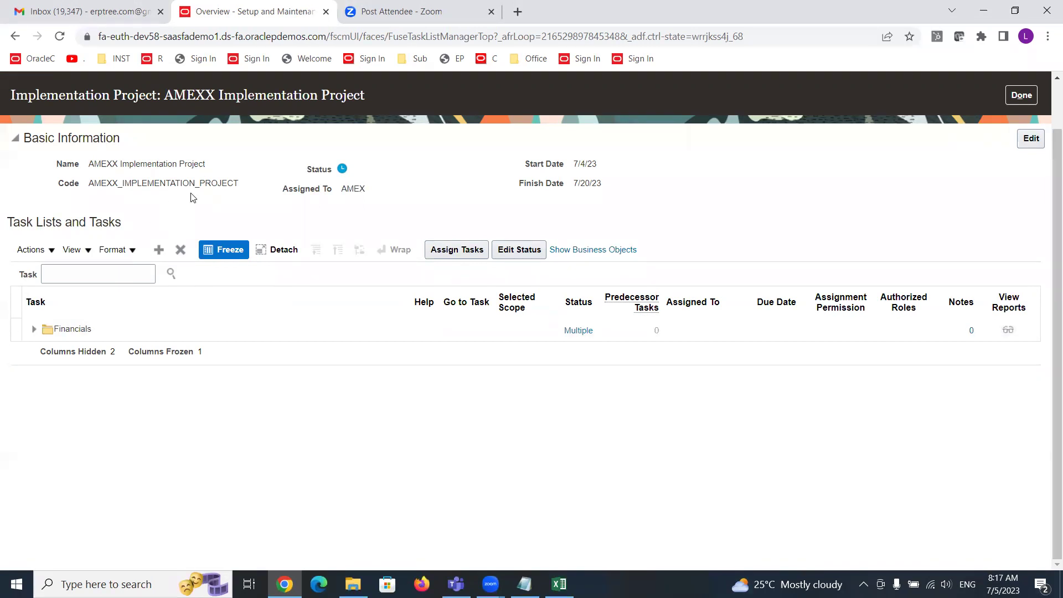
Step: Add the Procurement offering to the AMEXX Implementation Project and look through its task lists
click(159, 251)
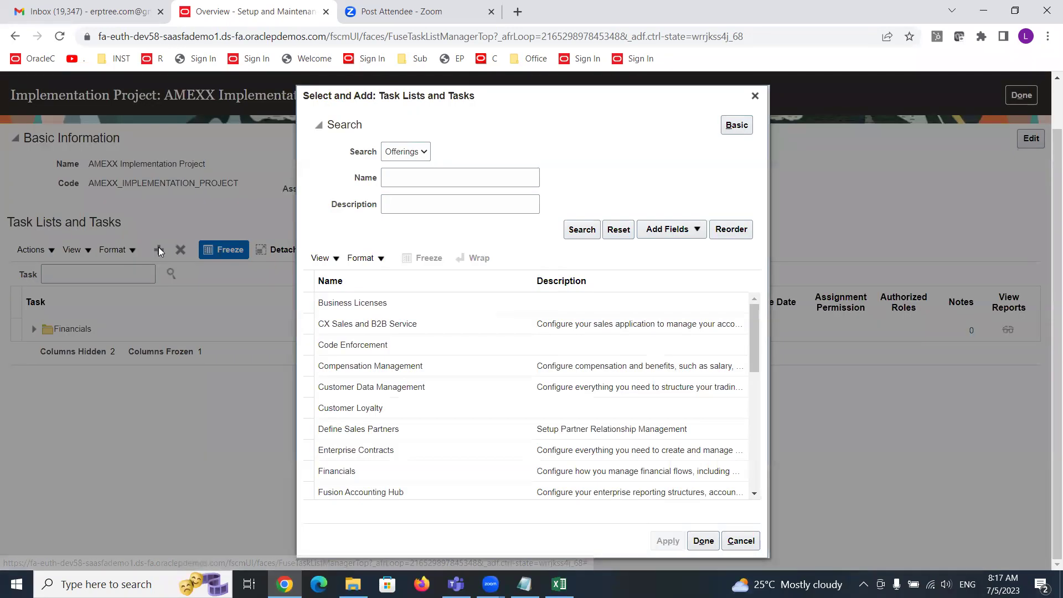
click(392, 182)
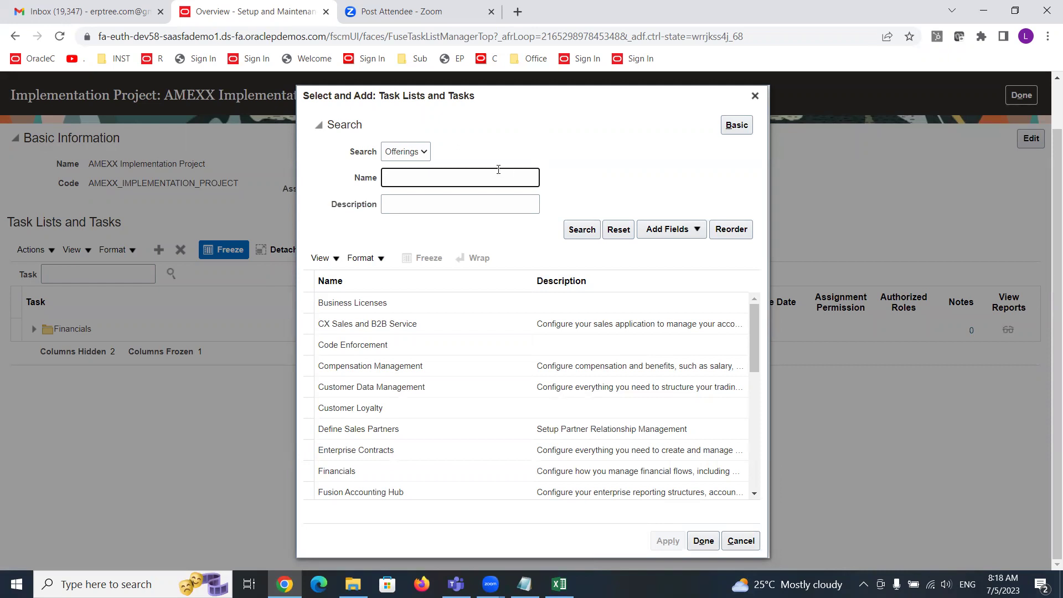
text(PROCUREMENT)
click(575, 230)
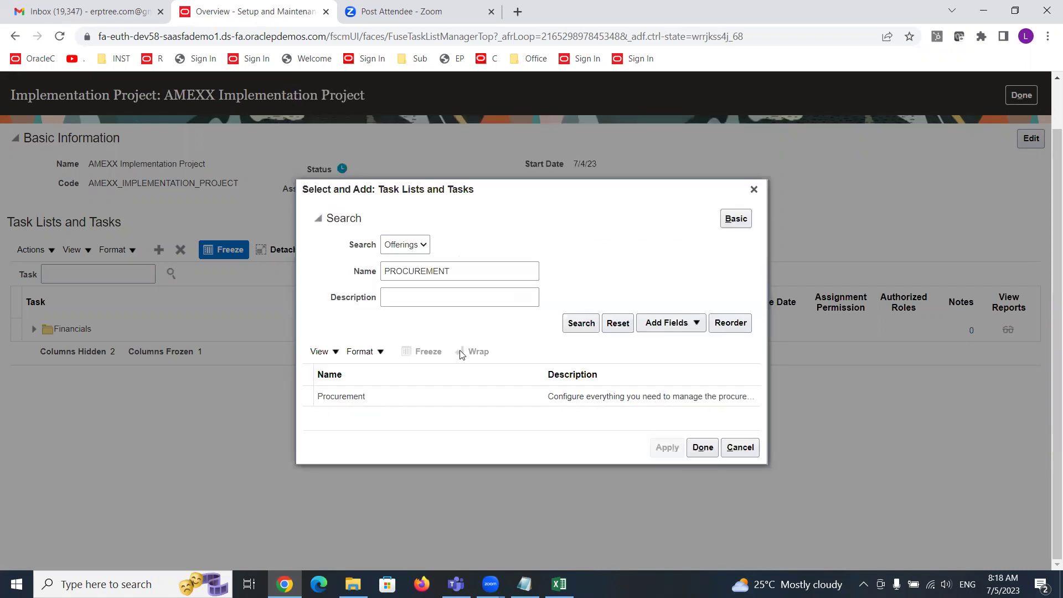
click(437, 397)
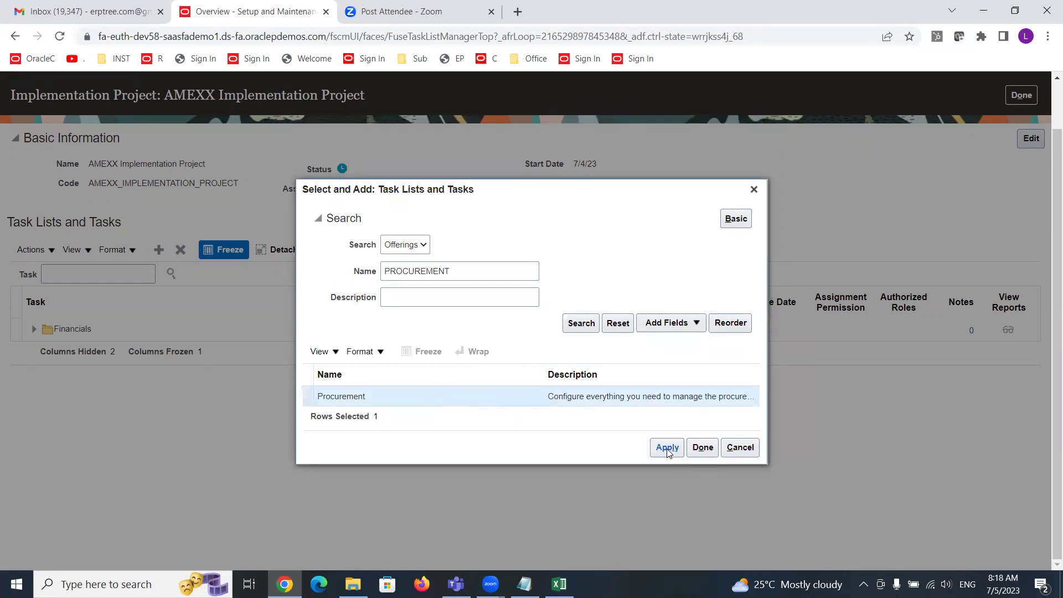
click(668, 448)
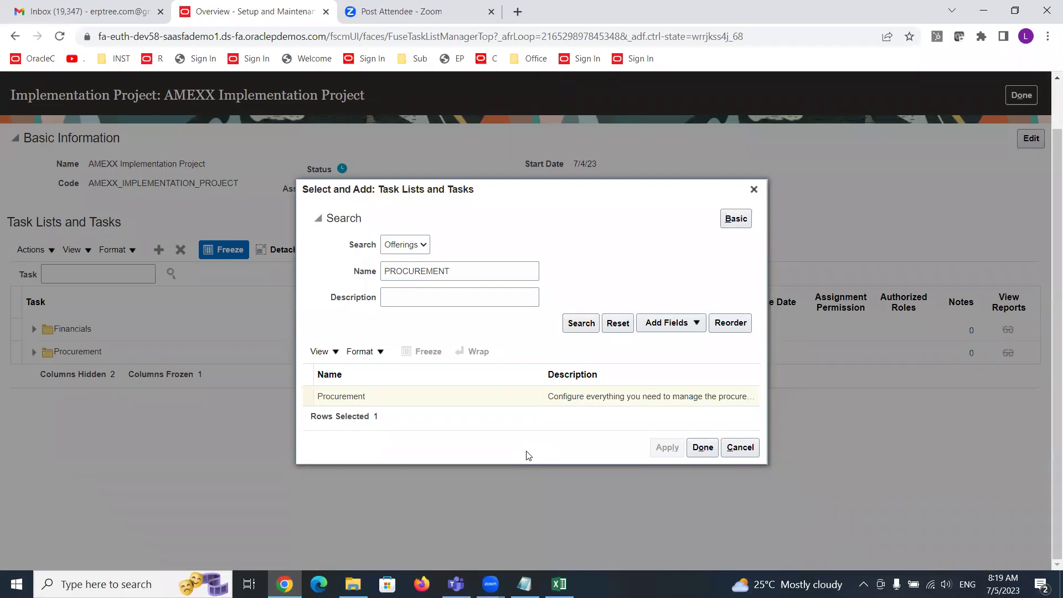
click(702, 448)
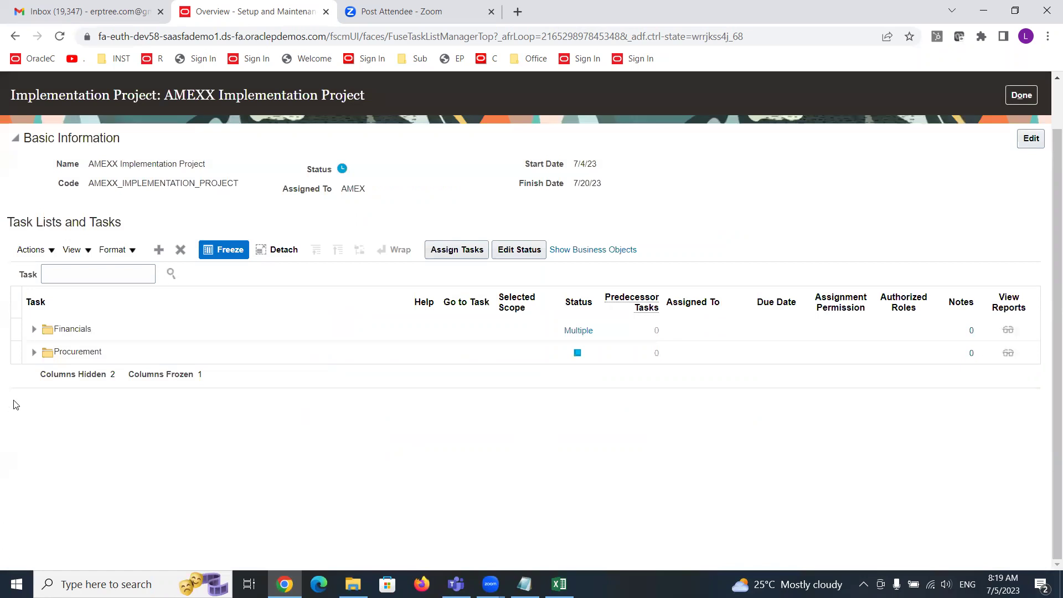
click(34, 352)
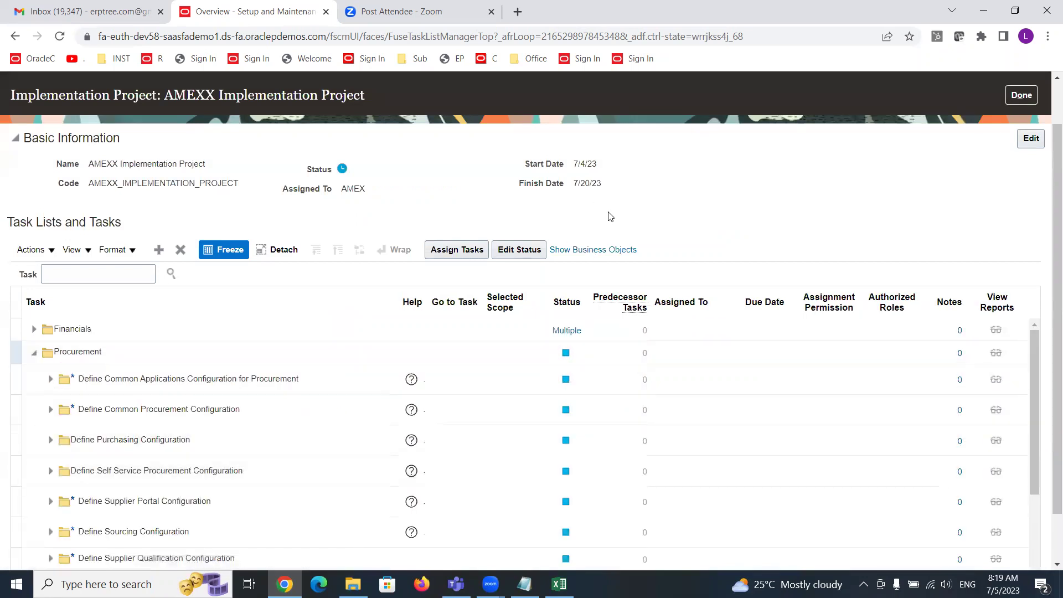
scroll(610, 216, down, 1)
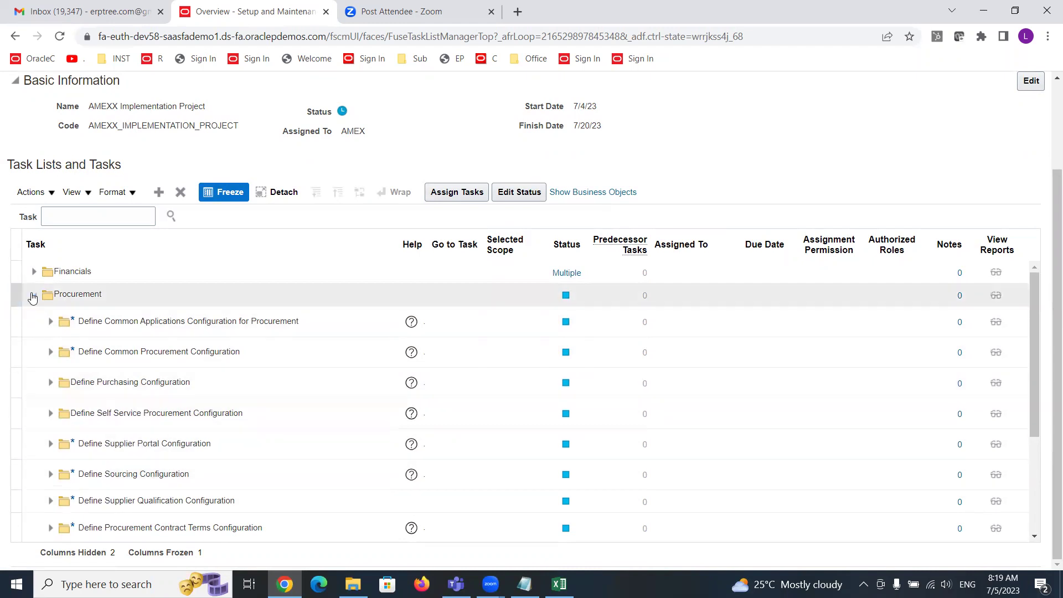
click(34, 295)
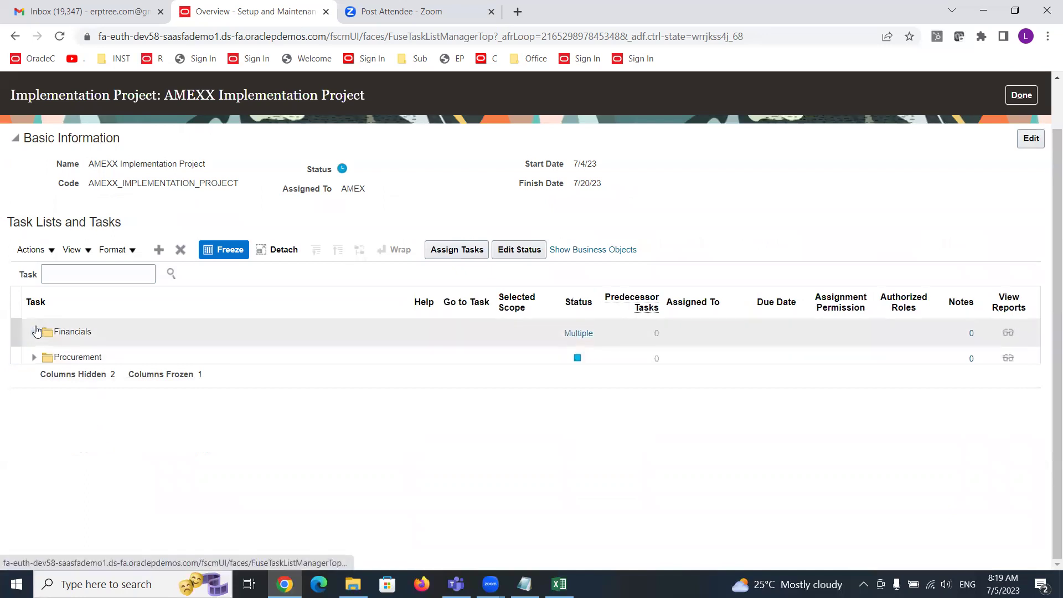
Step: Remove the Define Invoicing and Payments Configuration task list from Financials
click(35, 332)
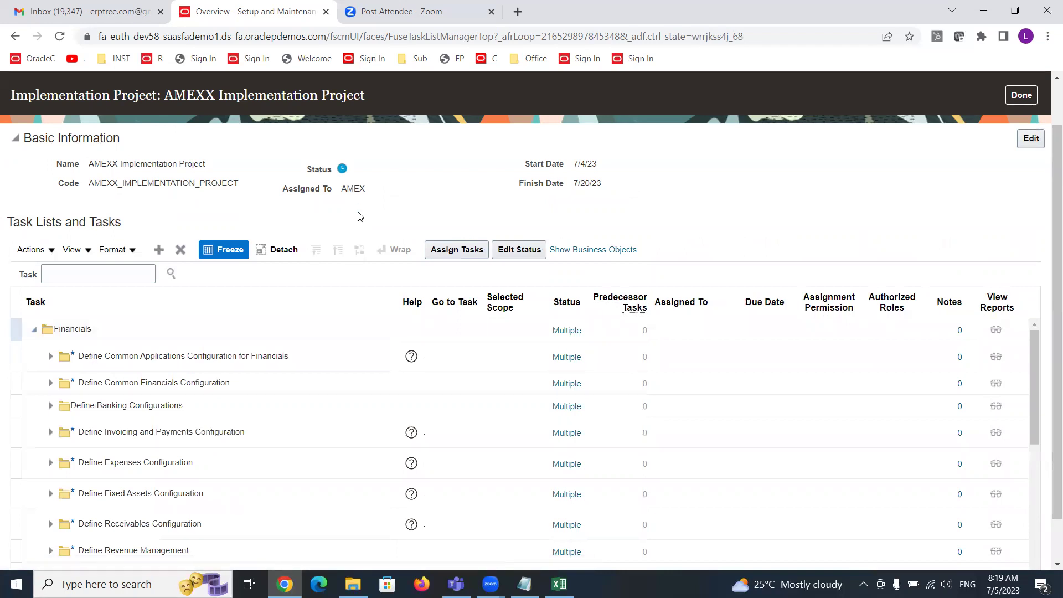
click(105, 433)
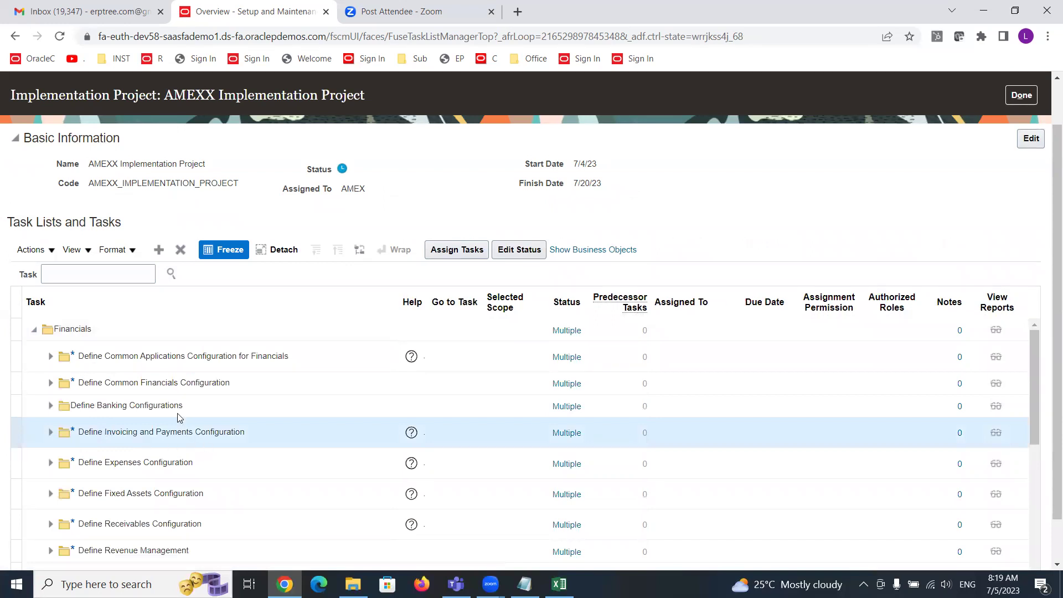
click(180, 250)
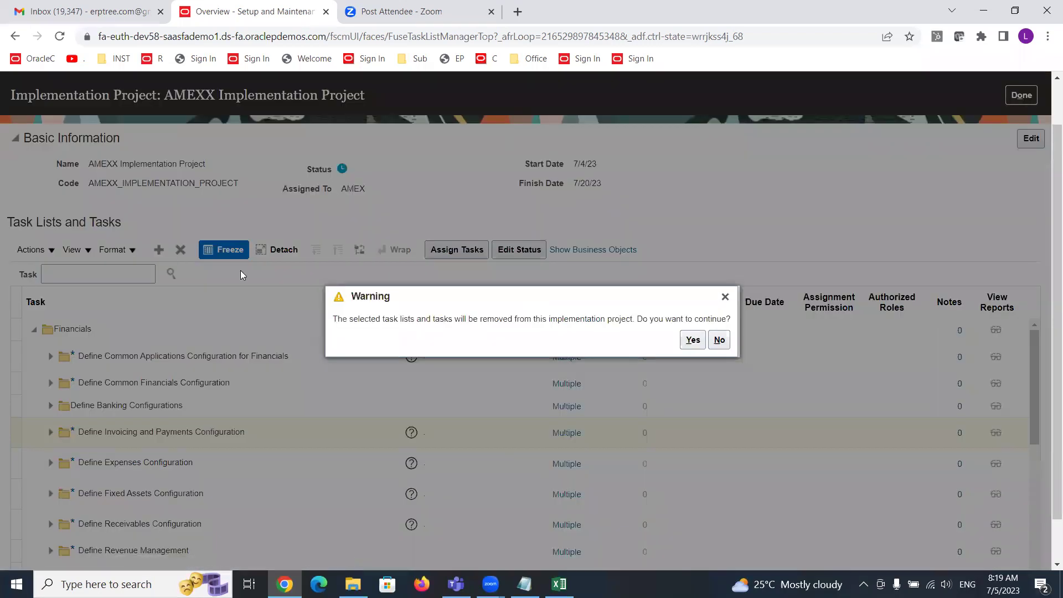
click(692, 340)
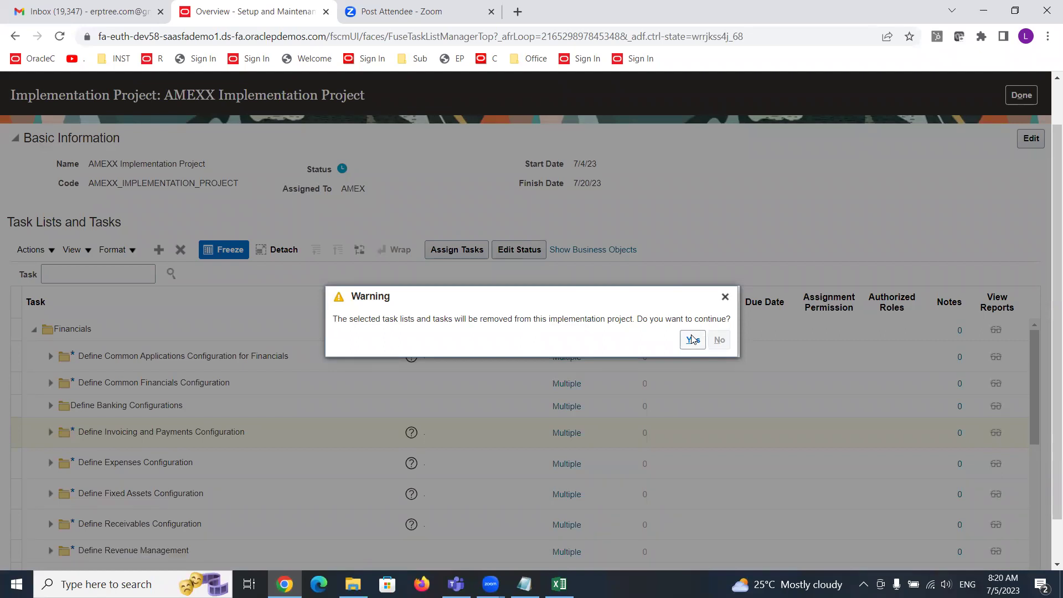
click(692, 339)
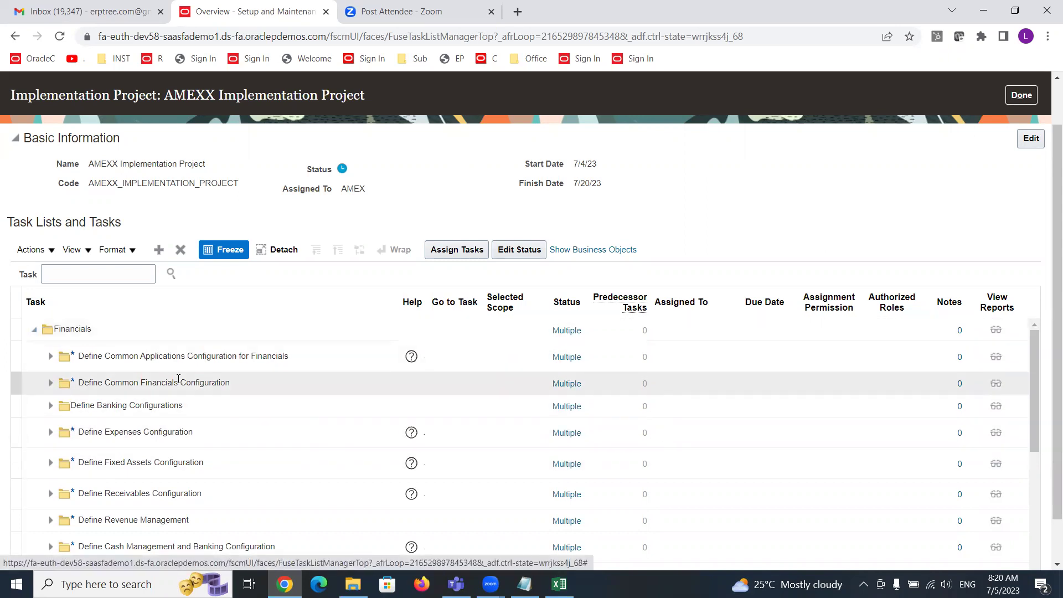
Step: Start adding a task list under Financials, clearing the previous search name and setting the search type to Task lists
scroll(246, 382, down, 3)
scroll(244, 375, up, 3)
scroll(244, 375, up, 1)
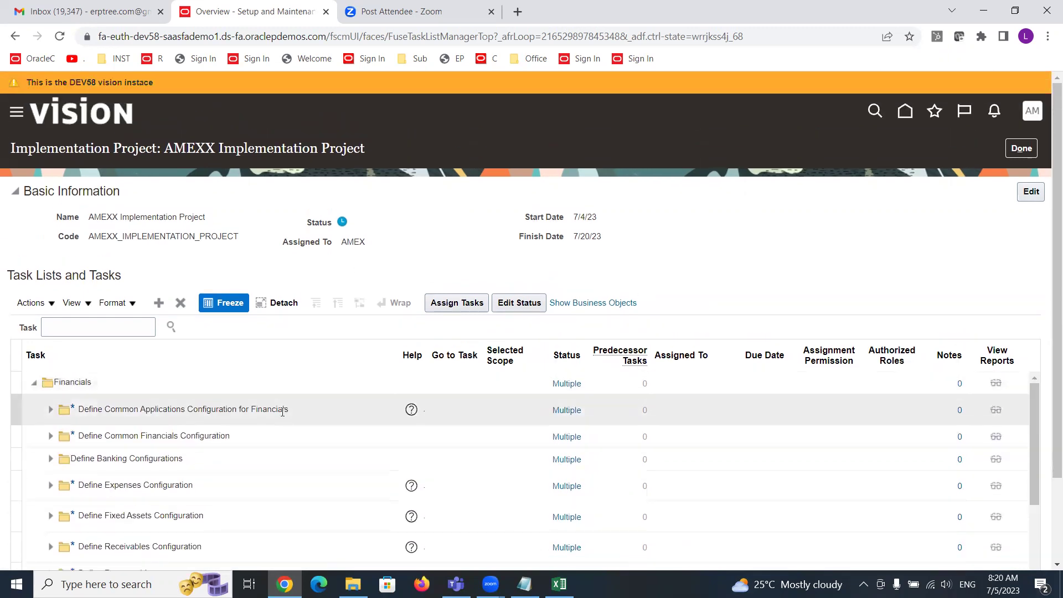
scroll(1048, 419, down, 2)
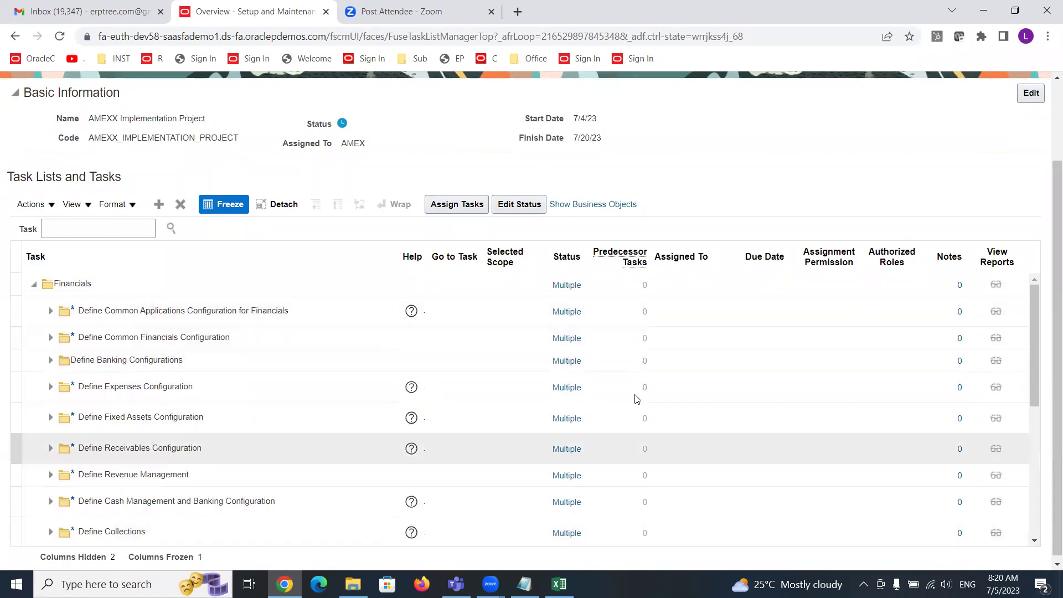
click(1036, 331)
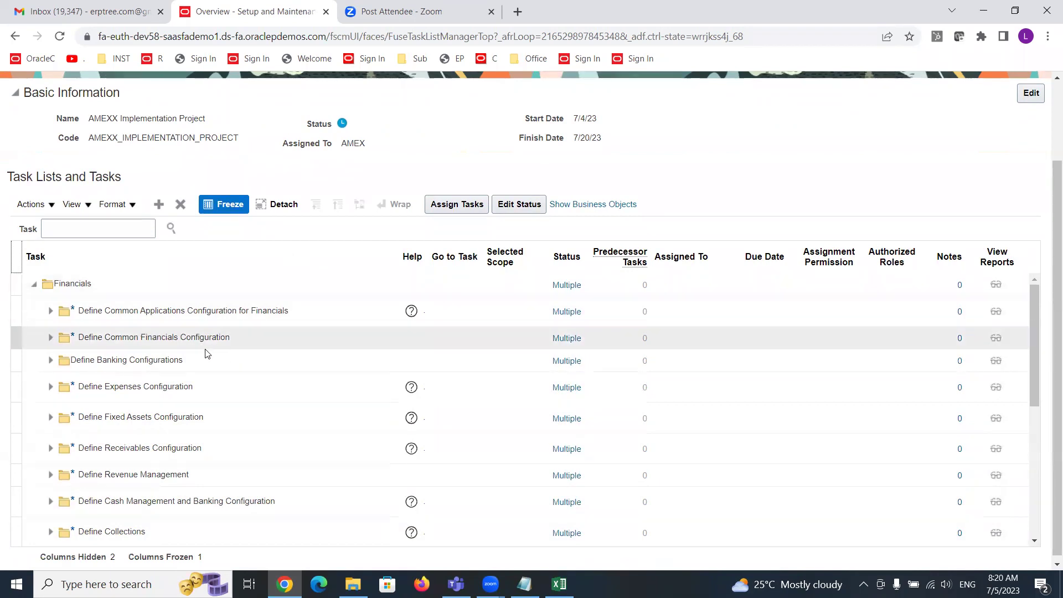
click(79, 281)
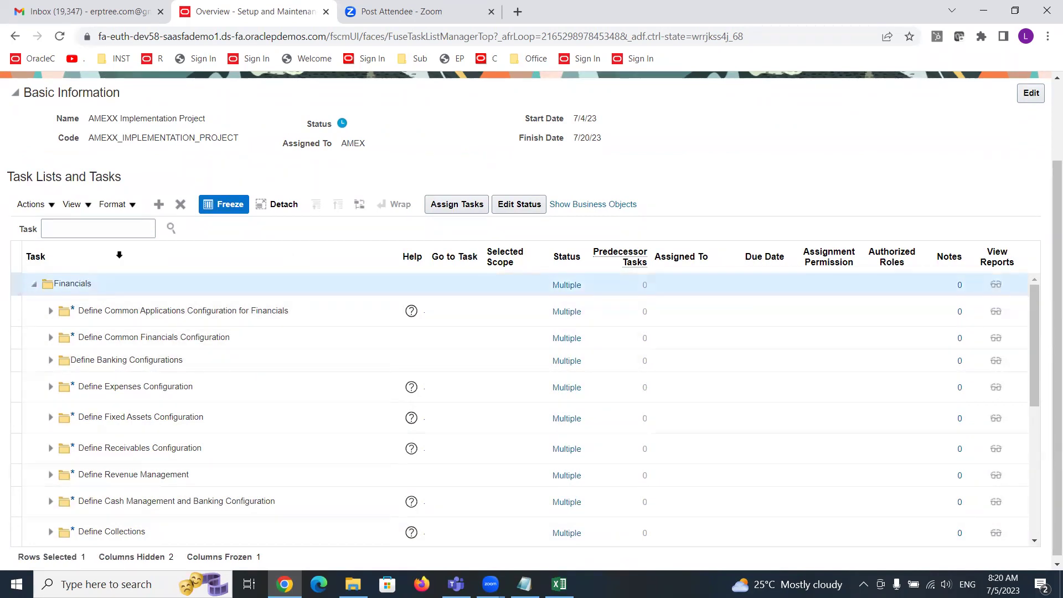
click(155, 204)
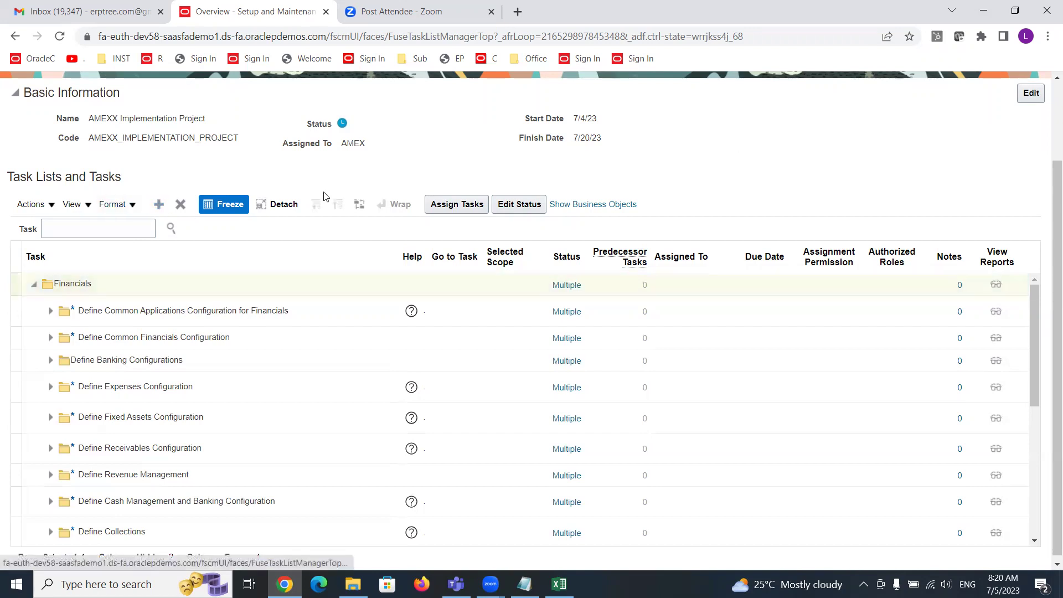
click(467, 276)
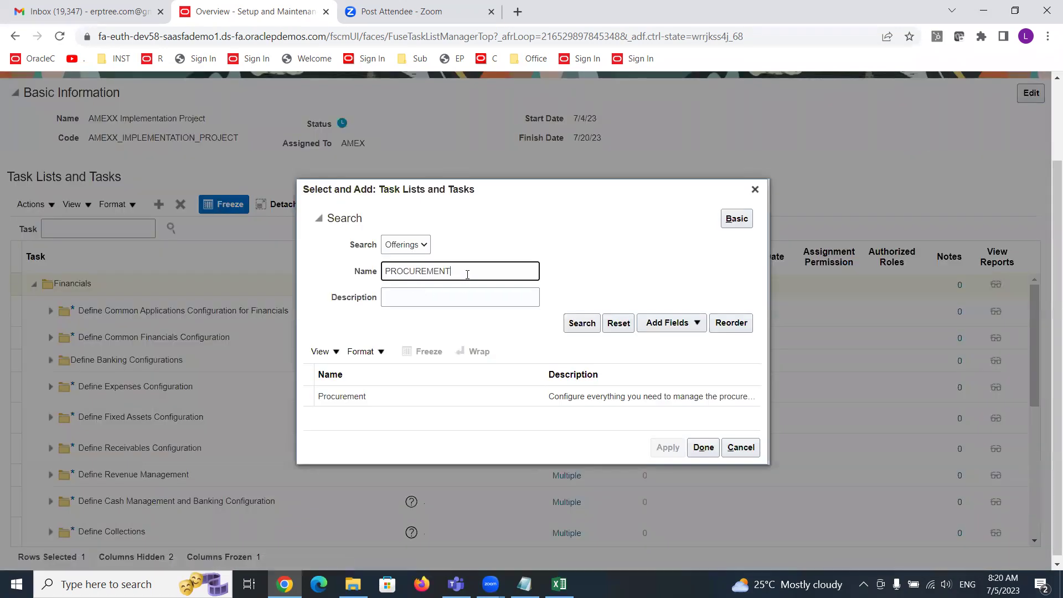
double_click(467, 274)
key(BackSpace)
click(411, 248)
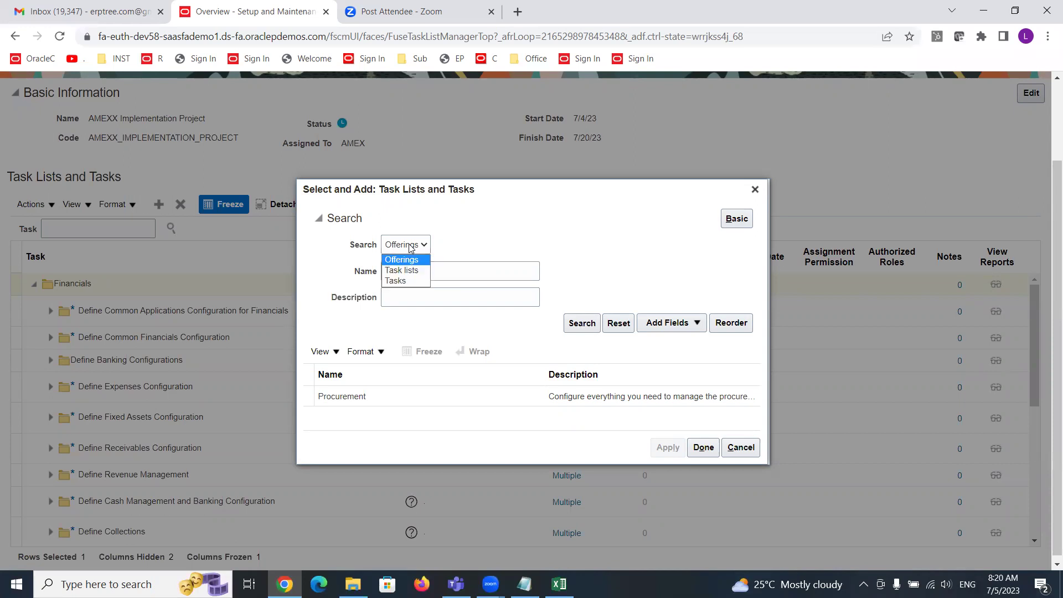
click(407, 271)
click(406, 270)
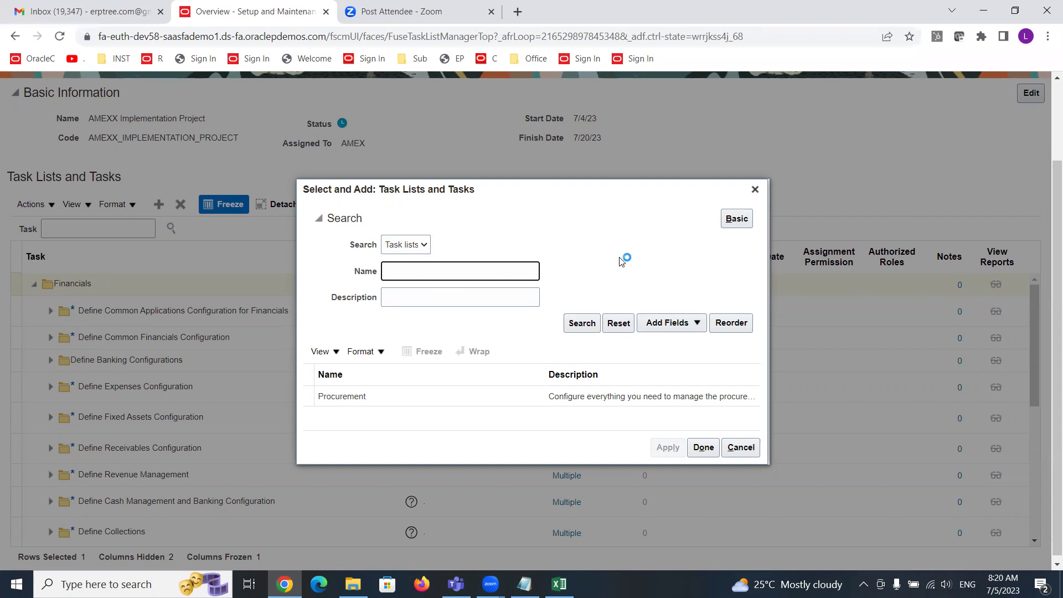
Step: Search the available task lists for the name "Define Invoi"
text(d)
key(BackSpace)
text(Dfine)
key(BackSpace)
key(BackSpace)
text(e)
key(BackSpace)
text(efine Invo)
click(584, 323)
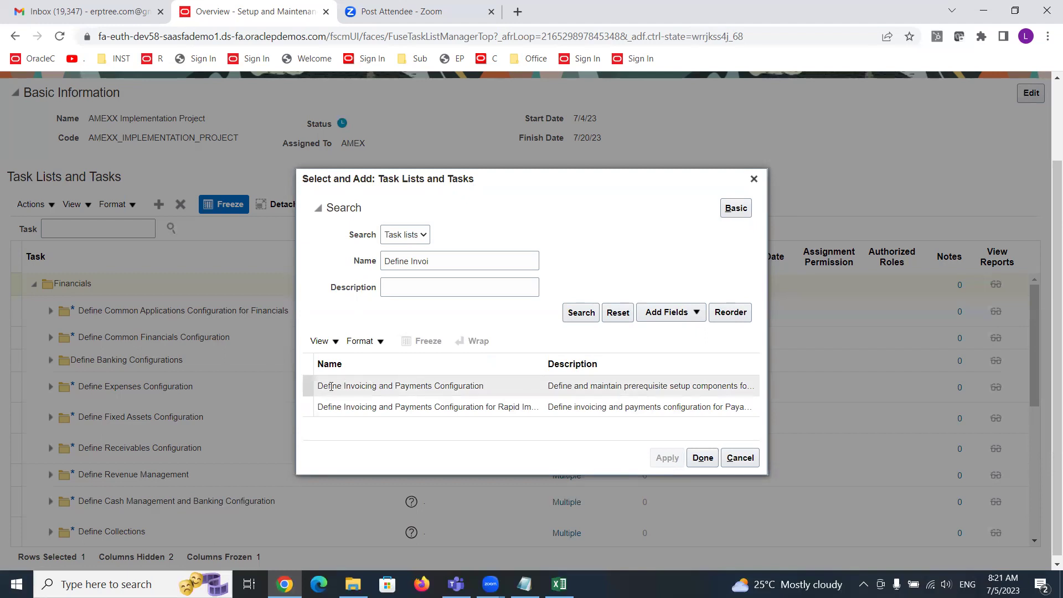
Step: Add the Define Invoicing and Payments Configuration task list from the search results under Financials
click(404, 385)
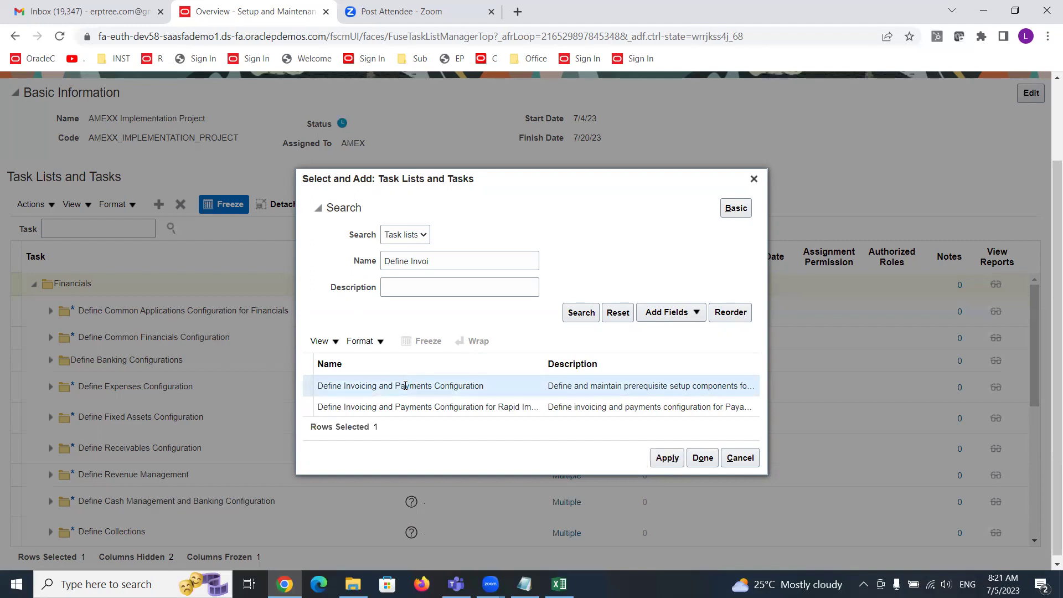
click(667, 463)
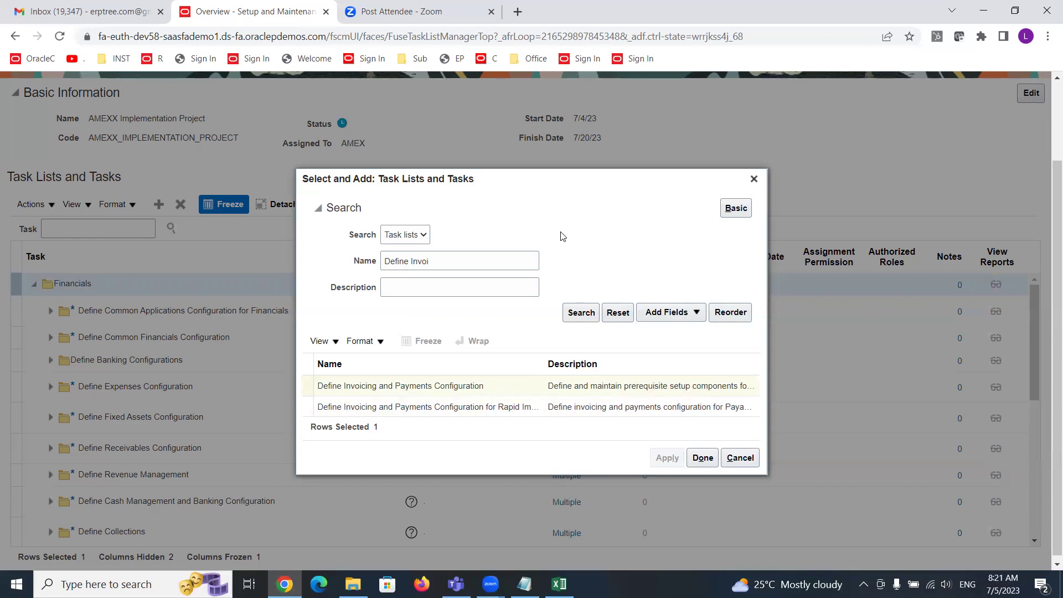
scroll(564, 236, down, 1)
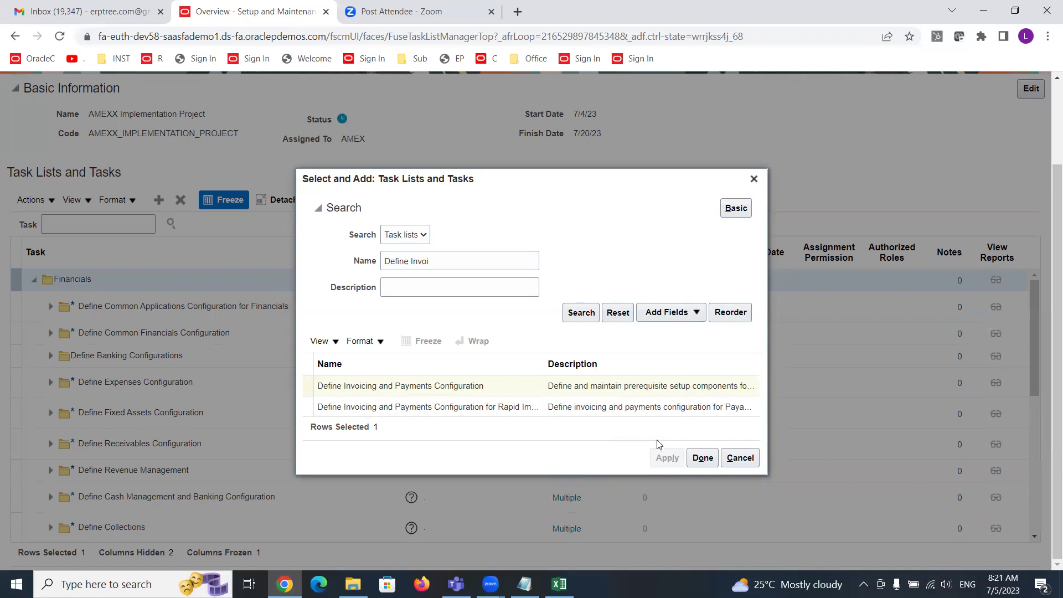
click(702, 458)
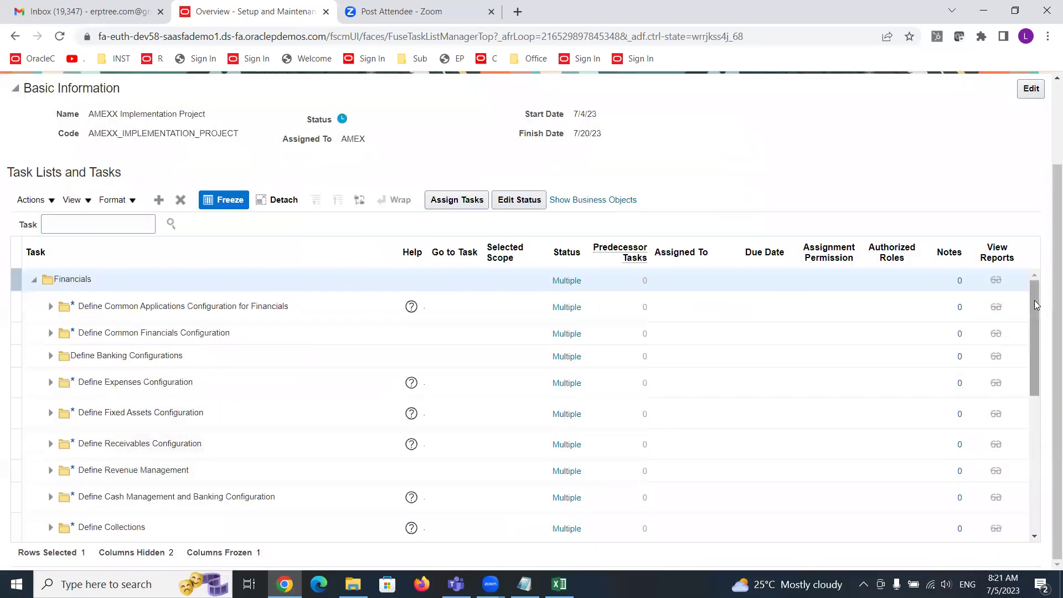
Step: Remove the Define Invoicing and Payments Configuration task list from the end of the Financials offering
drag(1034, 304, 1047, 465)
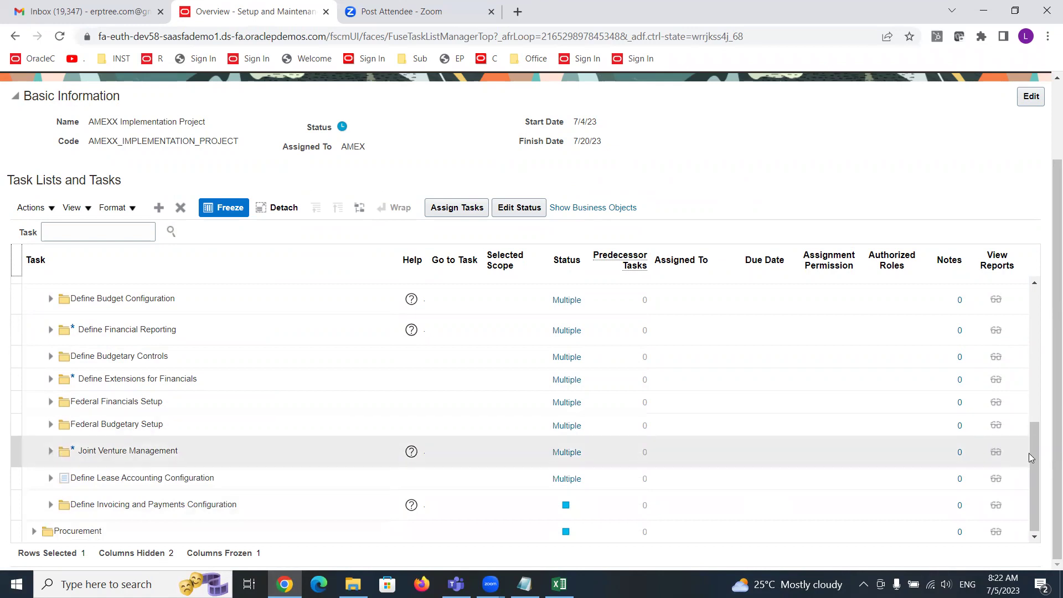
click(189, 509)
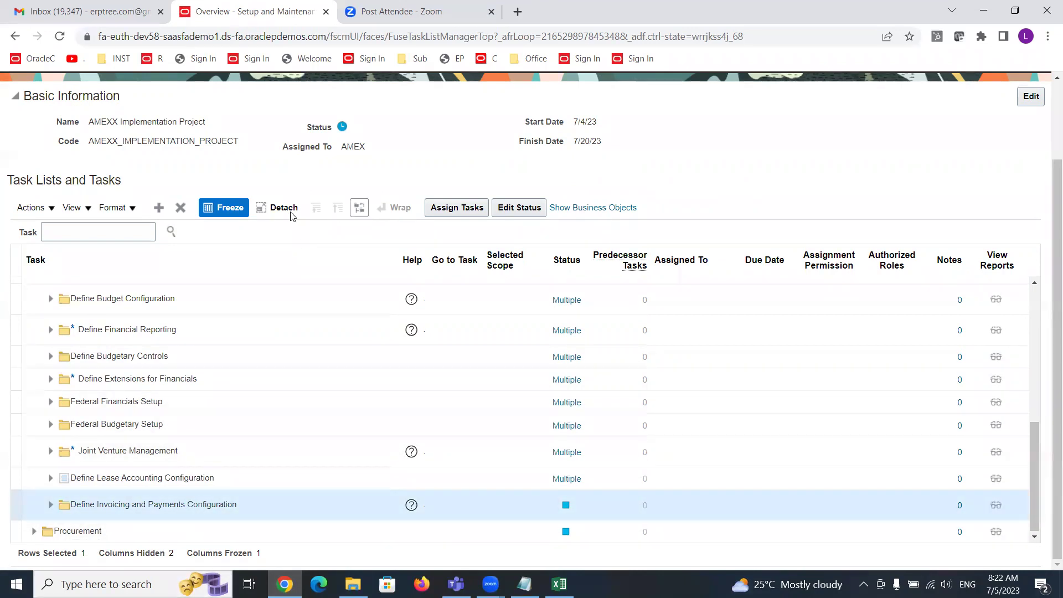
click(179, 207)
click(693, 339)
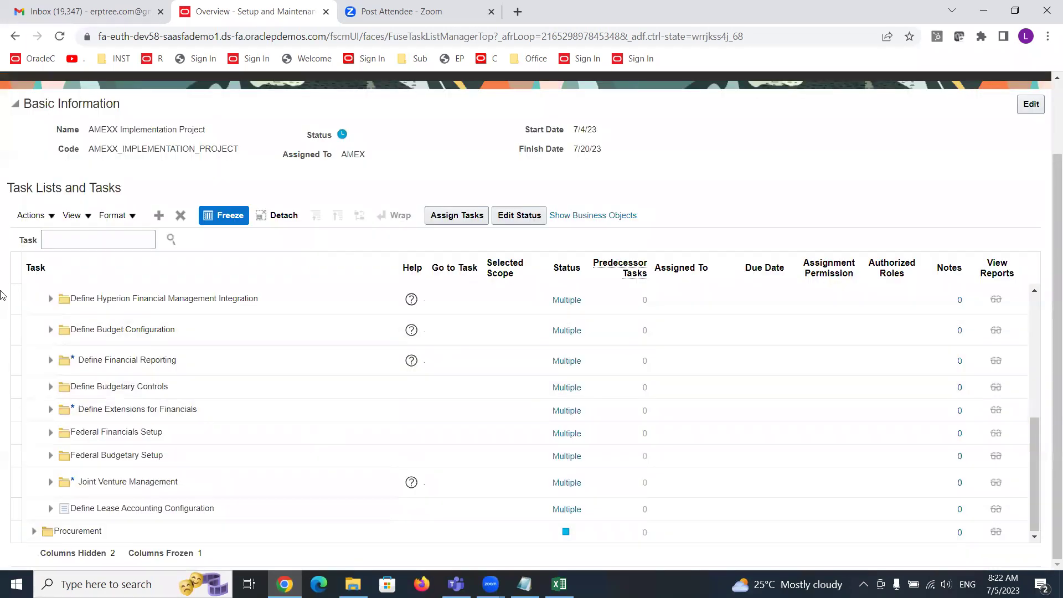
Step: Collapse the Financials offering and clear the selection of every row in the project's task table
scroll(153, 371, up, 2)
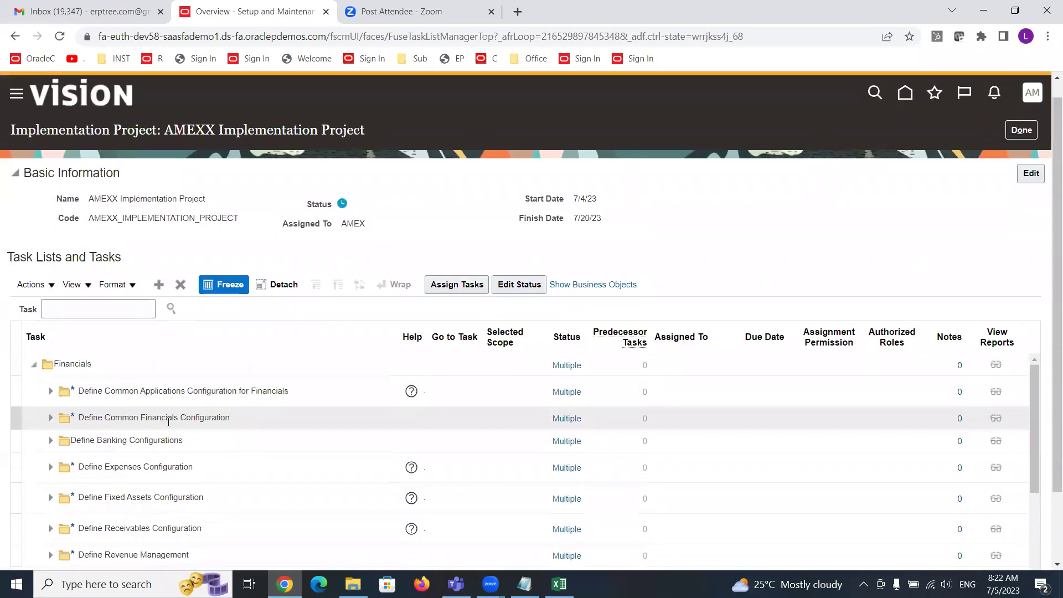
click(37, 365)
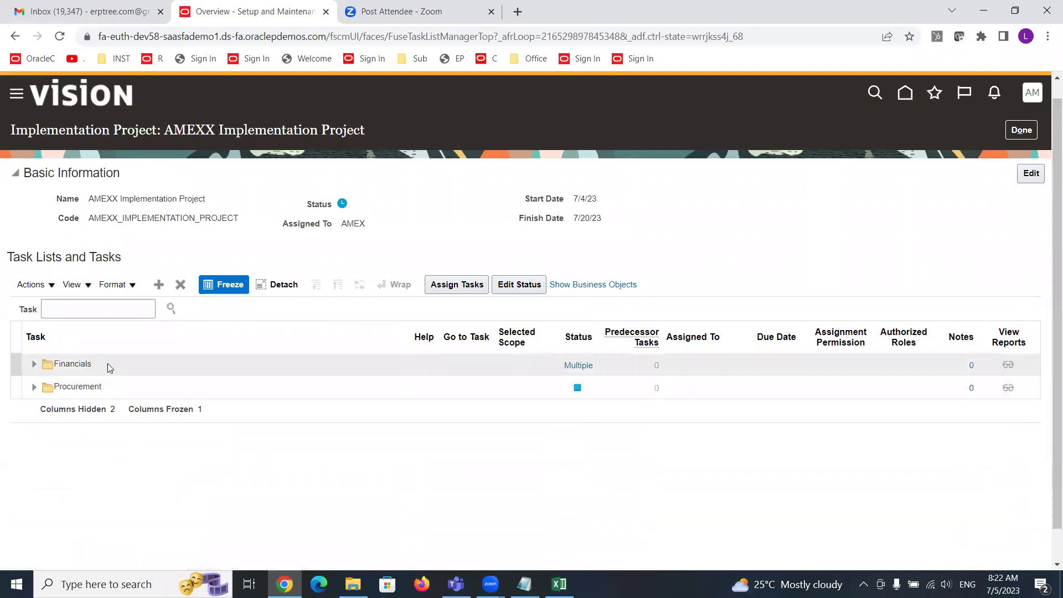
click(17, 328)
click(17, 328)
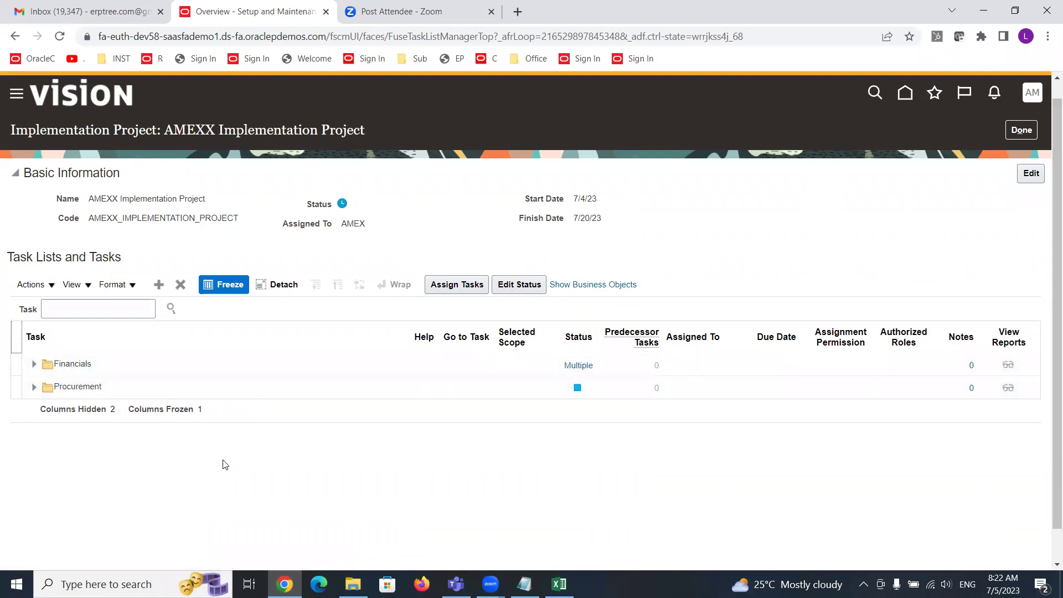
click(125, 359)
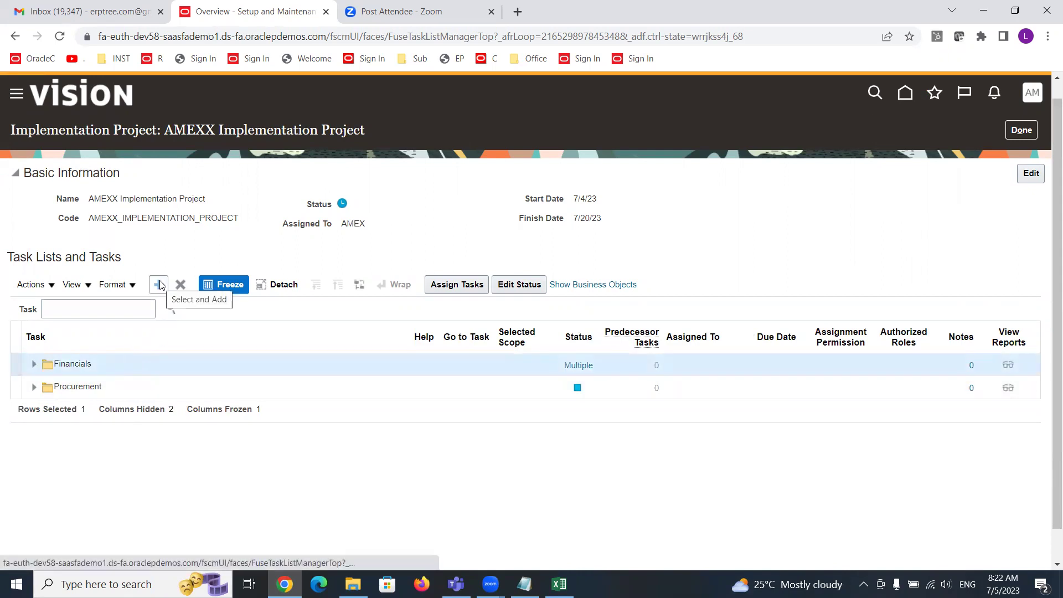
click(16, 331)
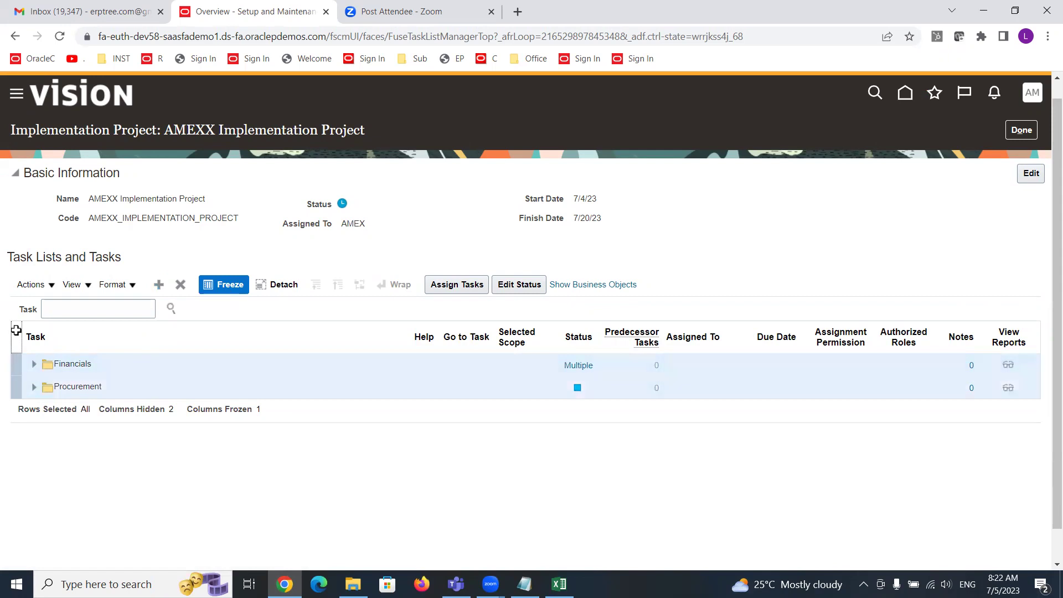
click(16, 330)
click(15, 331)
click(15, 333)
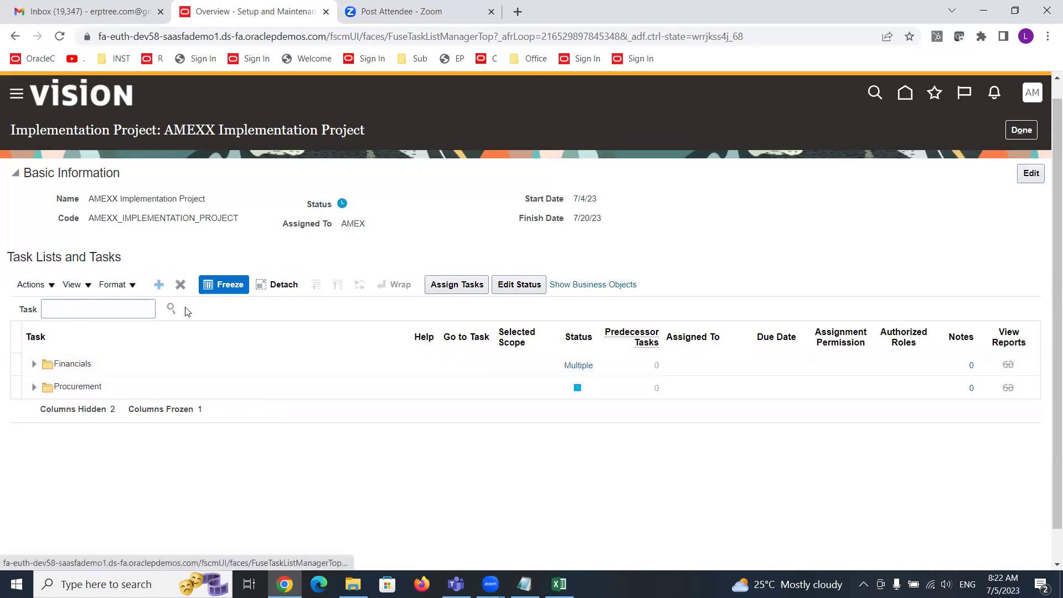
Step: Add the Define Invoicing and Payments Configuration task list at the project's top level, alongside Financials and Procurement
click(159, 285)
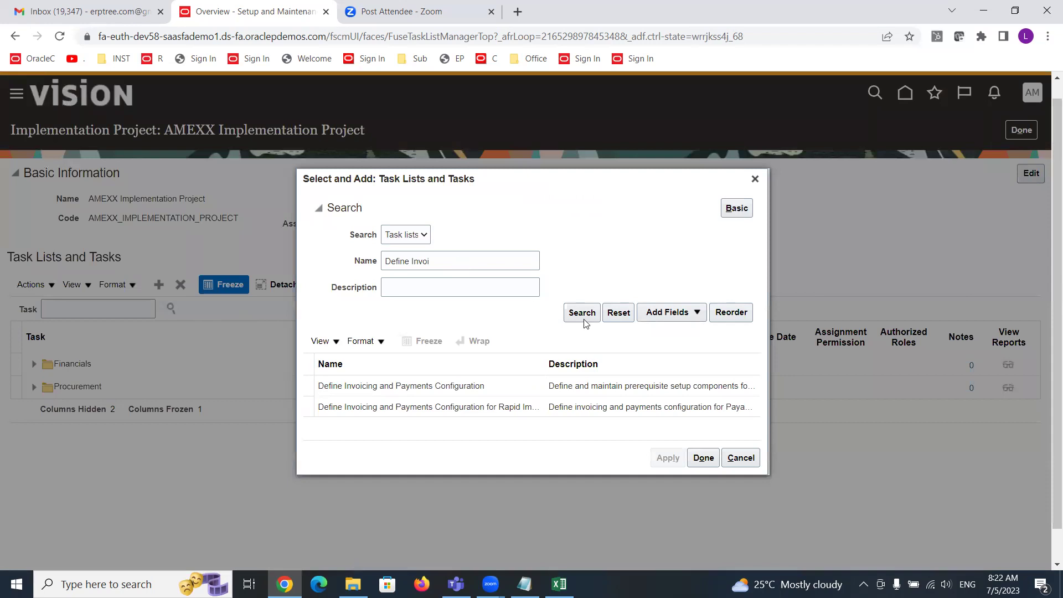
click(453, 387)
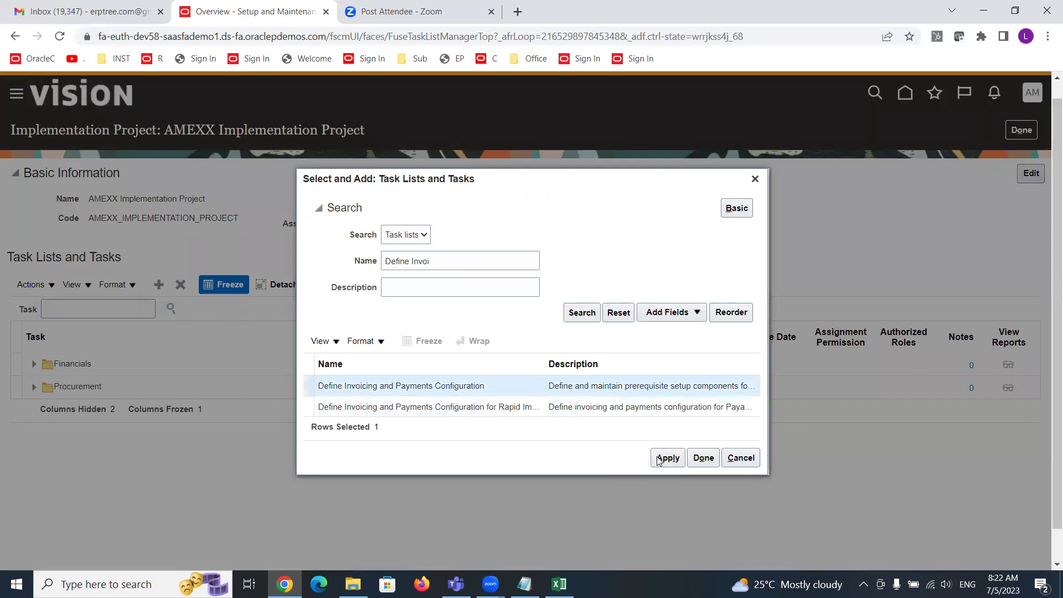
click(667, 458)
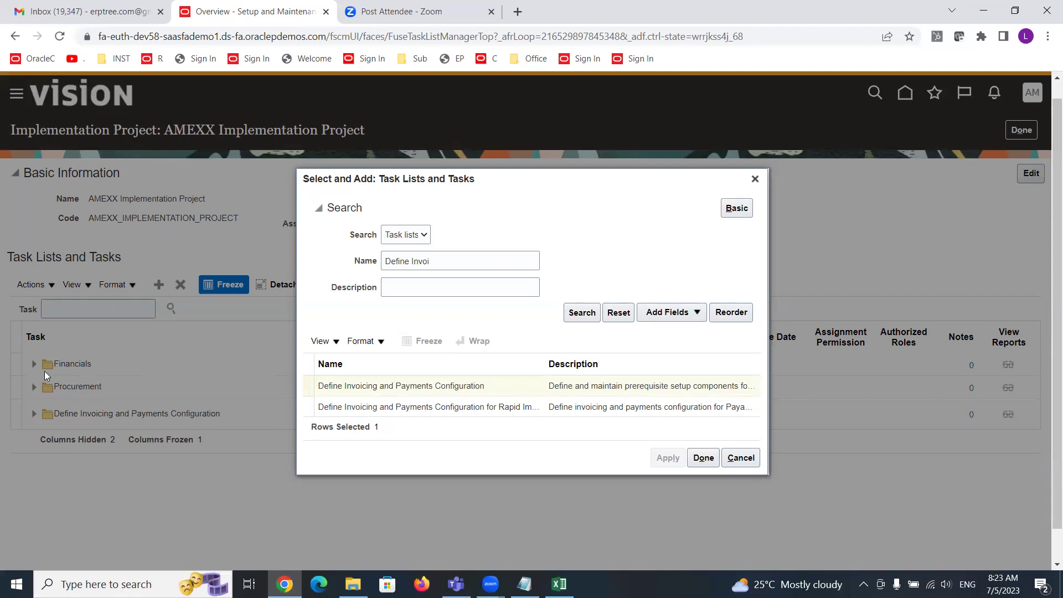
click(755, 178)
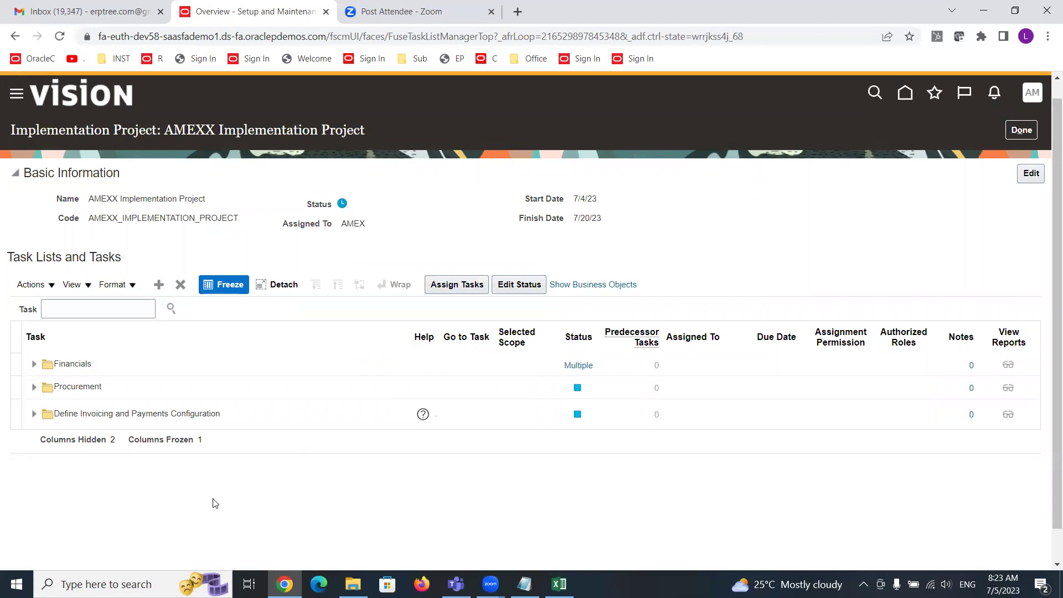
Step: Examine the task lists inside the top-level Define Invoicing and Payments Configuration and collapse it again
click(33, 415)
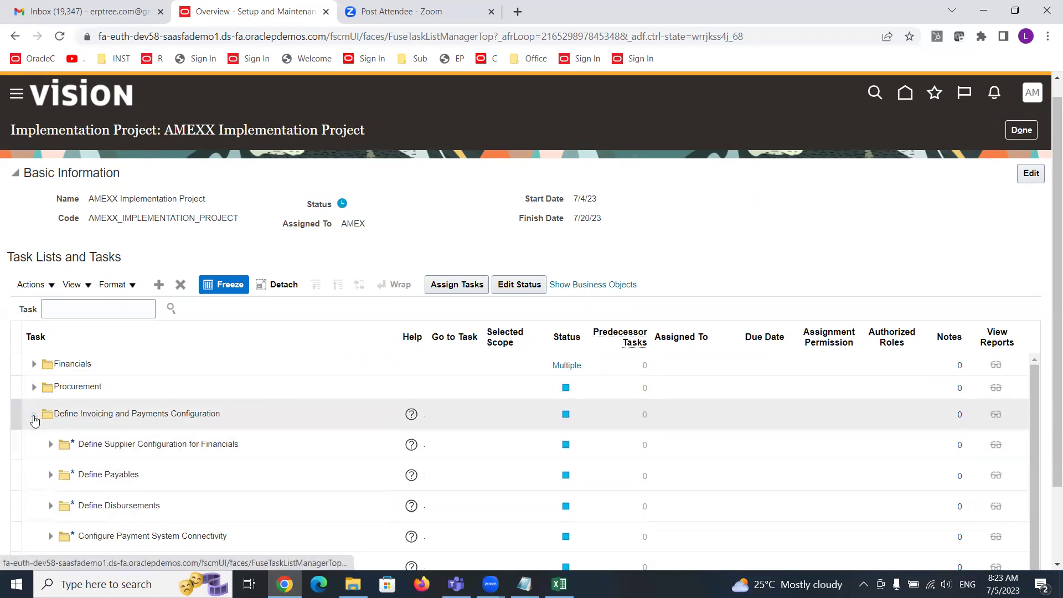
click(33, 416)
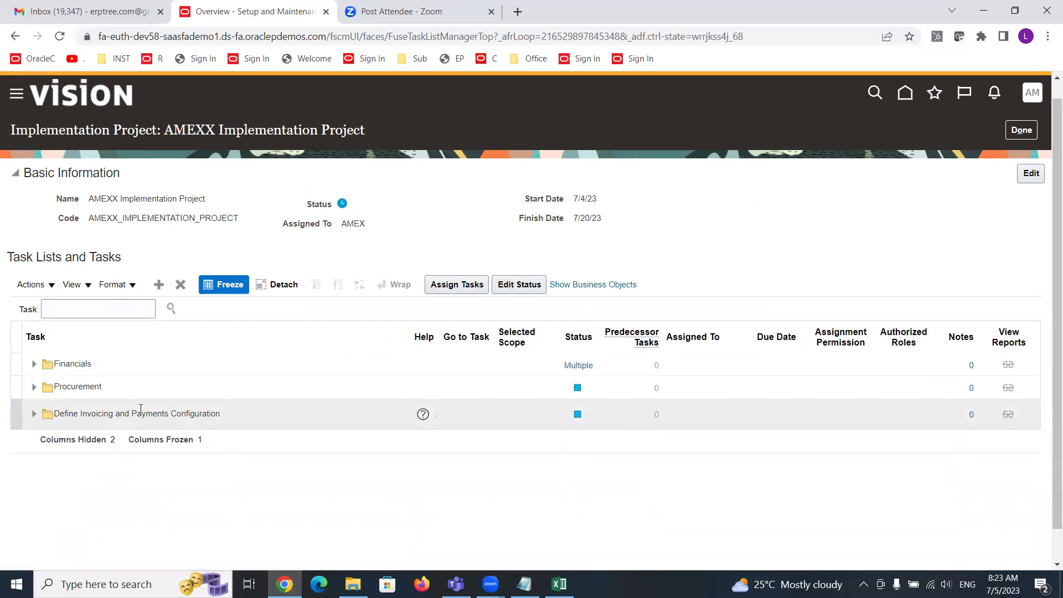
click(223, 411)
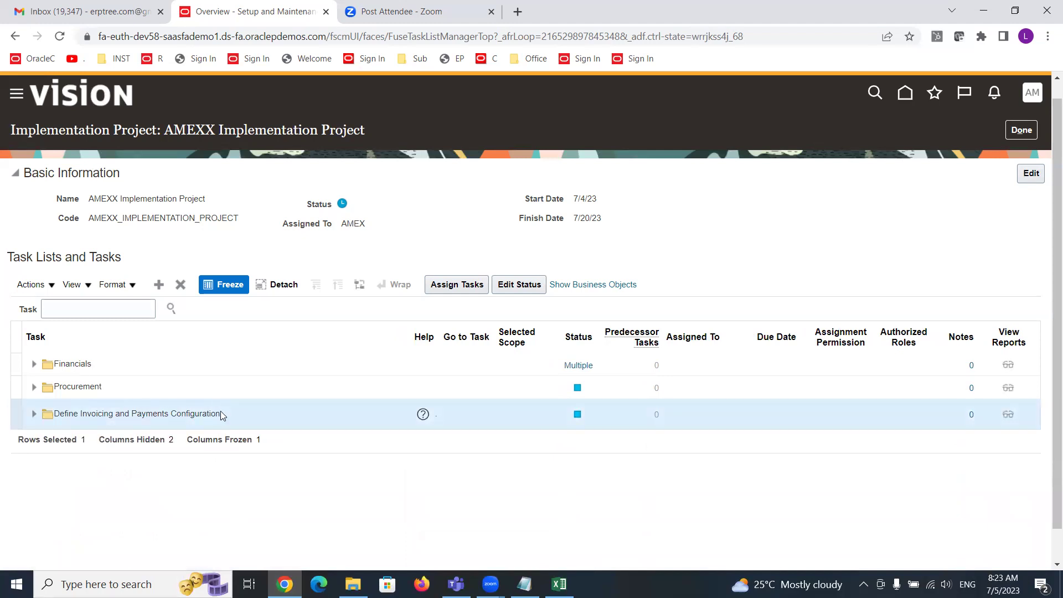
Step: With no row selected, start adding a top-level task list and search the available ones for "Define Pay"
click(13, 331)
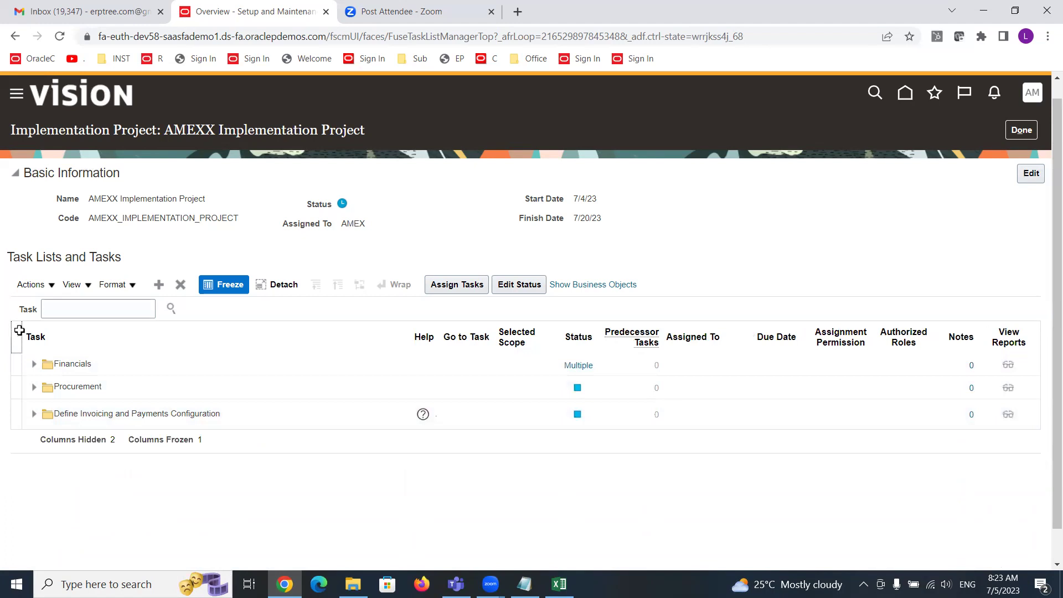
click(157, 283)
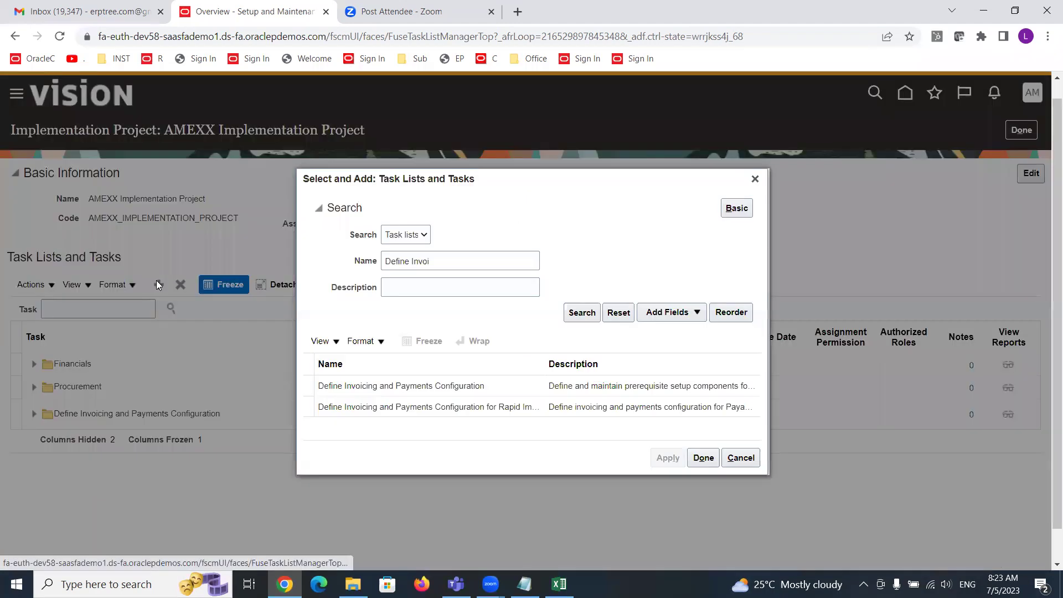
click(446, 258)
key(BackSpace)
key(BackSpace)
key(BackSpace)
key(BackSpace)
key(BackSpace)
text(Pay)
click(580, 313)
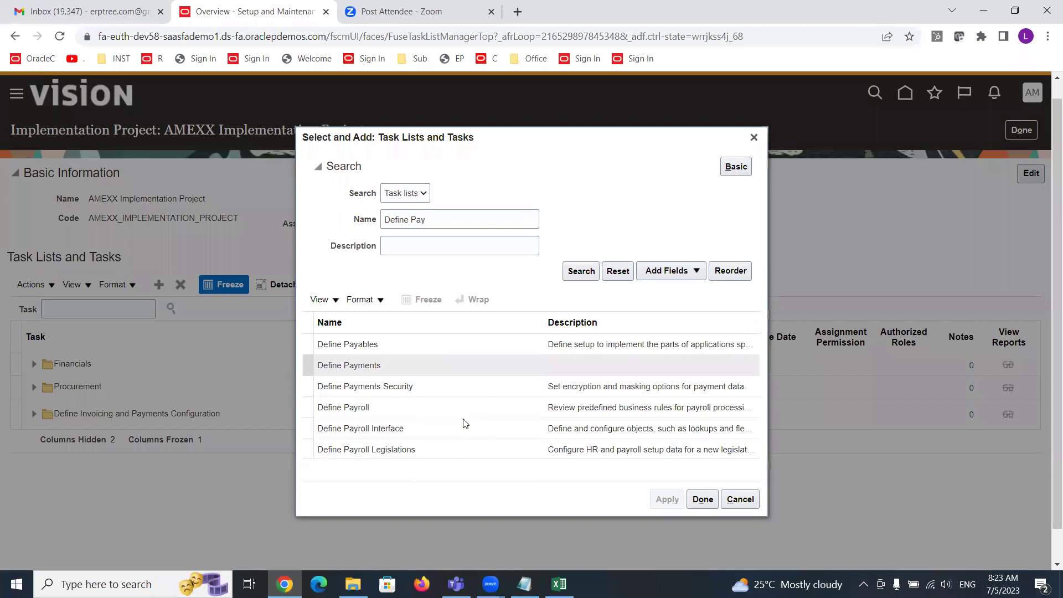
Step: Add the Define Payables task list at the project's top level
click(372, 342)
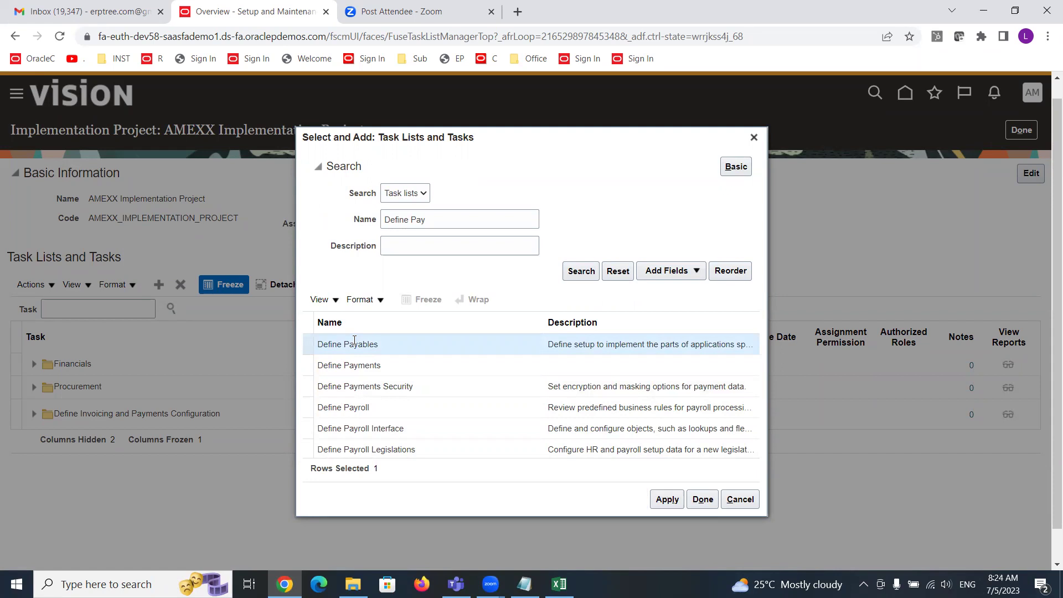
click(667, 500)
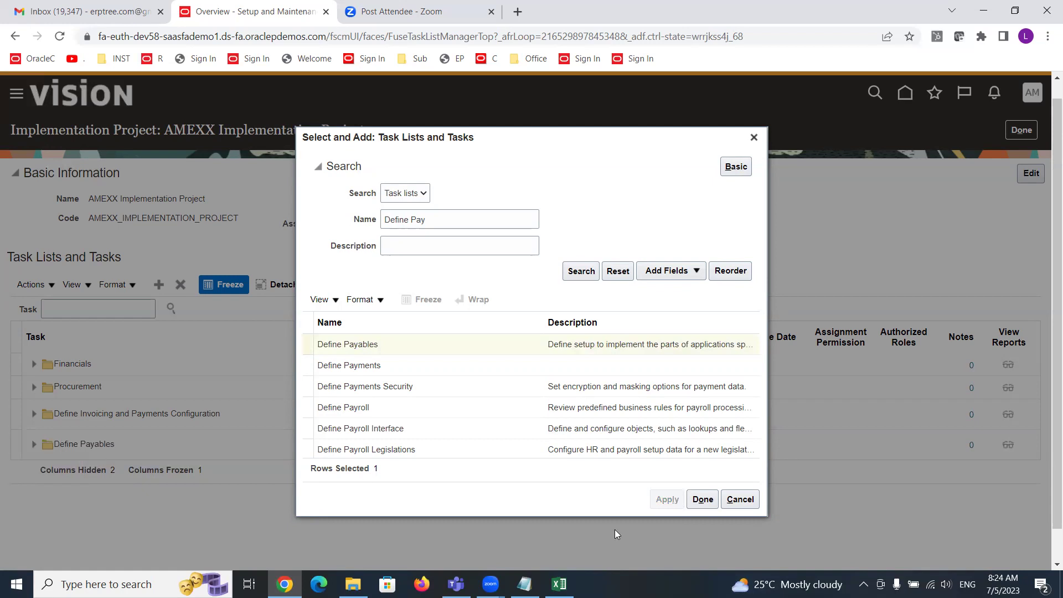
click(702, 500)
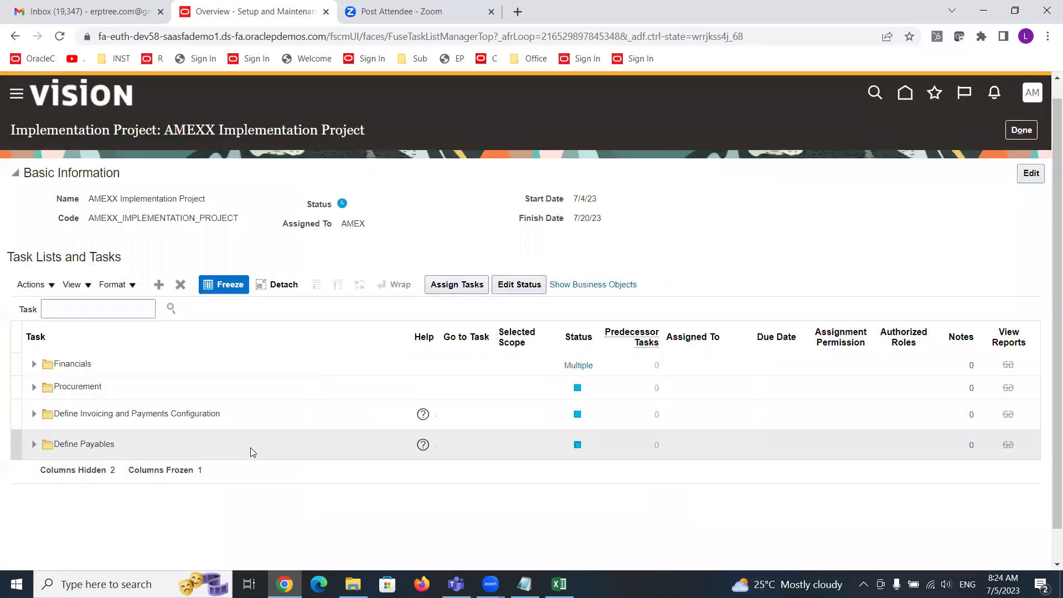
Step: Examine the tasks inside Define Payables, including Manage Payment Terms, and collapse the list again
click(32, 446)
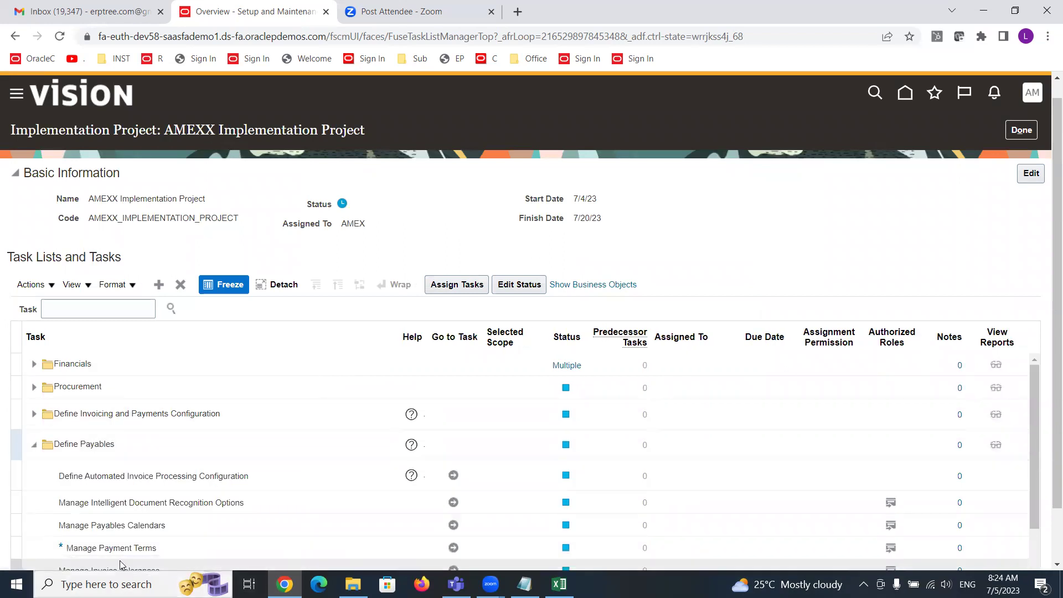
click(108, 547)
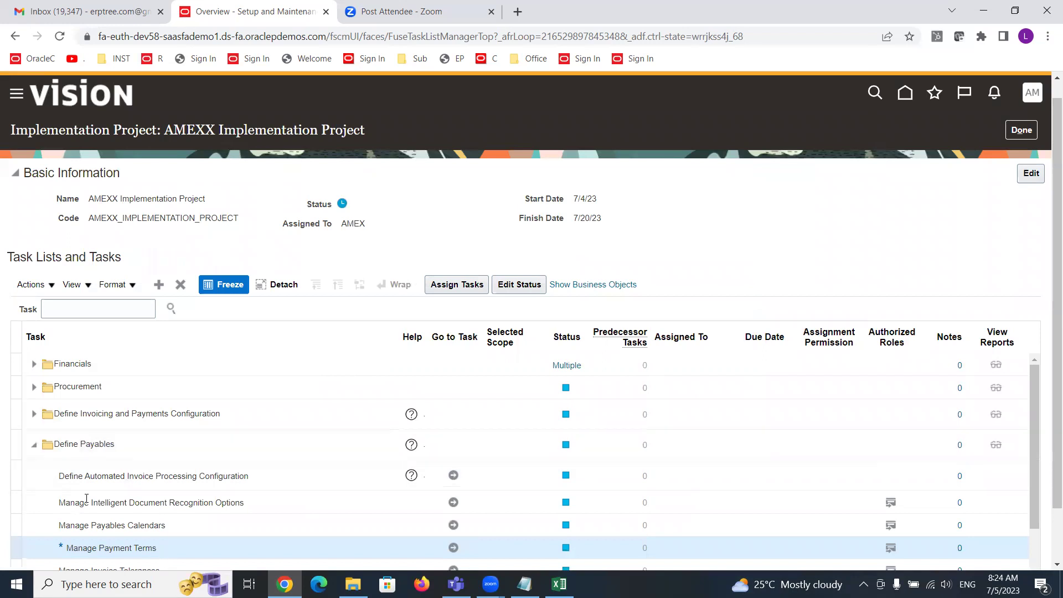
click(35, 446)
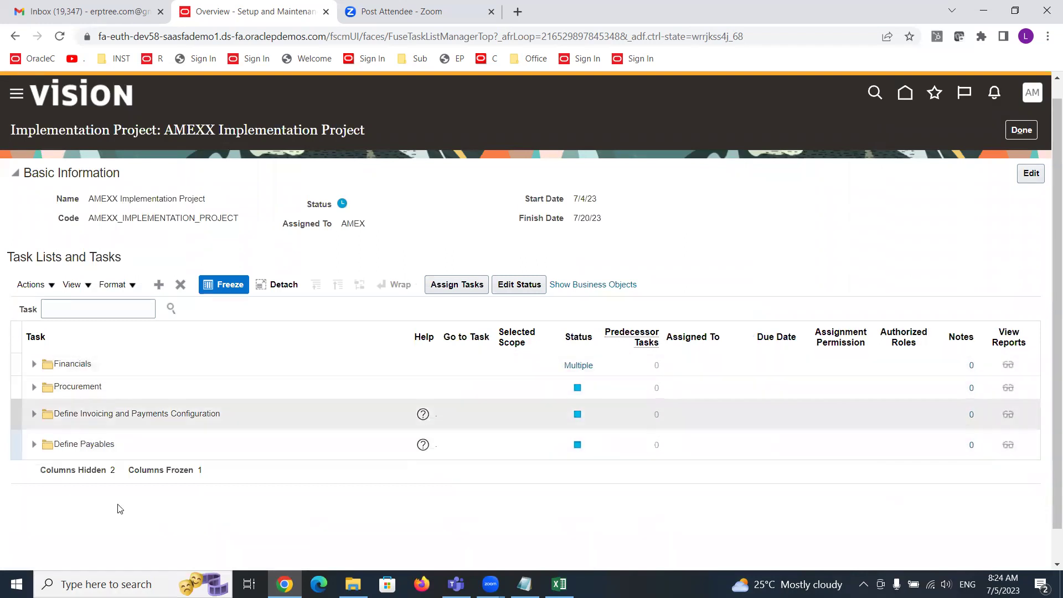
Step: With no row selected, start adding an individual task, set the search type to Tasks, and search for "Manage Payment T"
click(13, 332)
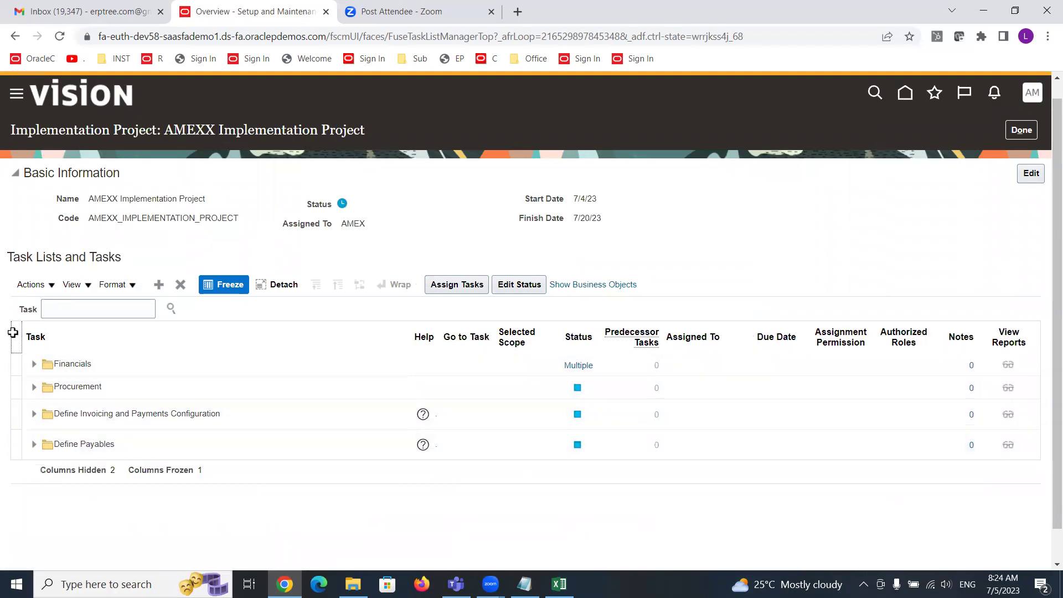
click(159, 285)
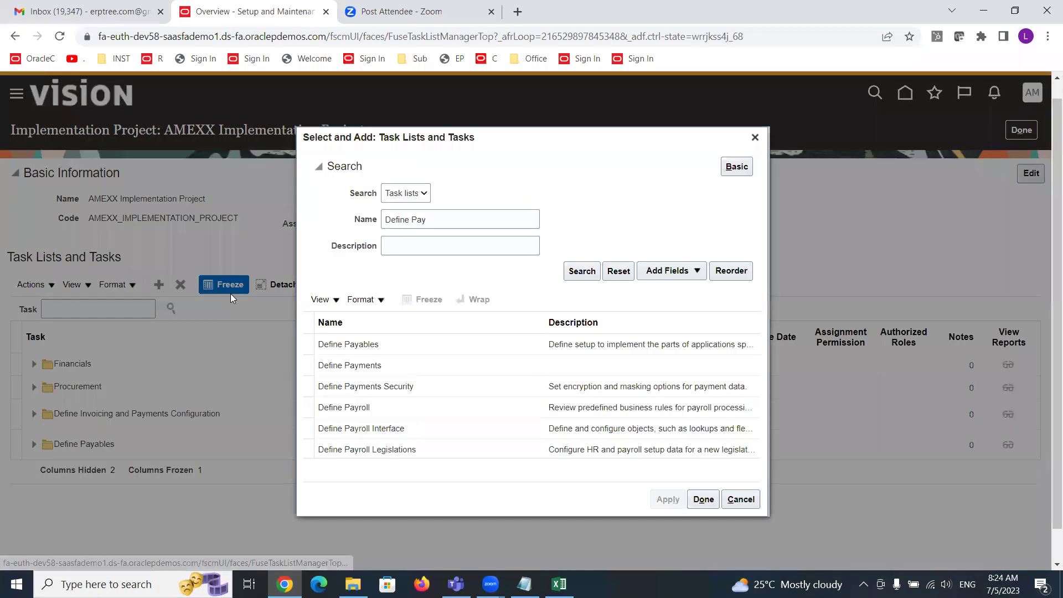
click(424, 194)
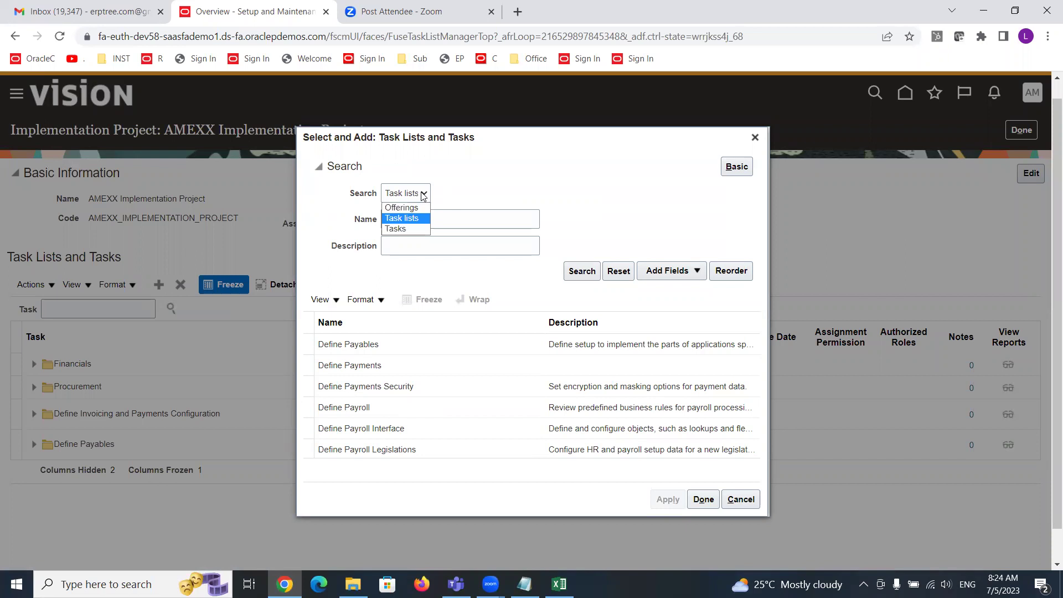
click(416, 228)
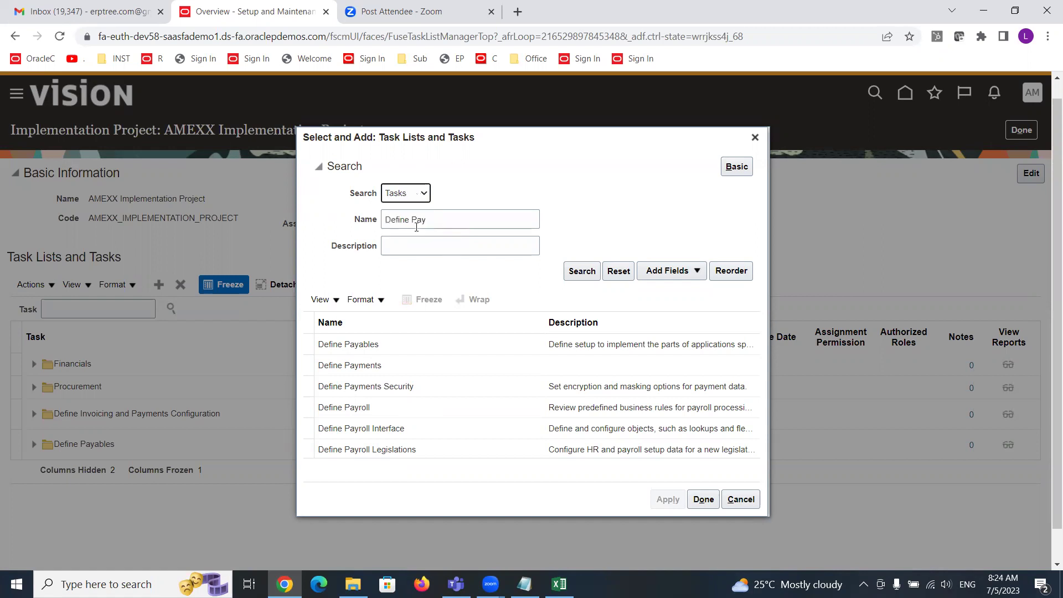
triple_click(444, 221)
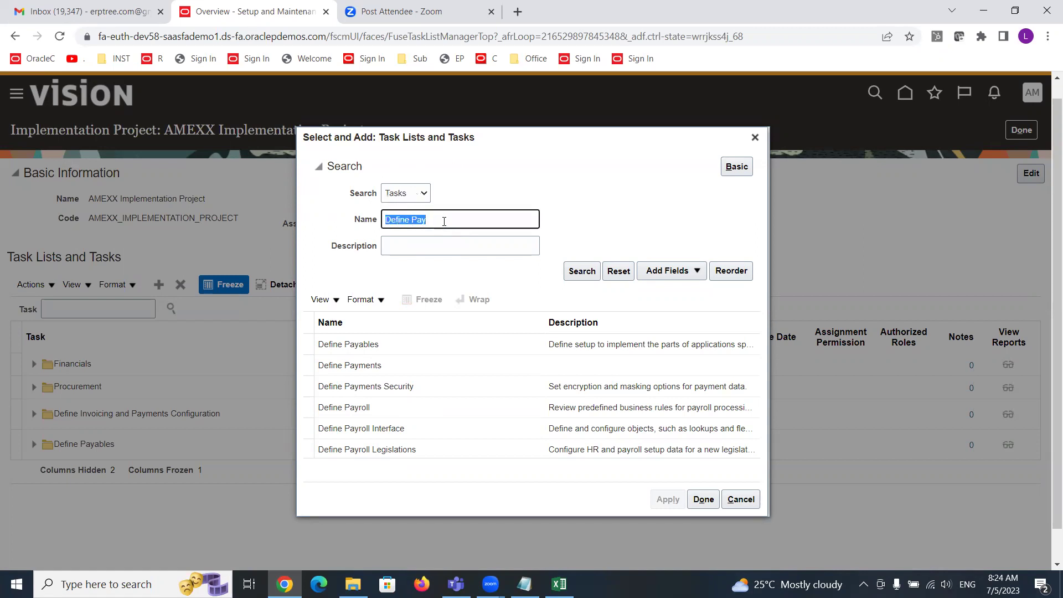
text(Manage Payment T)
key(Return)
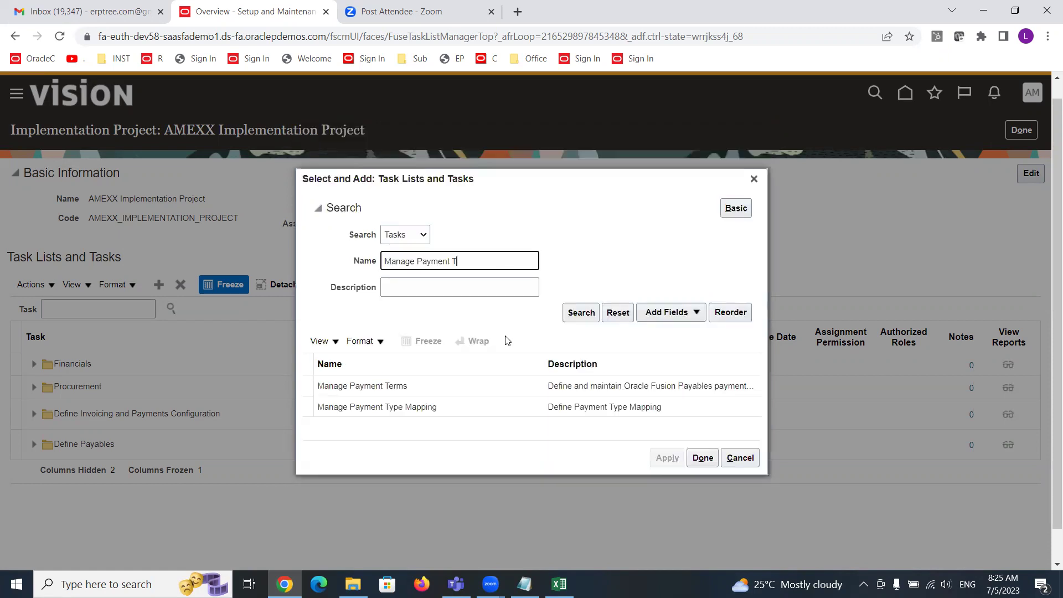
Step: Add the Manage Payment Terms task at the project's top level and finish adding
click(442, 390)
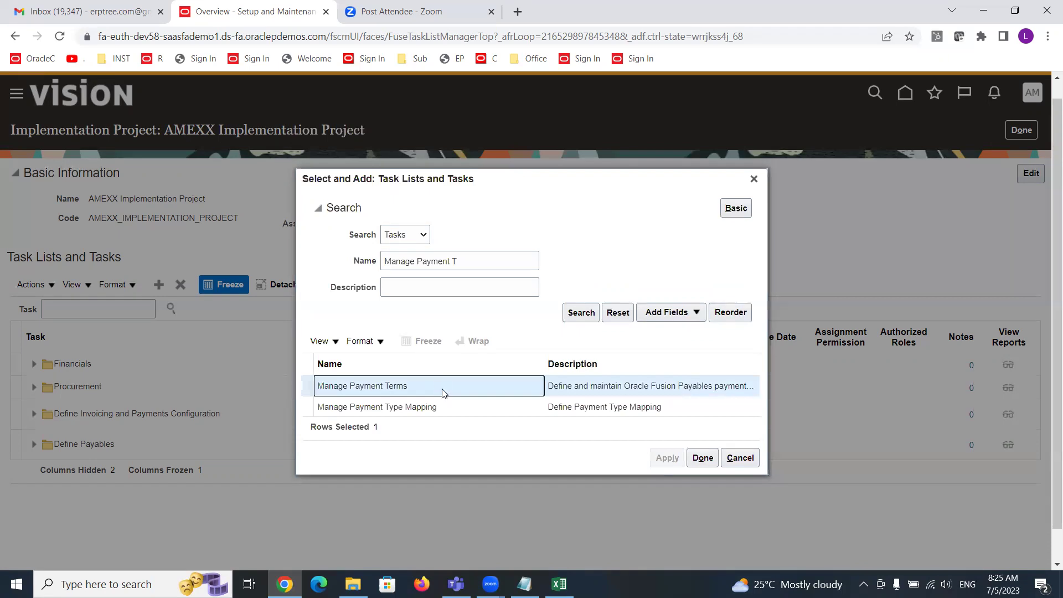
click(666, 458)
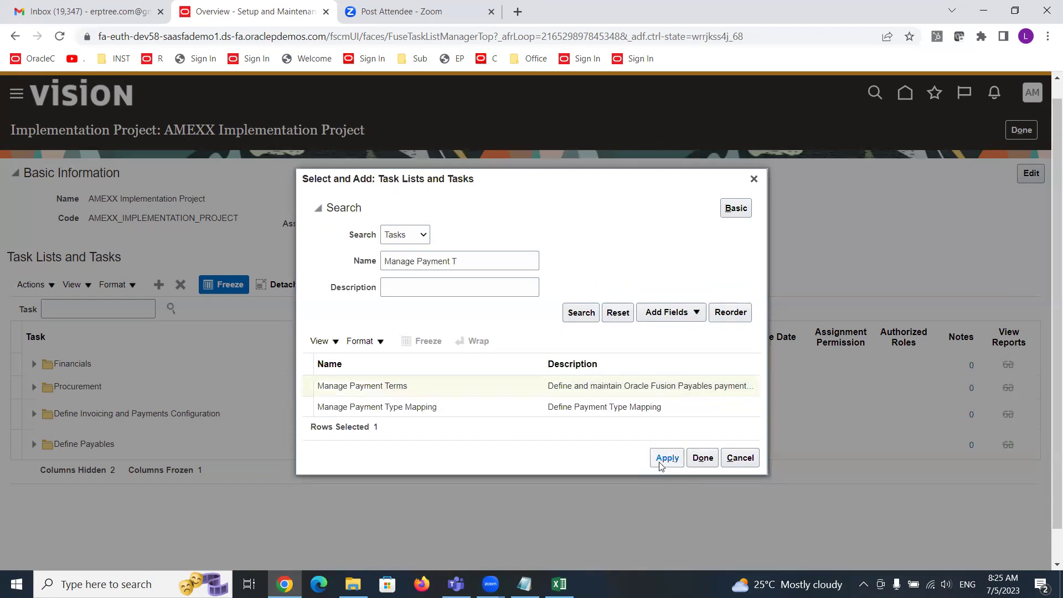
click(702, 458)
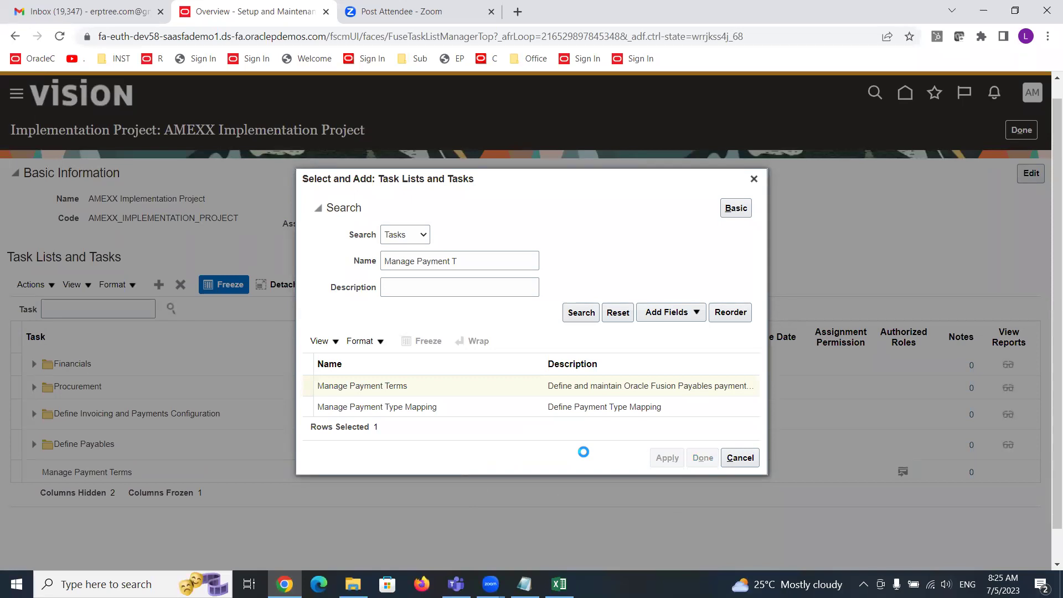
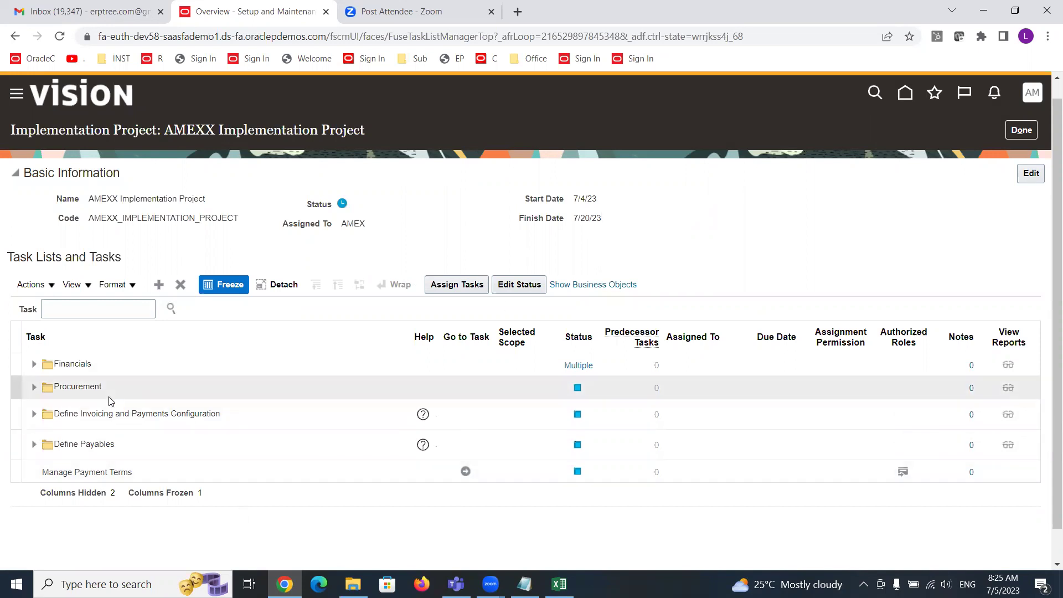
Step: Remove the Procurement offering and the individual Manage Payment Terms task from the implementation project
click(109, 393)
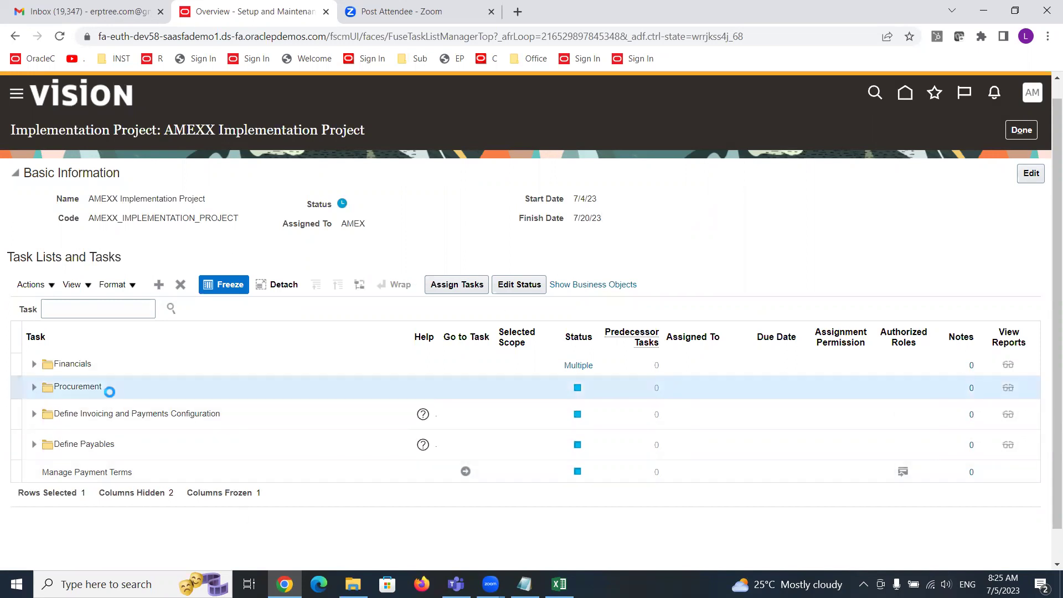
click(181, 285)
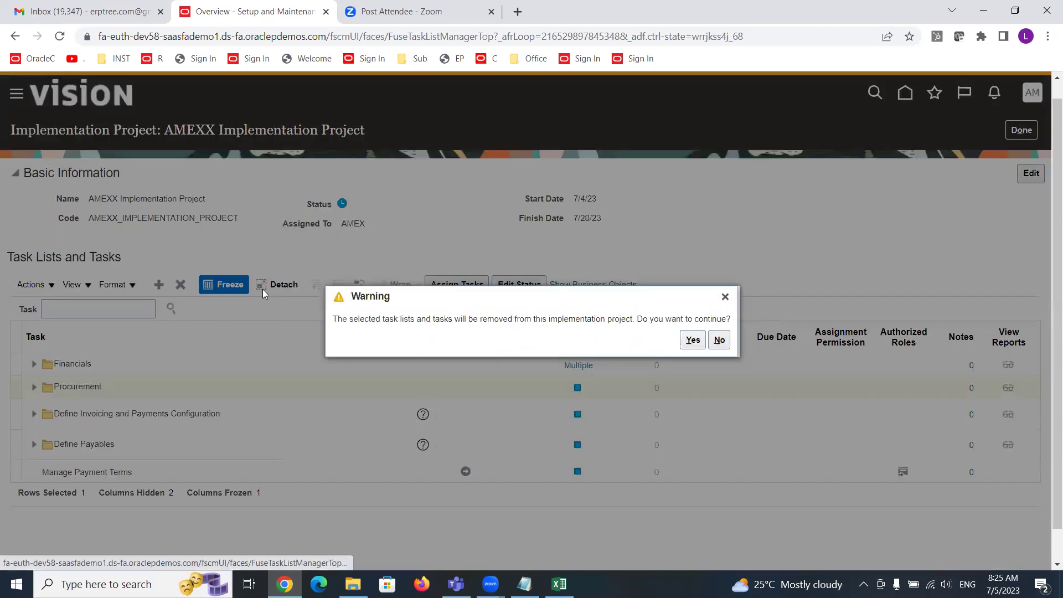
click(692, 340)
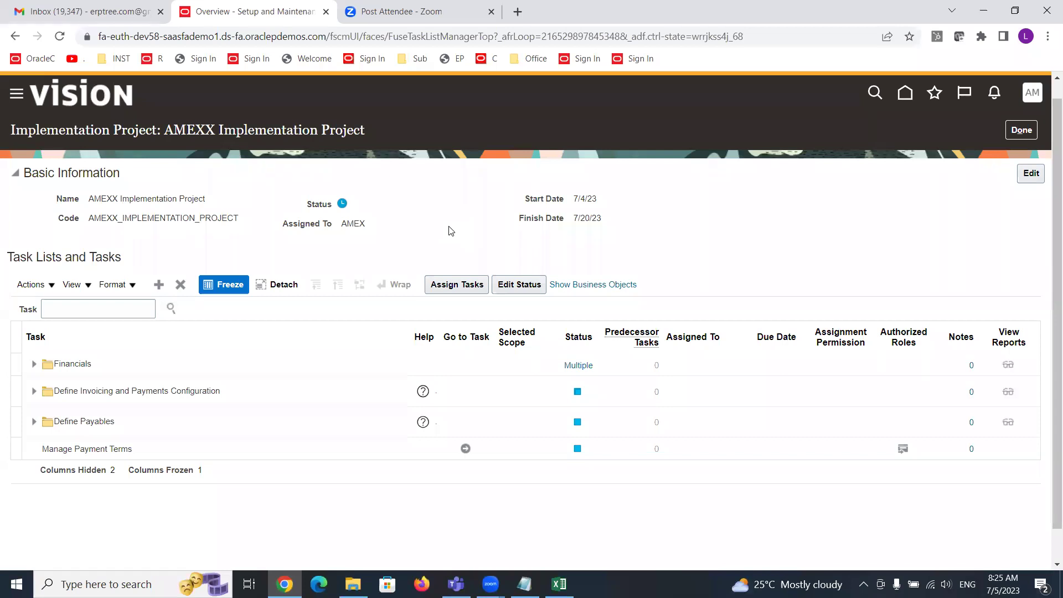
click(173, 448)
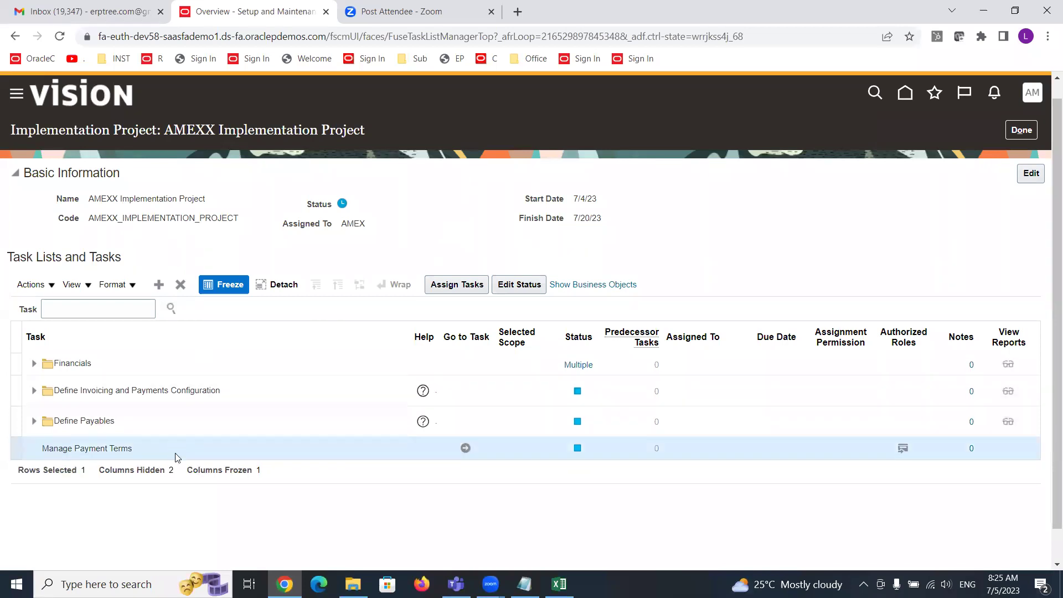
click(181, 285)
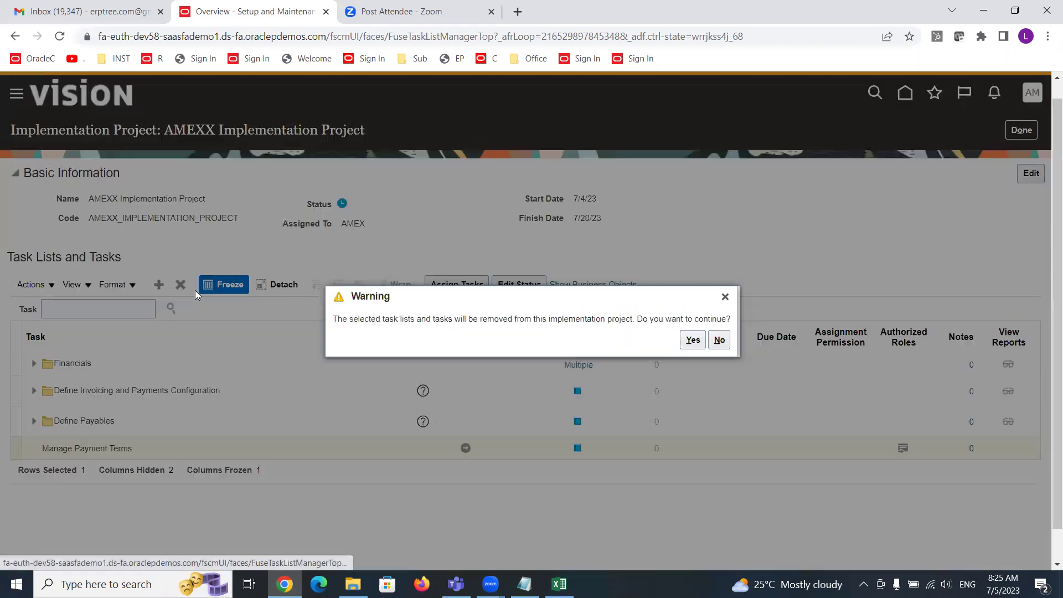
click(690, 342)
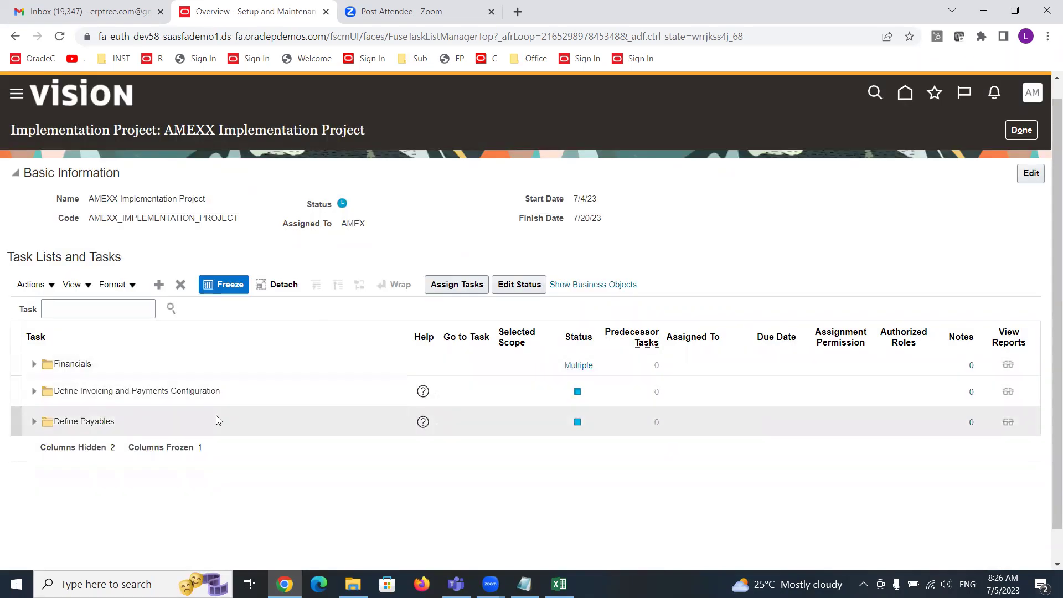
Step: Remove the top-level Define Payables and Define Invoicing and Payments Configuration task lists from the project
click(181, 285)
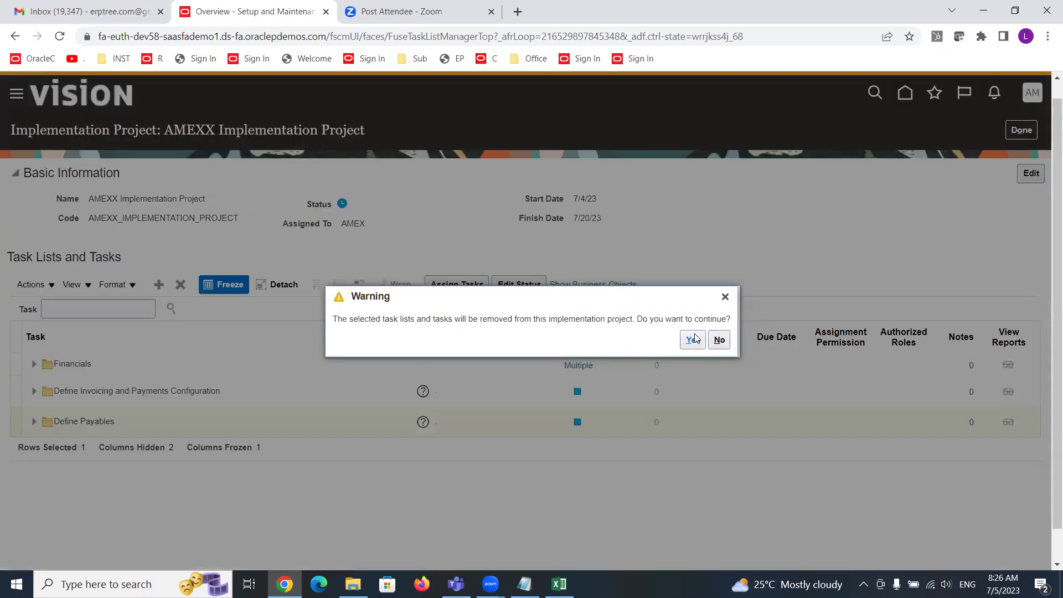
click(694, 339)
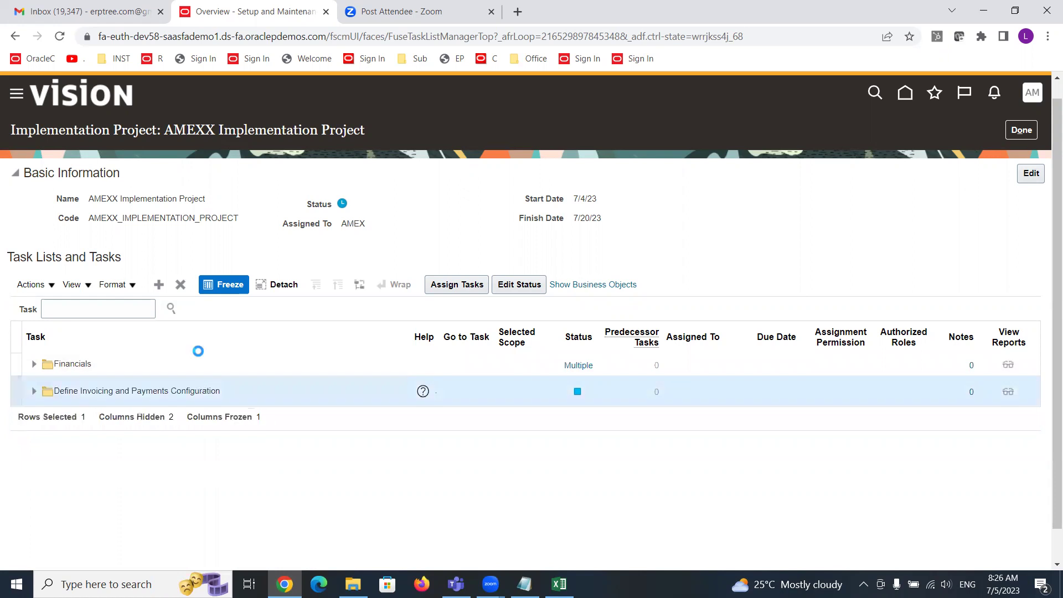
click(180, 285)
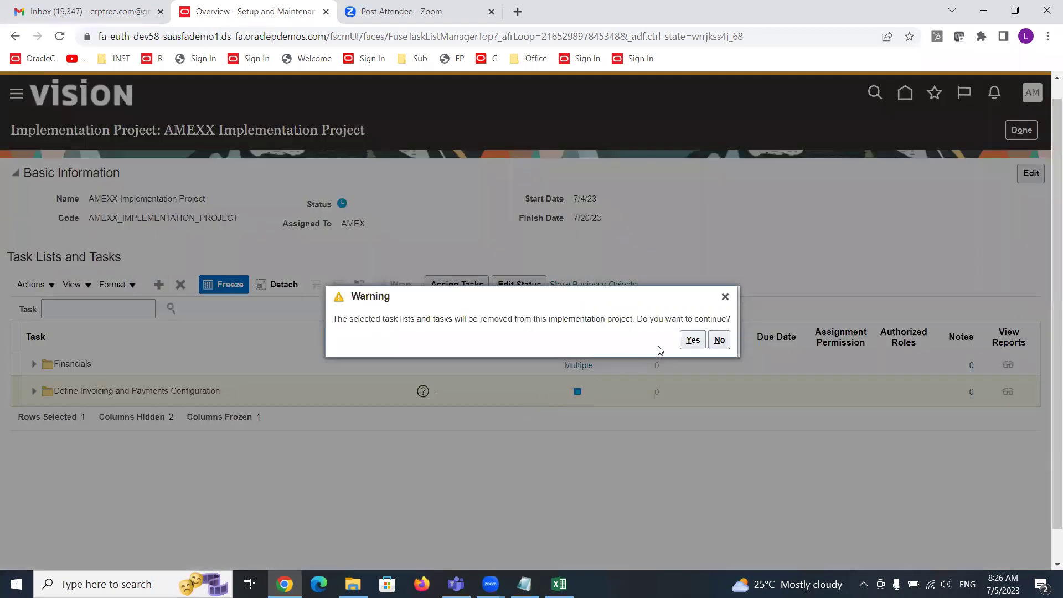
click(692, 340)
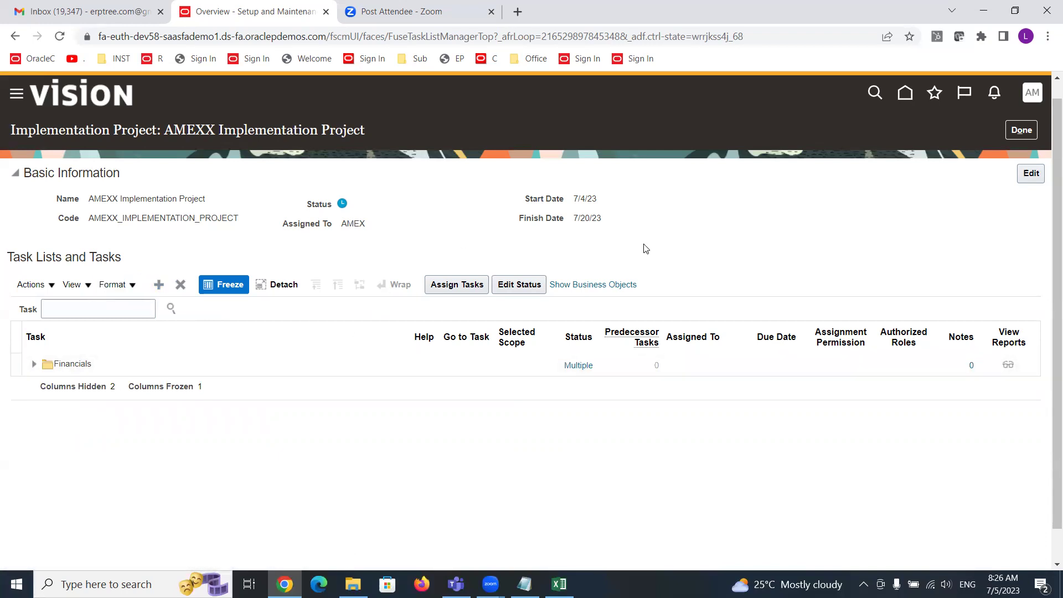
Step: Expand Financials and its Define Fixed Assets Configuration task list, and review the Task and Help columns
click(36, 365)
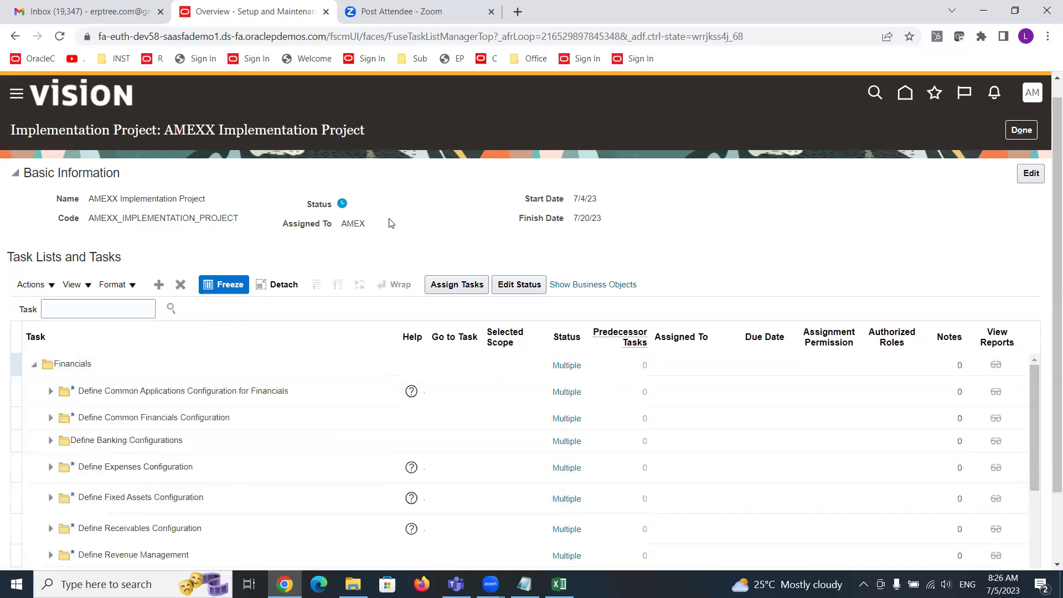
scroll(390, 222, down, 1)
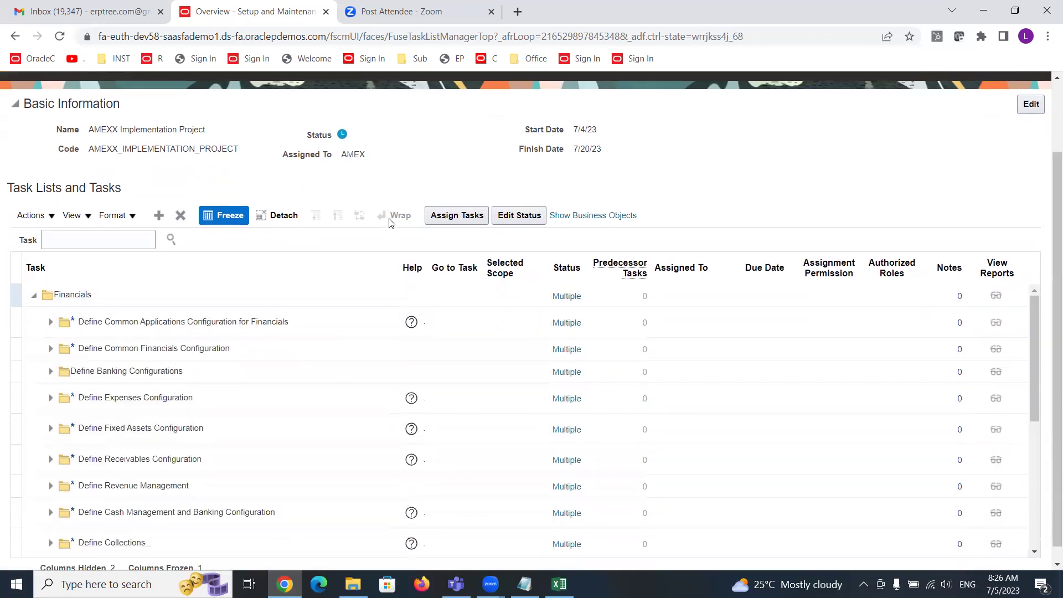
click(32, 270)
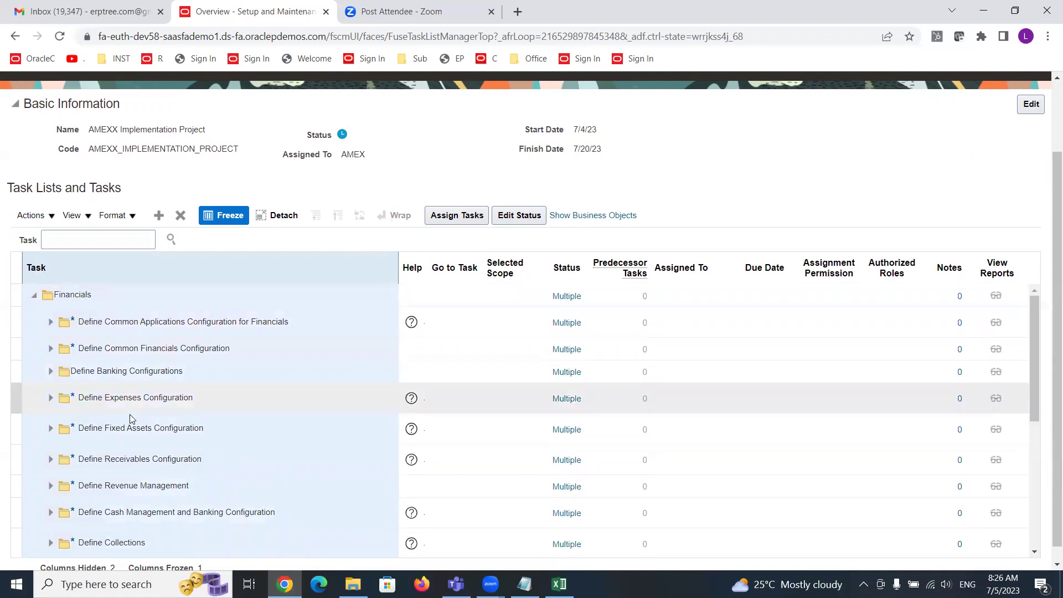
click(412, 266)
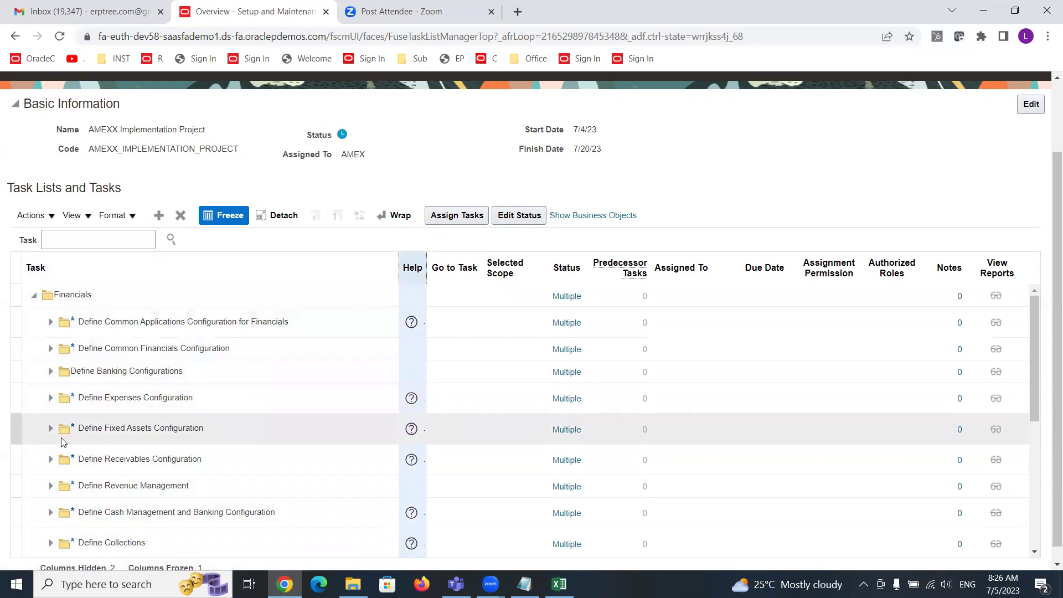
click(50, 430)
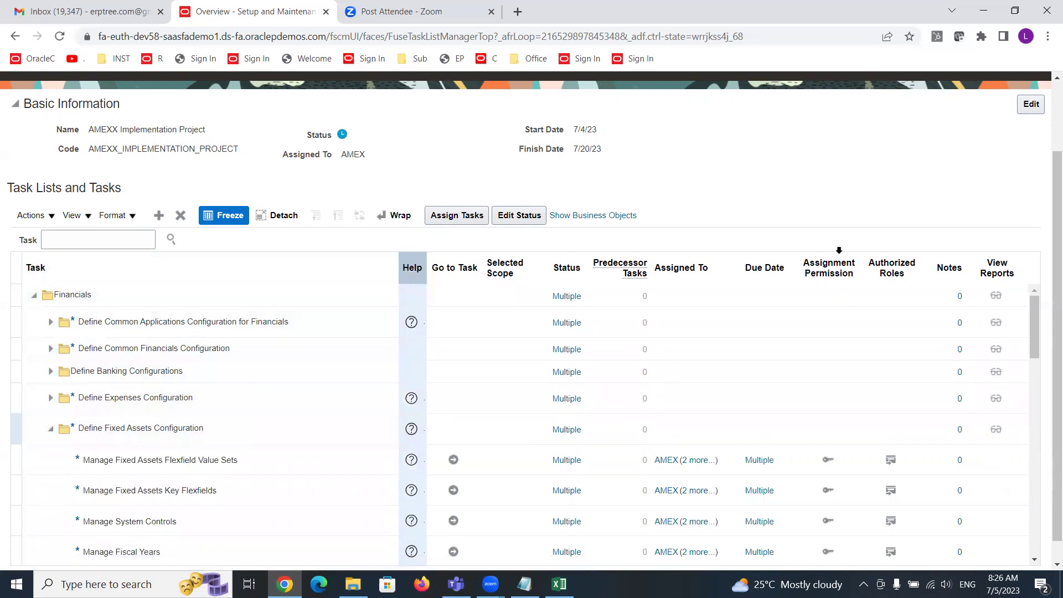
scroll(739, 175, down, 1)
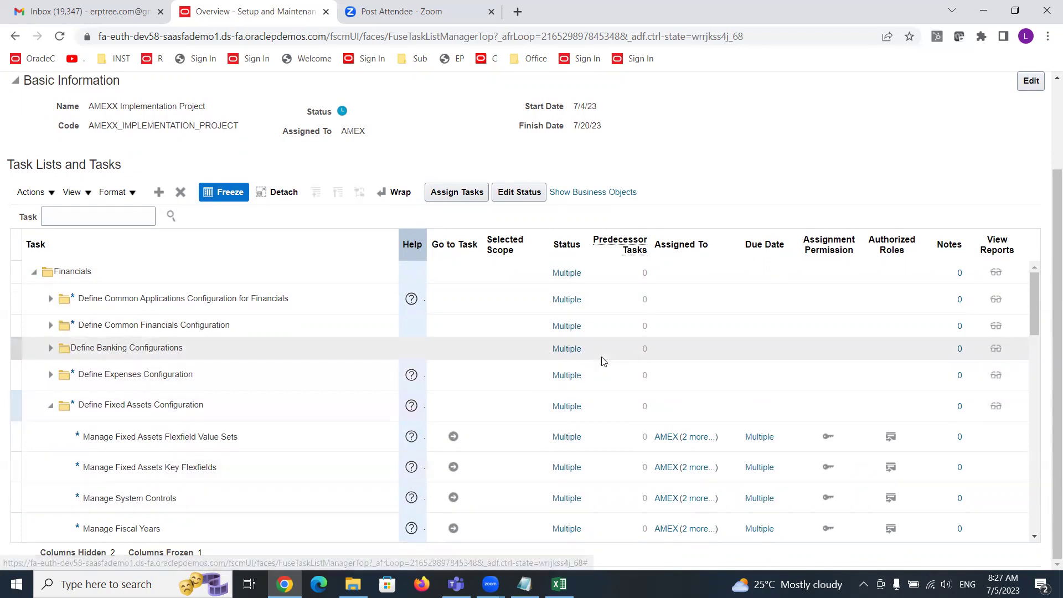
Step: Hide the help icons through the account settings and show them again
scroll(776, 277, up, 2)
click(1034, 113)
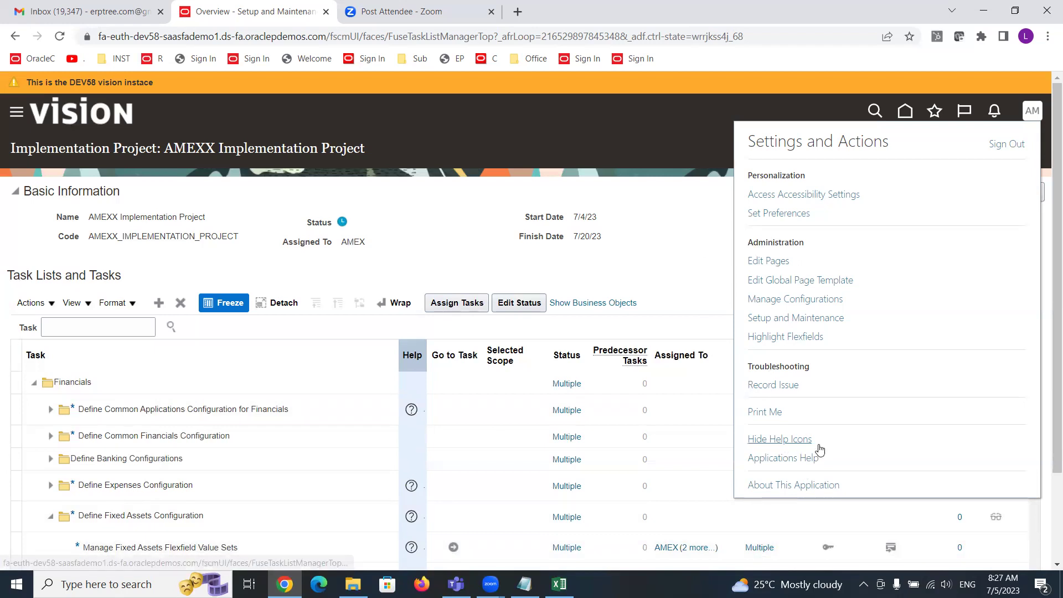
click(798, 441)
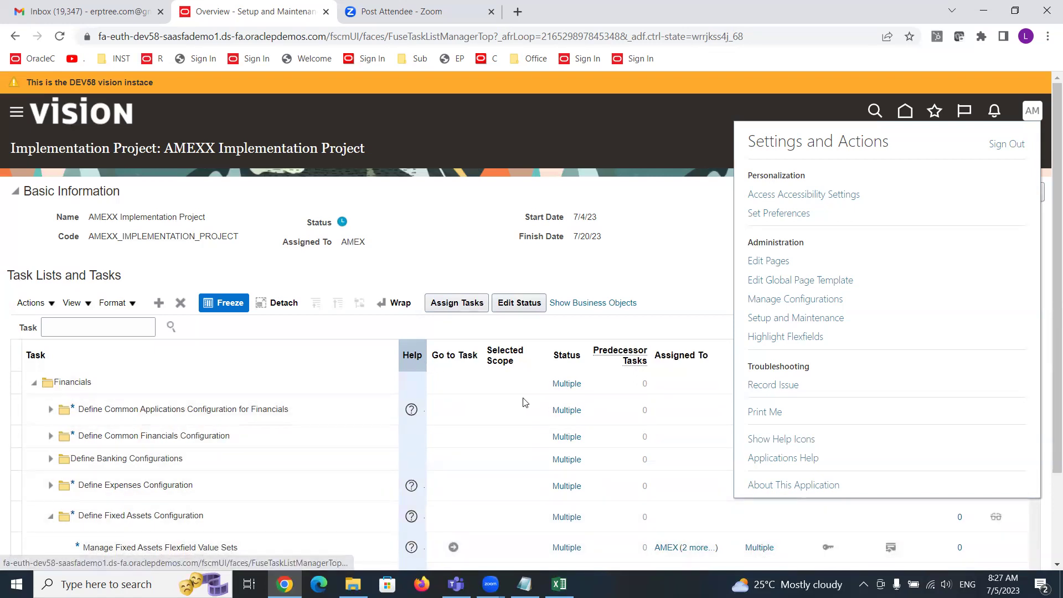
click(792, 450)
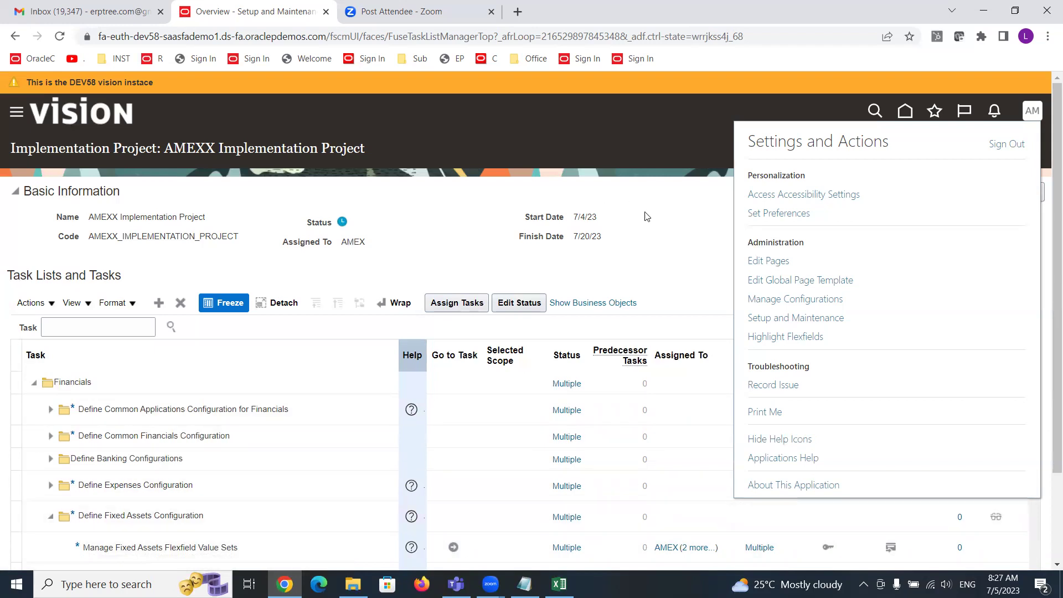
click(652, 242)
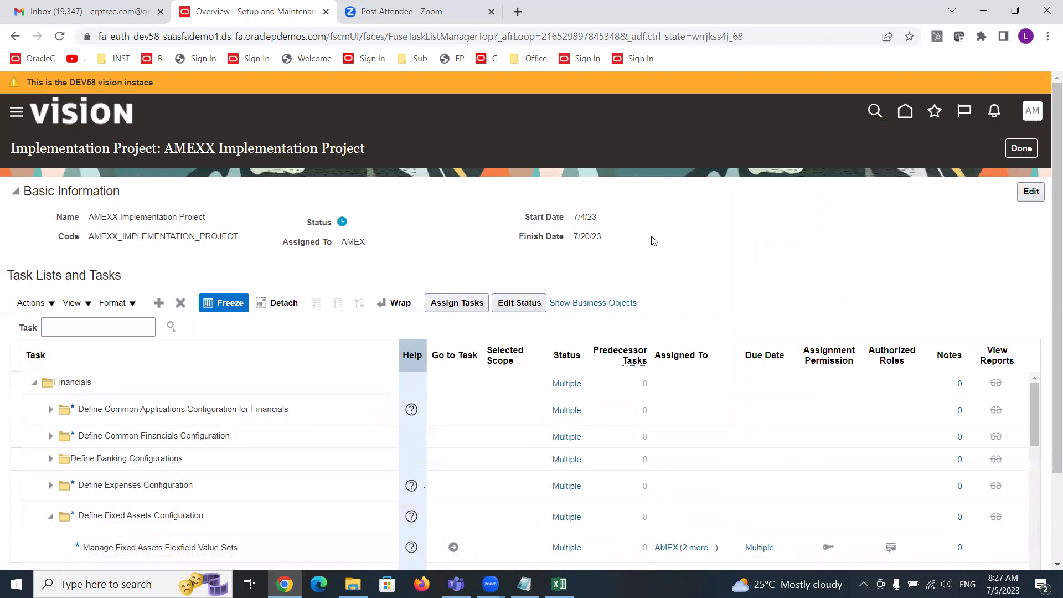
Step: Examine the tasks in Define Fixed Assets Configuration and read the help for Manage Fixed Assets Flexfield Value Sets
scroll(652, 242, down, 2)
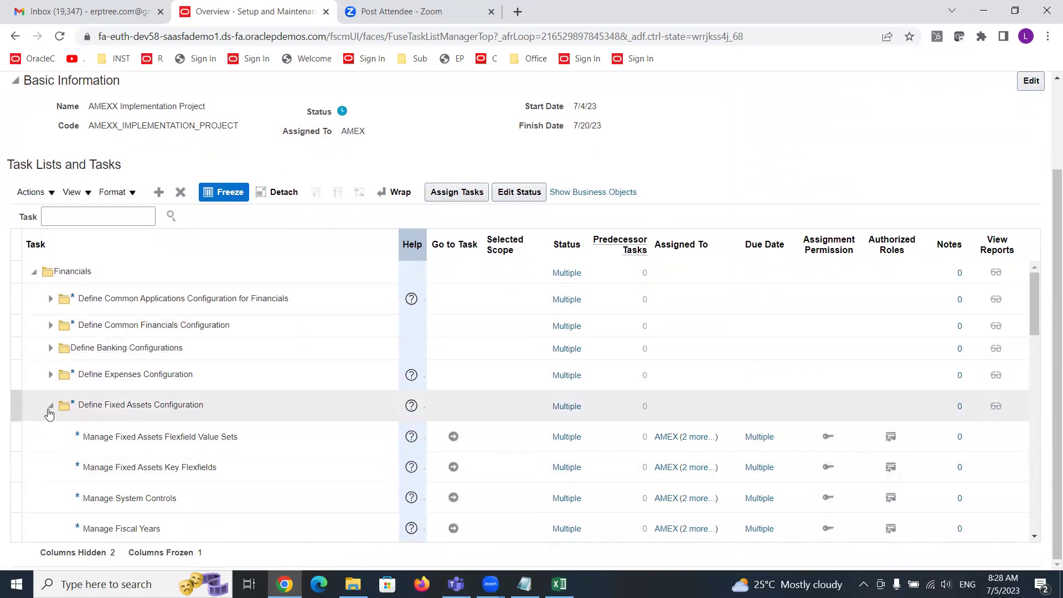
scroll(107, 375, down, 8)
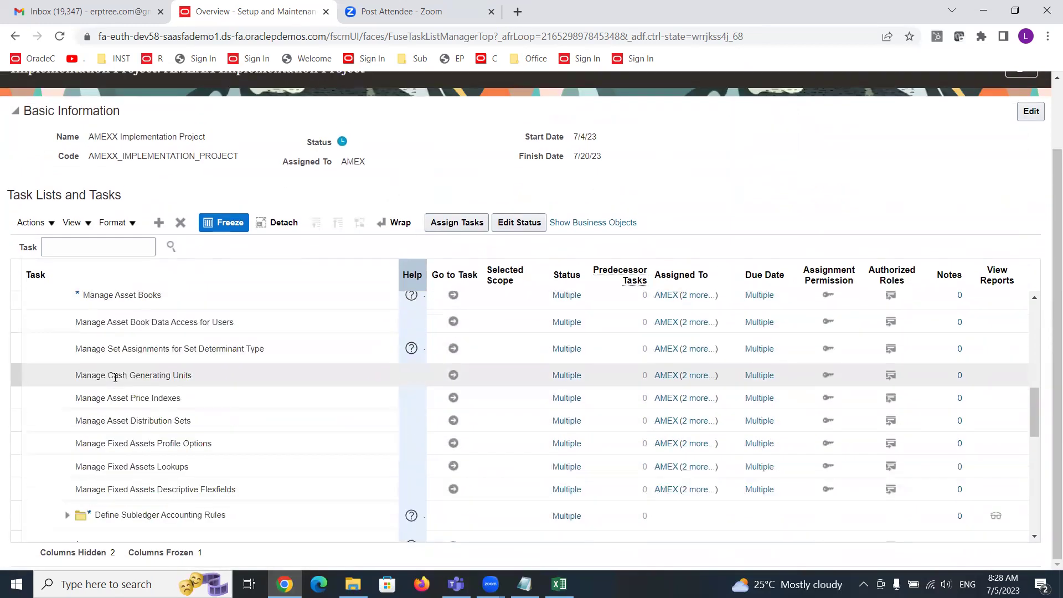
scroll(115, 377, down, 3)
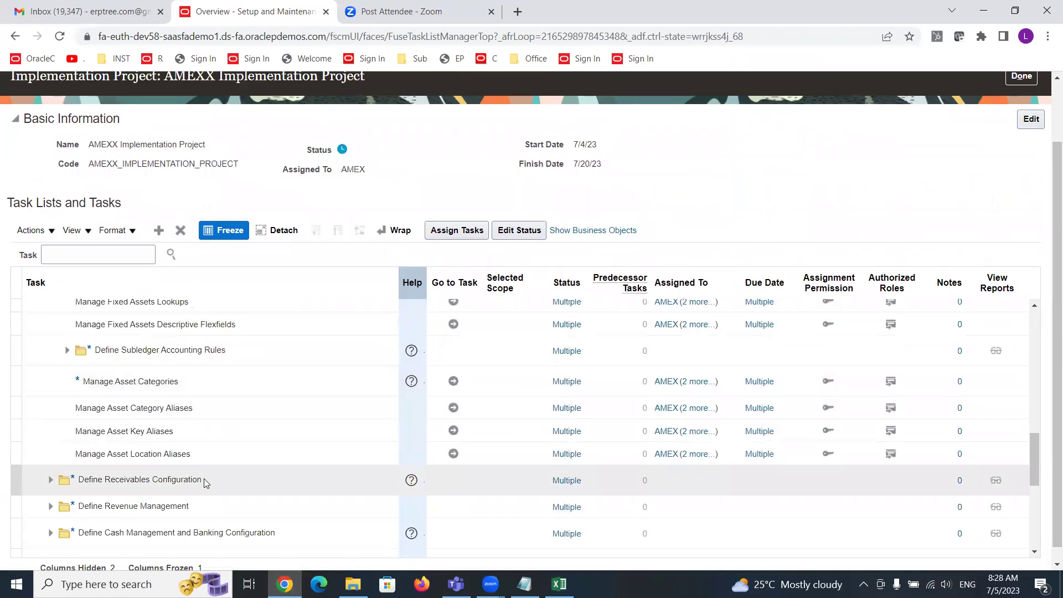
scroll(205, 470, up, 12)
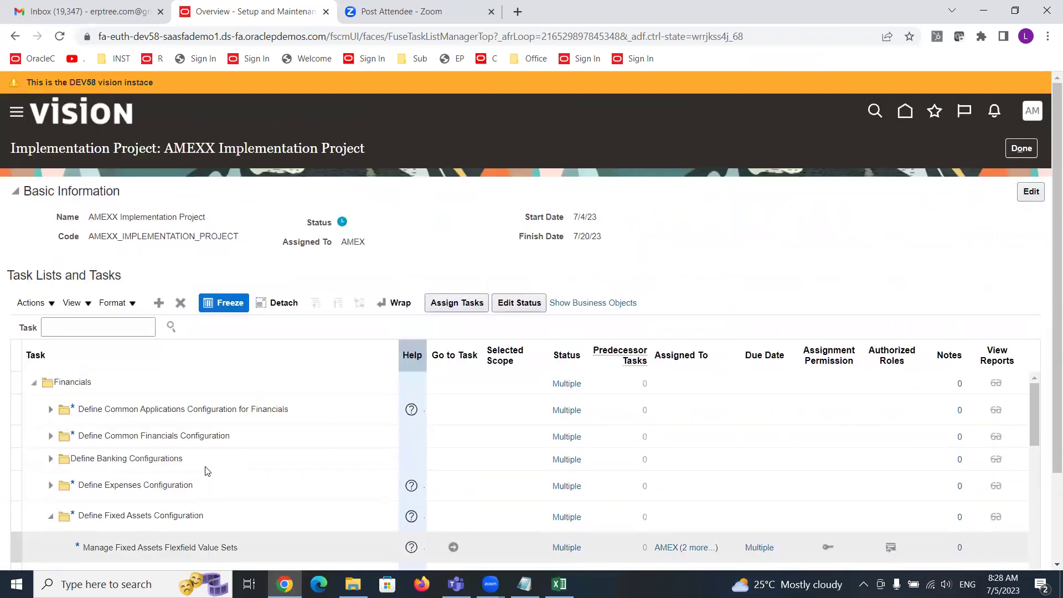
scroll(332, 271, down, 2)
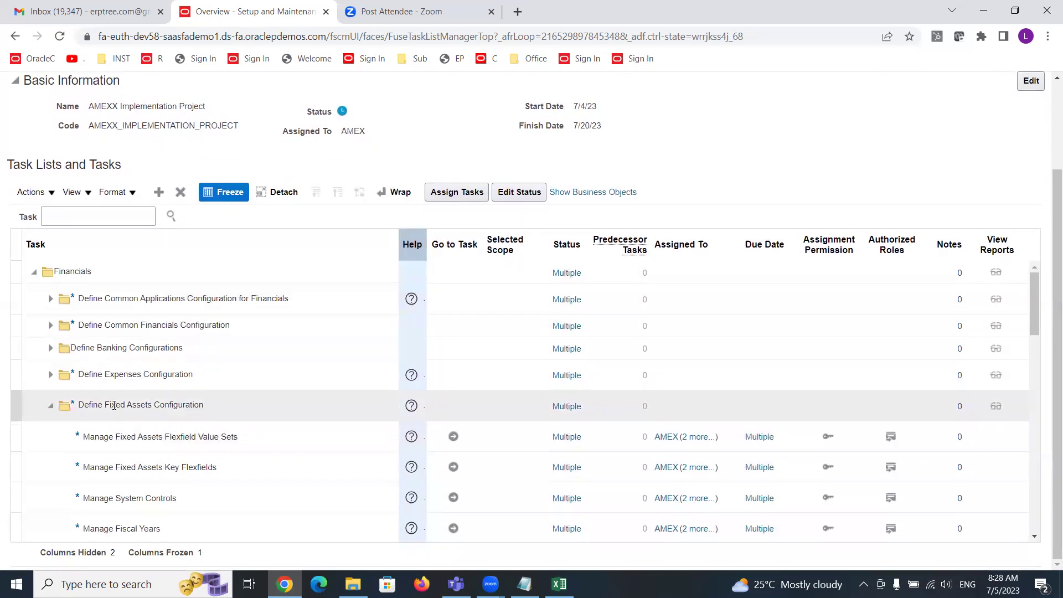
click(411, 438)
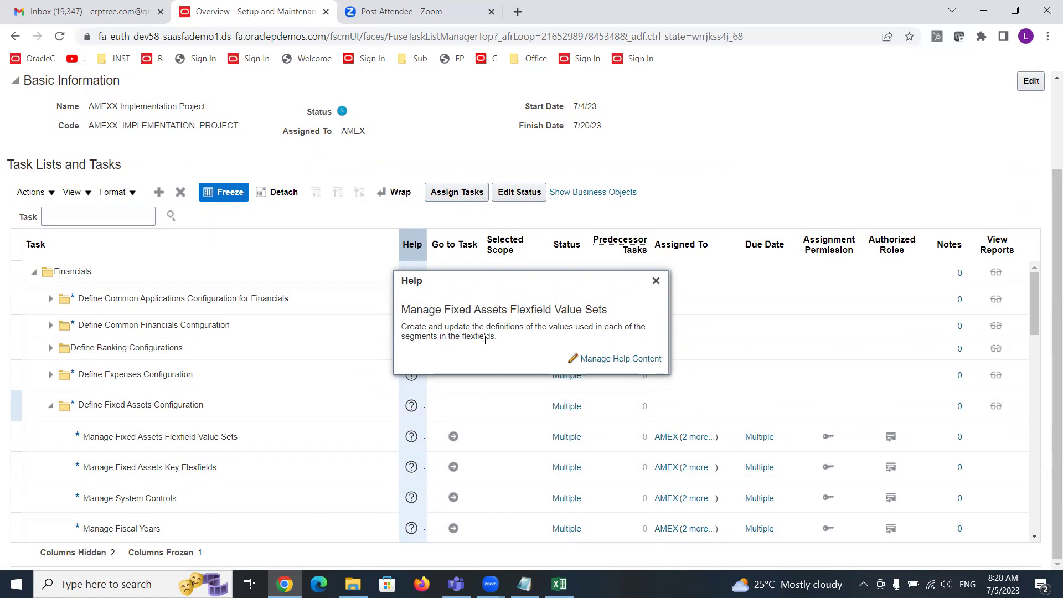
click(622, 358)
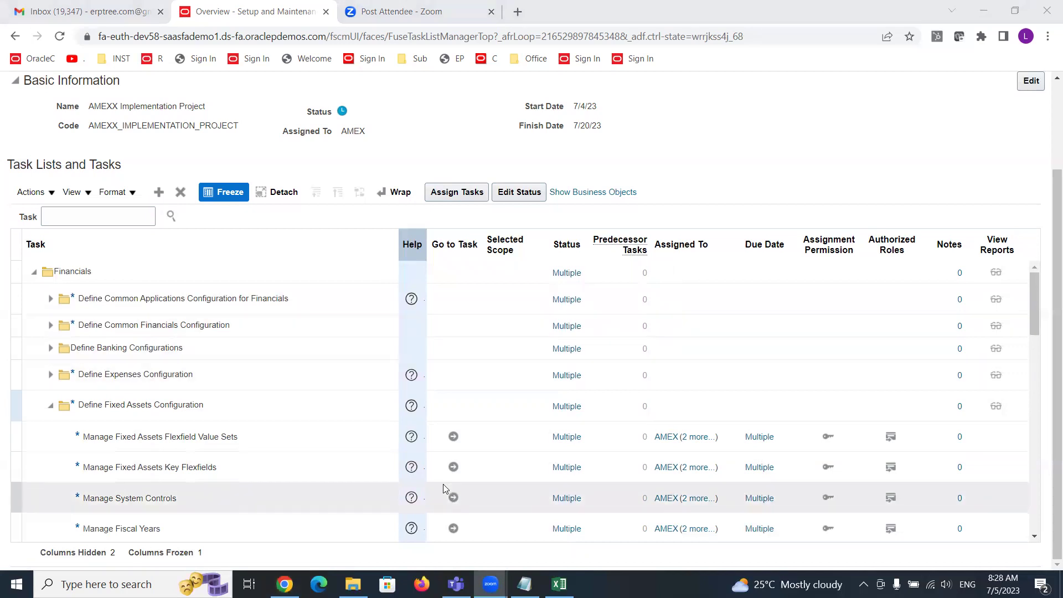
Step: Display the help for Define Fixed Assets Configuration and open its Considerations for Creating Calendars documentation
click(412, 406)
click(411, 406)
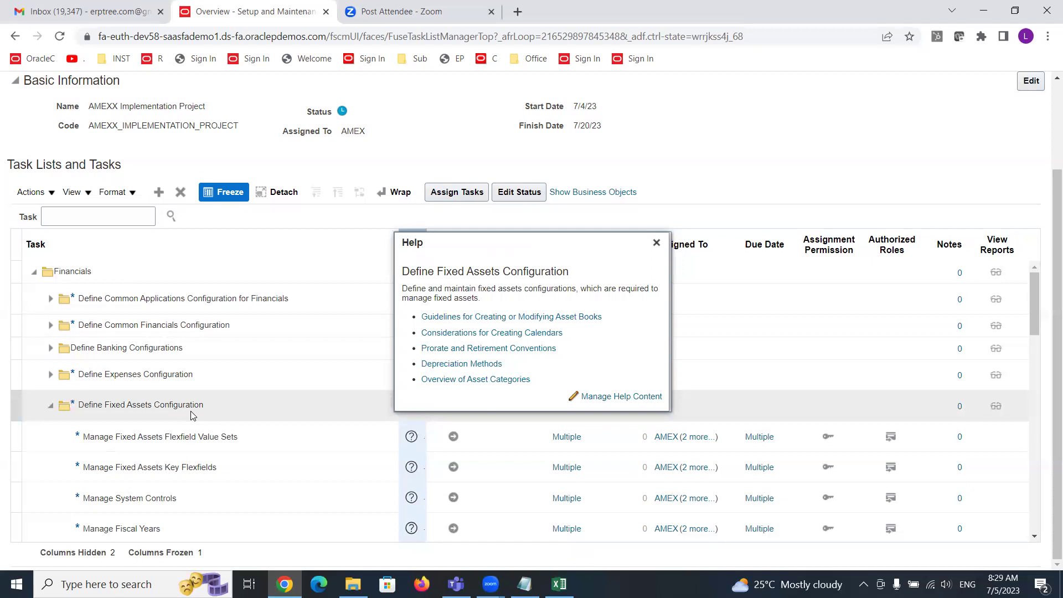
click(480, 335)
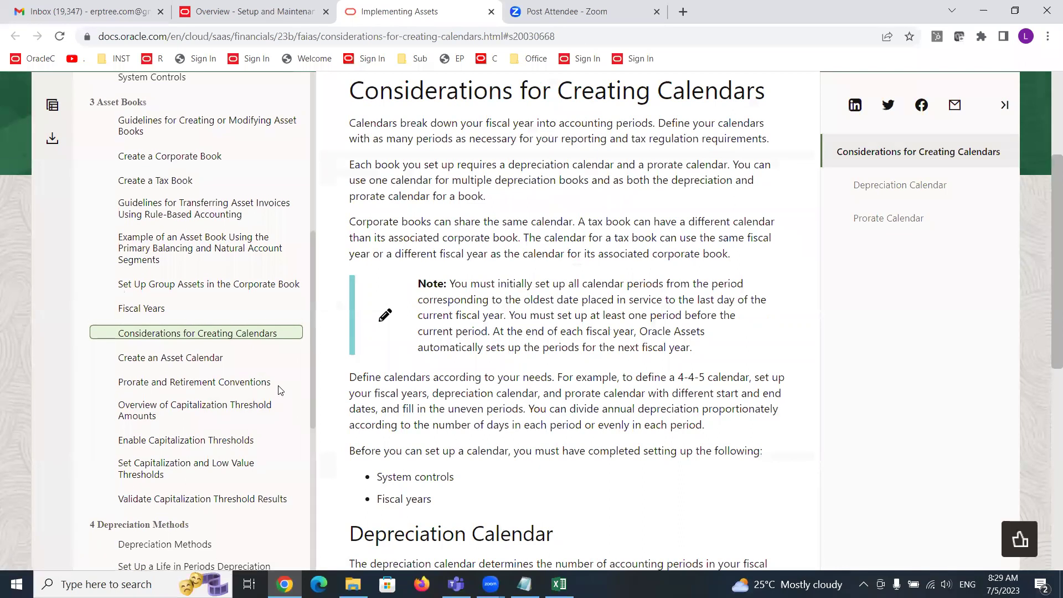
Step: From the start of the guide's contents, view Overview of Assets Rapid Implementation and open Implement Assets
scroll(279, 390, up, 7)
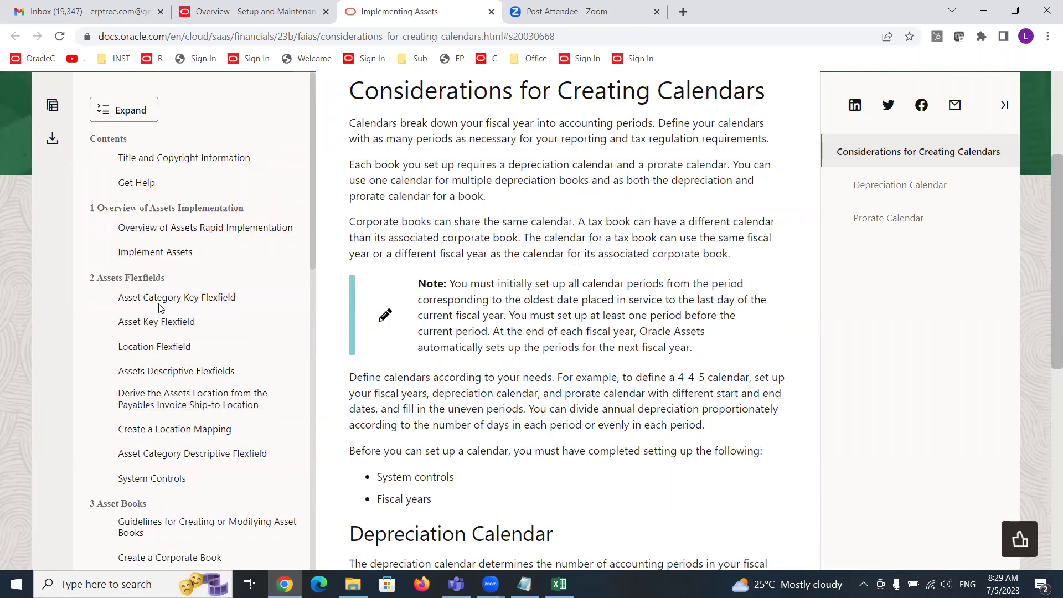
click(169, 235)
click(166, 253)
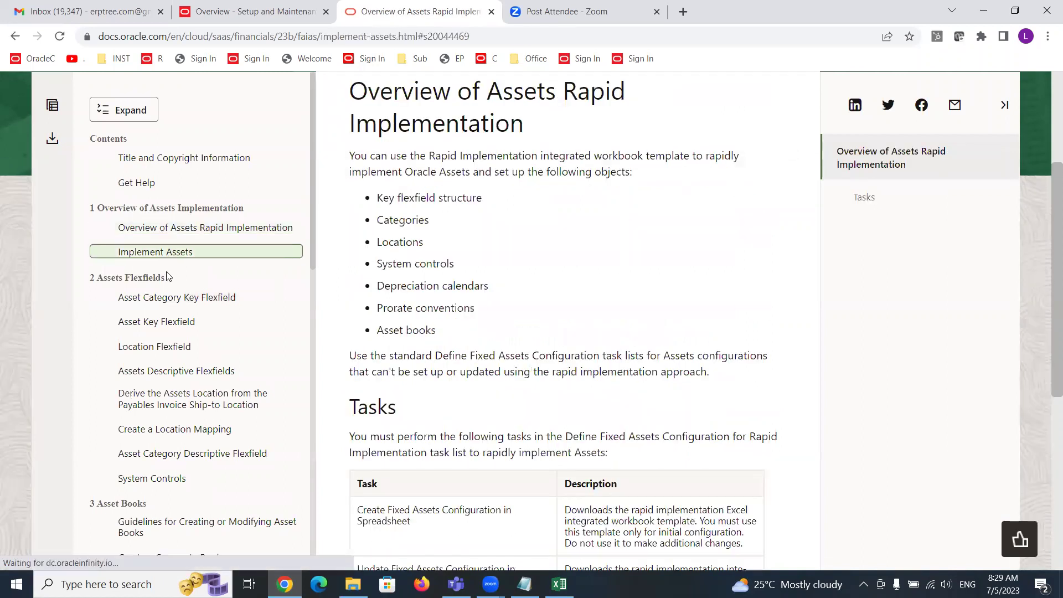
Step: View Implement Assets again and read the Assets Flexfields topics from Asset Category Key Flexfield through System Controls
click(161, 299)
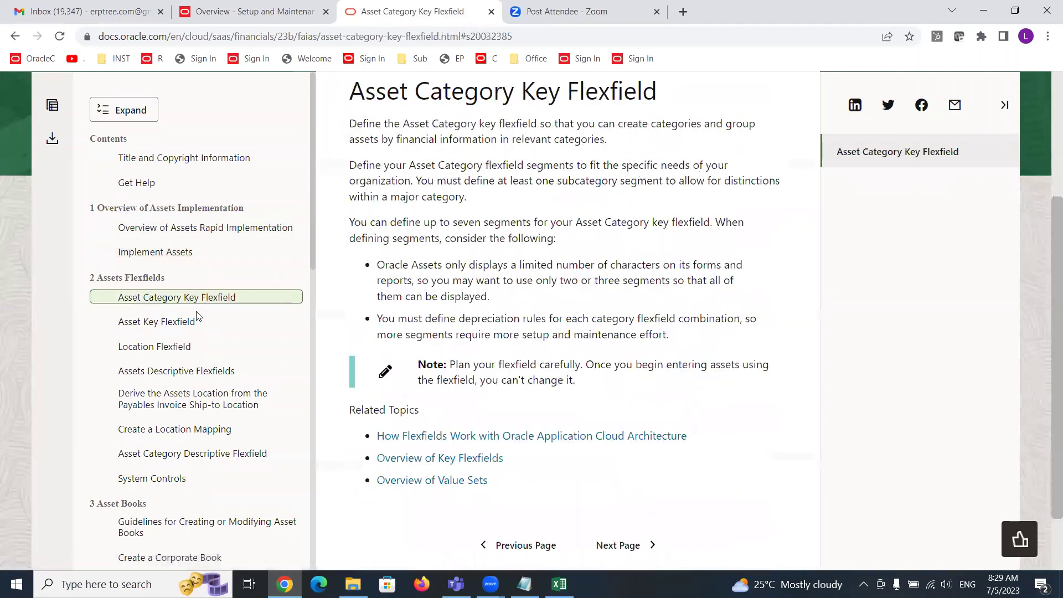
click(170, 253)
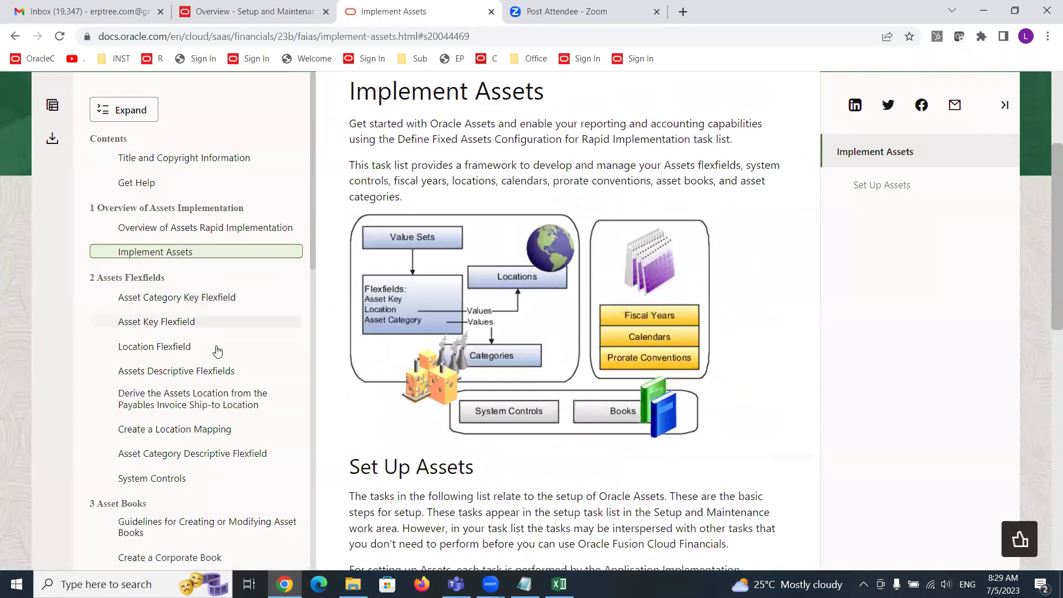
click(191, 298)
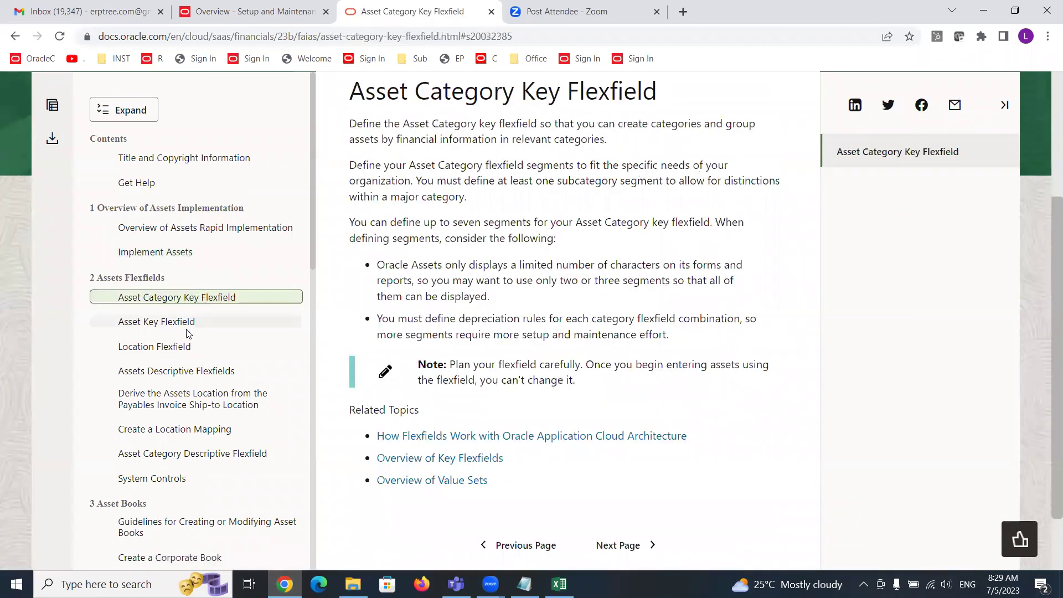
click(182, 324)
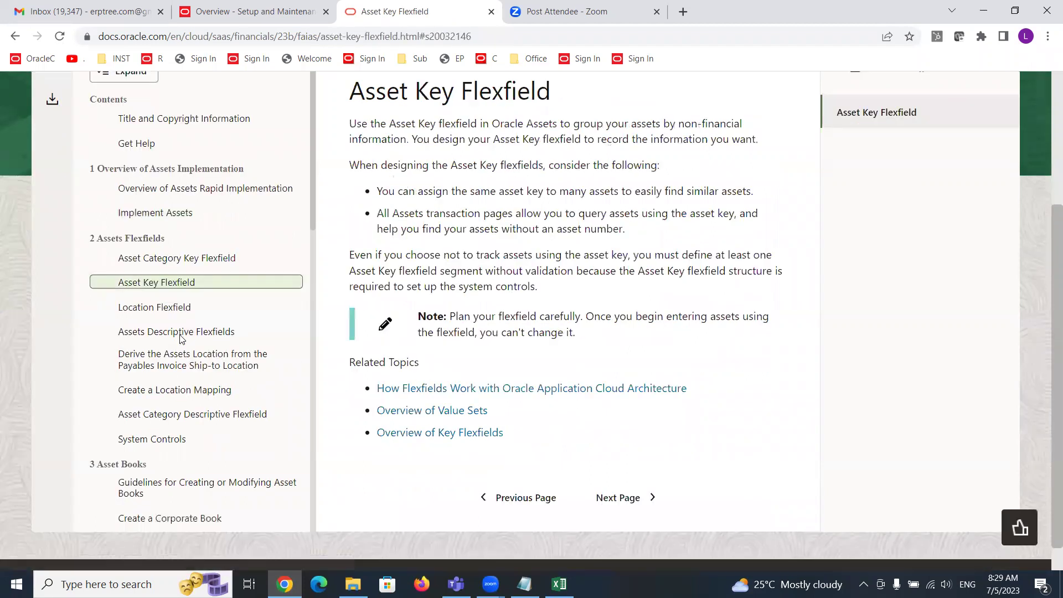
click(177, 310)
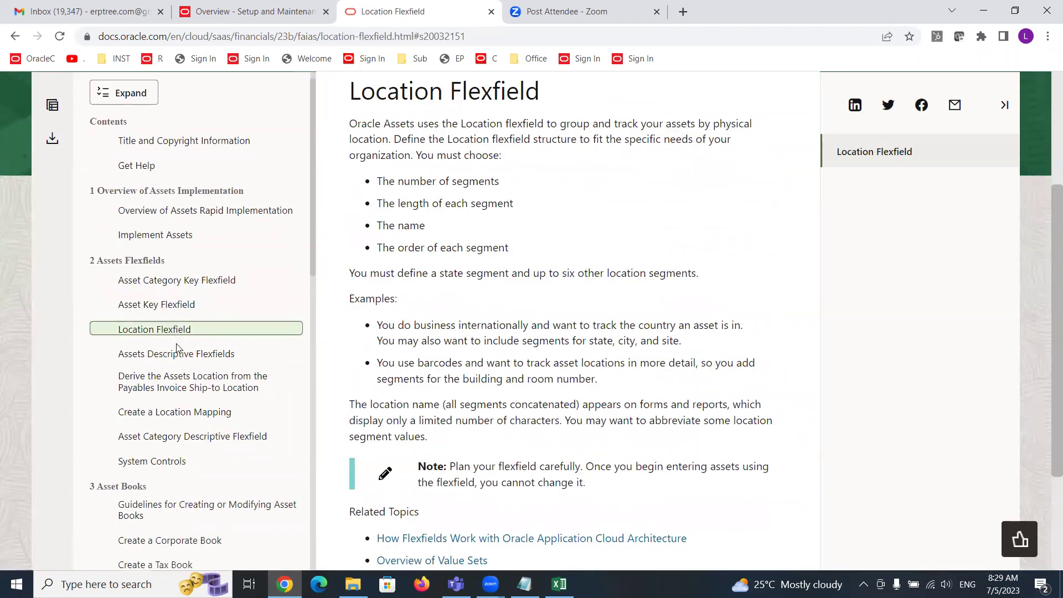
click(179, 354)
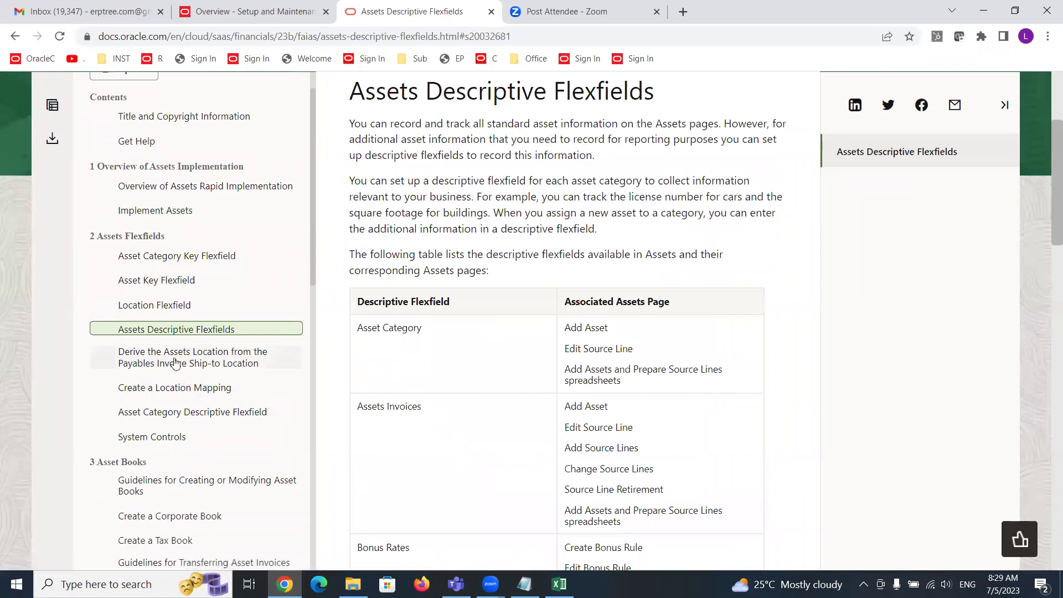
click(176, 366)
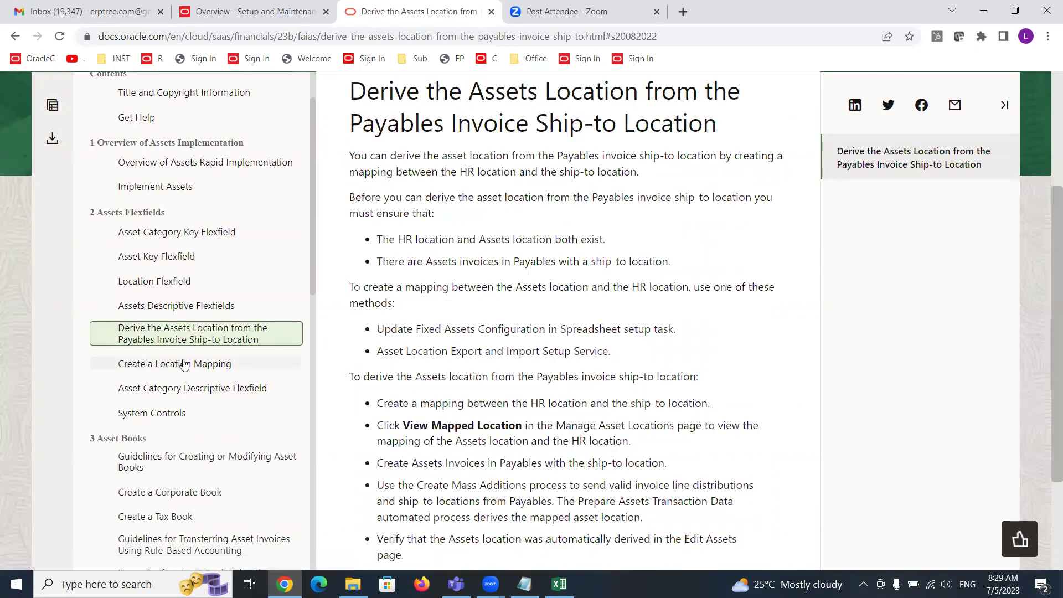
click(184, 364)
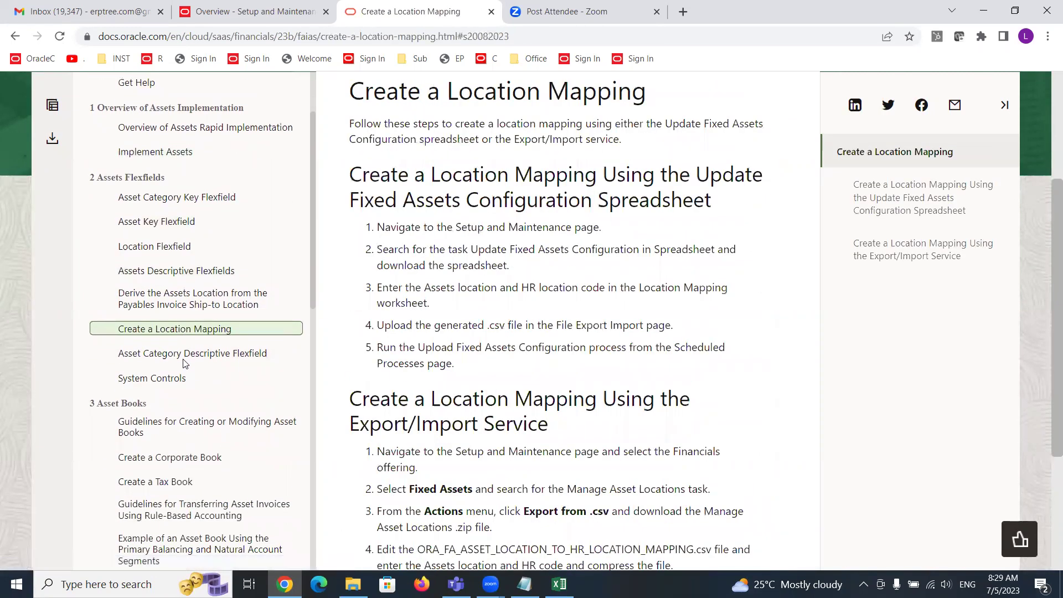
click(182, 355)
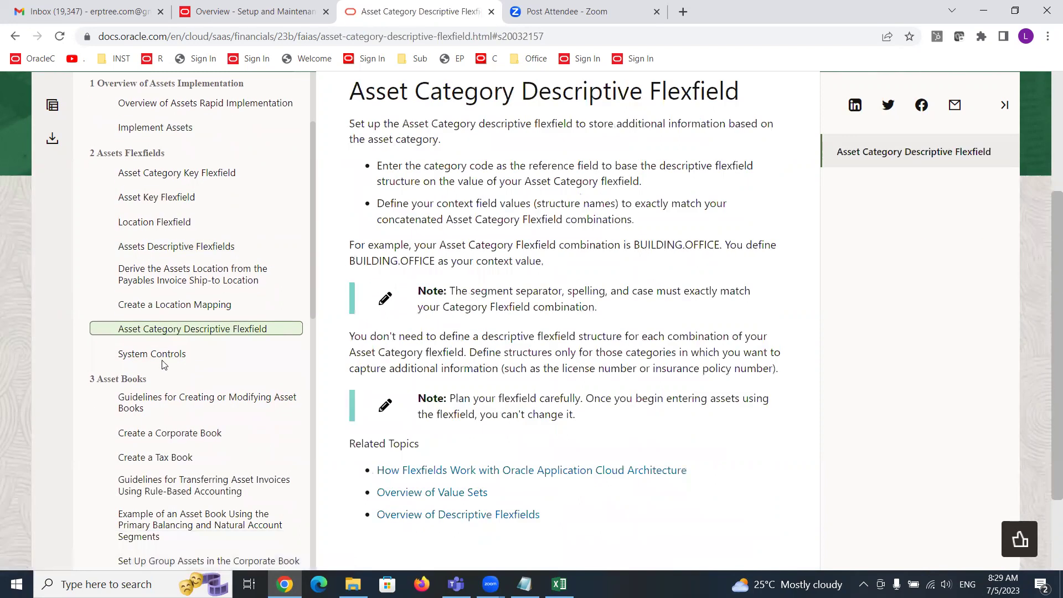
click(165, 357)
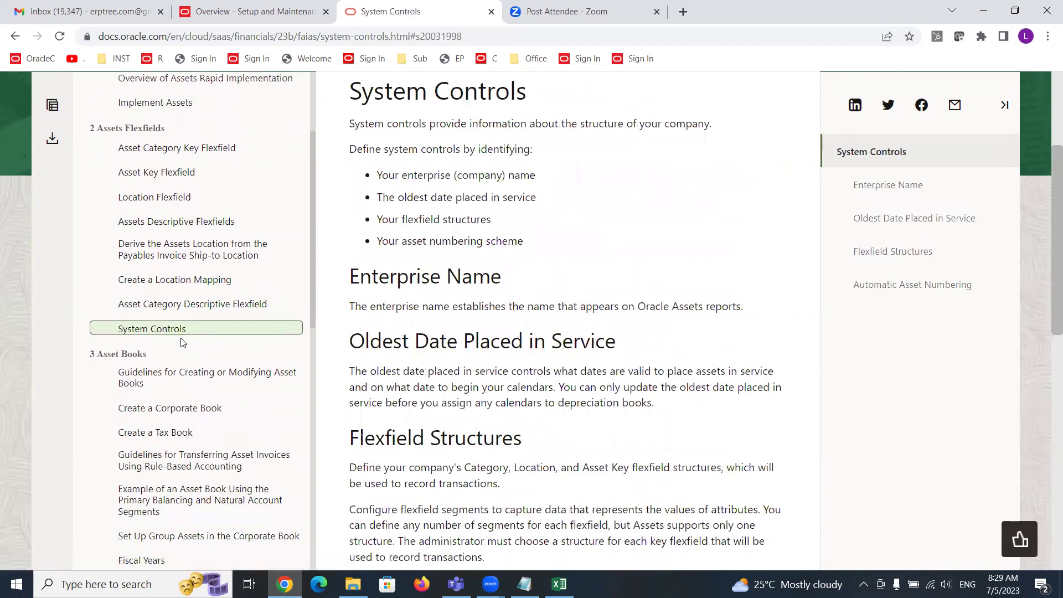
Step: Read the Asset Books topics from Guidelines for Creating or Modifying Asset Books through Considerations for Creating Calendars
click(181, 309)
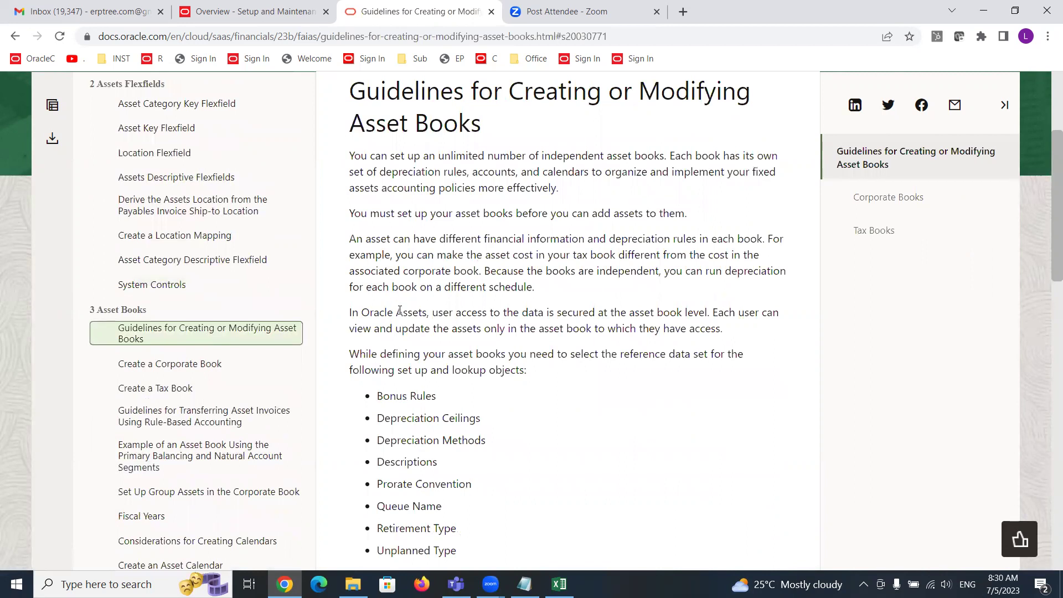
click(162, 366)
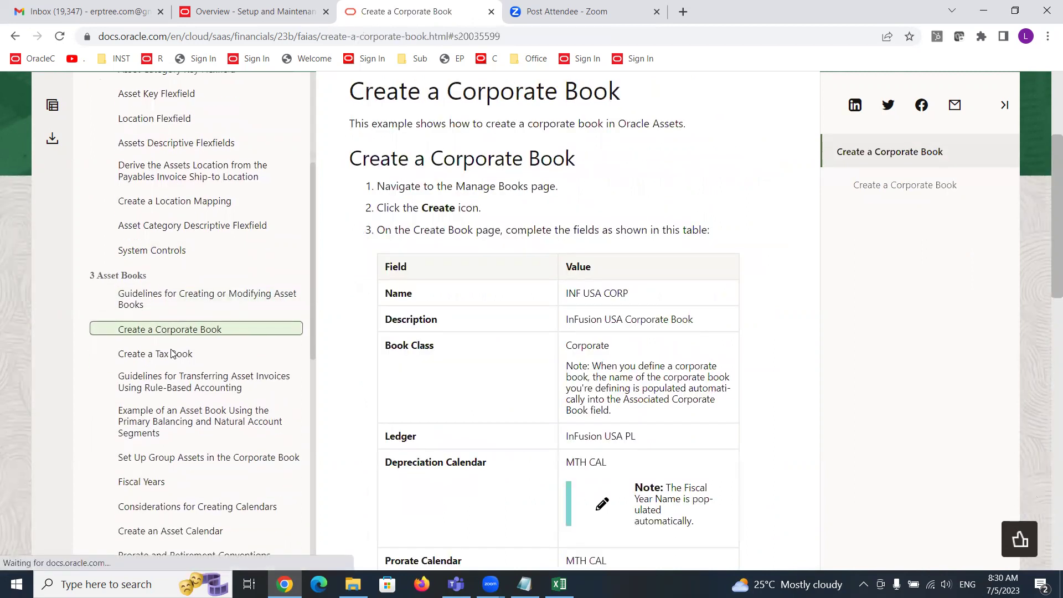
click(180, 358)
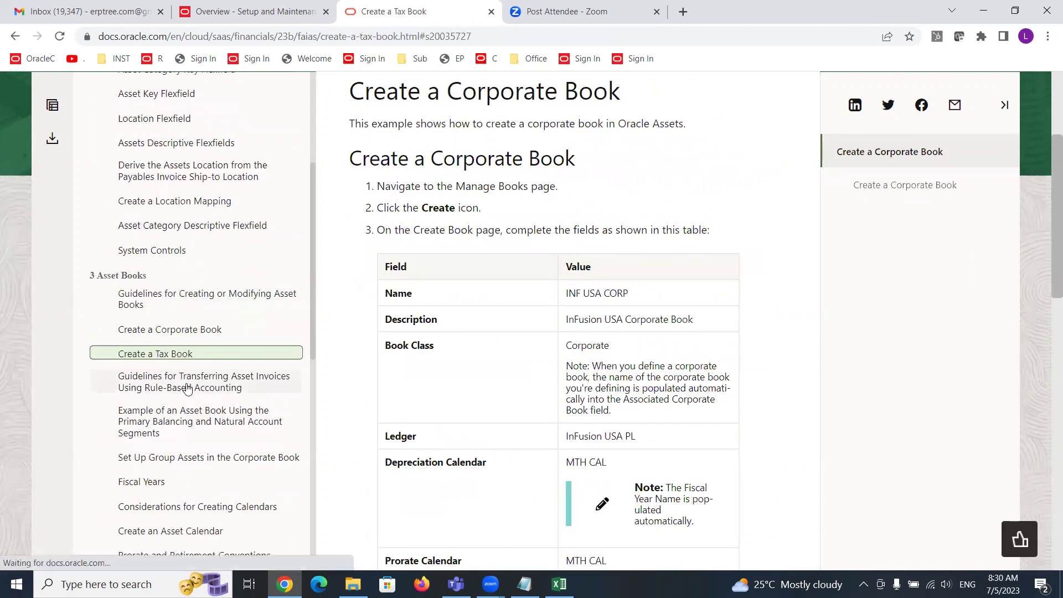
click(183, 363)
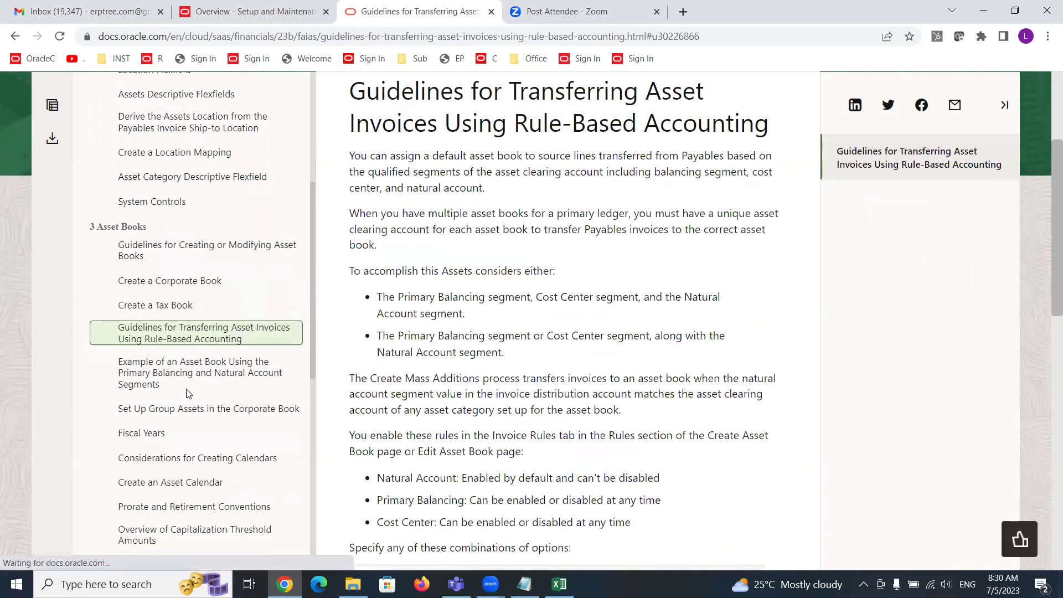
click(177, 374)
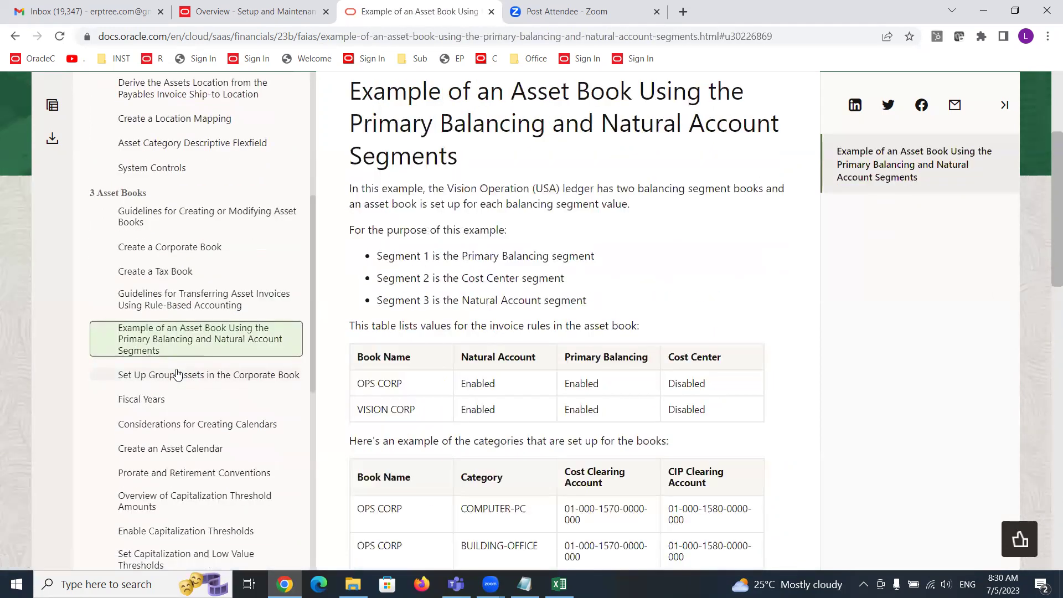
click(176, 376)
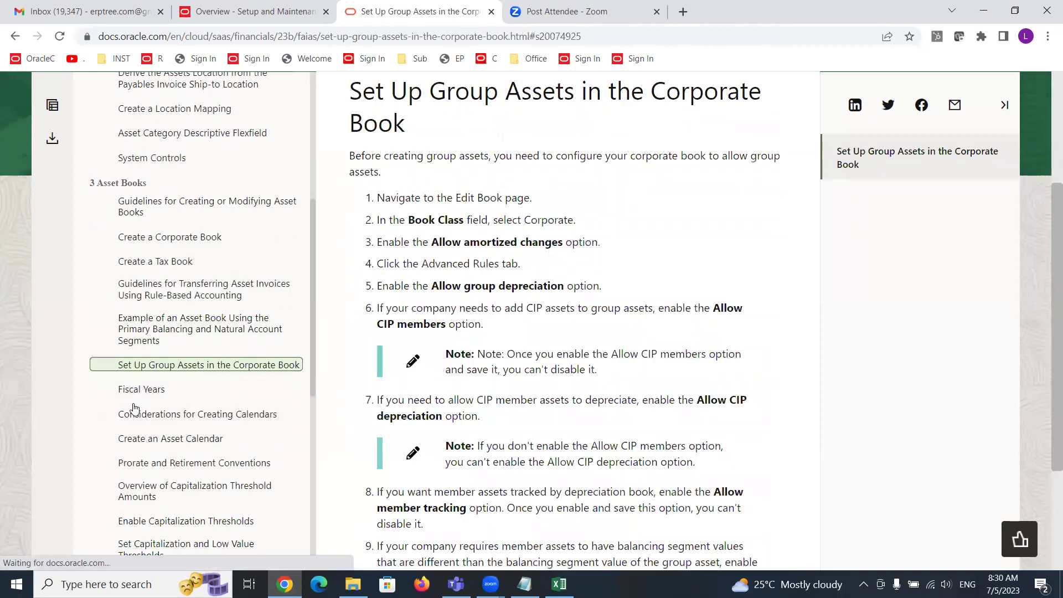
click(138, 357)
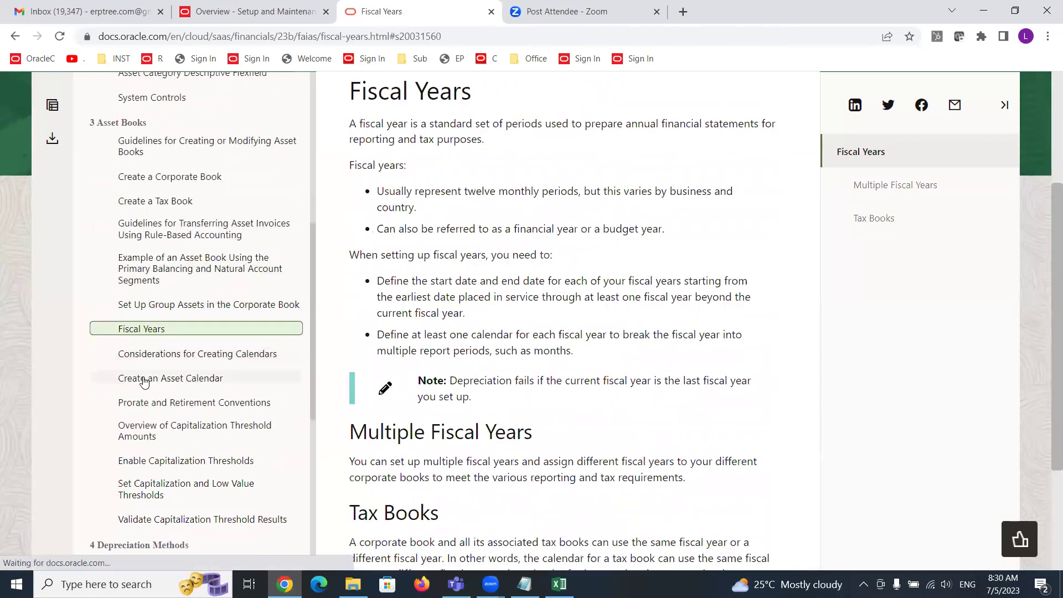
click(142, 354)
Step: Read the Asset Books topics from Create an Asset Calendar to Overview of Capitalization Threshold Amounts and look through the rest of the guide's contents
click(224, 8)
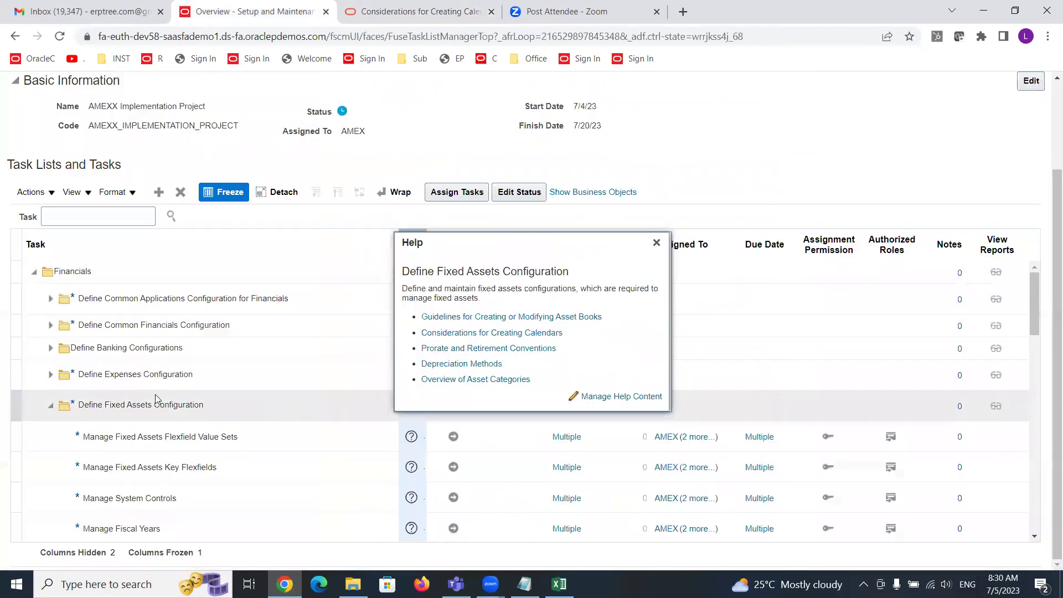
key(ctrl+Tab)
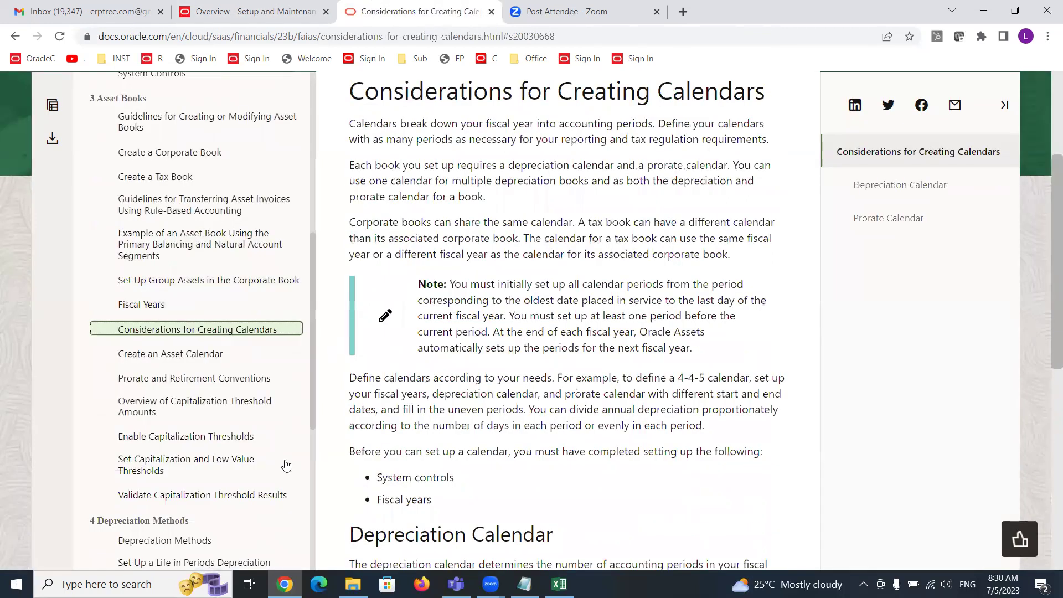
click(214, 357)
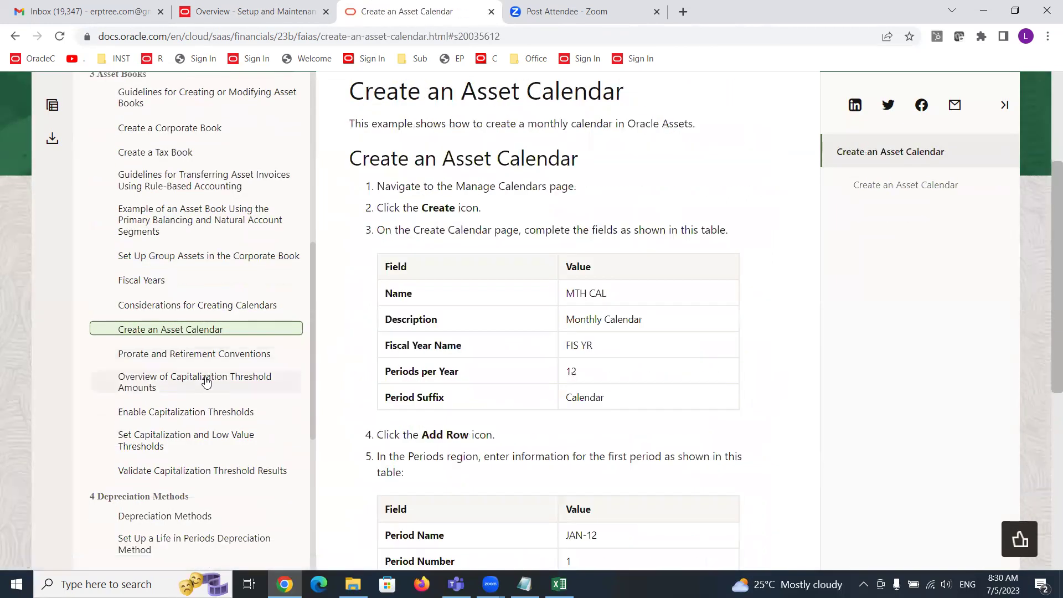
click(191, 355)
click(188, 355)
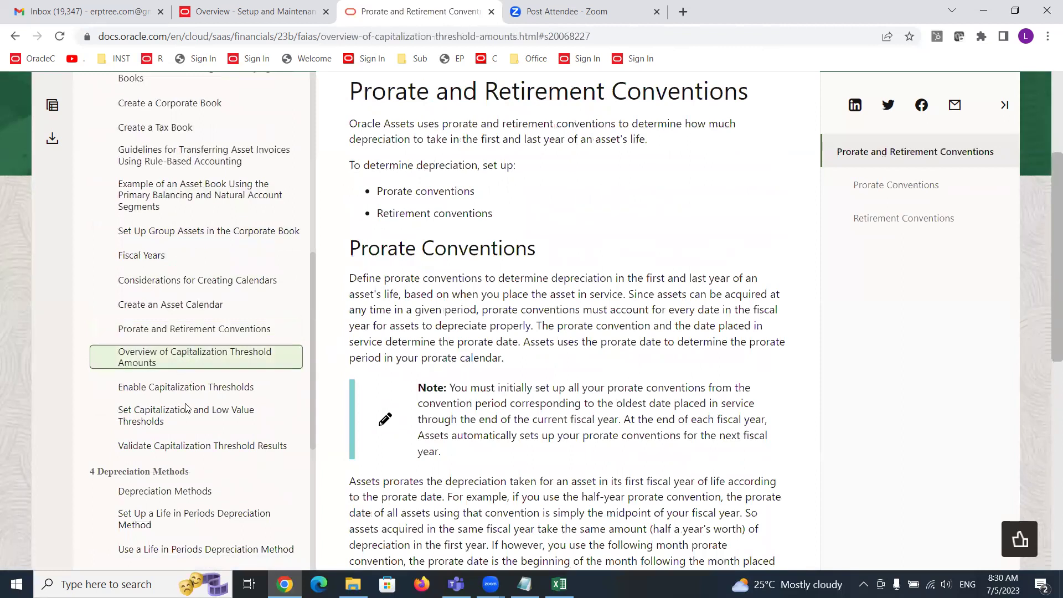
scroll(229, 403, down, 5)
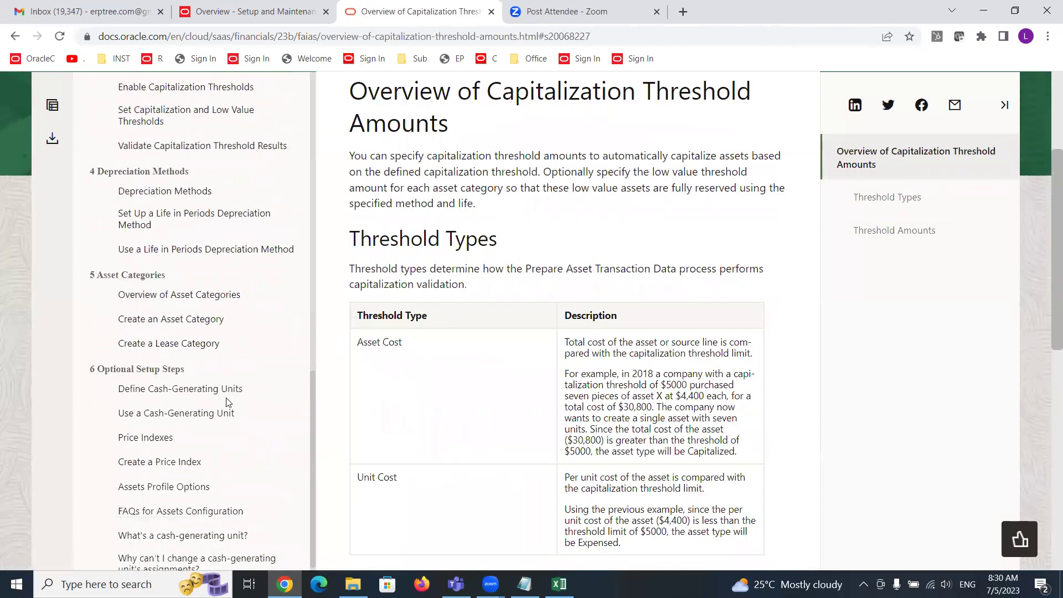
scroll(230, 475, up, 8)
scroll(233, 475, up, 5)
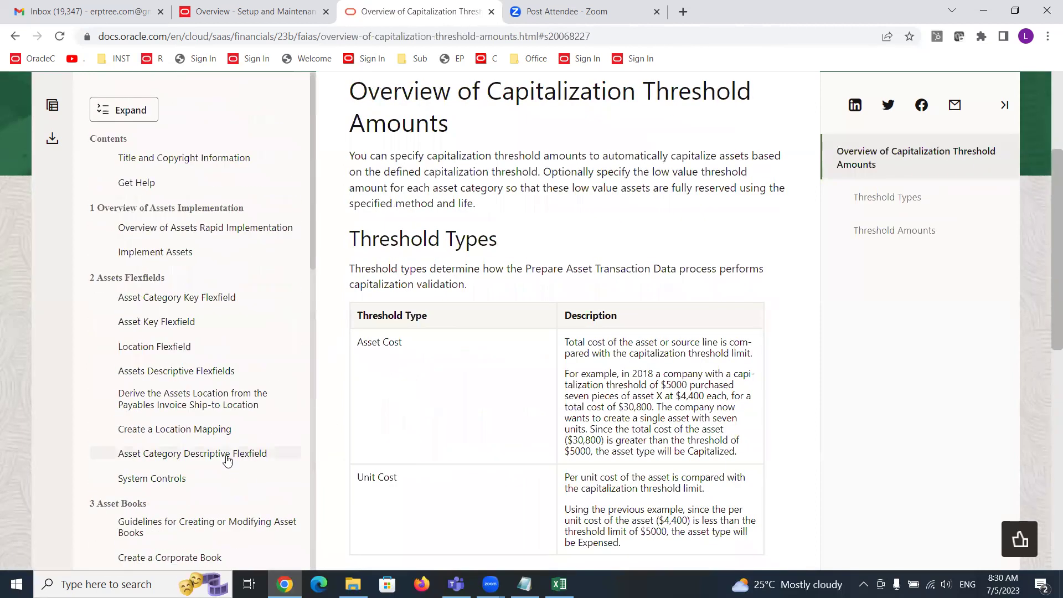
Step: Return to the implementation project, close the Define Fixed Assets Configuration help and go to the Manage Fixed Assets Key Flexfields task
click(231, 15)
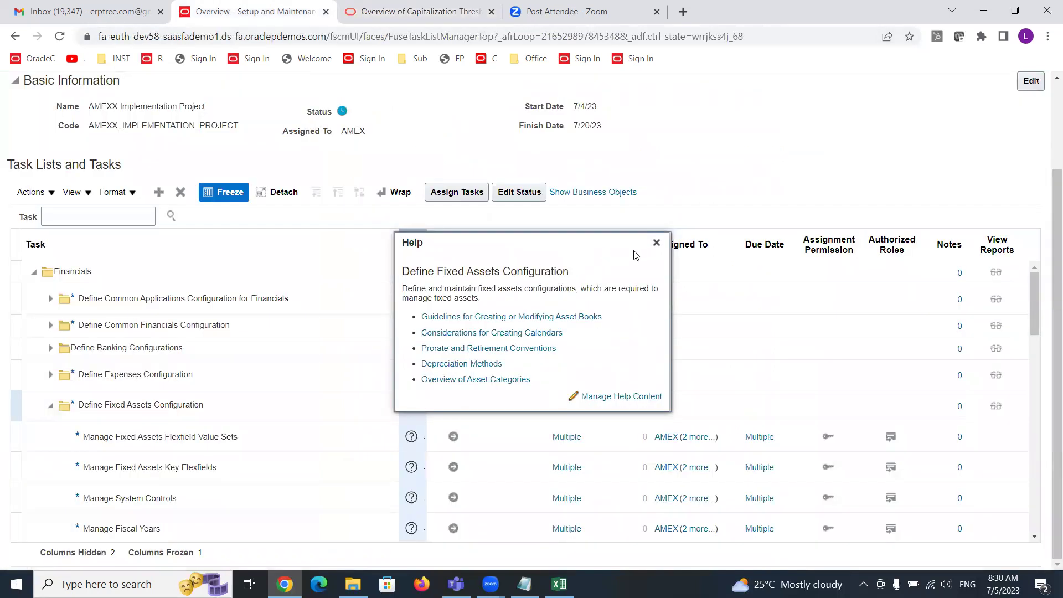
click(657, 243)
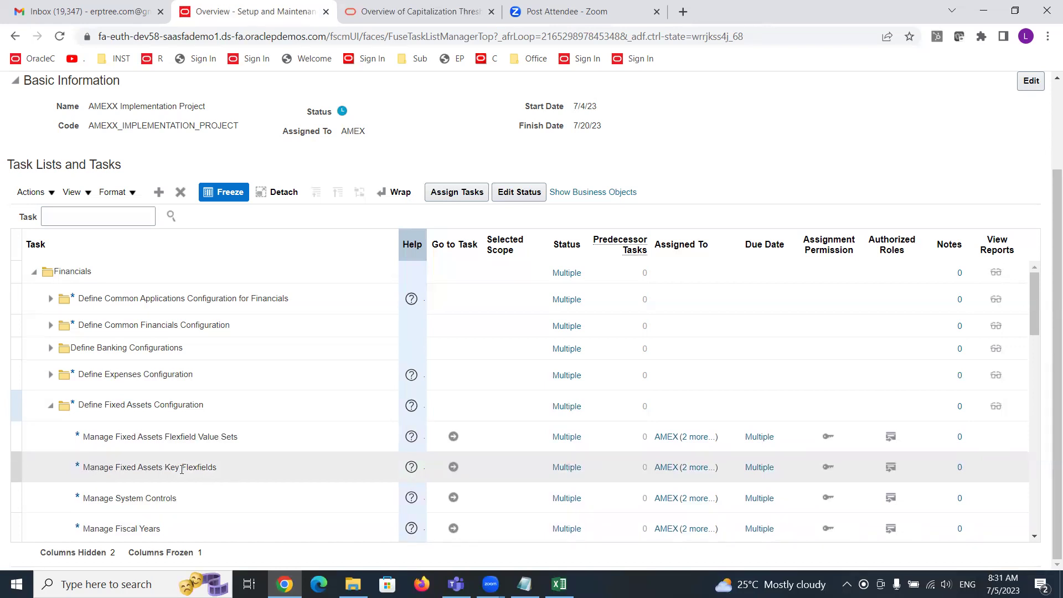
click(453, 468)
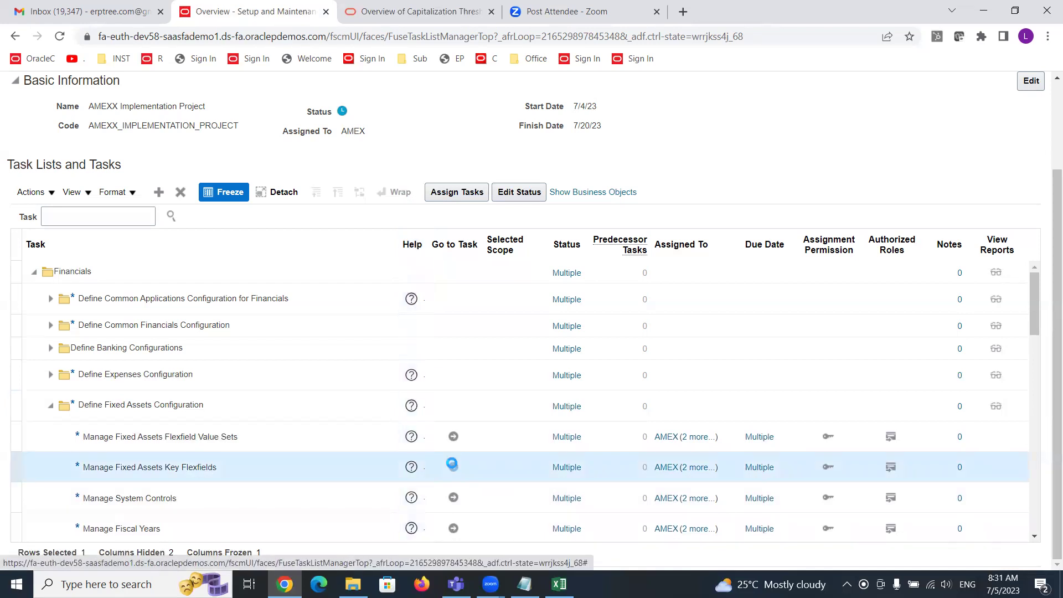
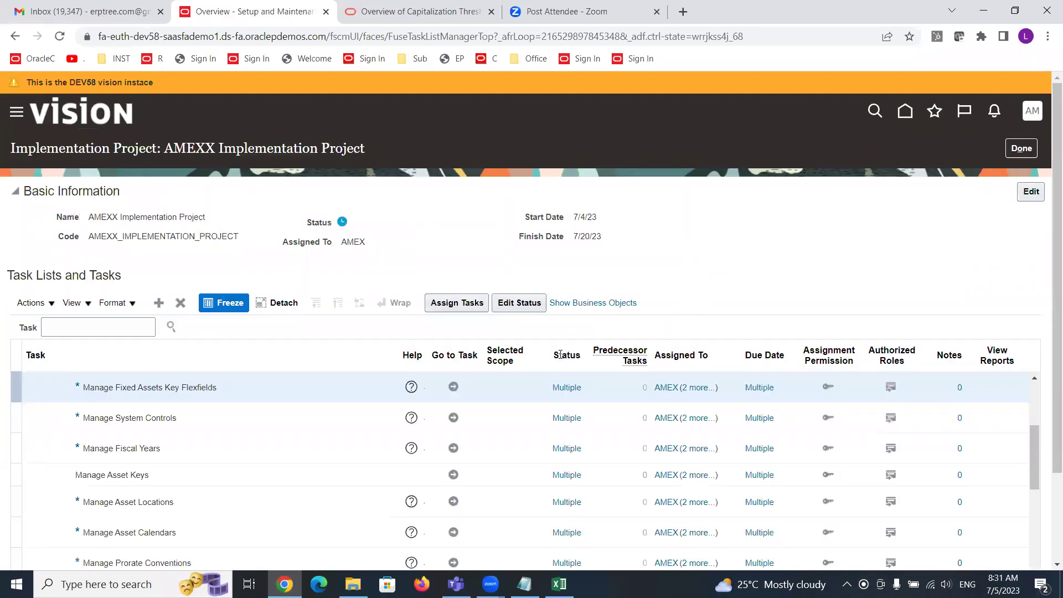
Step: Search the project's tasks for "ledger options" and show Specify Ledger Options under Define Accounting Configurations in the hierarchy
scroll(499, 353, down, 2)
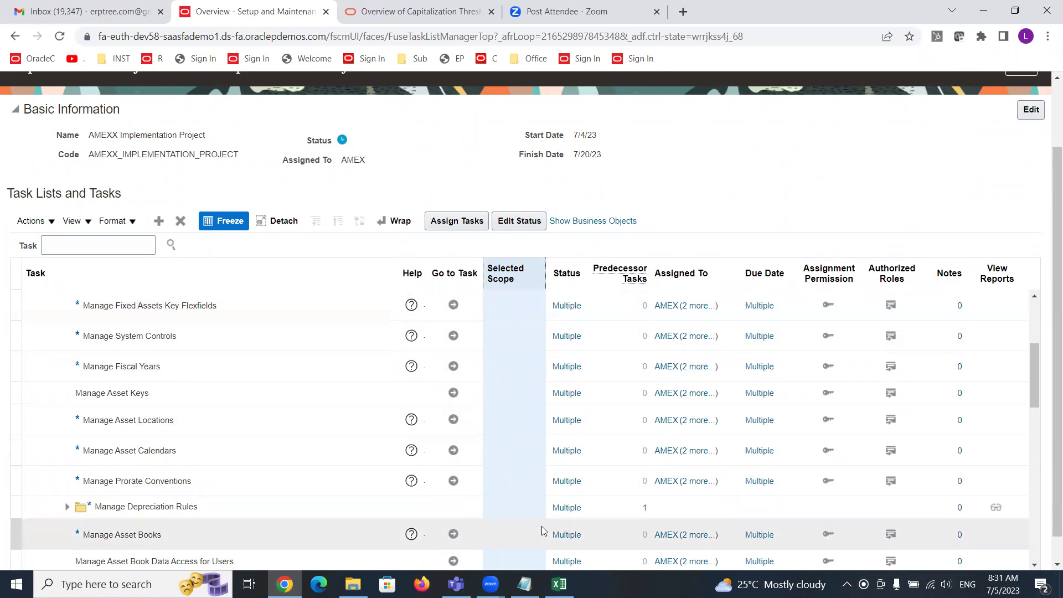
click(102, 245)
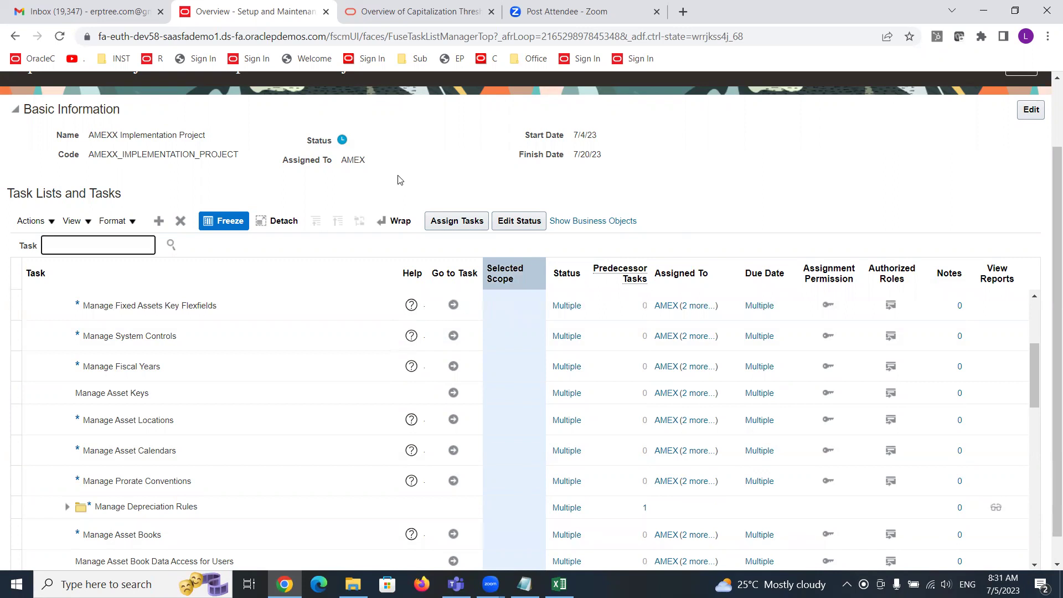
text(ledger options)
key(Return)
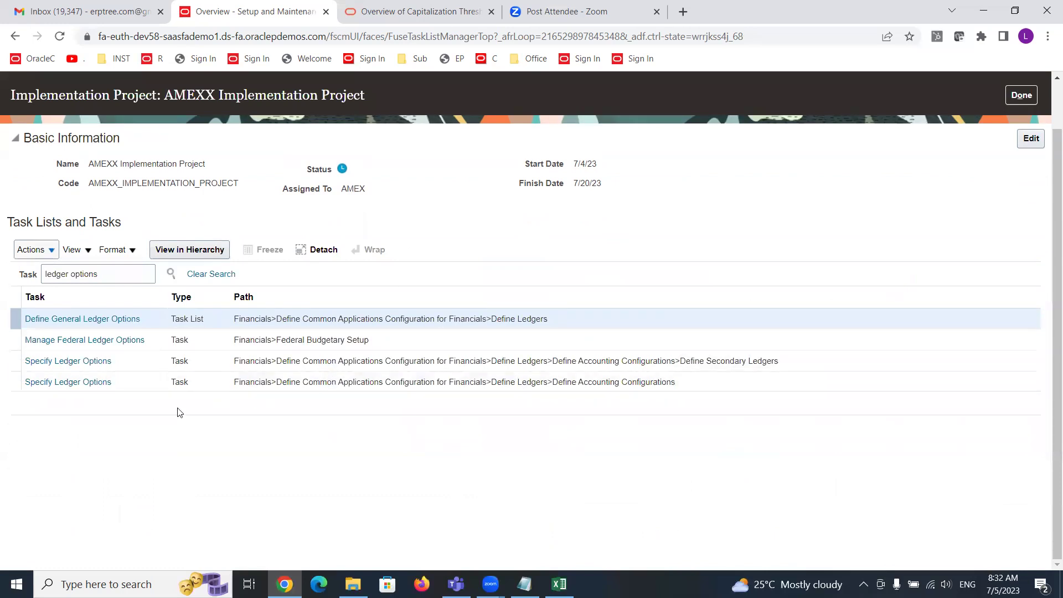
click(72, 385)
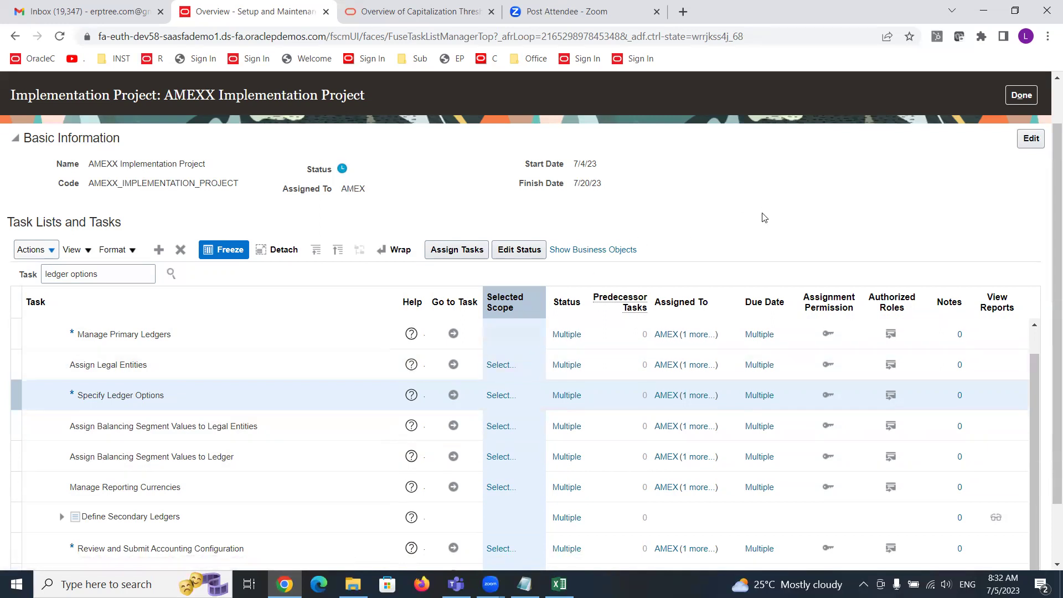
Step: Open the status of Manage Primary Ledgers for editing, close it without changes and select the Assign Legal Entities task
click(565, 302)
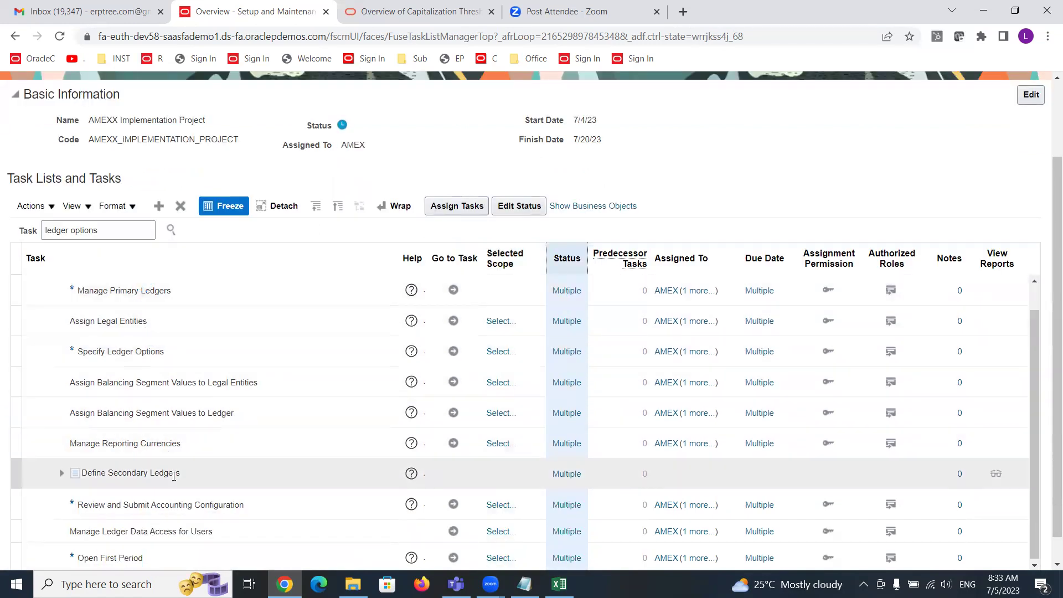
click(566, 291)
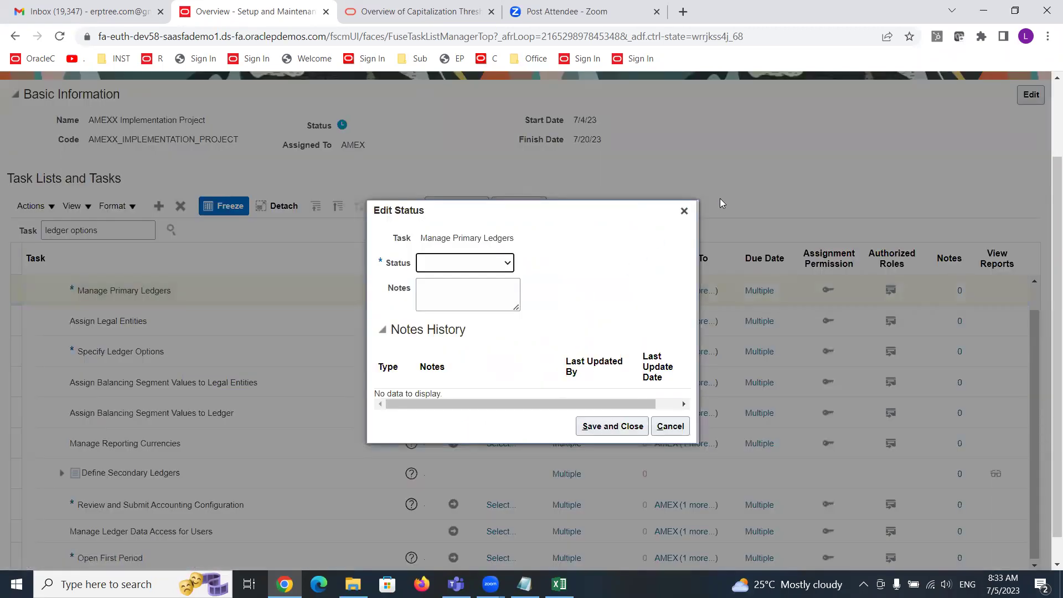
click(684, 213)
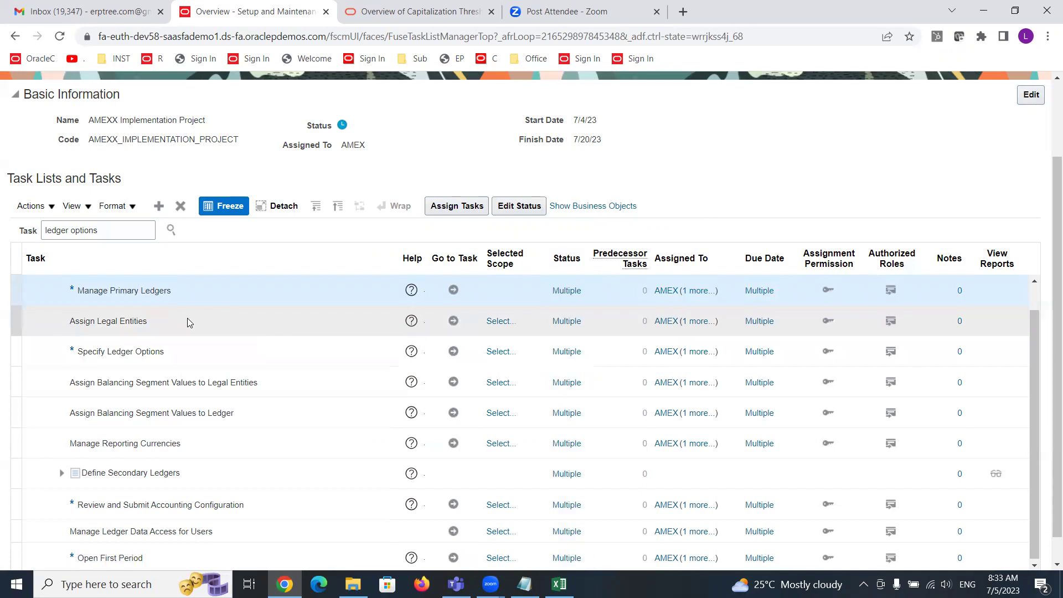
click(187, 320)
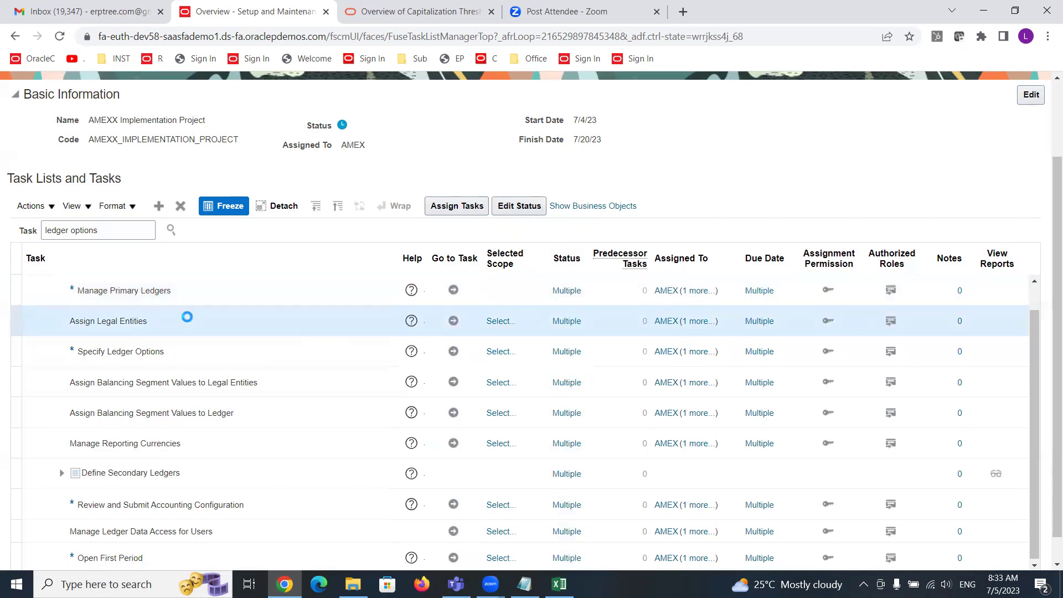
Step: Review the users assigned to the Assign Legal Entities task, close the assignments without changes and select the Manage Primary Ledgers task
click(462, 207)
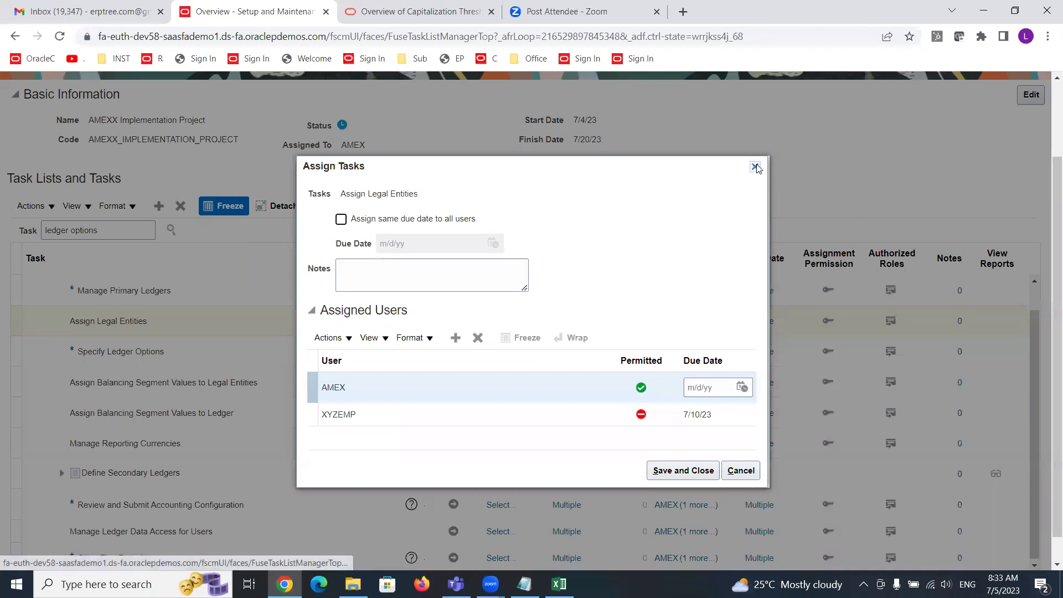
click(755, 166)
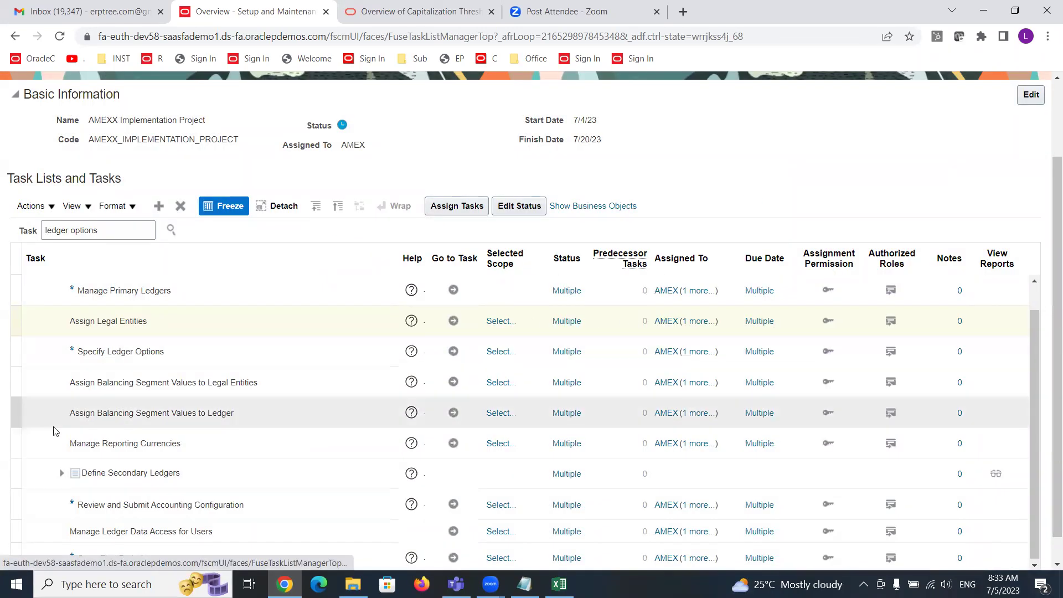
click(115, 295)
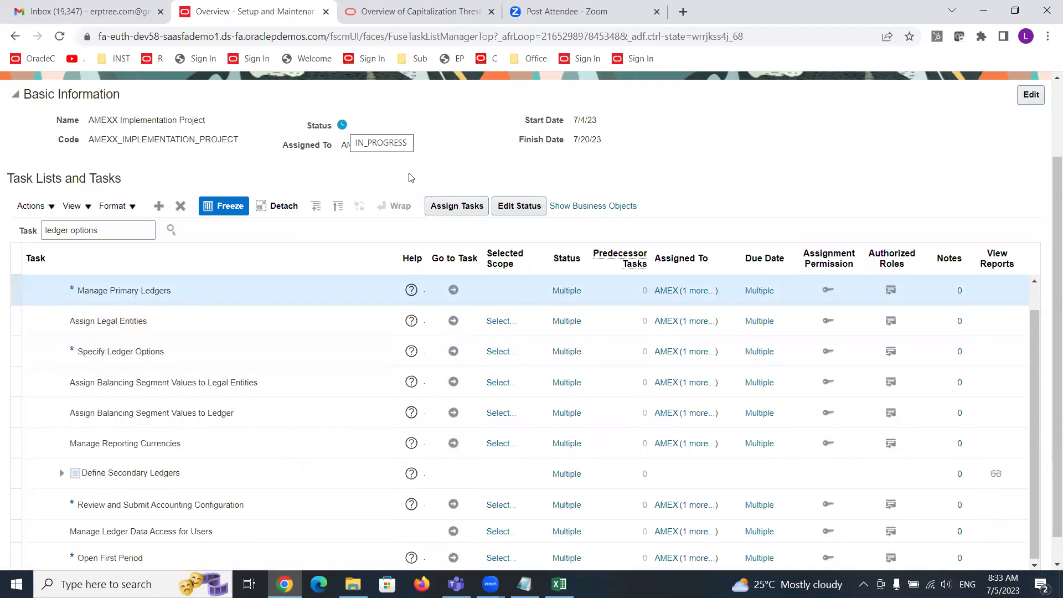
Step: View the predecessor tasks of the Define Accounting Configurations task list and return to the implementation project
scroll(309, 440, up, 3)
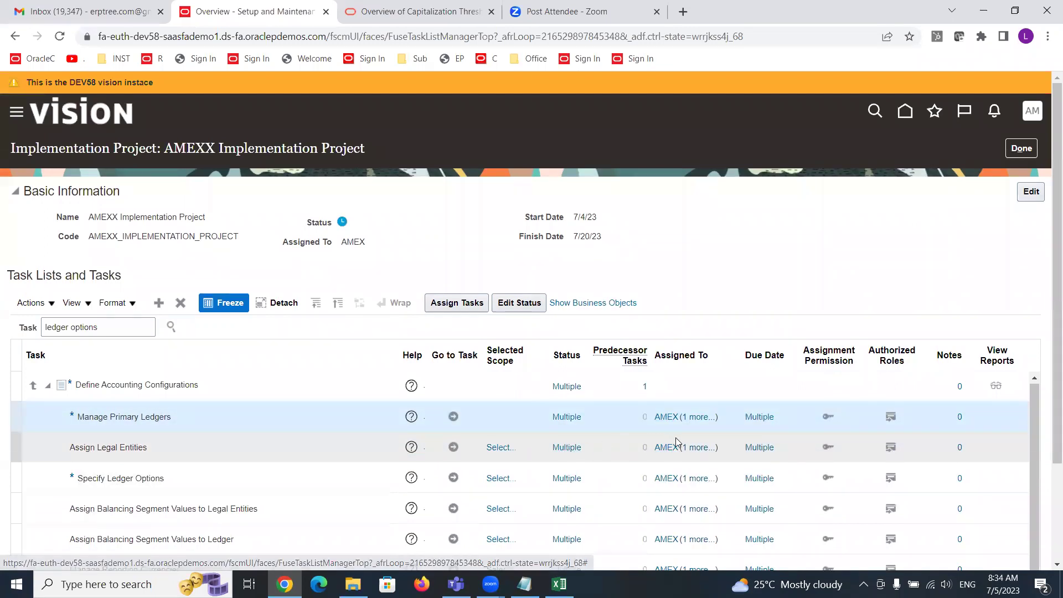
mouse_move(678, 447)
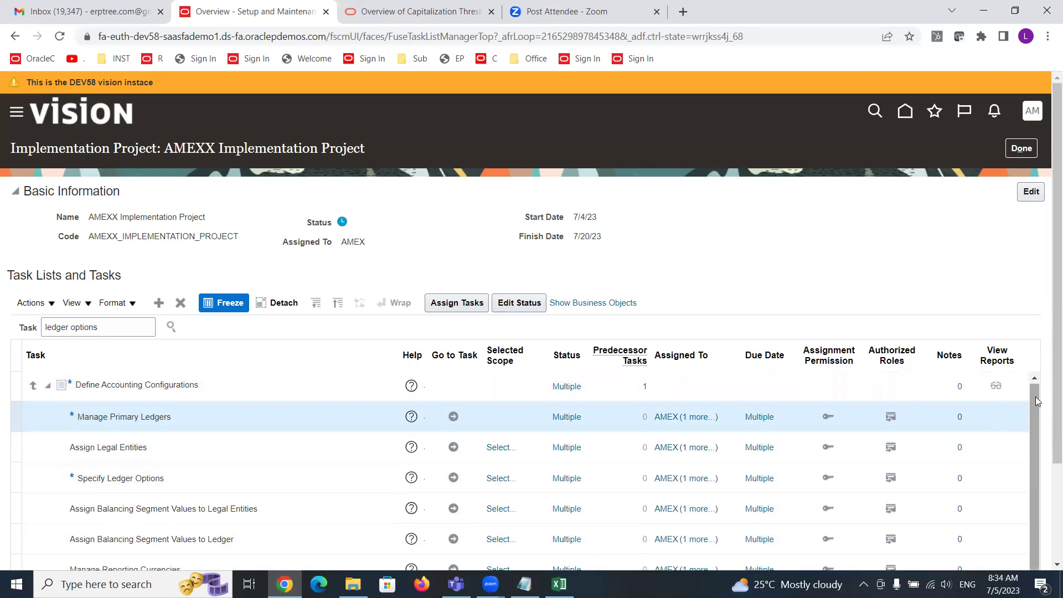
scroll(1044, 398, down, 1)
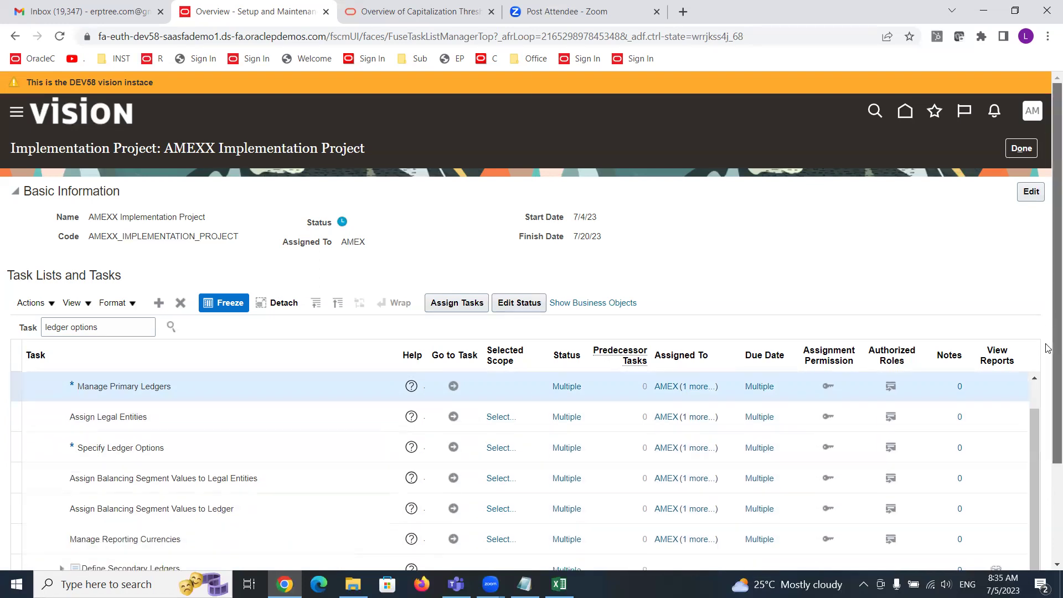
scroll(1047, 324, down, 3)
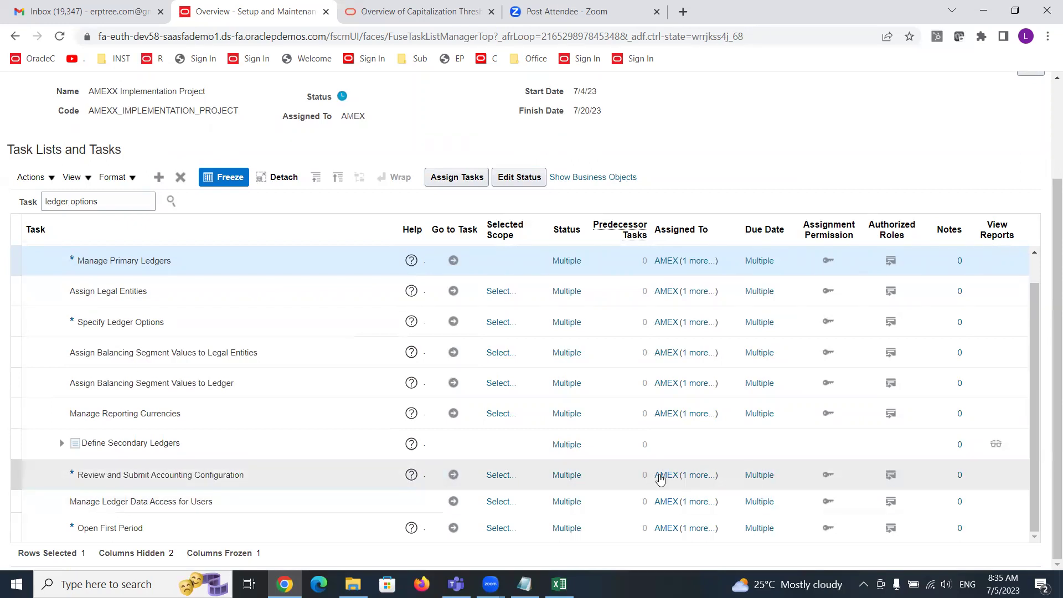
scroll(645, 475, up, 5)
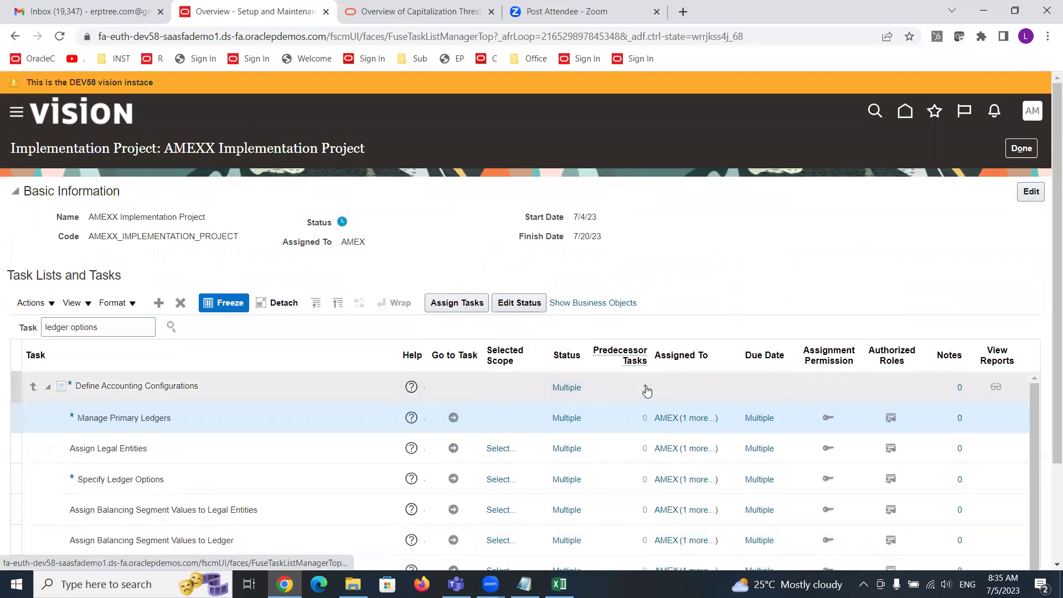
click(645, 387)
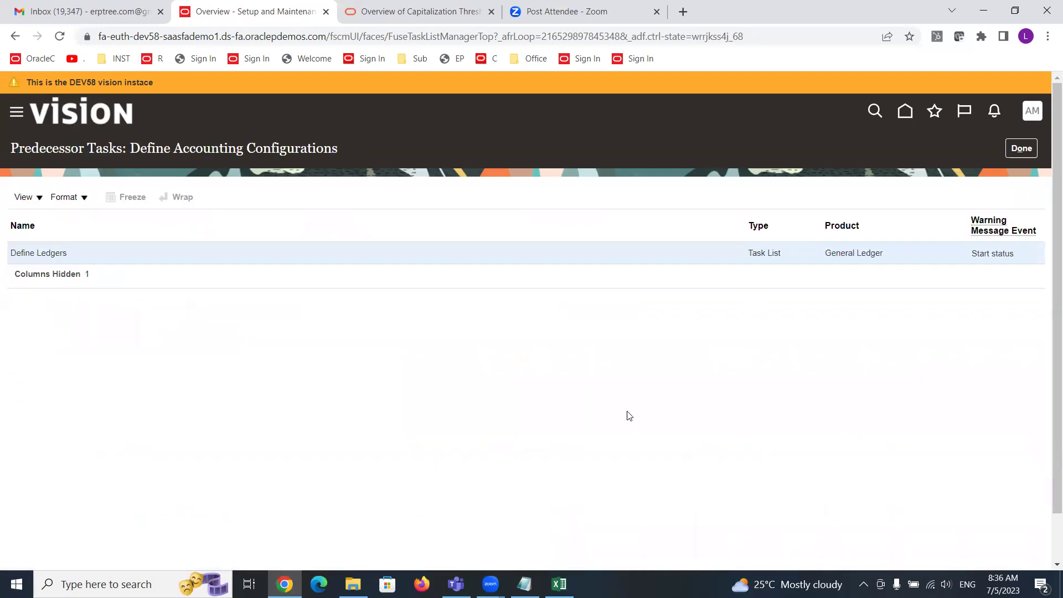
triple_click(32, 251)
click(1019, 149)
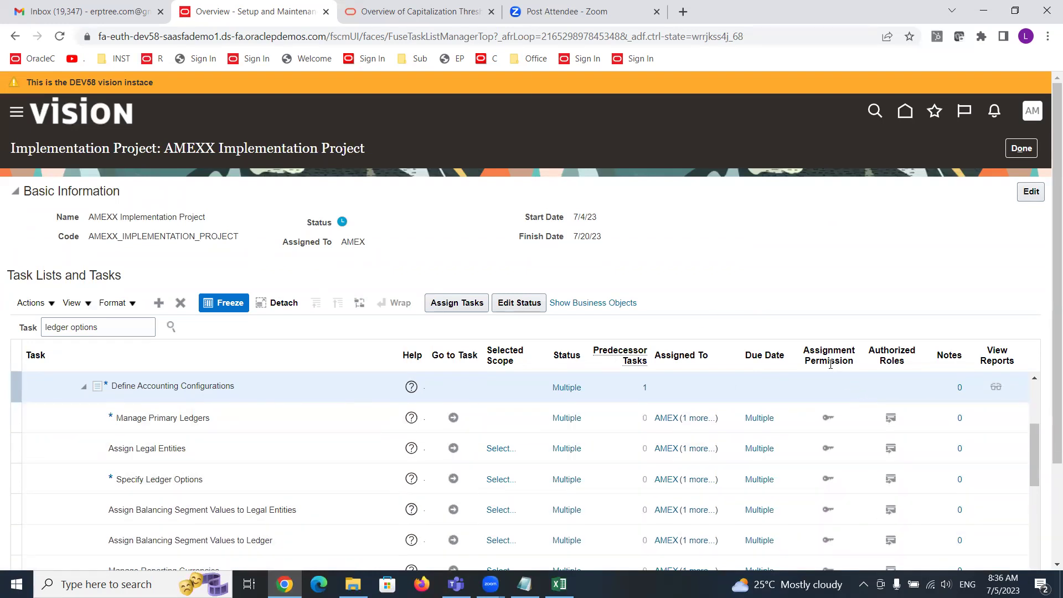
Step: Check which assigned users have assignment permission for the Manage Primary Ledgers task and close the list
click(829, 421)
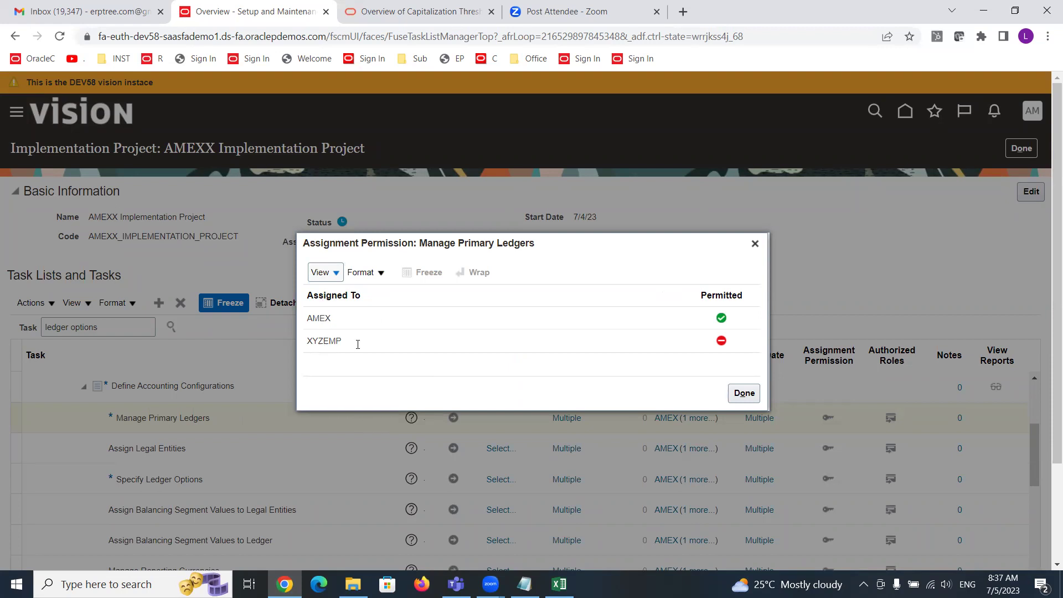
drag(656, 247, 639, 163)
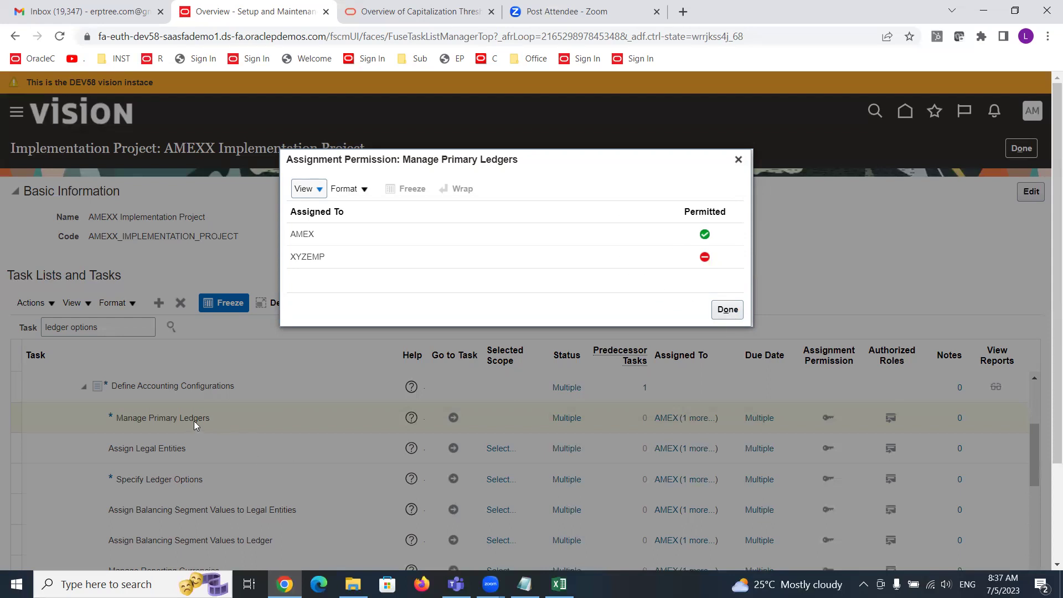
click(727, 309)
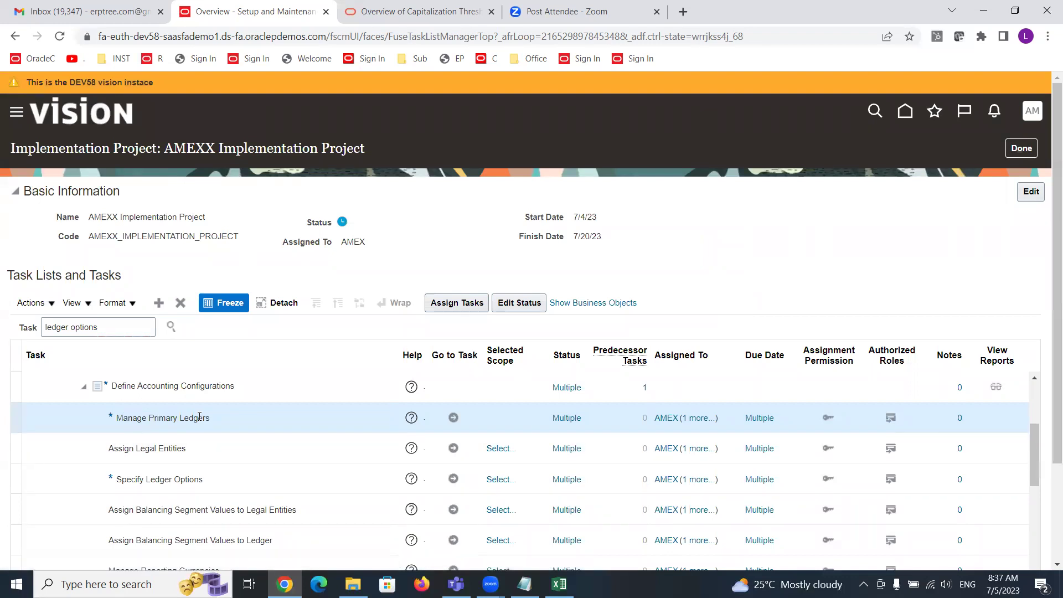
Step: Review the authorized roles for Manage Primary Ledgers, highlighting Application Implementation Consultant, and close the list
click(891, 419)
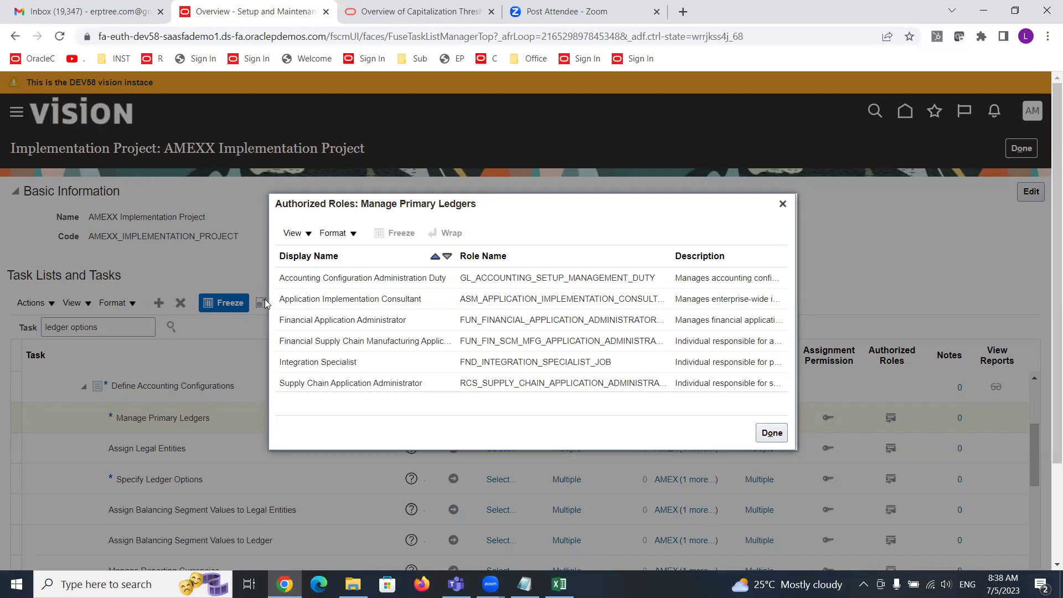
drag(280, 299, 430, 302)
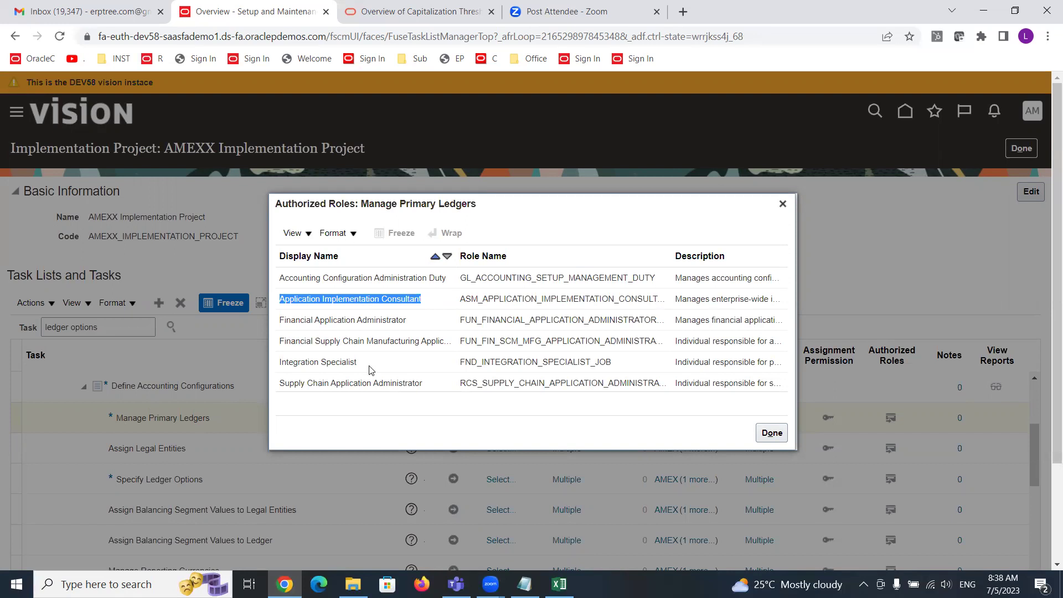
click(783, 204)
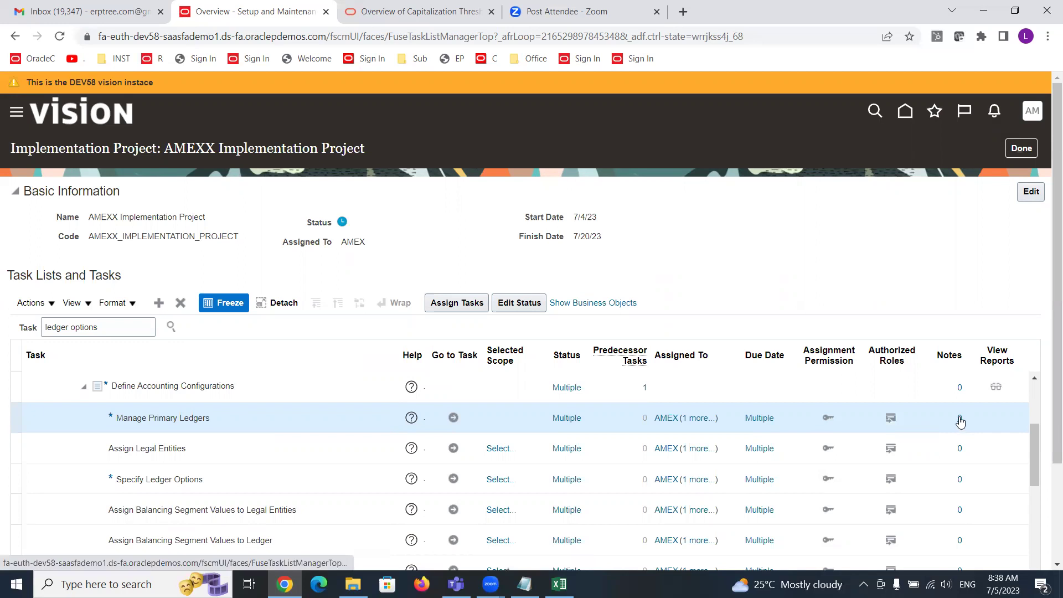
Step: Clear the task search, reopen AMEXX Implementation Project from the projects overview and collapse Define Common Applications Configuration for Financials
double_click(114, 331)
key(ctrl+a)
key(BackSpace)
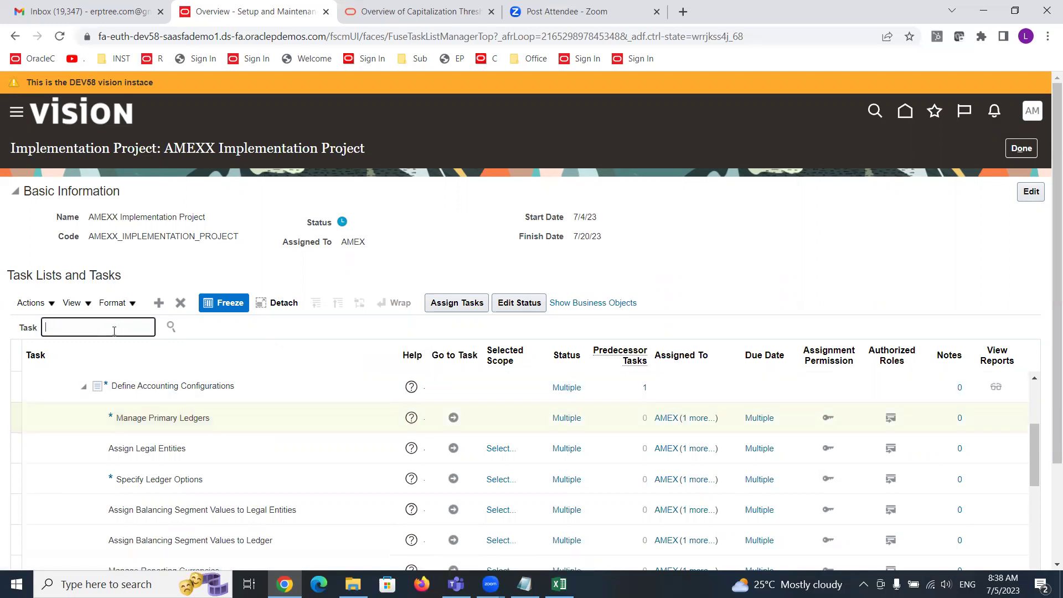
click(1022, 148)
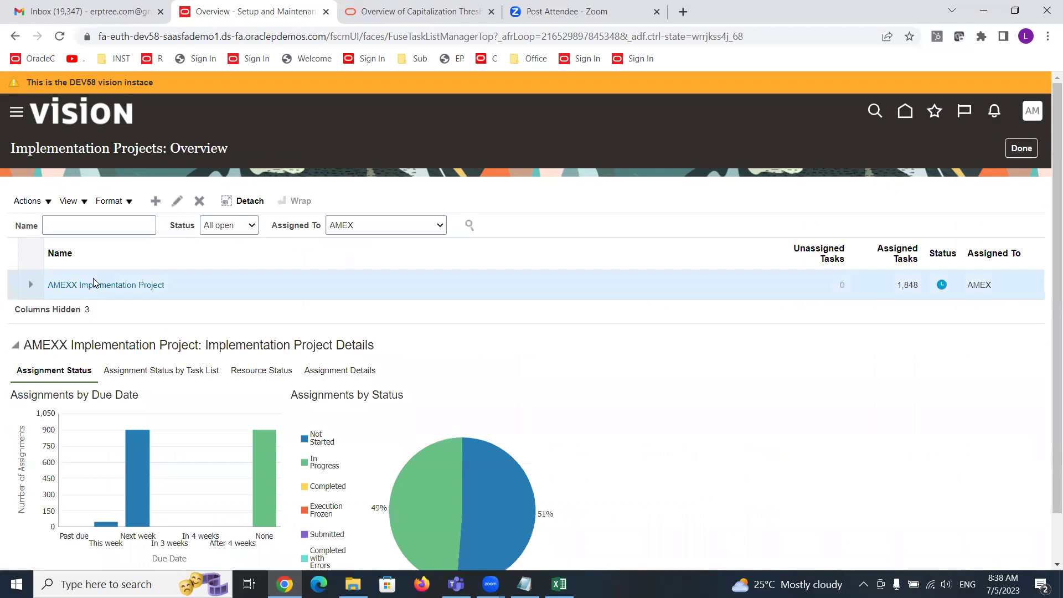
click(97, 286)
scroll(409, 302, down, 2)
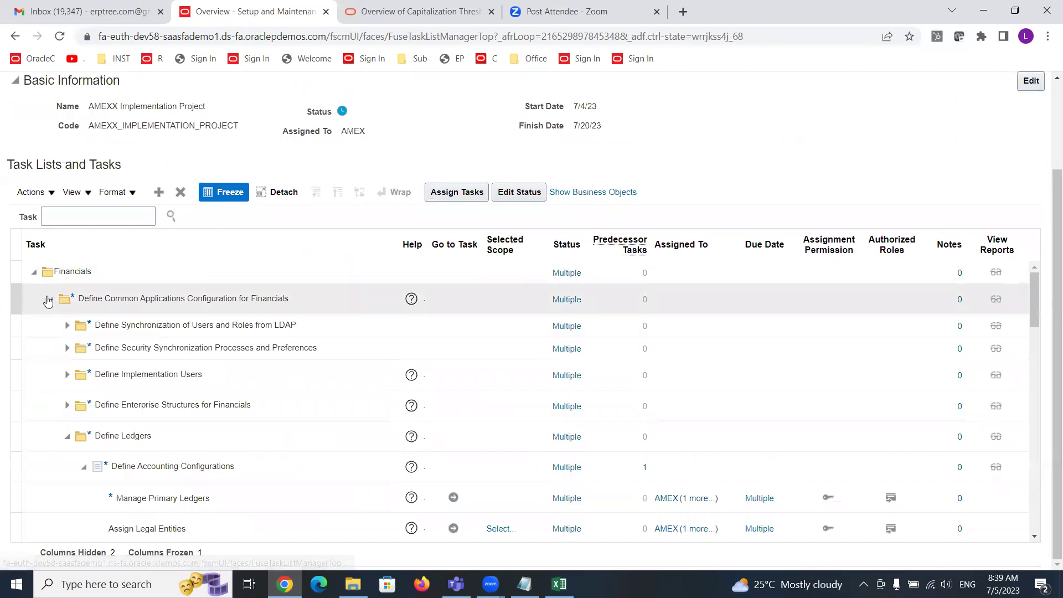
click(49, 302)
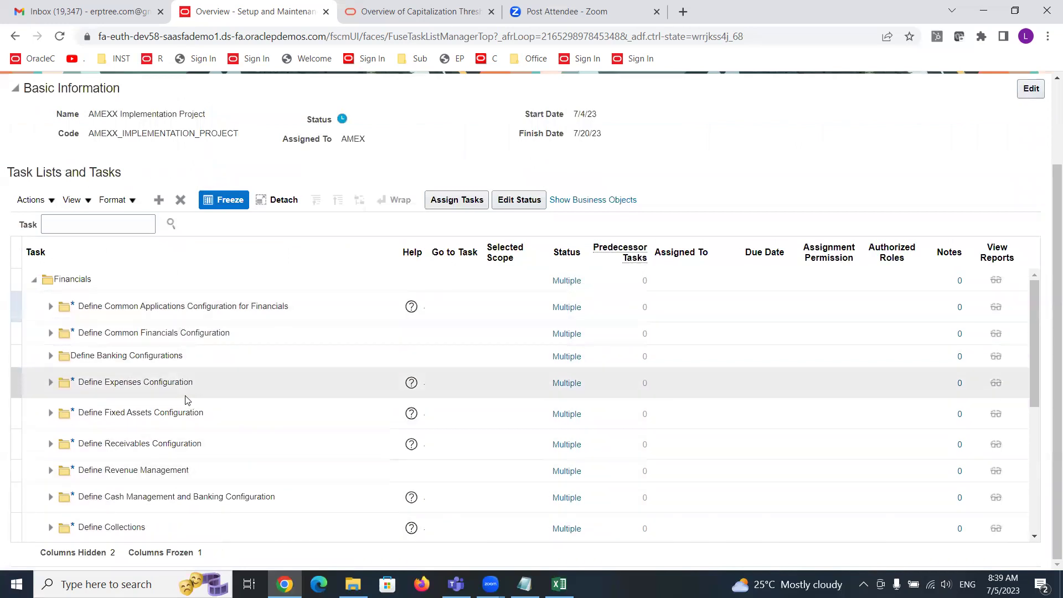
Step: Add a Text note in the Notes category to Define Fixed Assets Configuration, entering "All setups completed, except Location crat"
click(184, 413)
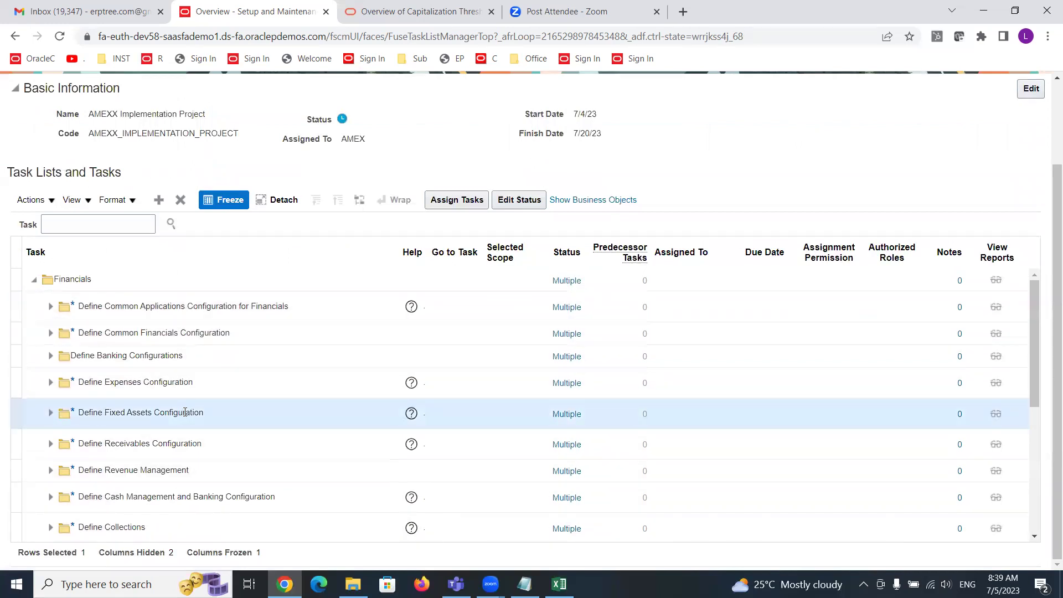
click(959, 414)
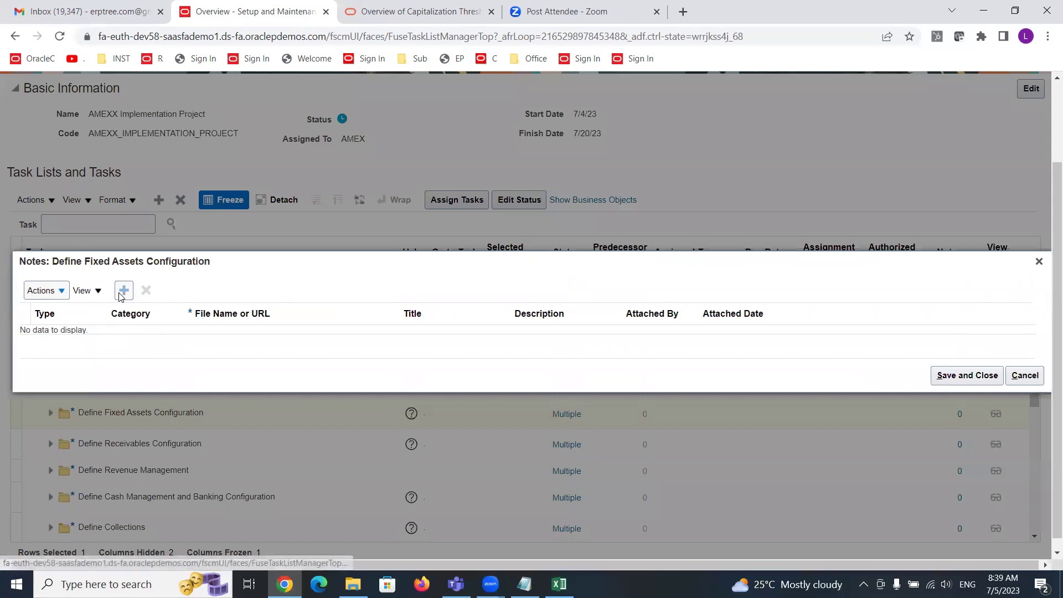
click(123, 294)
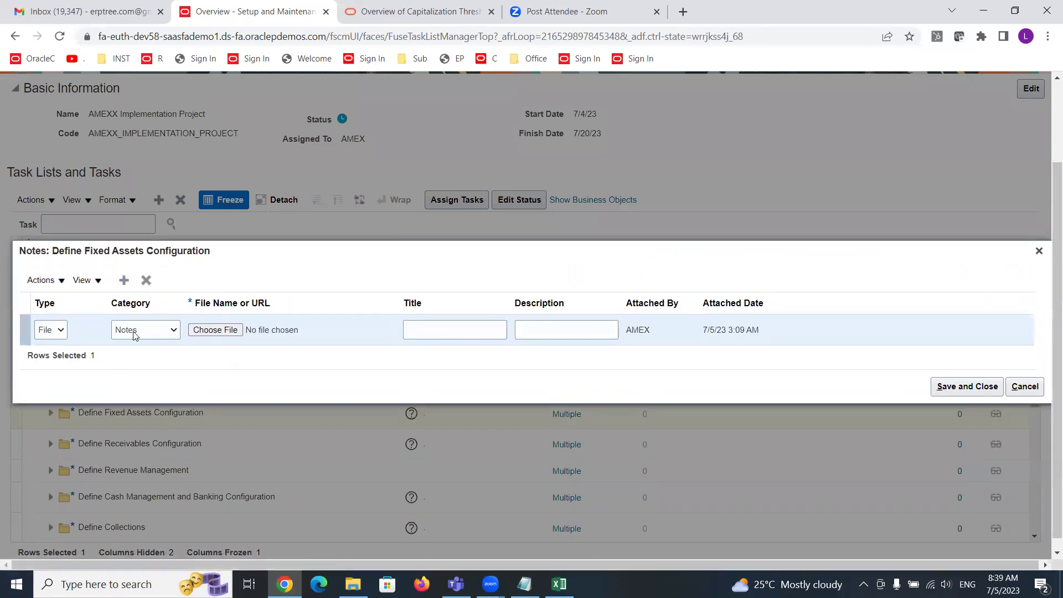
click(454, 331)
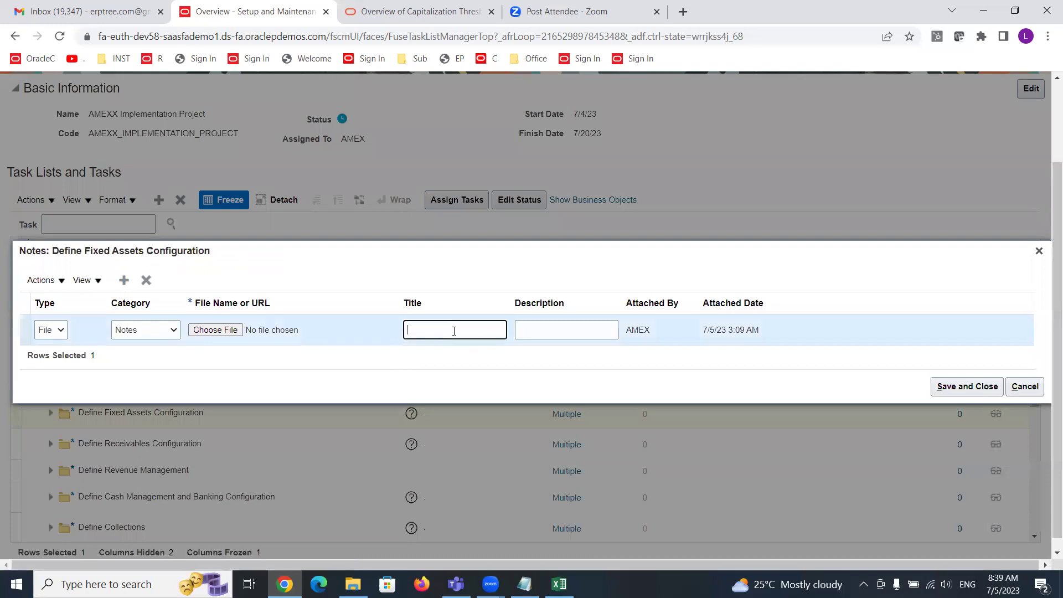
click(55, 334)
click(52, 355)
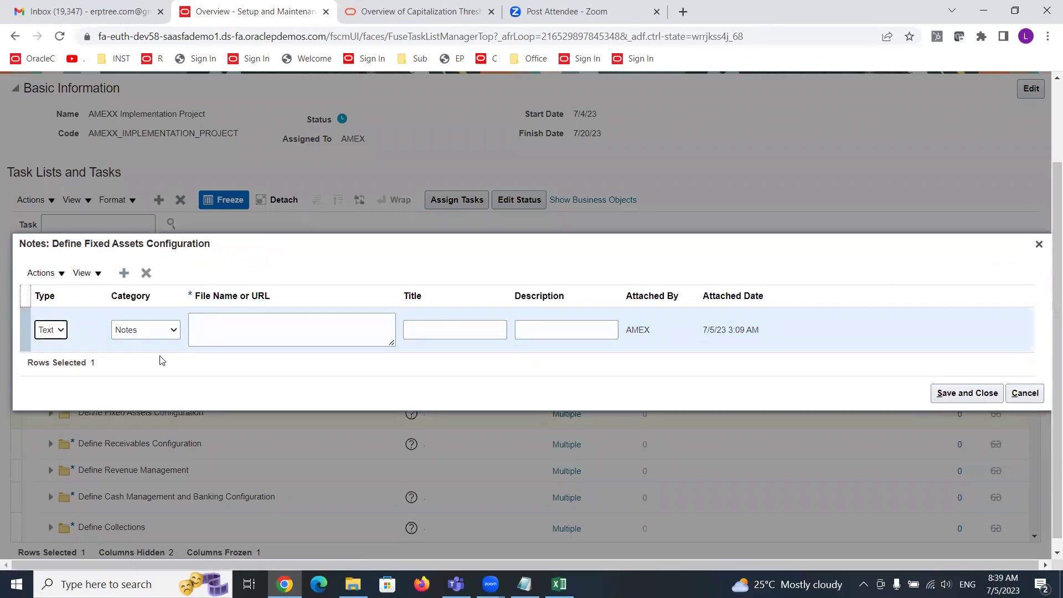
click(253, 323)
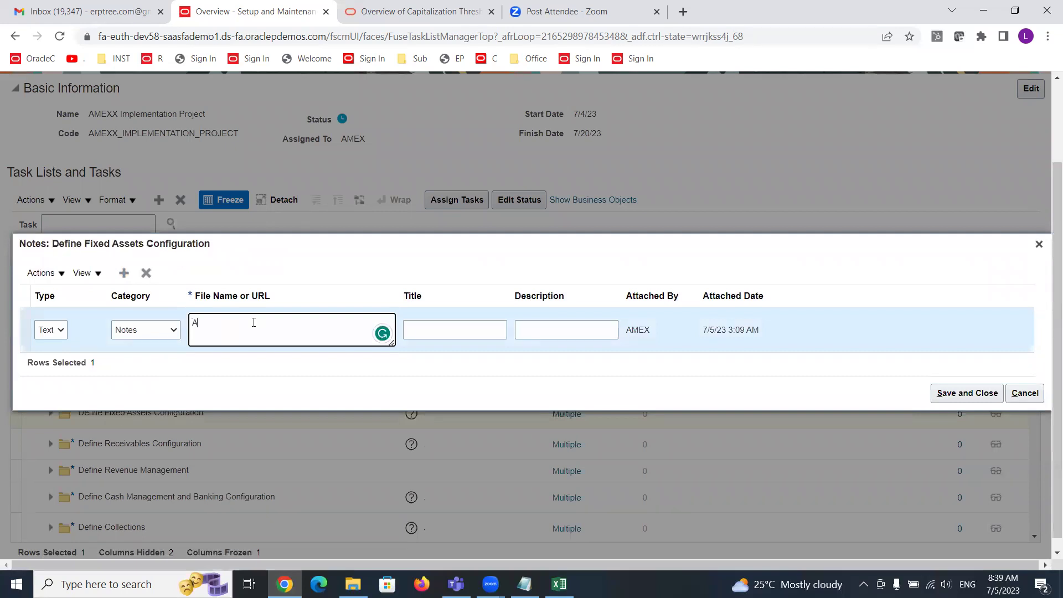
text(All setups completed, except Location crat)
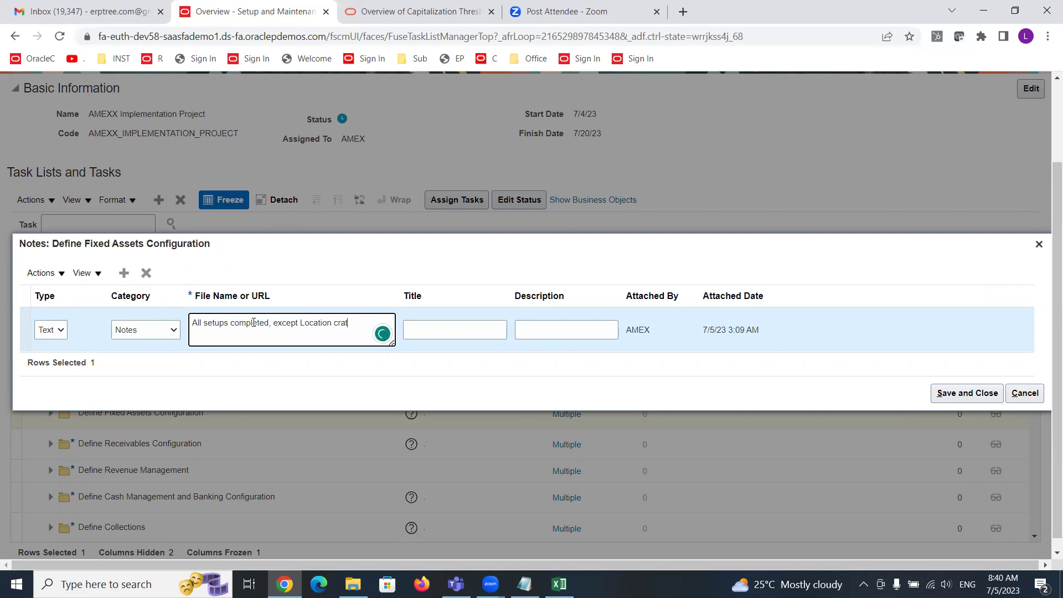
Step: Finish the text note "All setups completed, except Location cration" for Define Fixed Assets Configuration and save it
text(ion)
click(964, 397)
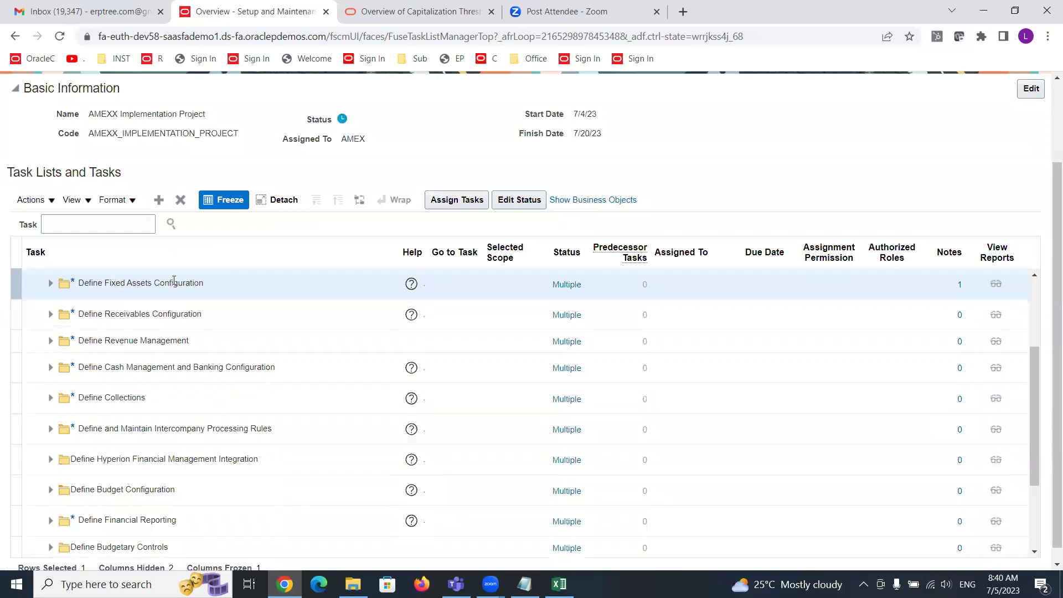
Step: Reopen the notes for Define Fixed Assets Configuration and examine the type and category choices of a new row, closing without saving
click(960, 284)
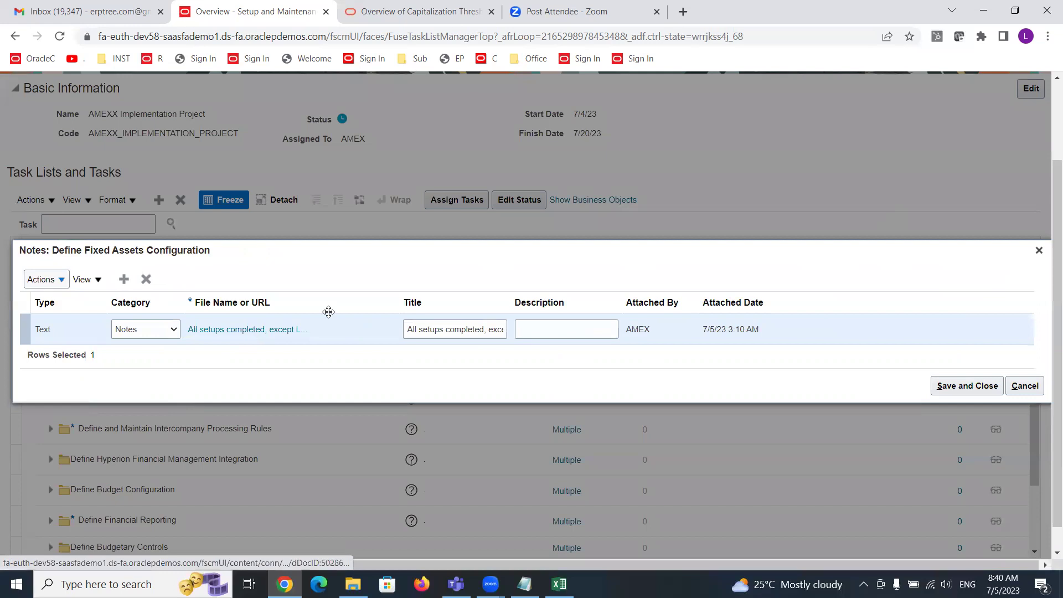
click(125, 279)
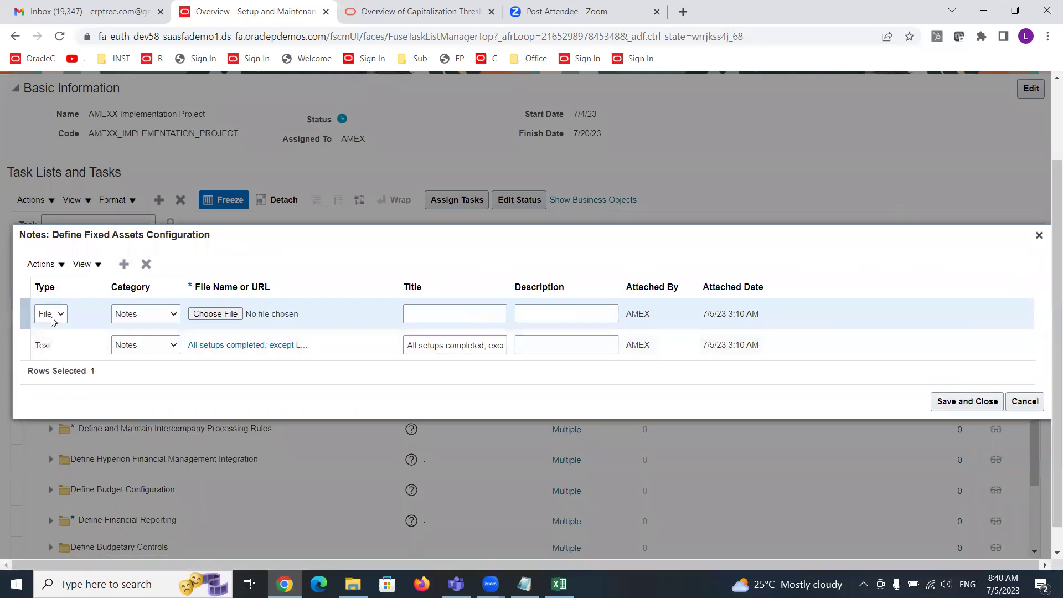
click(60, 314)
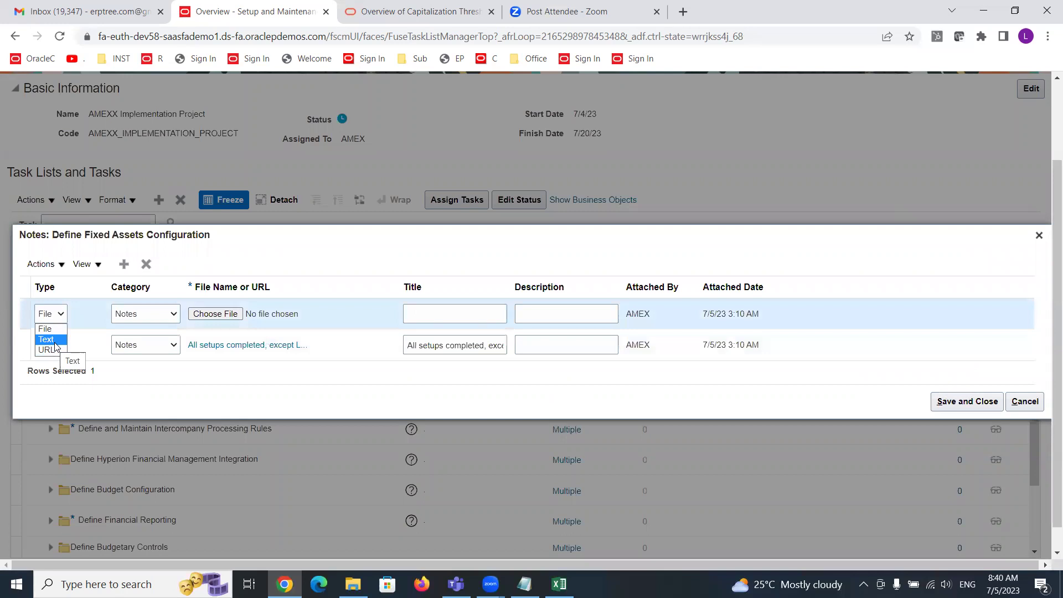
click(47, 329)
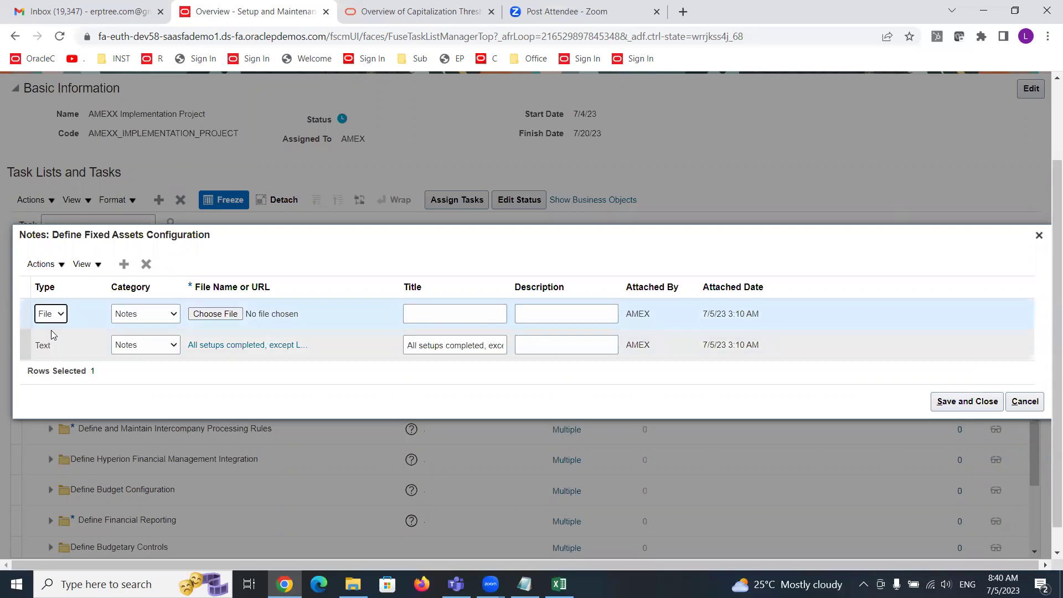
click(168, 314)
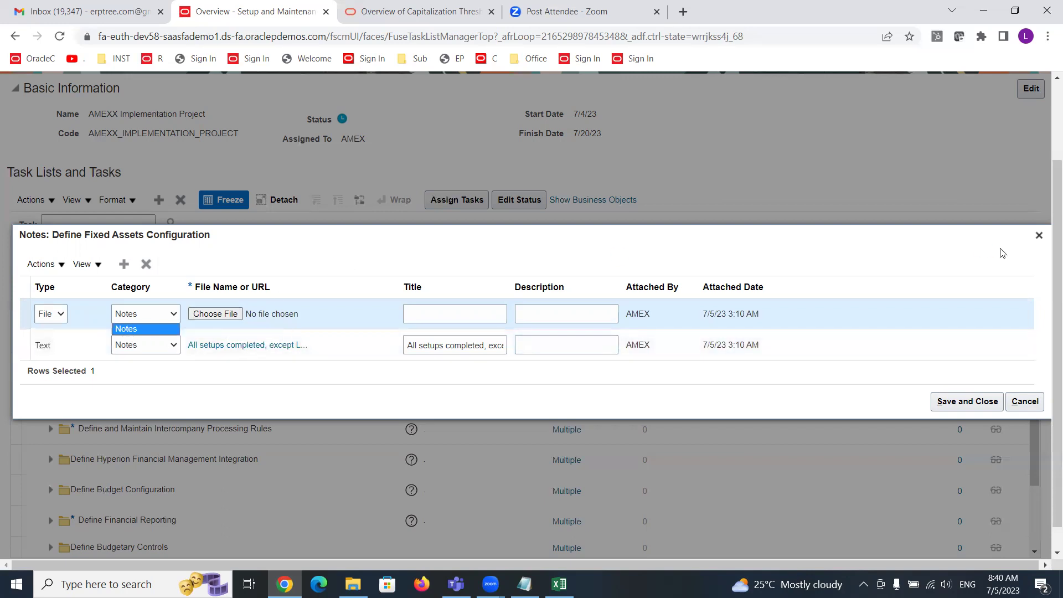
click(1039, 235)
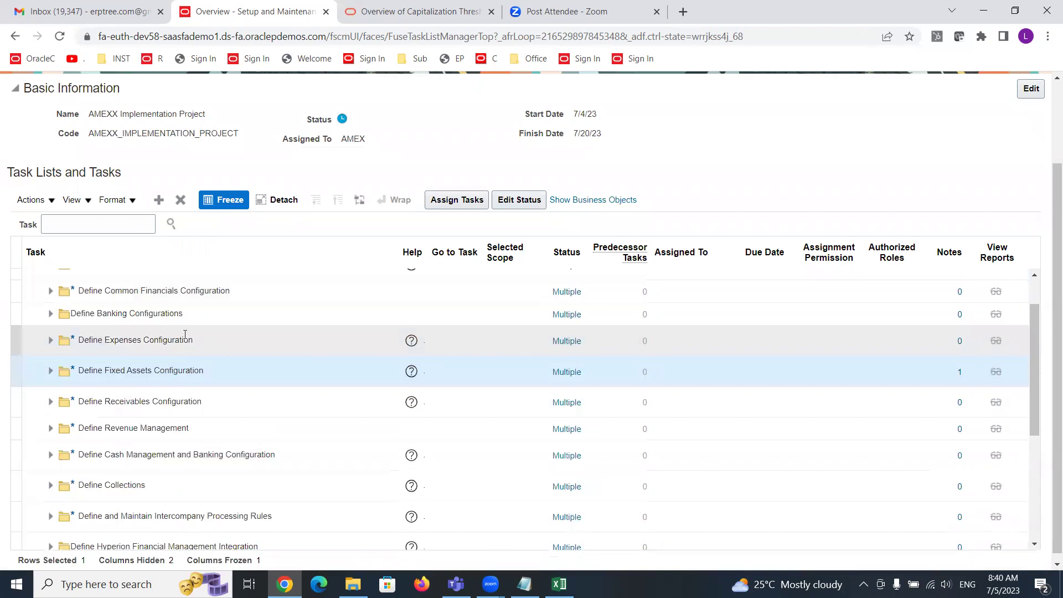
Step: Review the Financials task folders with their notes and reports columns, collapsing and re-expanding the Financials list
scroll(194, 345, up, 5)
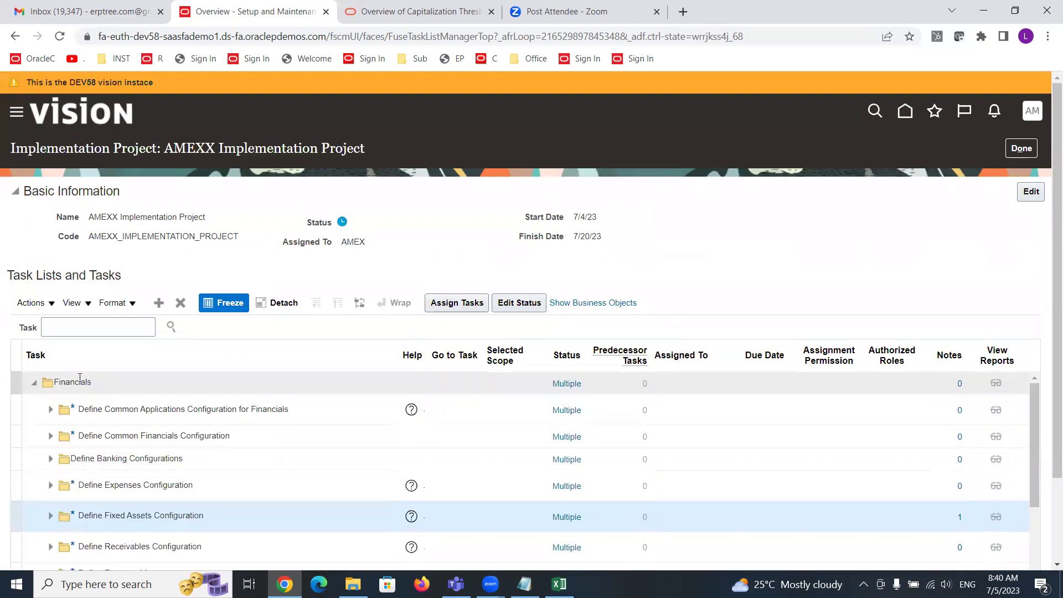
scroll(355, 410, down, 3)
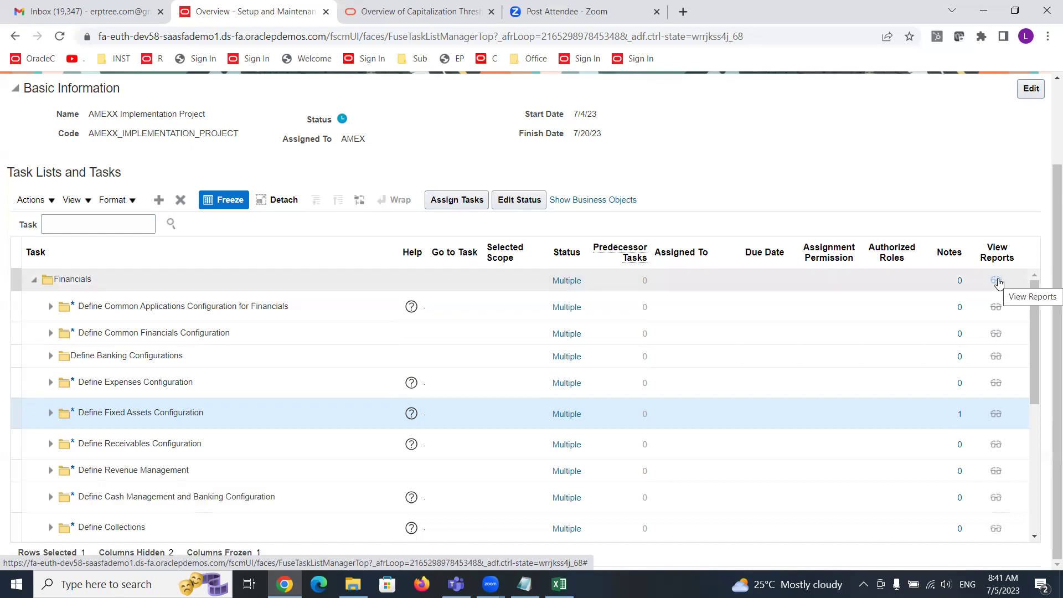
scroll(1049, 271, up, 1)
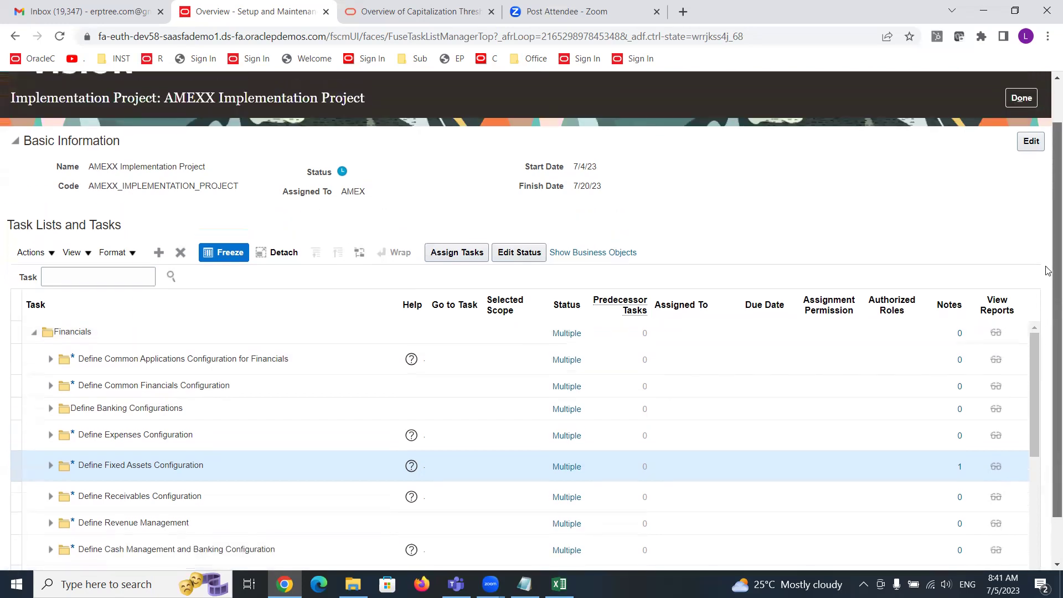
scroll(1048, 271, up, 1)
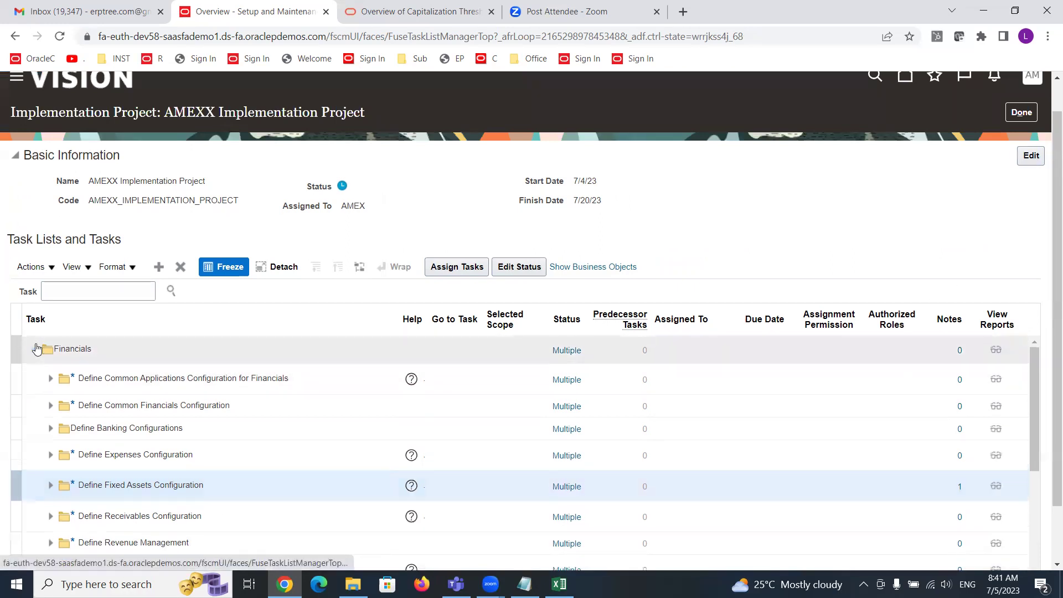
click(35, 349)
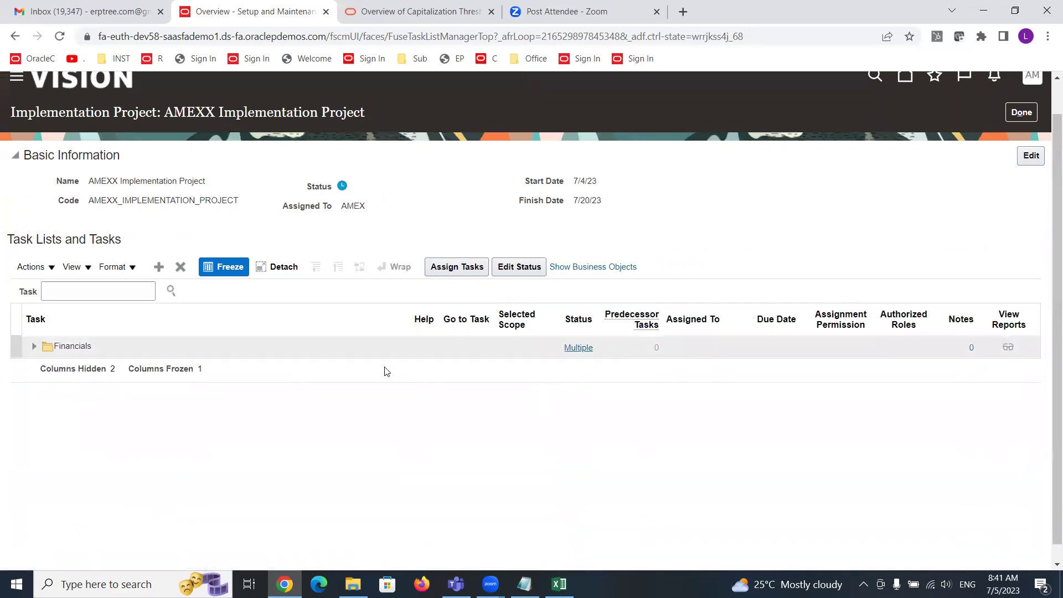
click(33, 349)
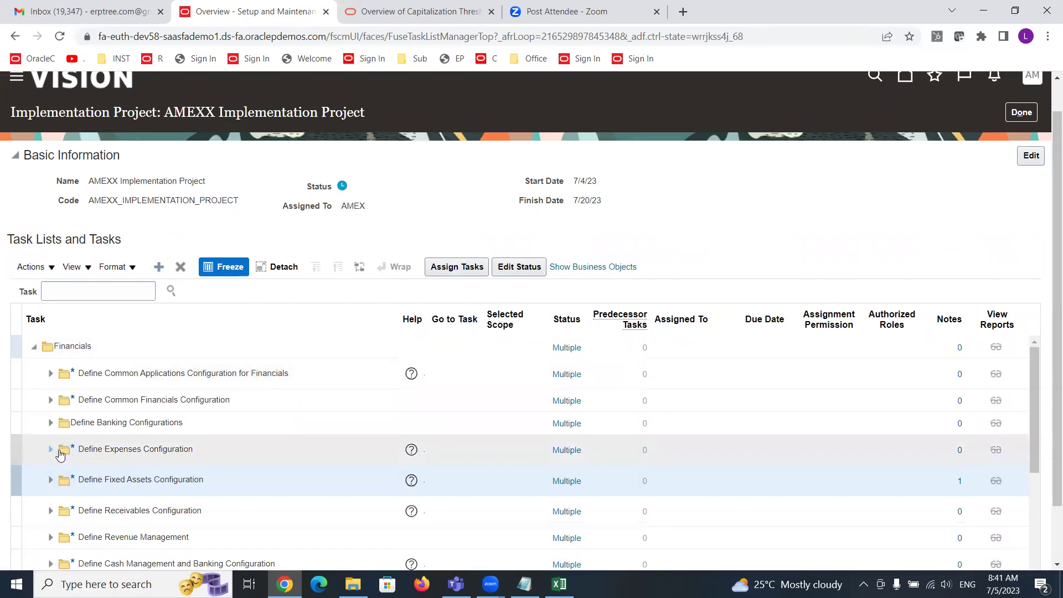
Step: Unfreeze the task table's column and view the table in its detached window, returning to the project page
click(225, 270)
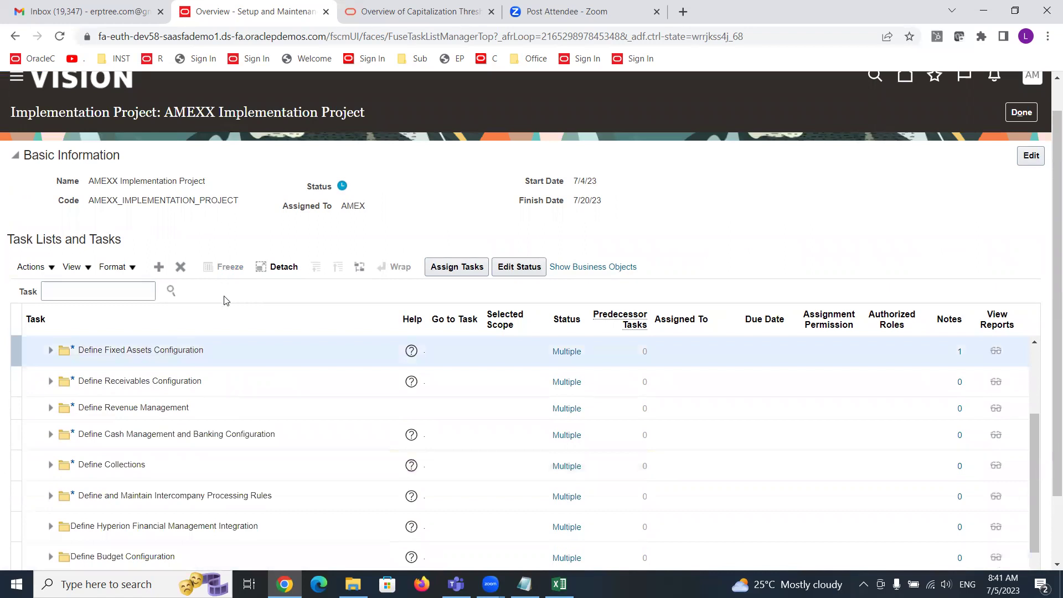
click(272, 268)
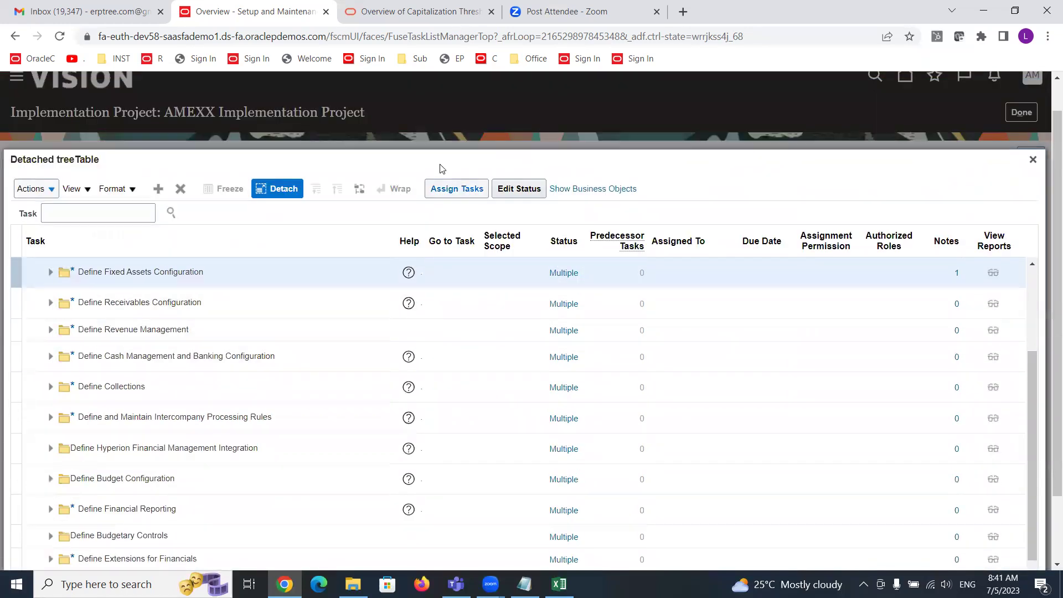
scroll(453, 165, down, 1)
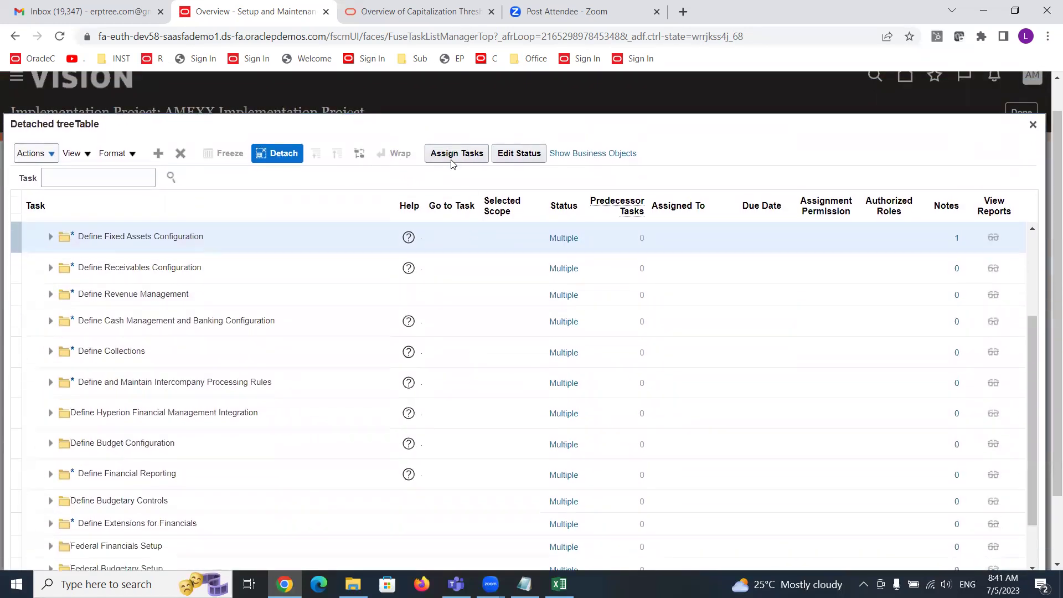
click(1033, 112)
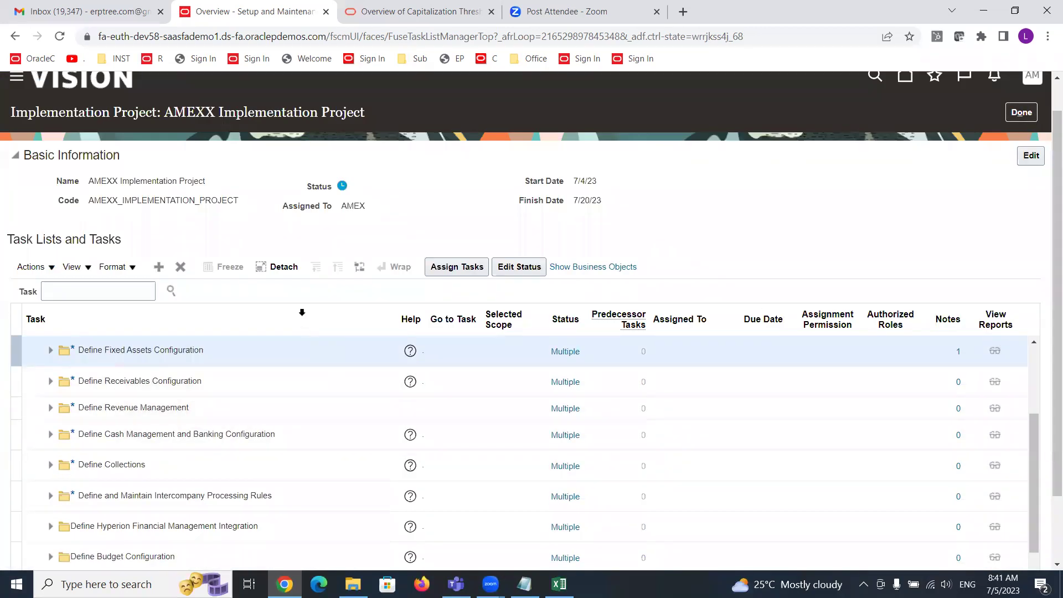
click(277, 266)
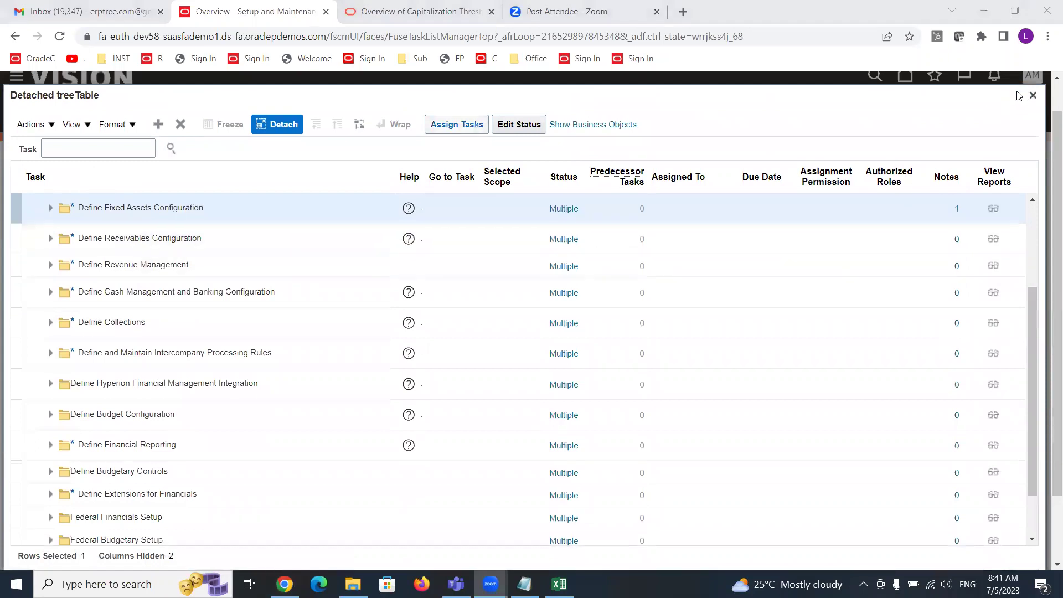
click(388, 97)
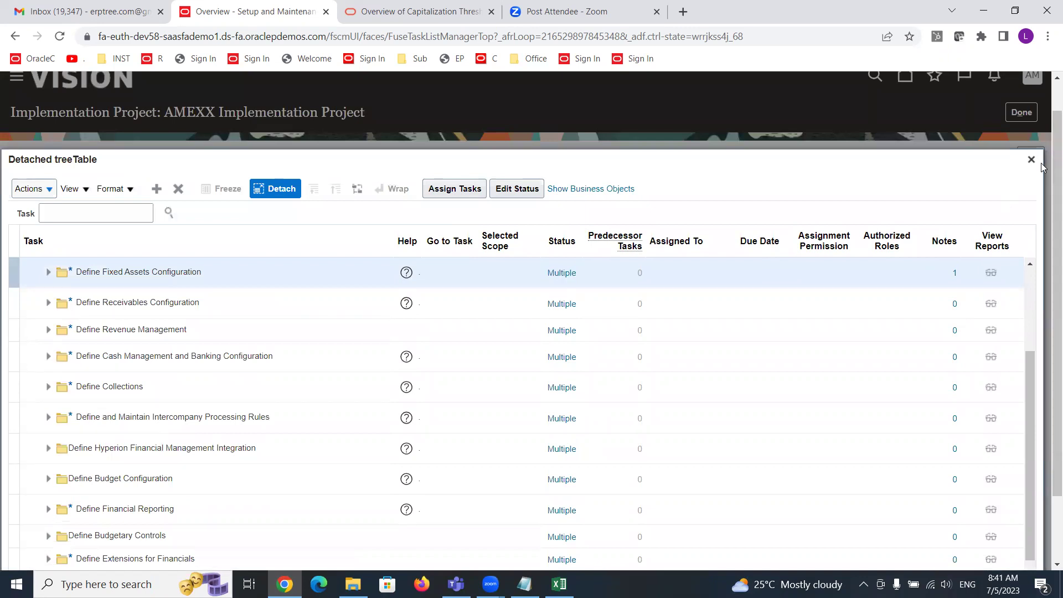
click(1031, 160)
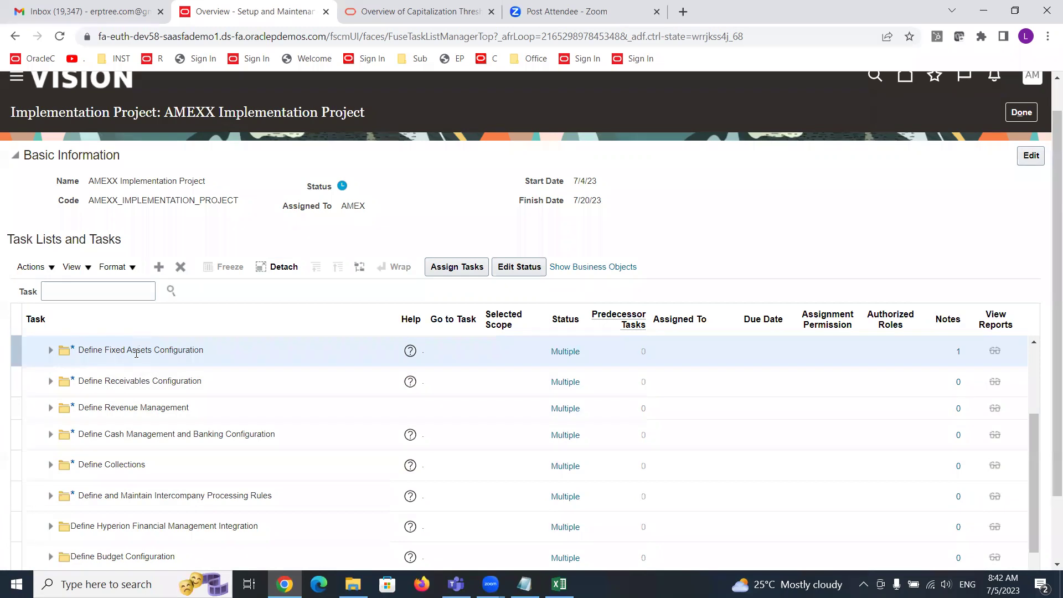
Step: Expand Define Fixed Assets Configuration, search the detached task table for "assets" and locate Manage Fixed Assets Lookups in the hierarchy
click(53, 352)
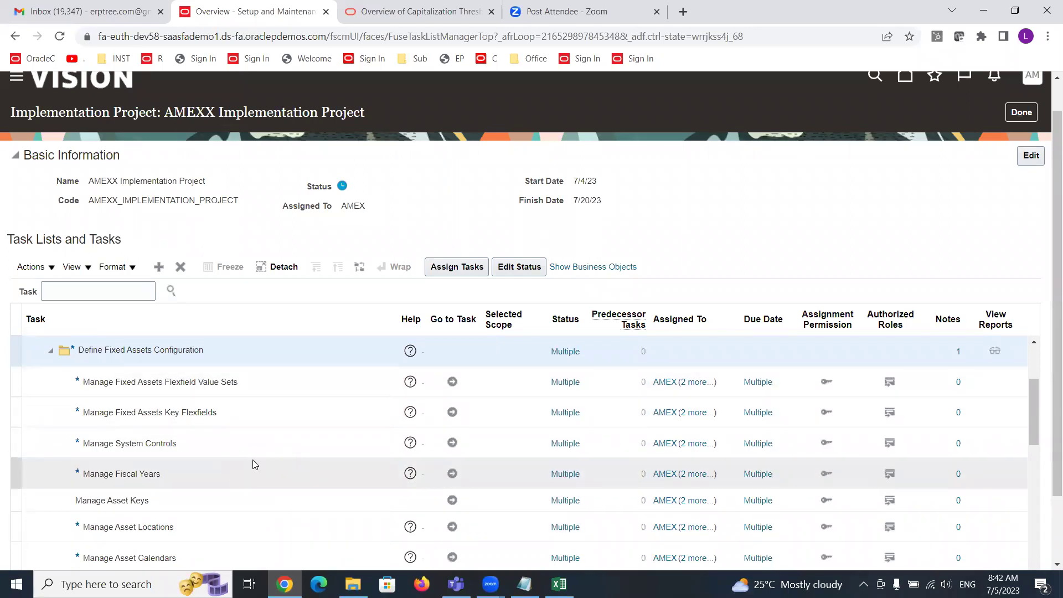
click(284, 268)
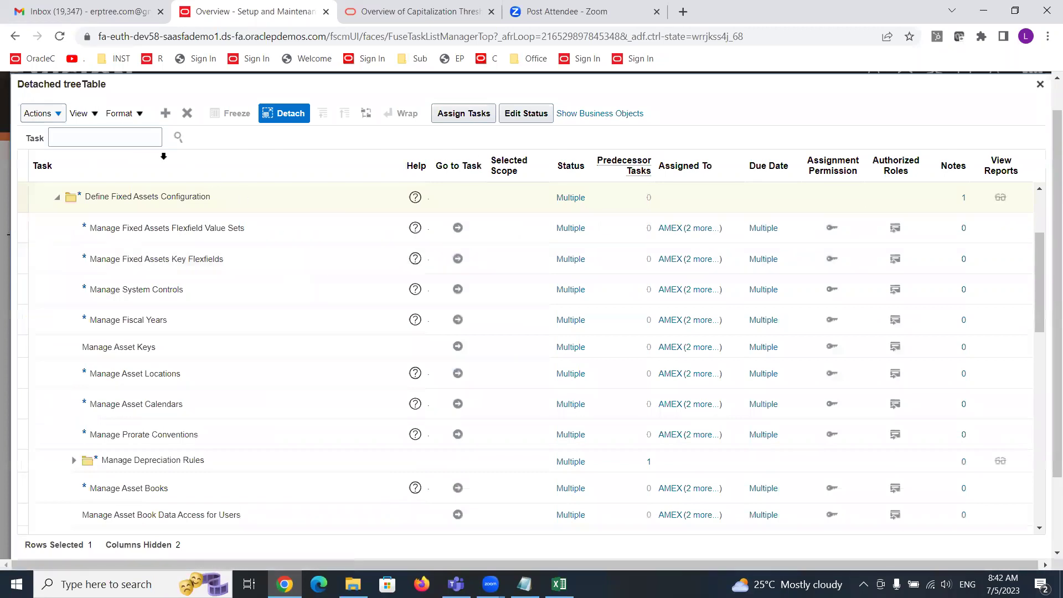
click(109, 137)
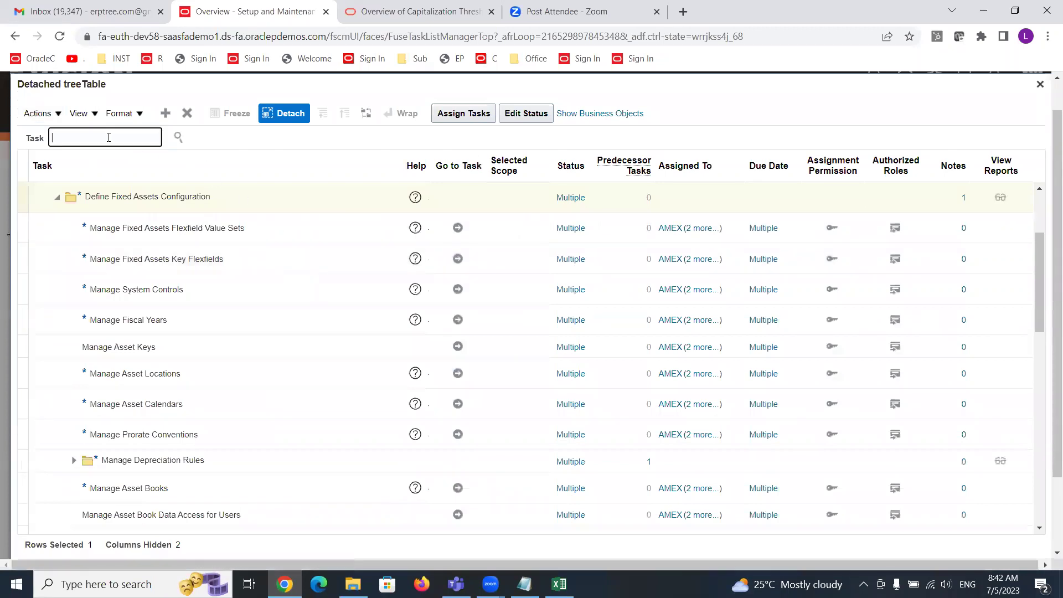
text(assets)
key(Return)
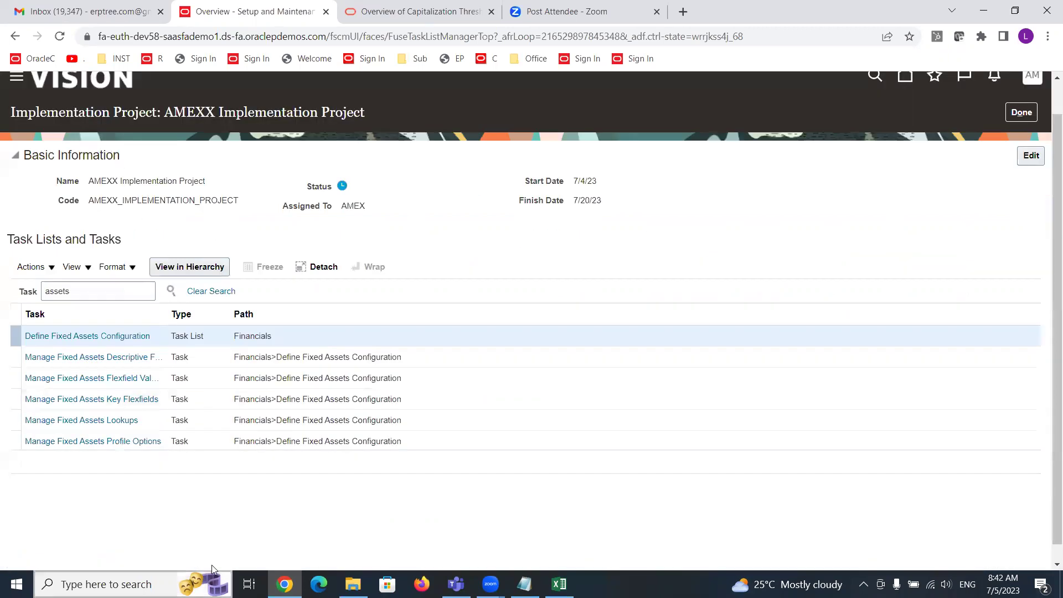
click(128, 420)
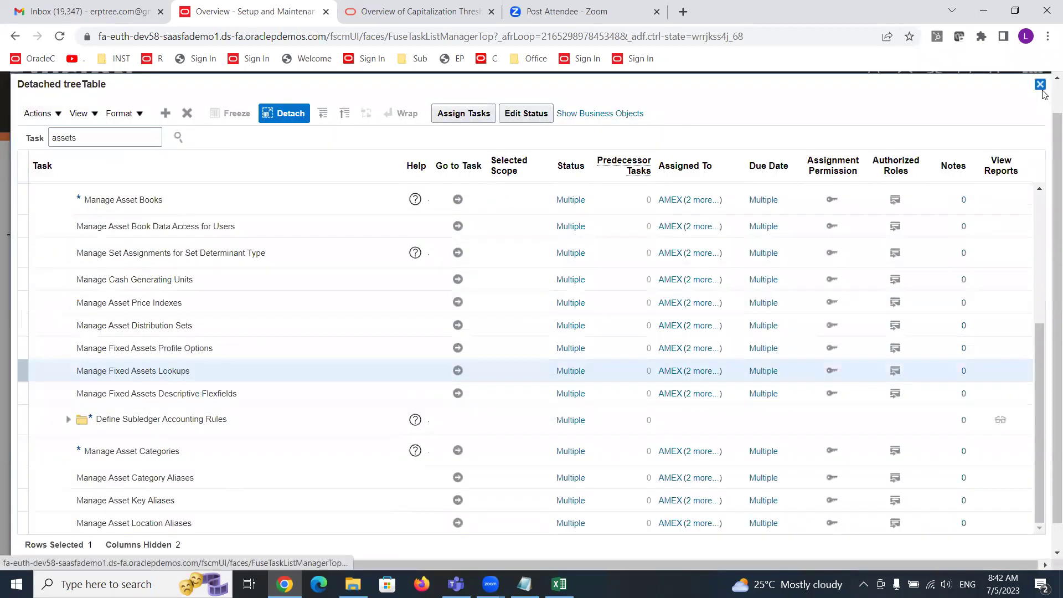
click(1040, 84)
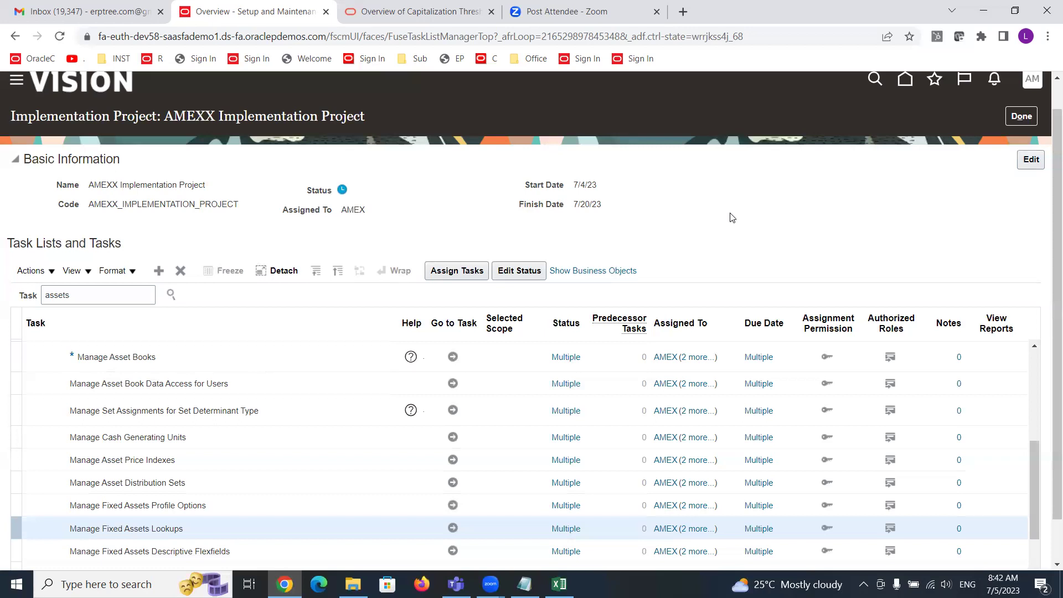
Step: Return to the implementation projects overview and reopen AMEXX Implementation Project
click(1021, 117)
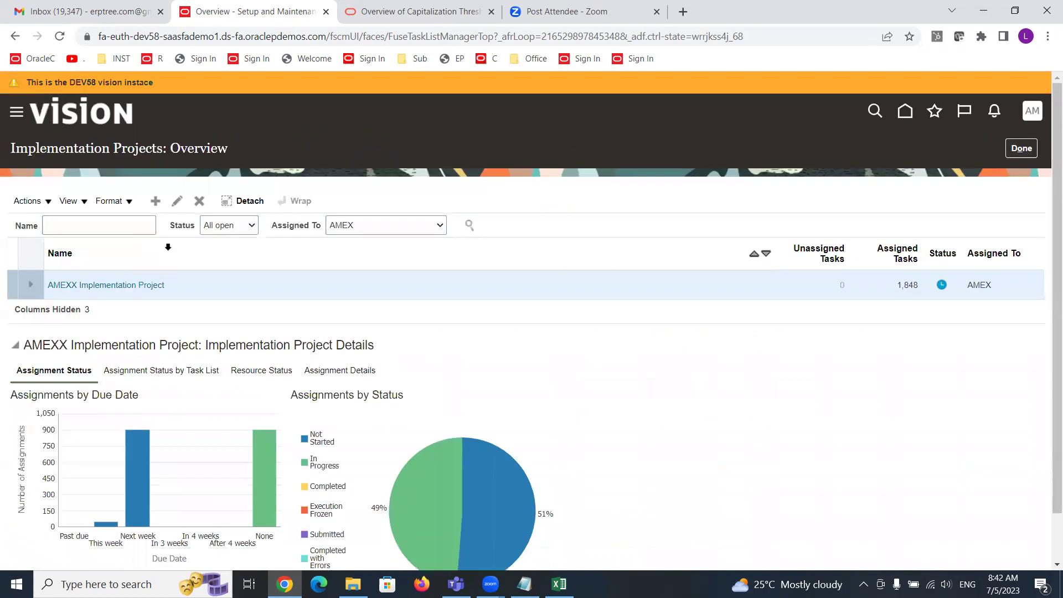
click(139, 286)
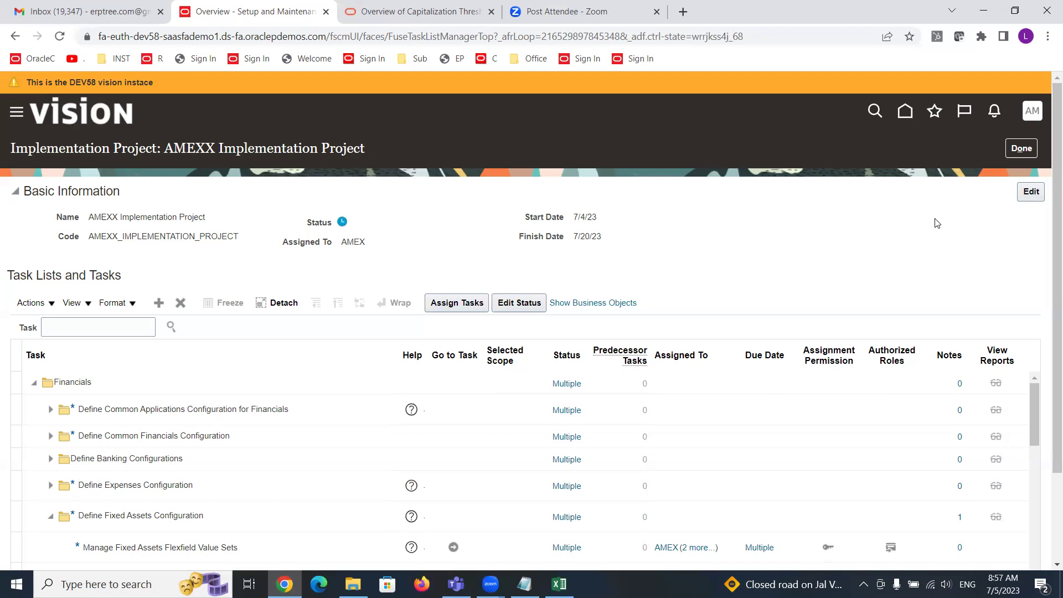
Step: Switch to the Excel training sheet and enter the headings Date in B267, Description in D267 and Amount in F267
mouse_move(559, 581)
click(564, 554)
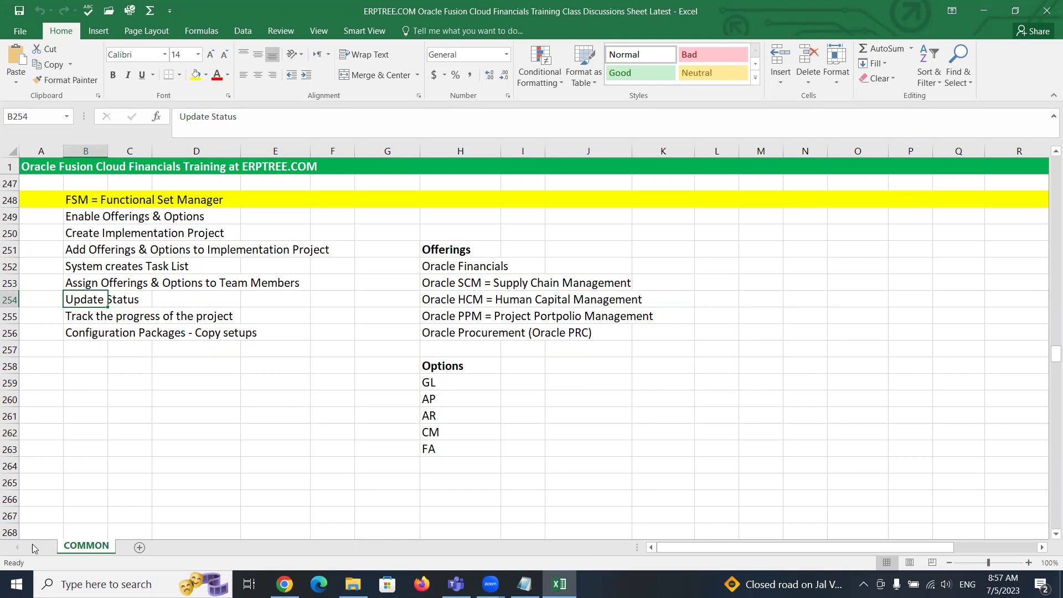
click(85, 513)
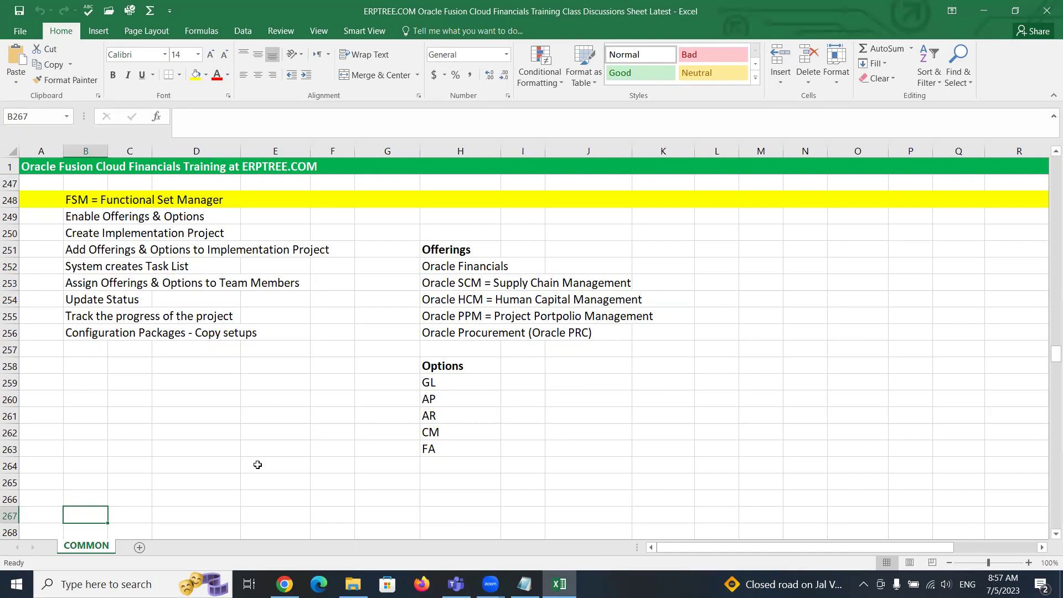
scroll(312, 423, down, 2)
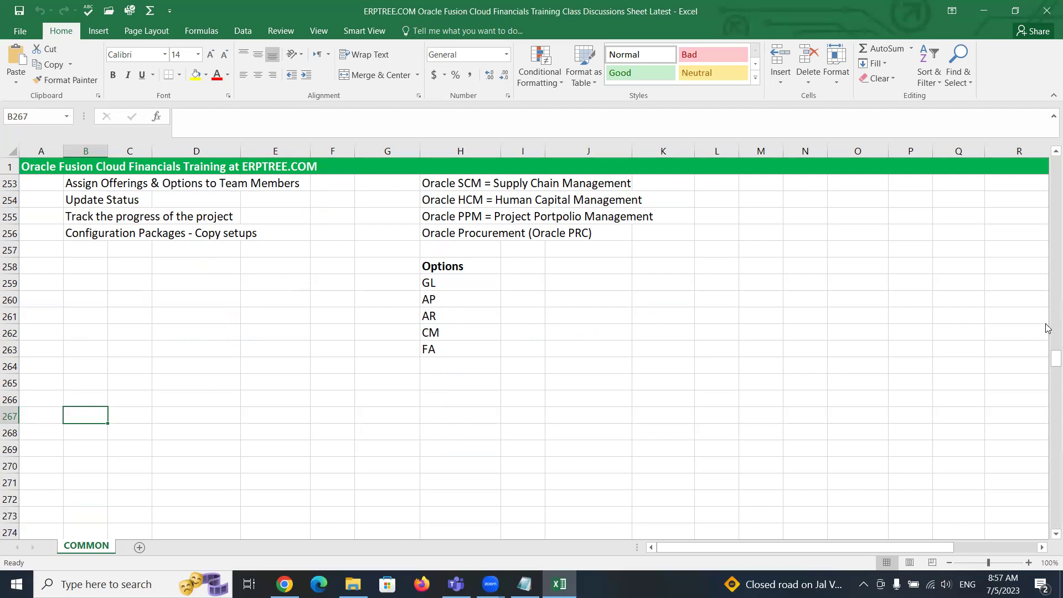
text(Date)
key(Tab)
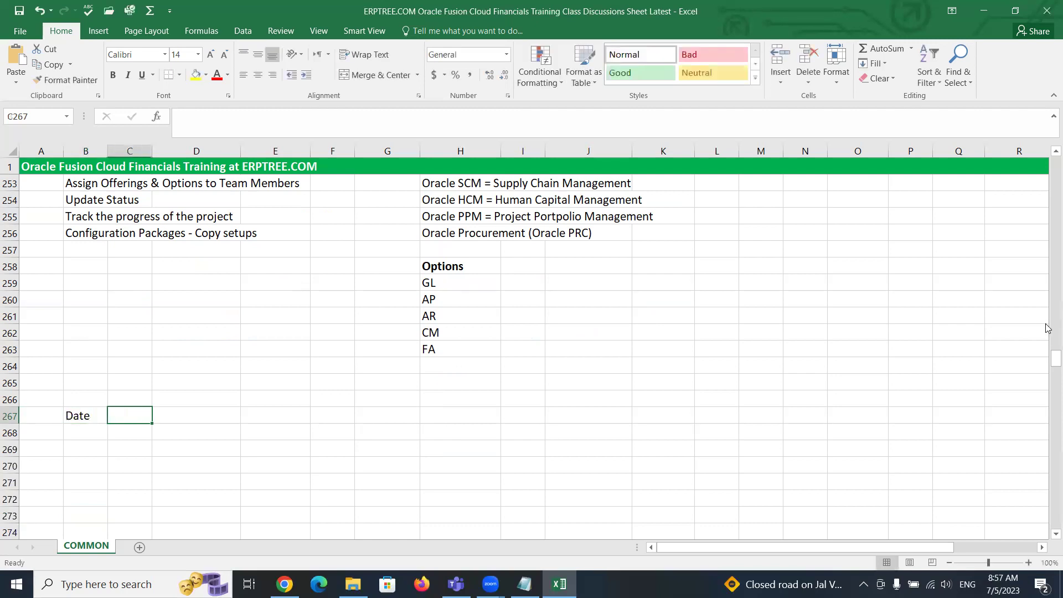
key(Tab)
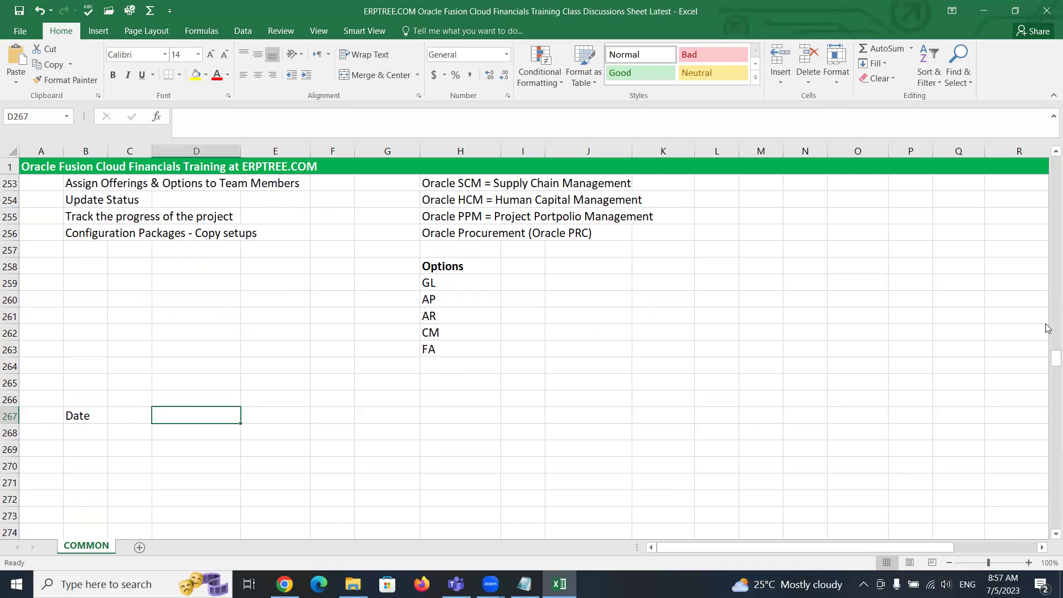
text(Description)
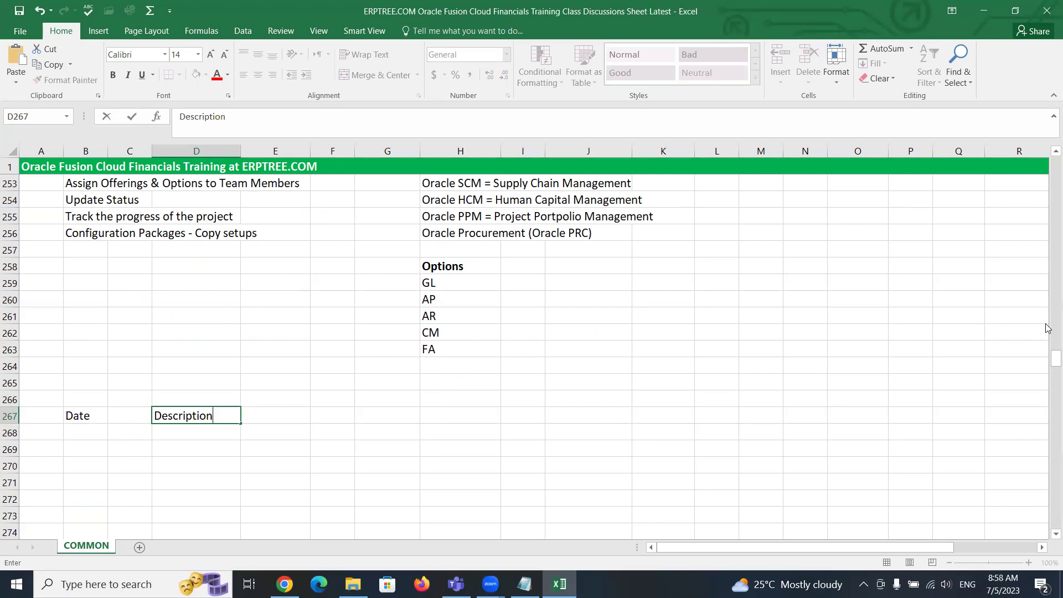
key(Tab)
key(Tab)
text(Amount)
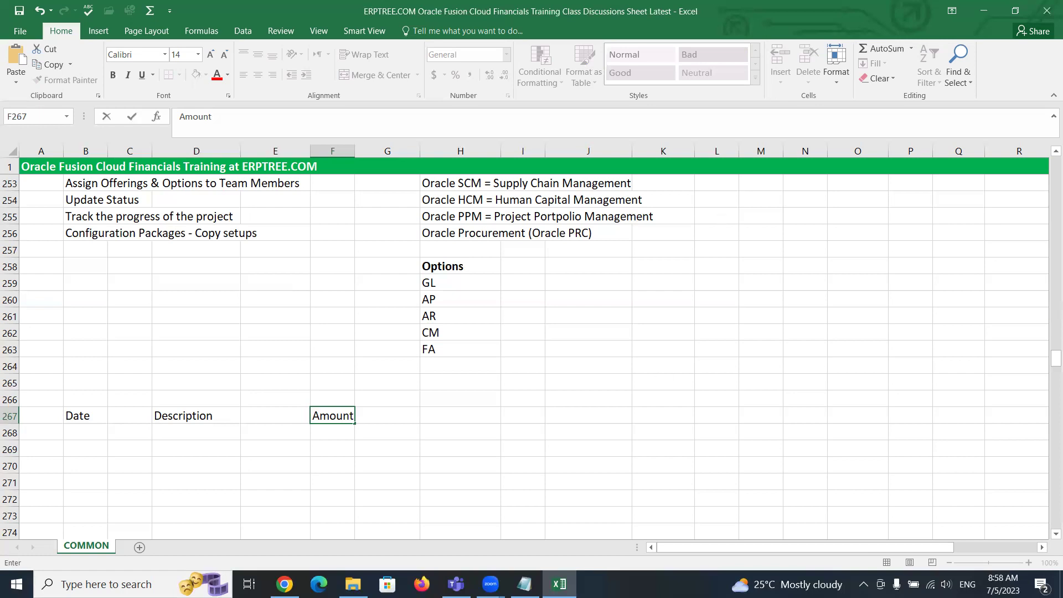
Step: Enter the heading Calendar in B270 and make it bold
click(81, 409)
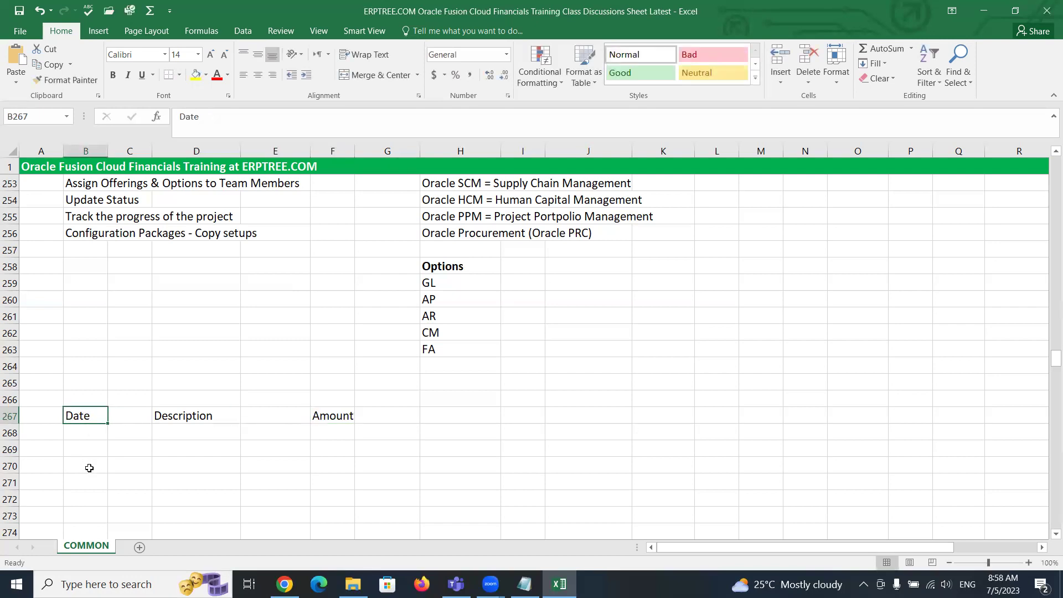
click(87, 461)
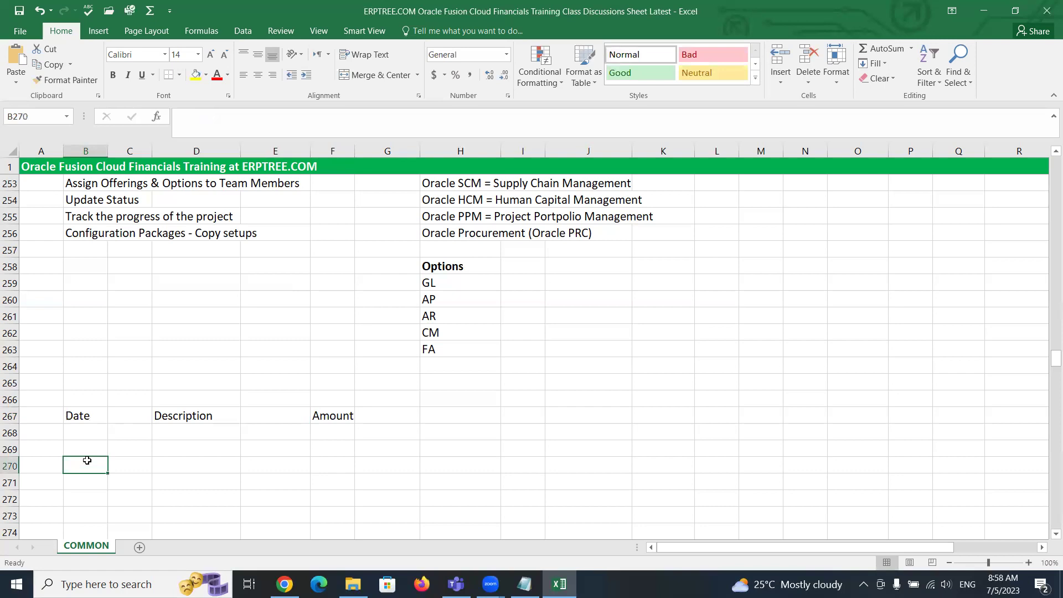
text(Calendar)
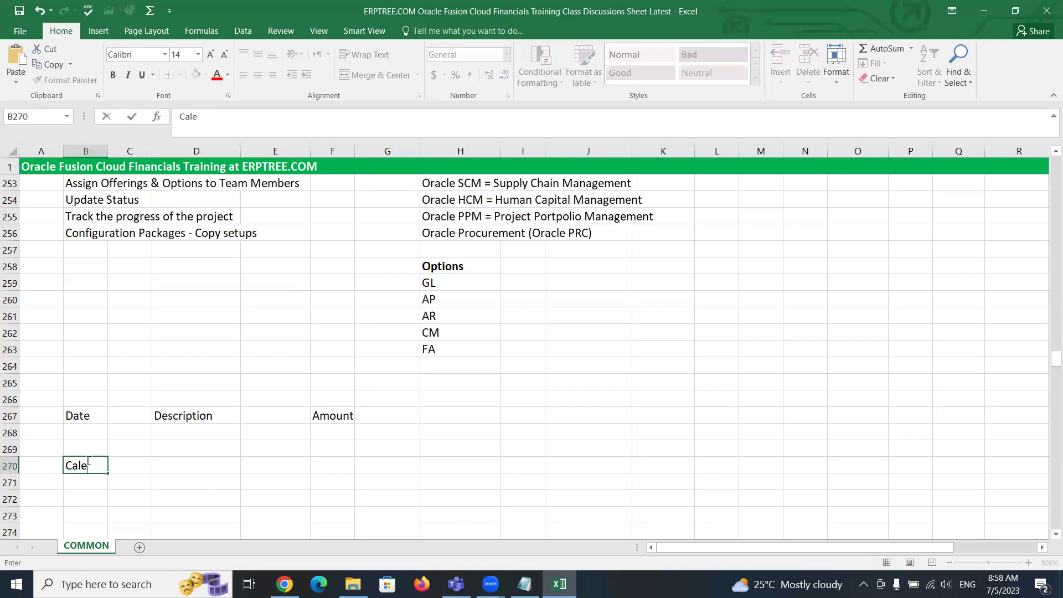
key(Tab)
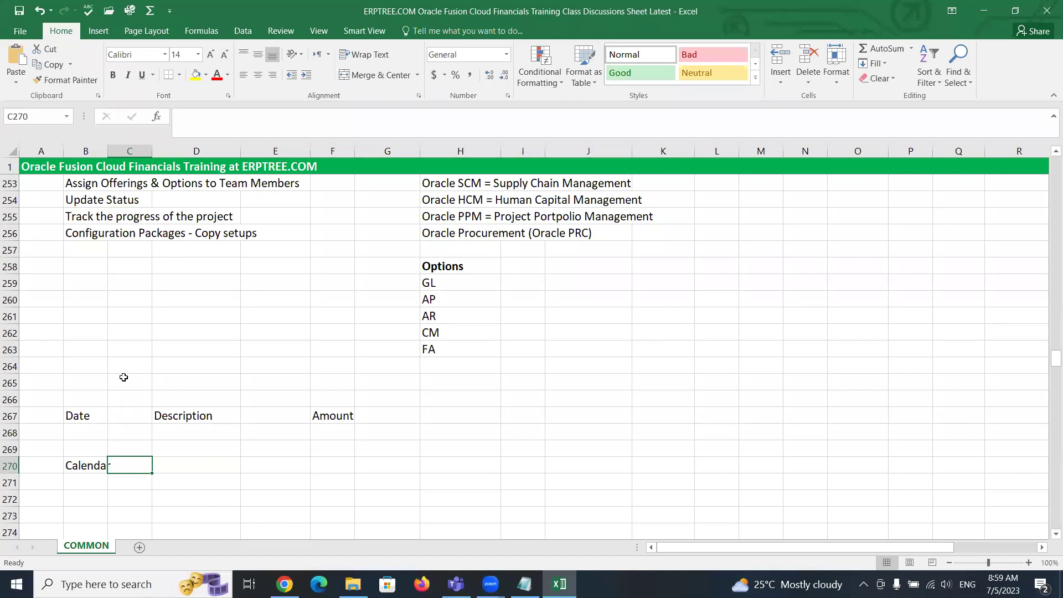
scroll(124, 376, down, 1)
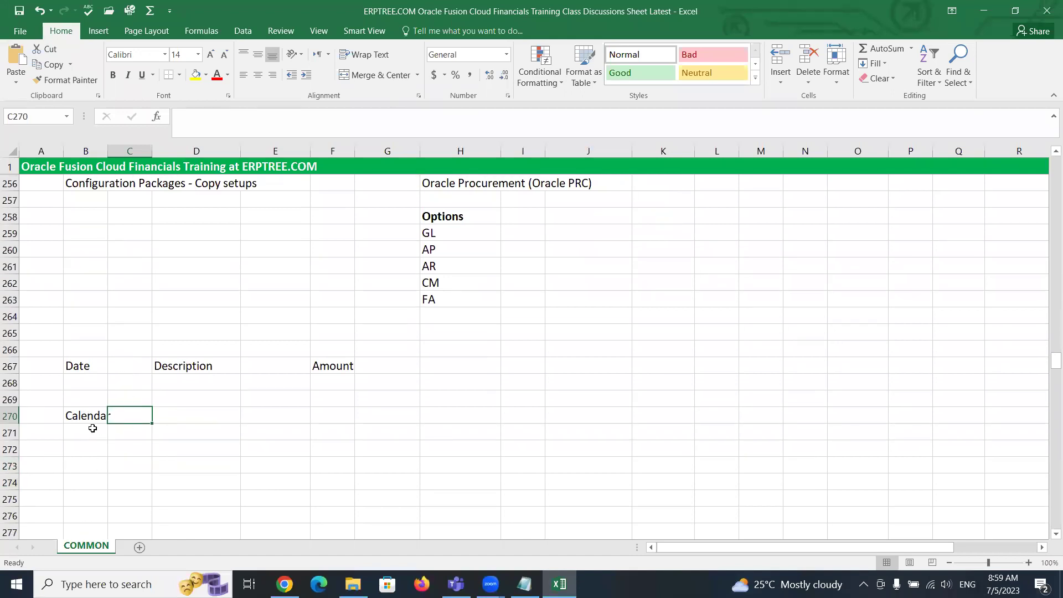
click(91, 428)
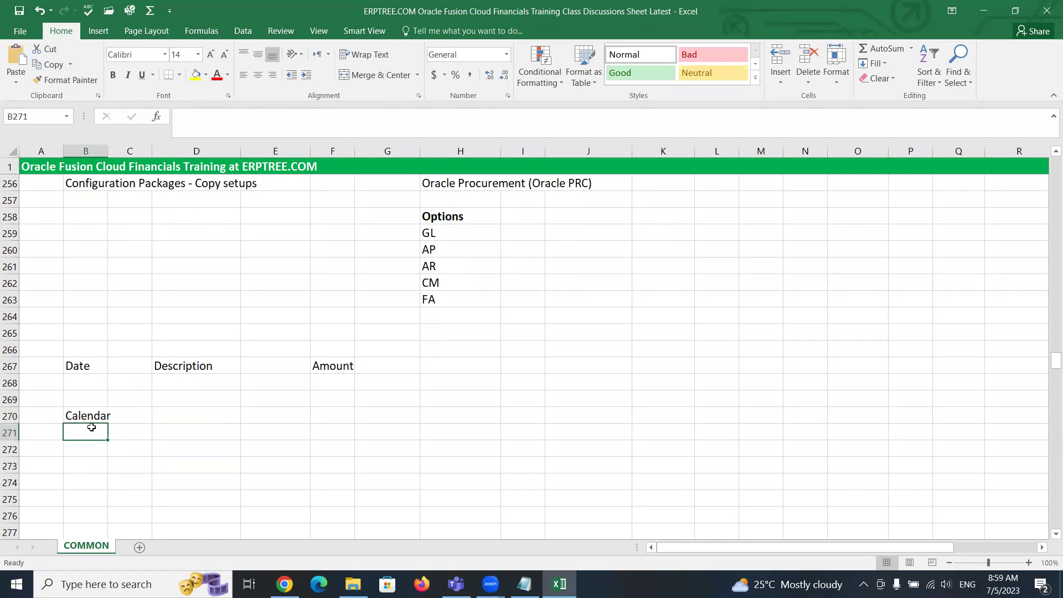
click(89, 417)
key(ctrl+b)
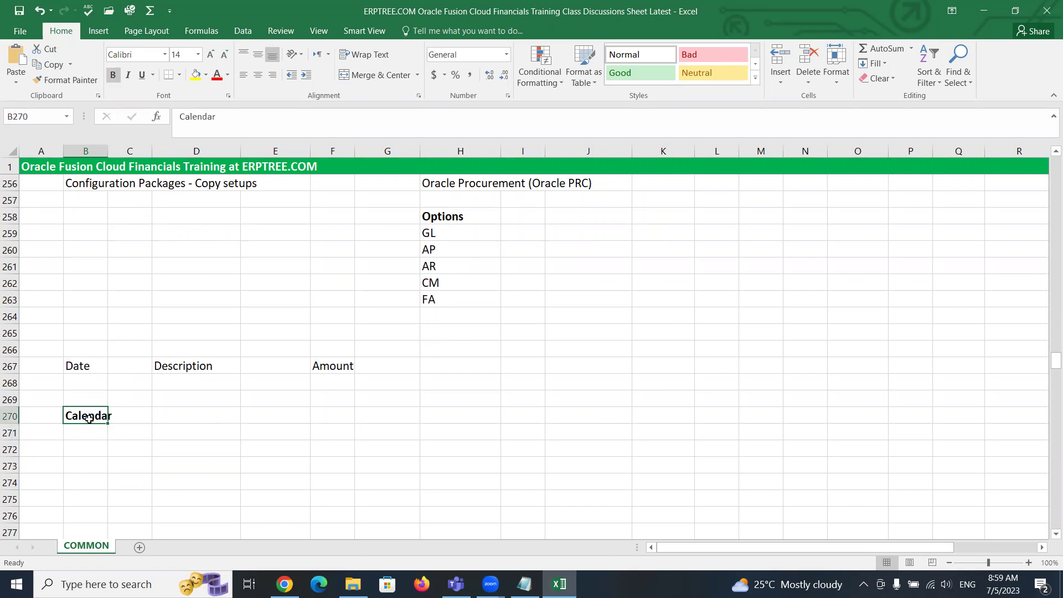
Step: List Financial Year, Monthly and Adjustment Periods in B271 to B273 under the Calendar heading
click(88, 430)
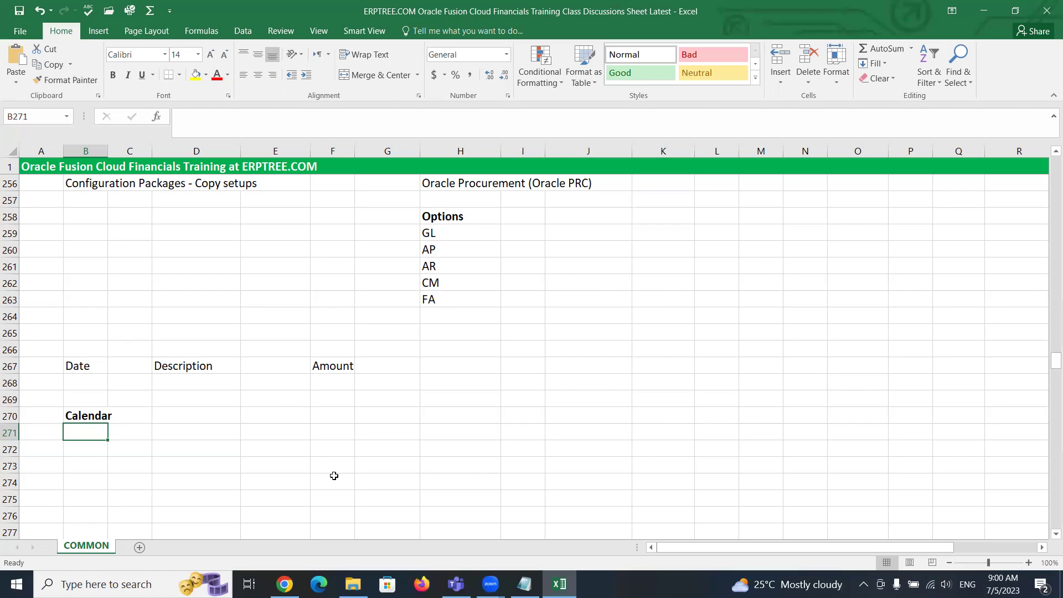
text(Fi)
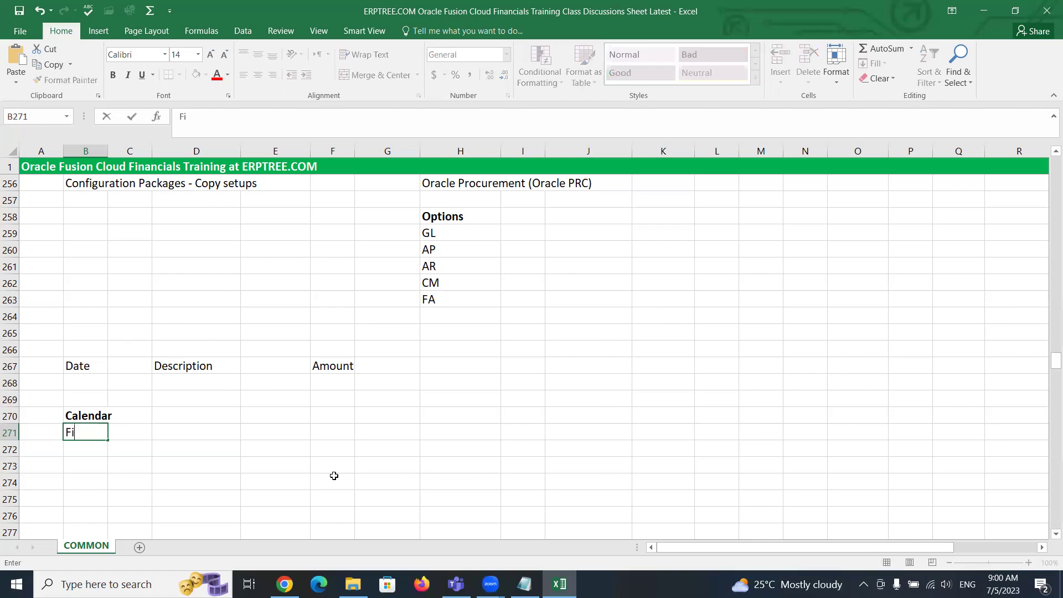
text(nancial Year)
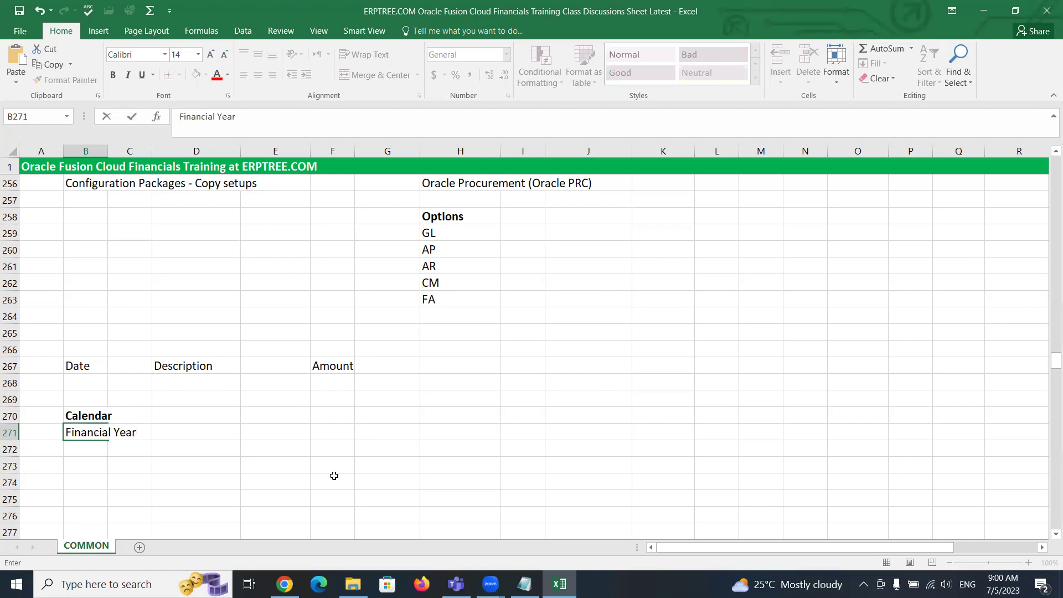
key(Return)
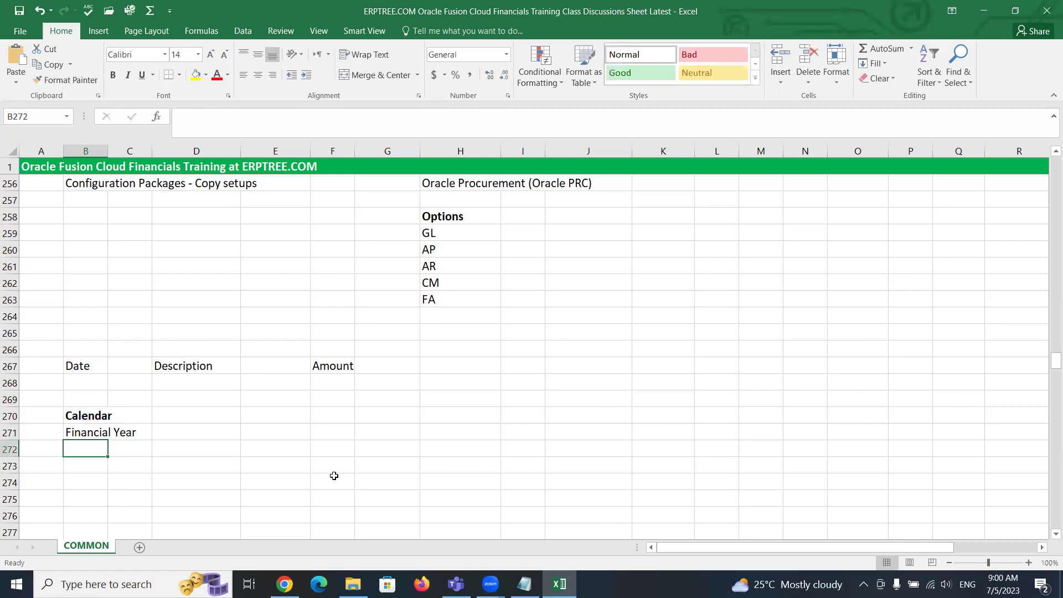
text(Monthly)
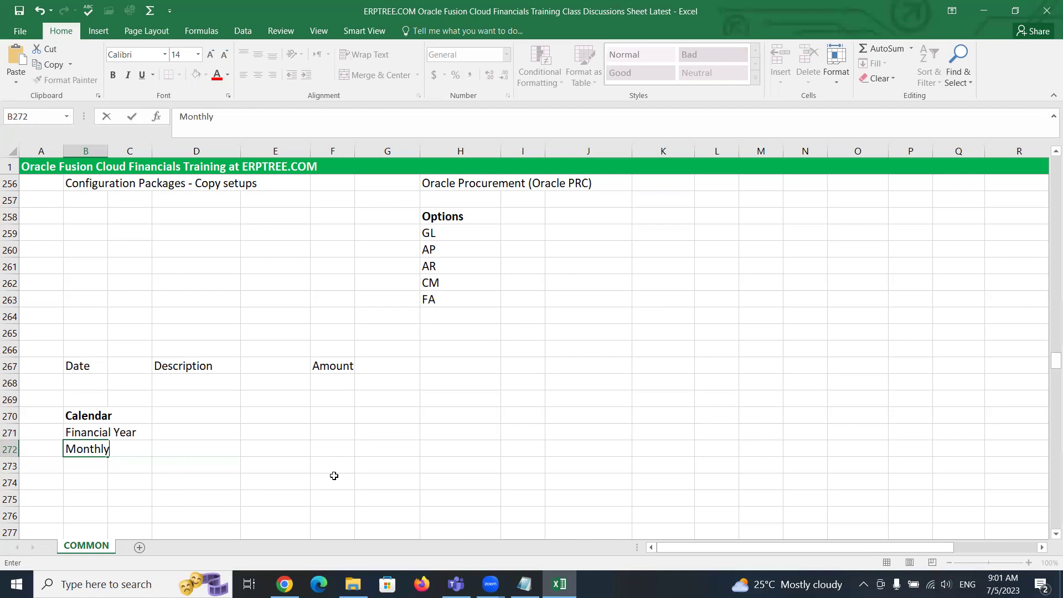
key(Return)
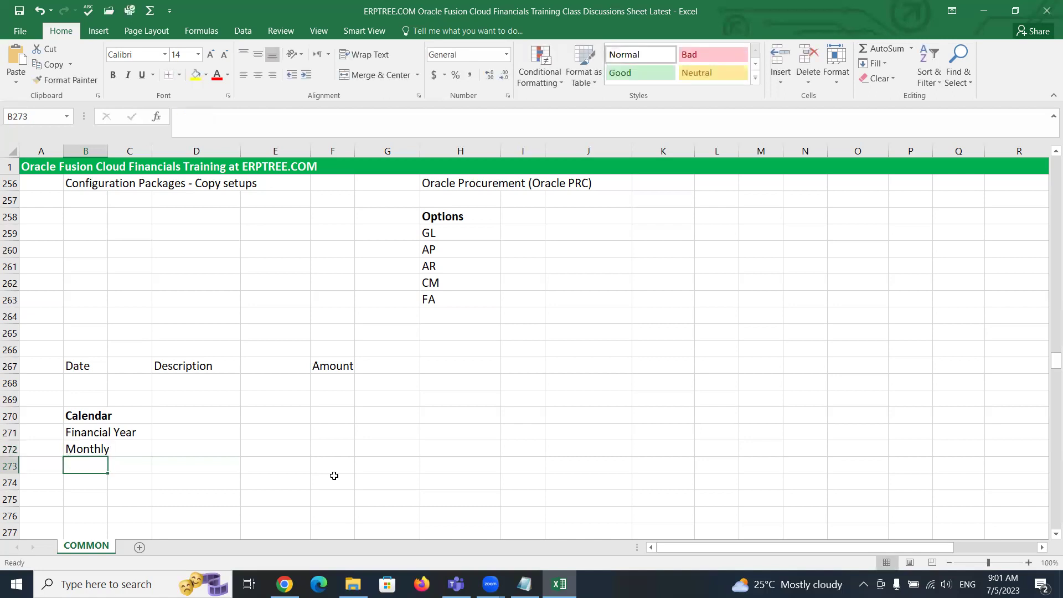
text(Adjus)
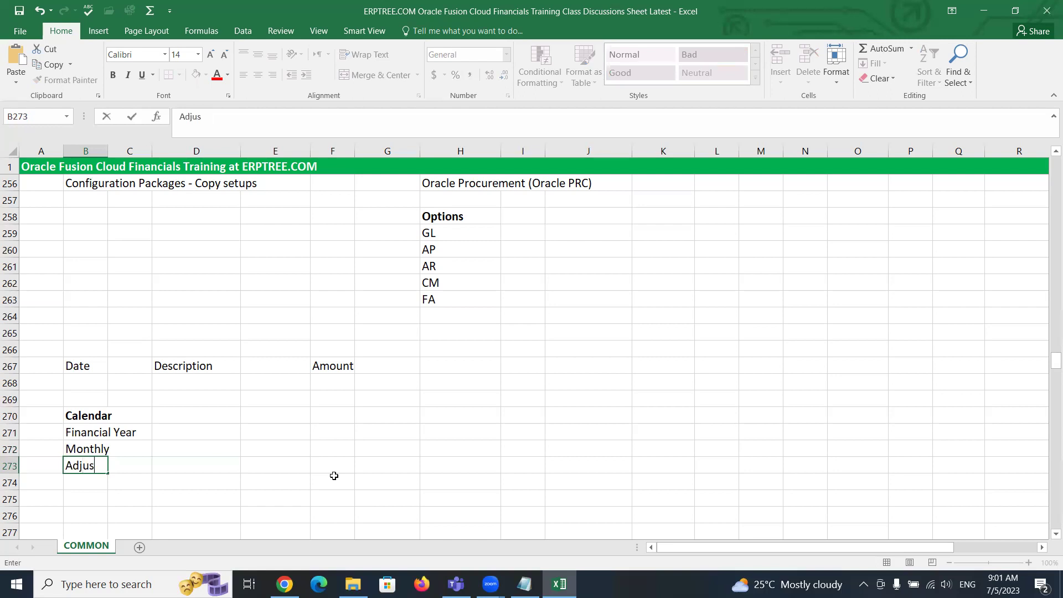
text(tment Periods)
Step: Extend the Monthly entry in B272 to read "Monthly - 12 Periods"
click(81, 447)
click(240, 116)
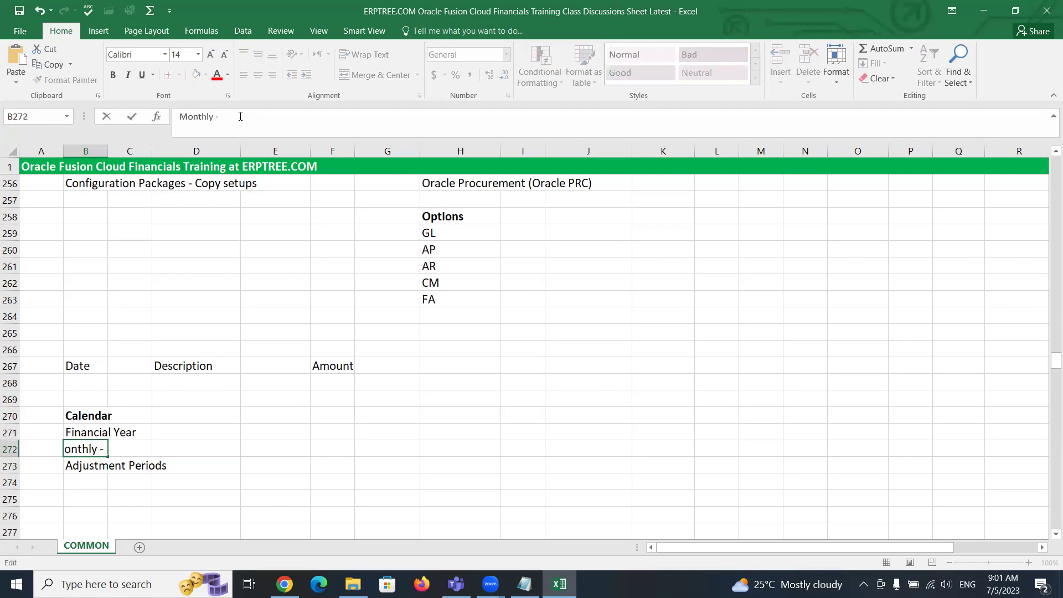
text(- 12 Periods)
key(Return)
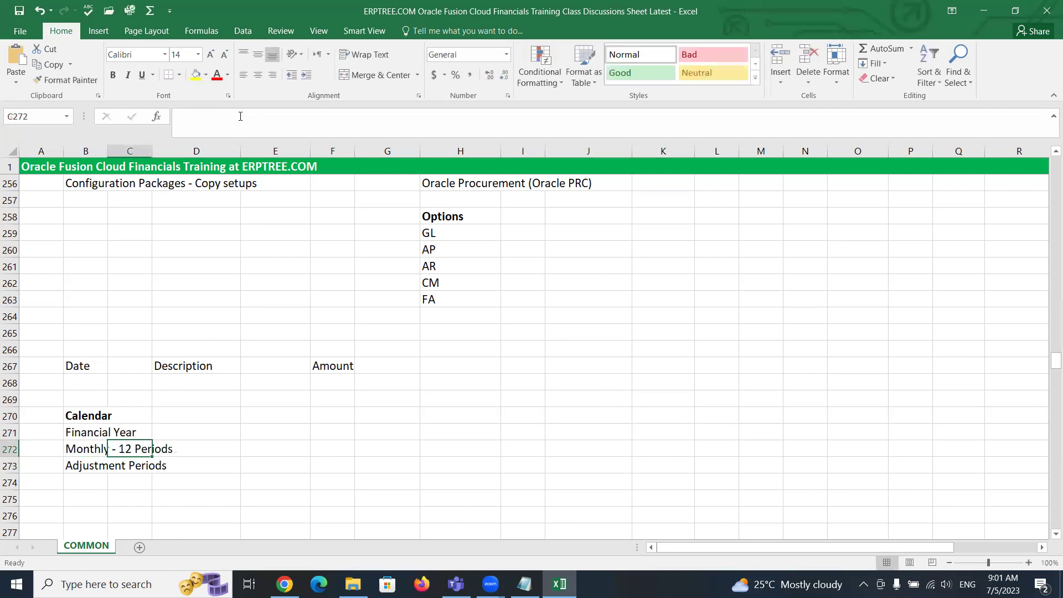
click(221, 492)
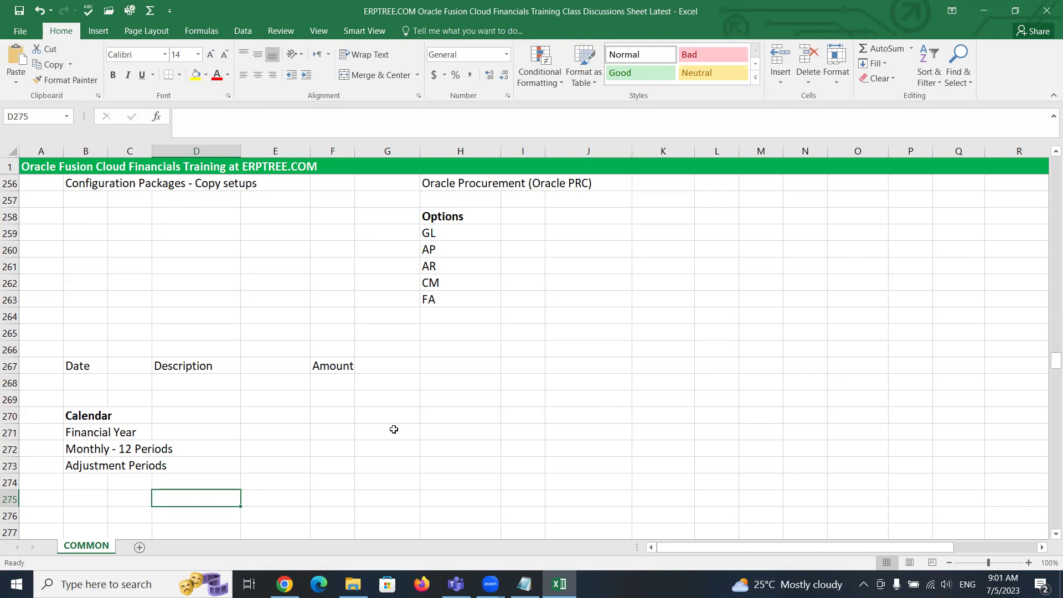
click(80, 444)
drag(81, 444, 166, 447)
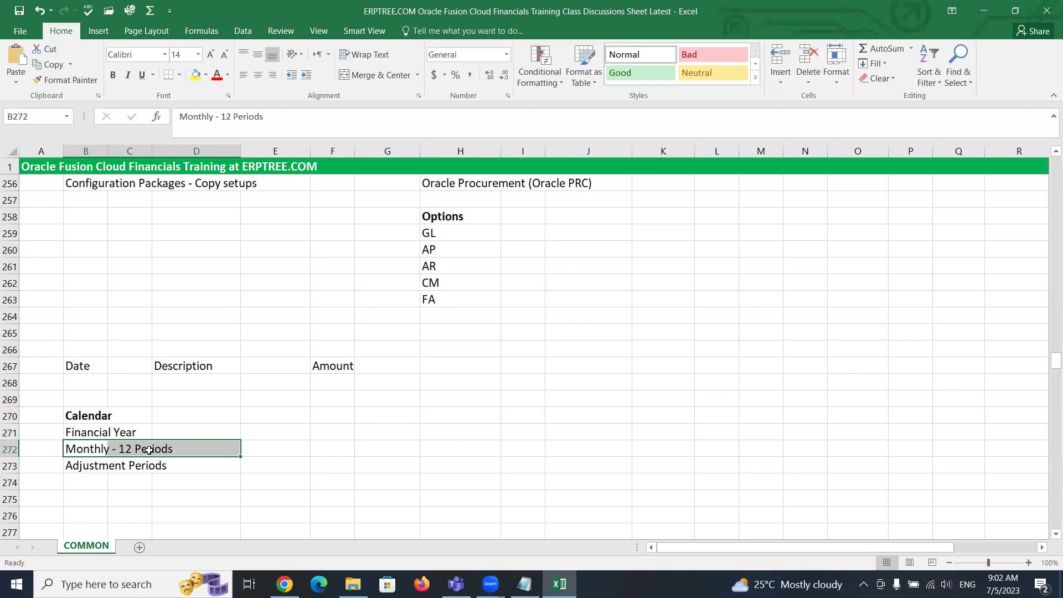
click(86, 465)
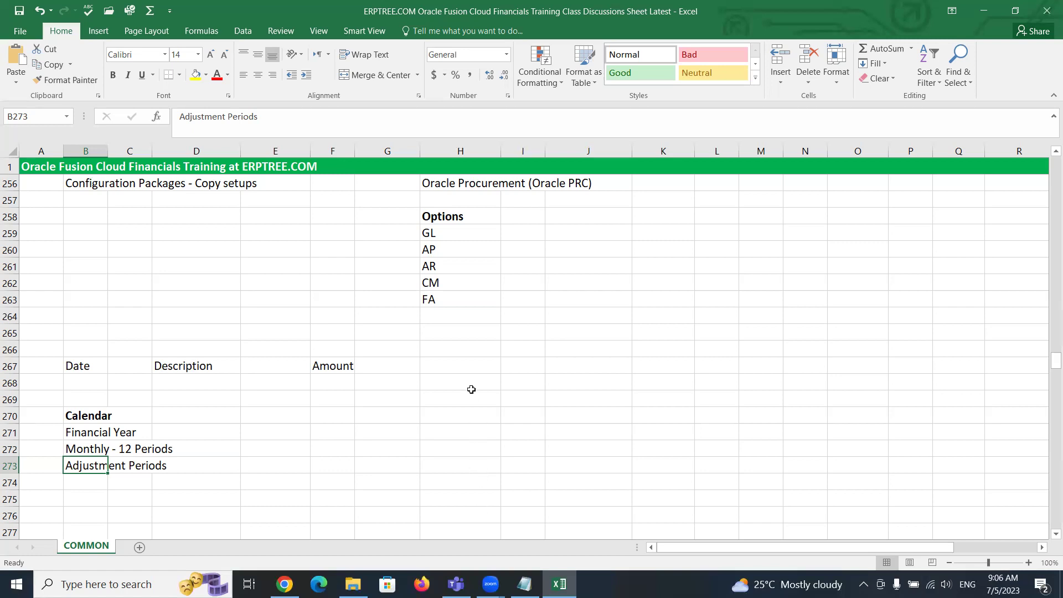
click(344, 418)
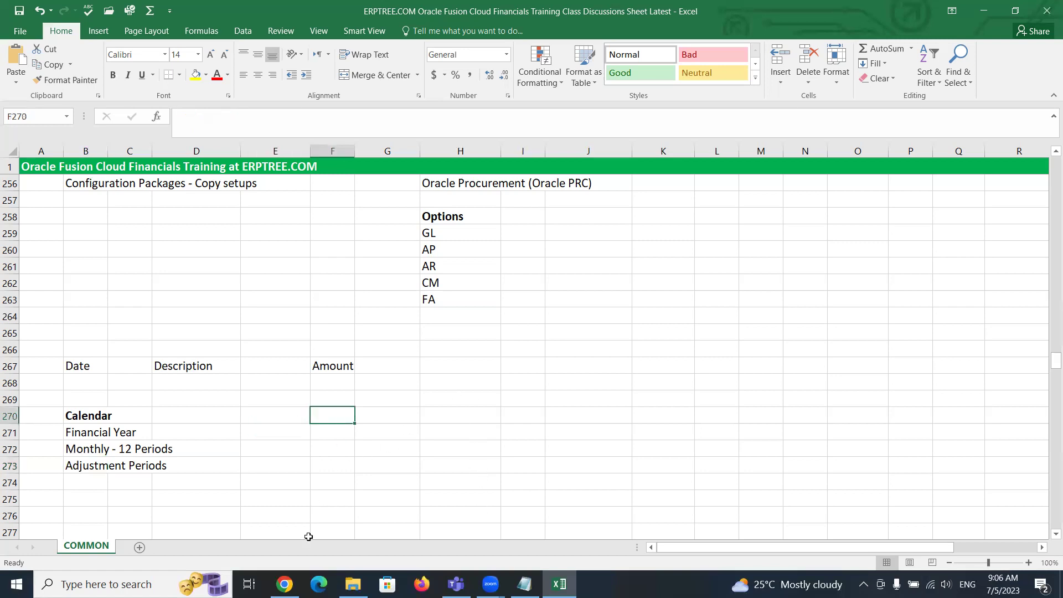
Step: Switch to the AMEXX Implementation Project in Chrome and expand Define Common Financials Configuration and its Define Tax Configuration task list
mouse_move(285, 584)
click(285, 548)
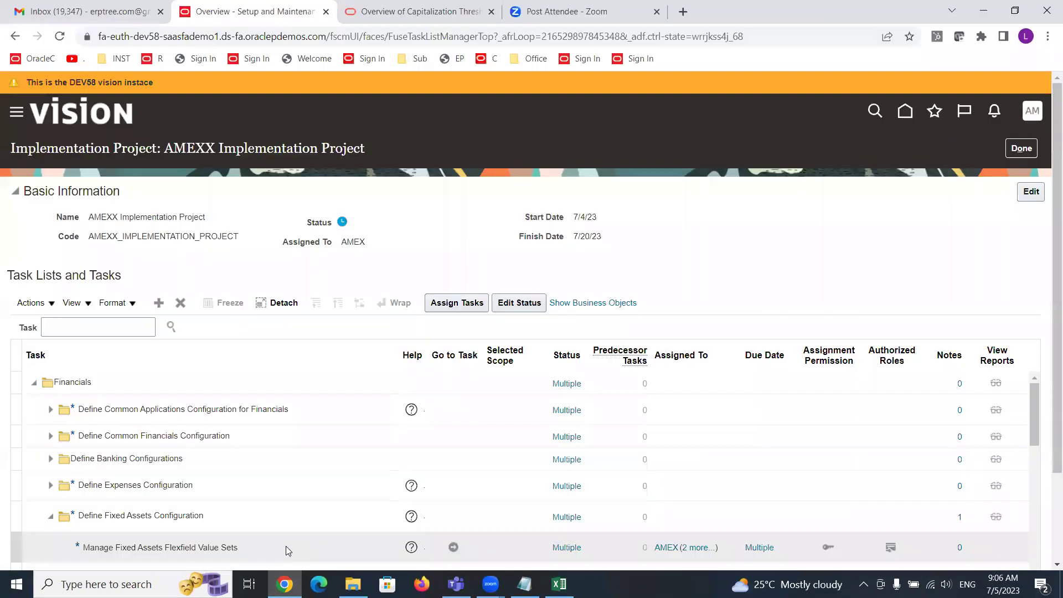
click(96, 327)
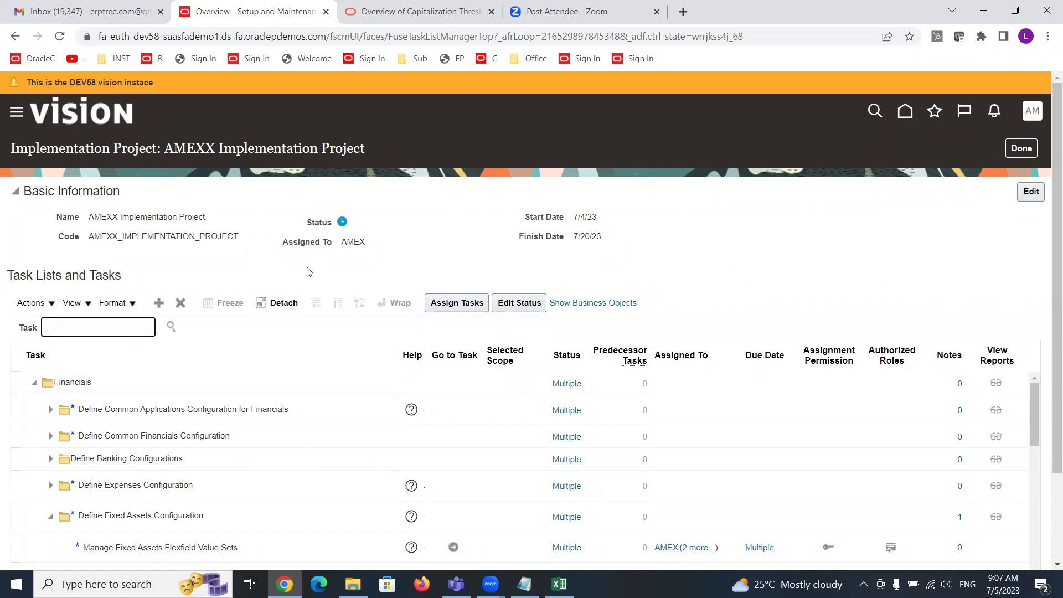
scroll(308, 270, down, 2)
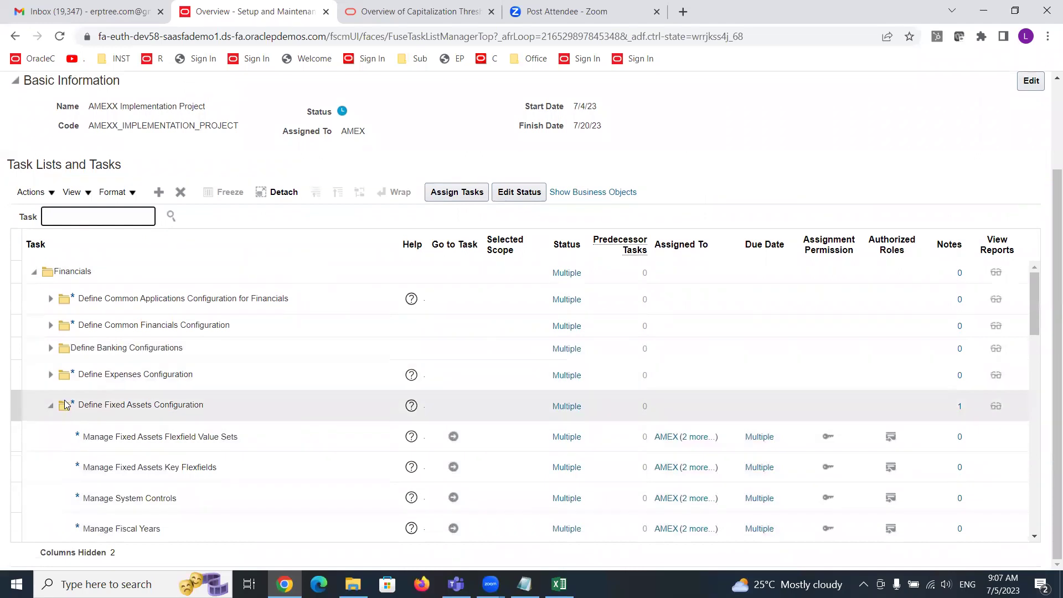
click(51, 407)
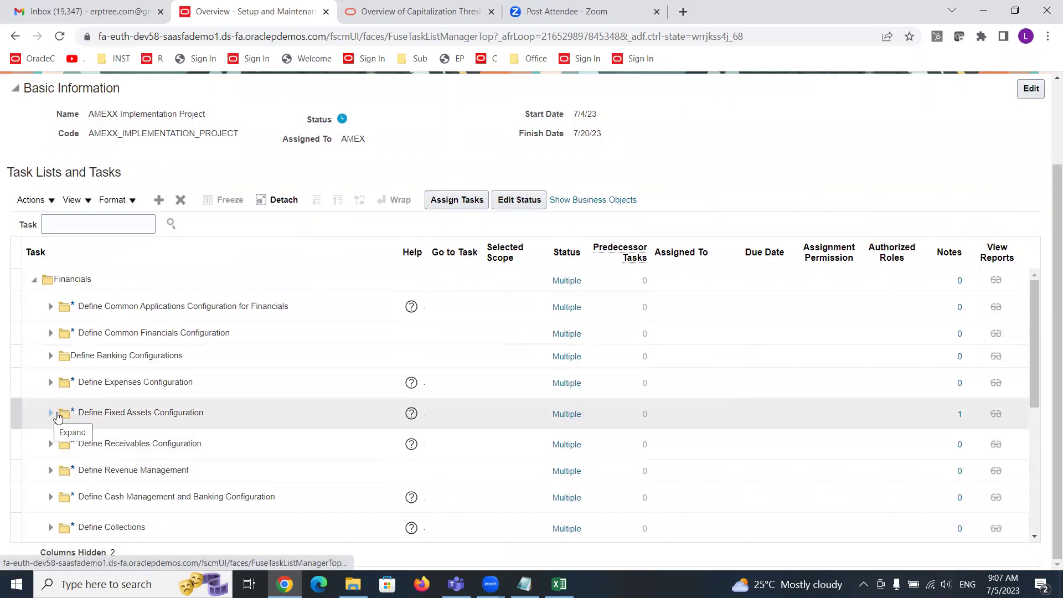
click(52, 417)
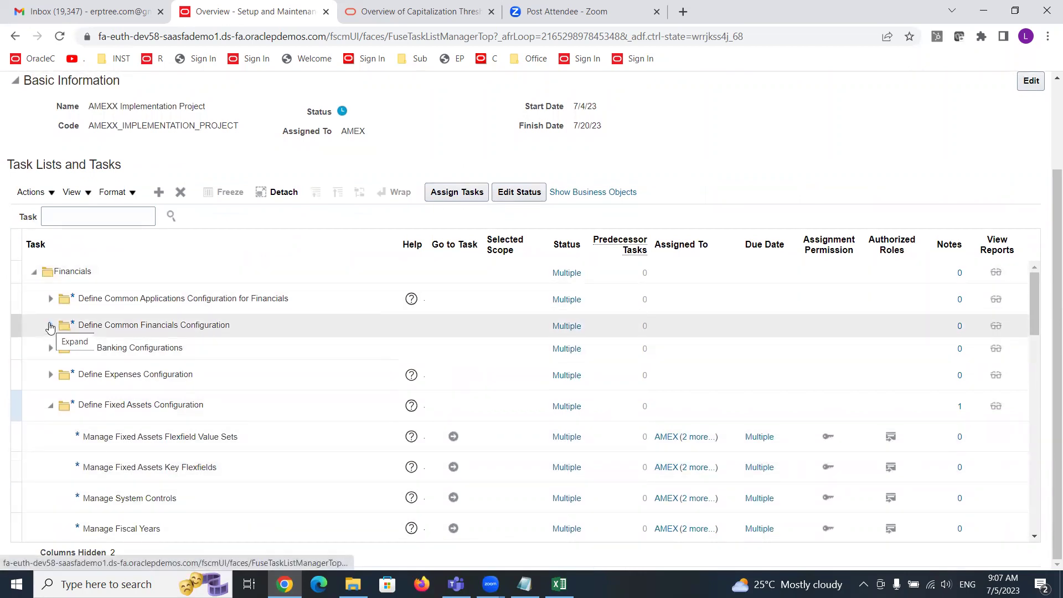
click(50, 328)
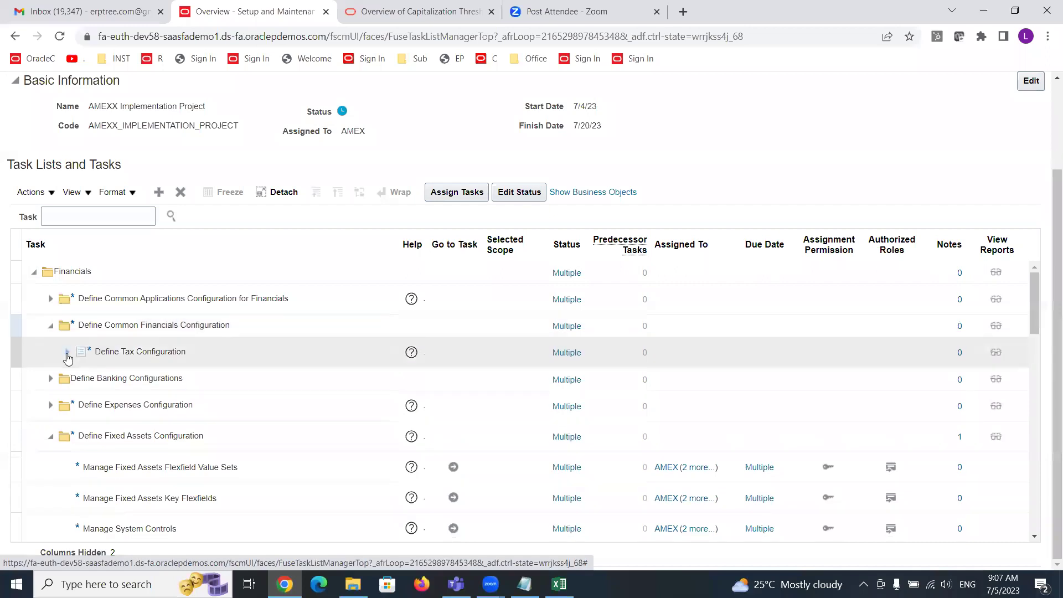
click(67, 353)
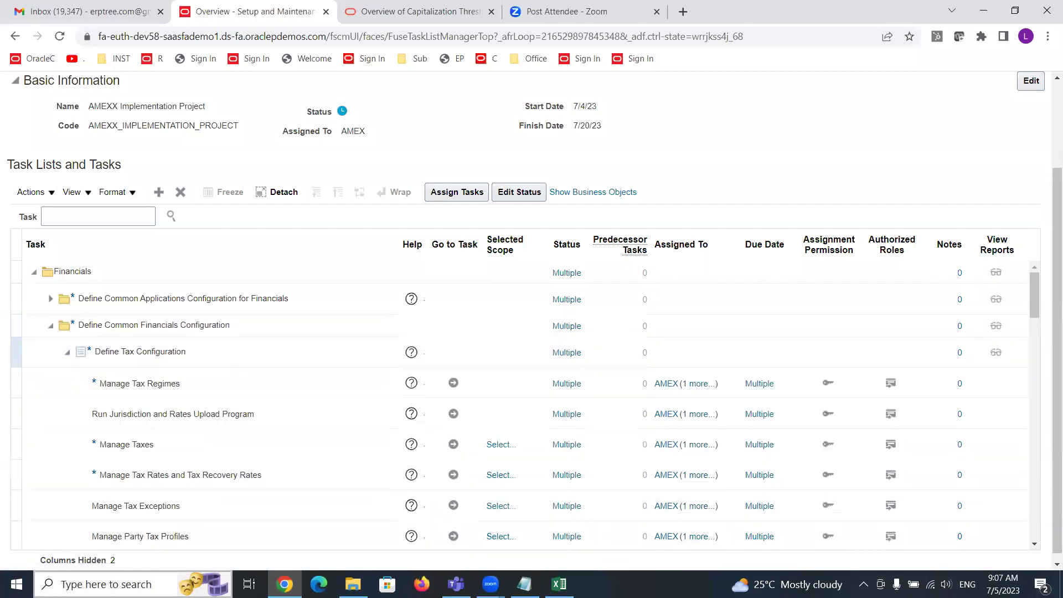
Step: Collapse the Financials folder and enter "calendar" as the task search term
click(70, 217)
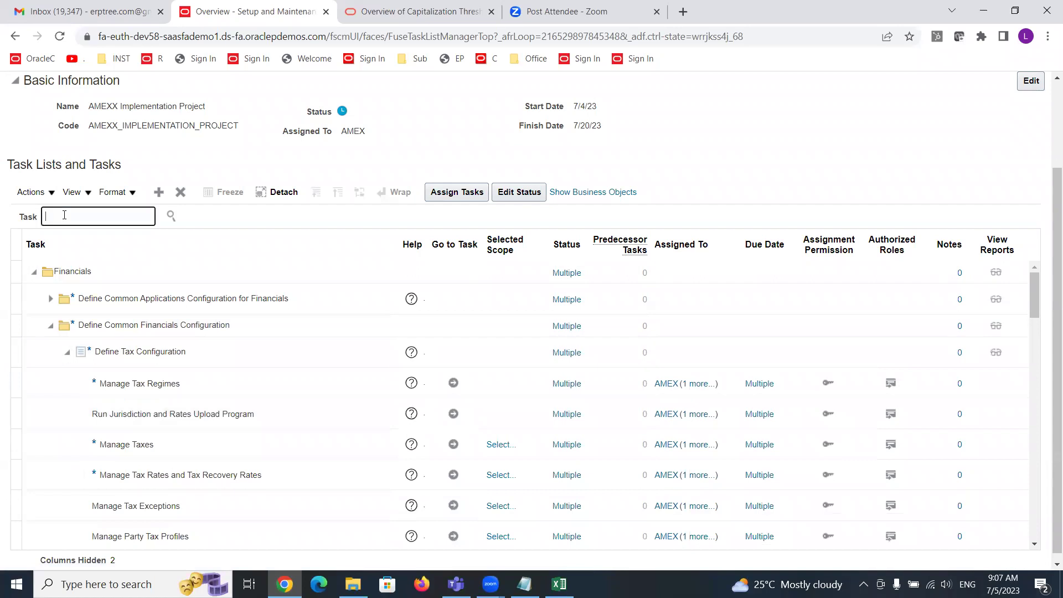
click(34, 272)
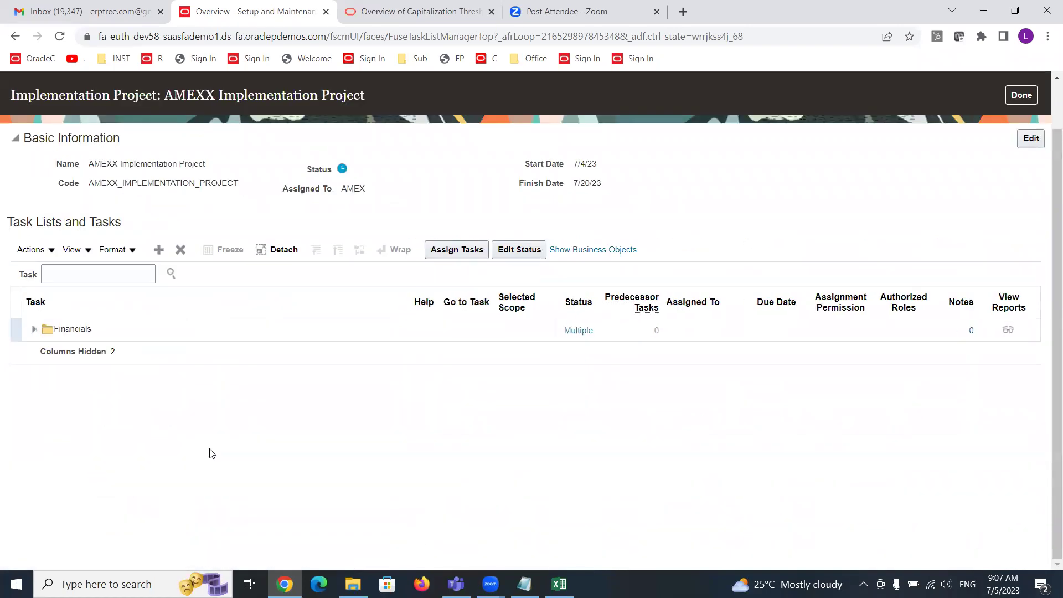
click(86, 271)
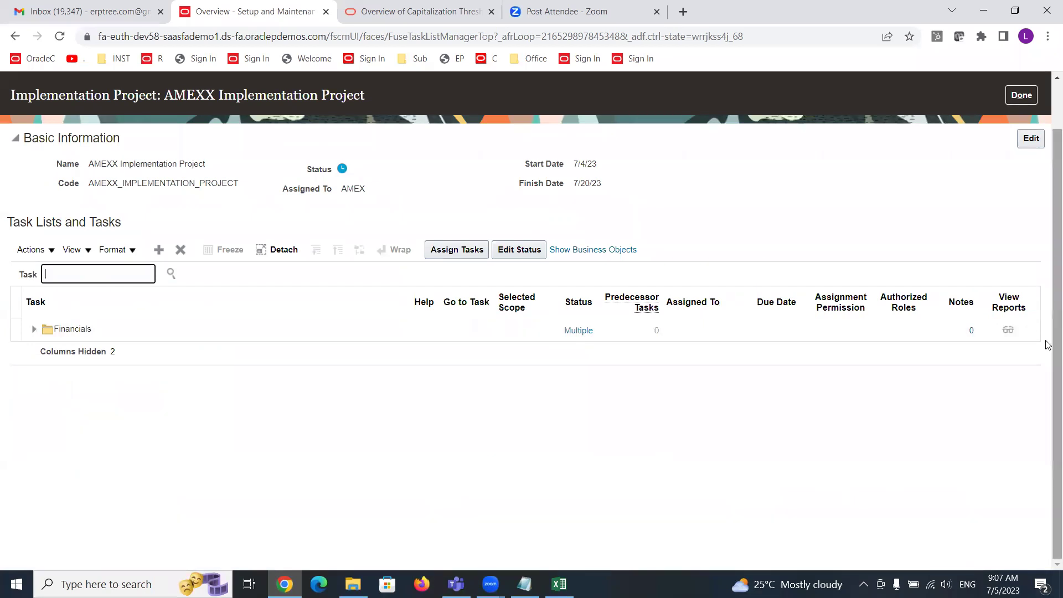
text(calendar)
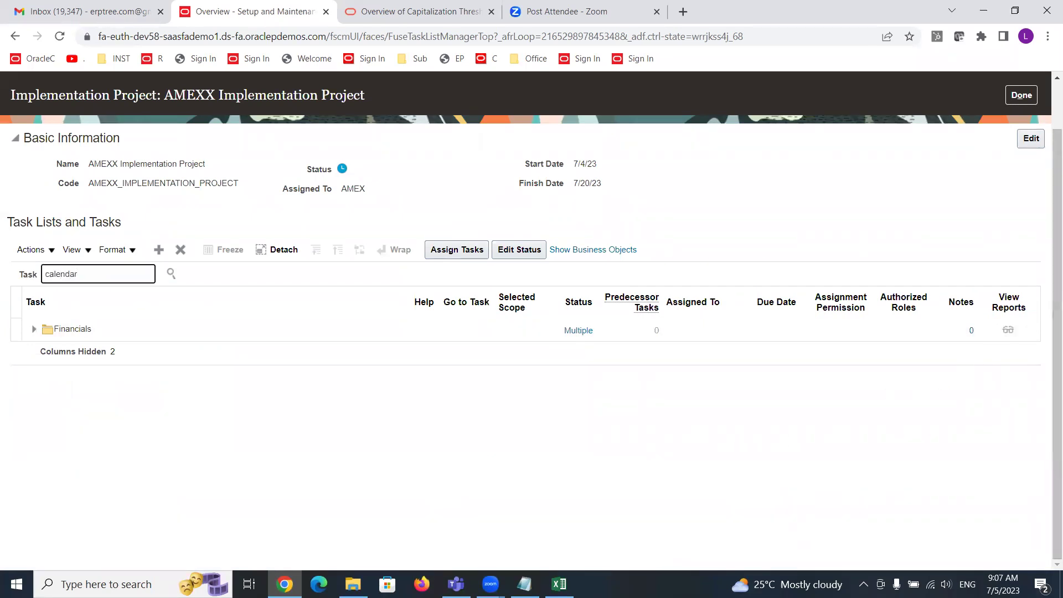
Step: Switch to the Excel training sheet, extend the heading in B270 to "Calendar/Accounting Calendar" and save the workbook
click(559, 584)
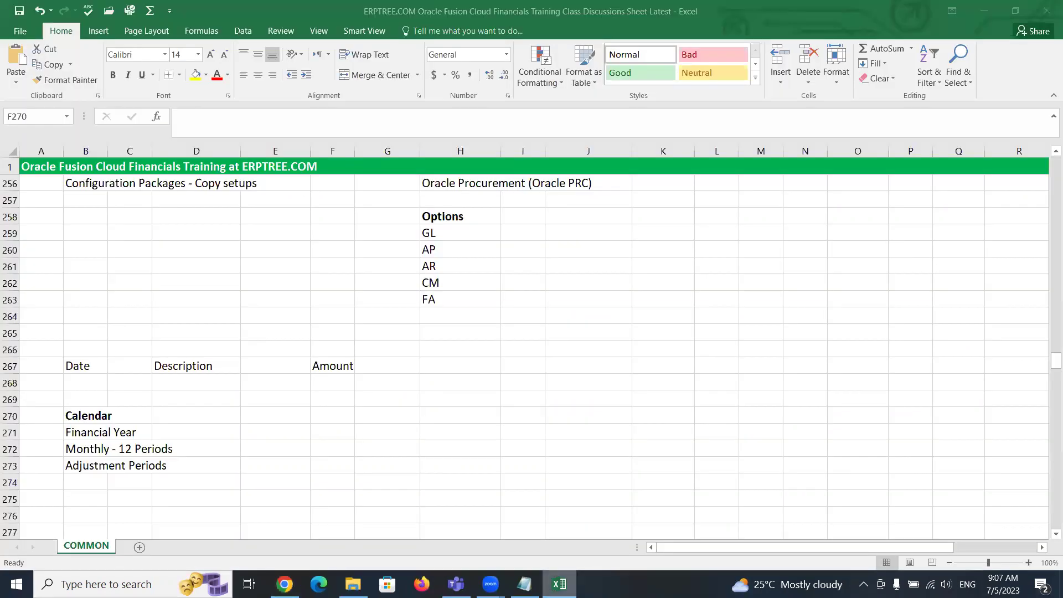
click(67, 417)
click(265, 111)
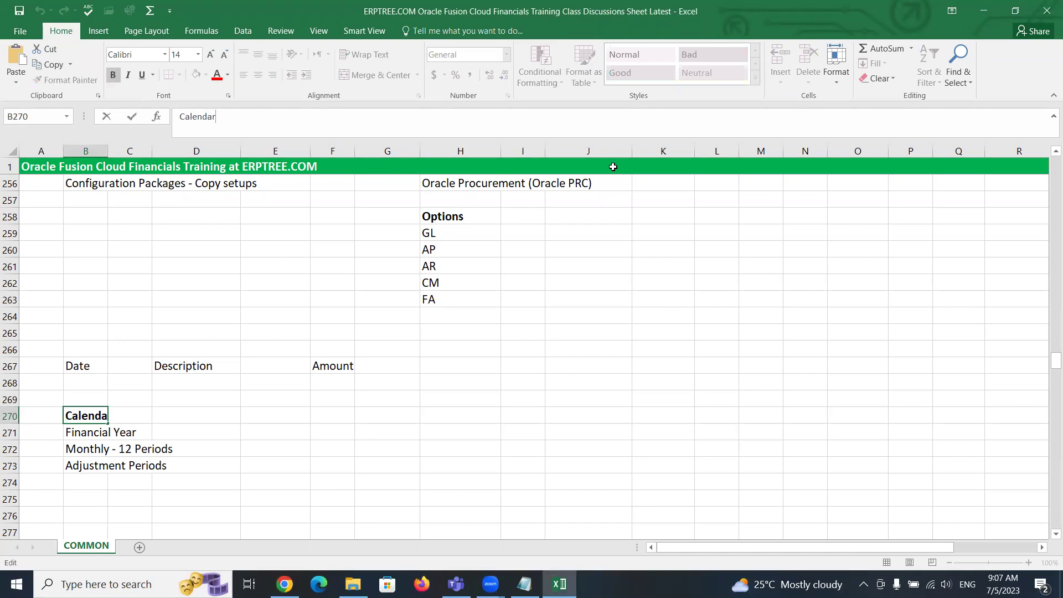
text(/Accounting Calendar)
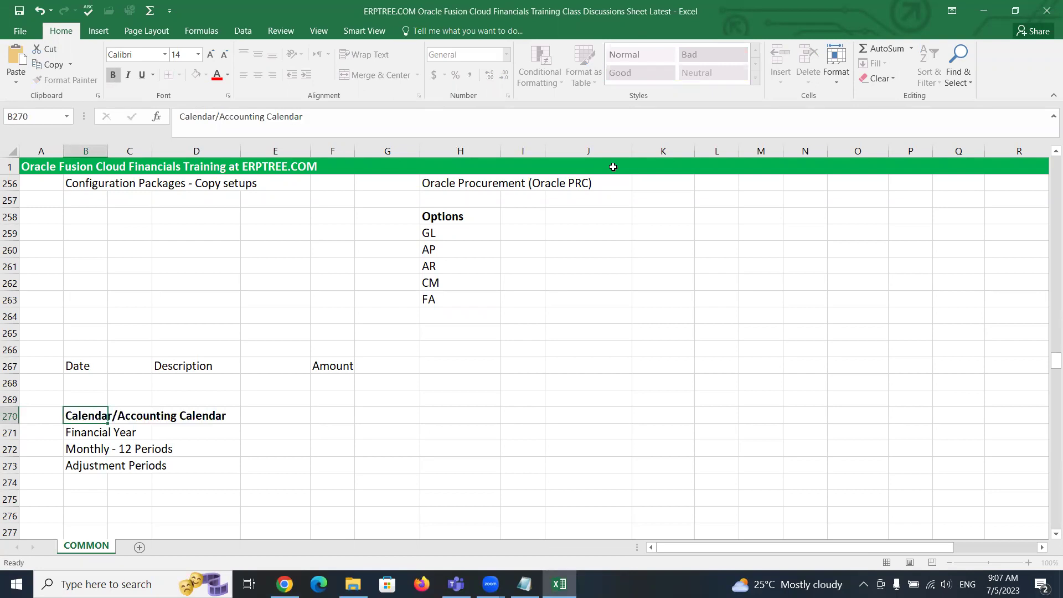
click(324, 445)
key(ctrl+s)
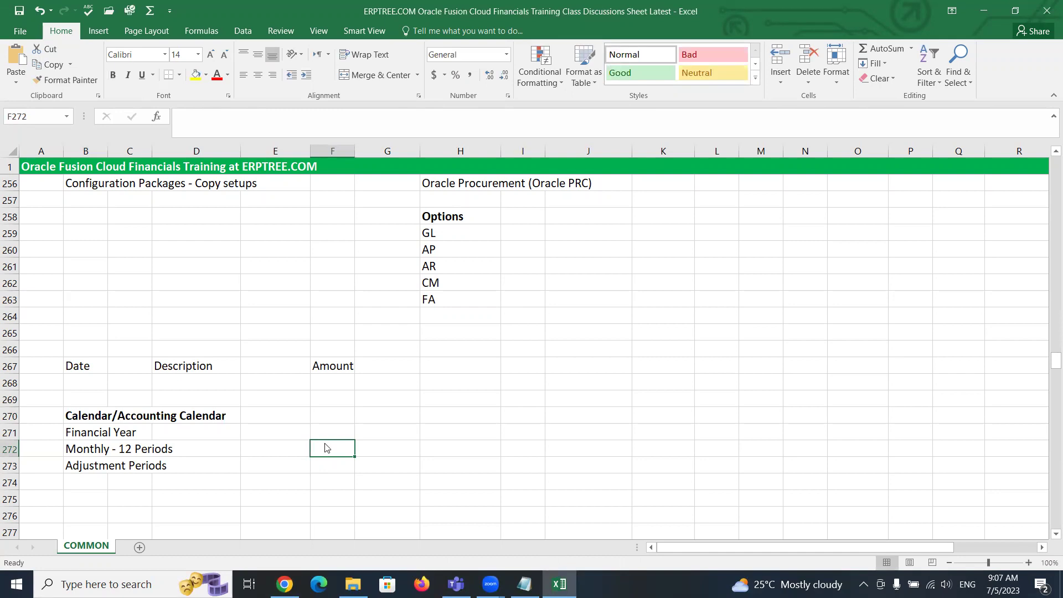
Step: Switch to the AMEXX Implementation Project in Chrome, search its tasks for "Accounting C" and widen the Task column of the results
key(alt+Tab)
double_click(100, 275)
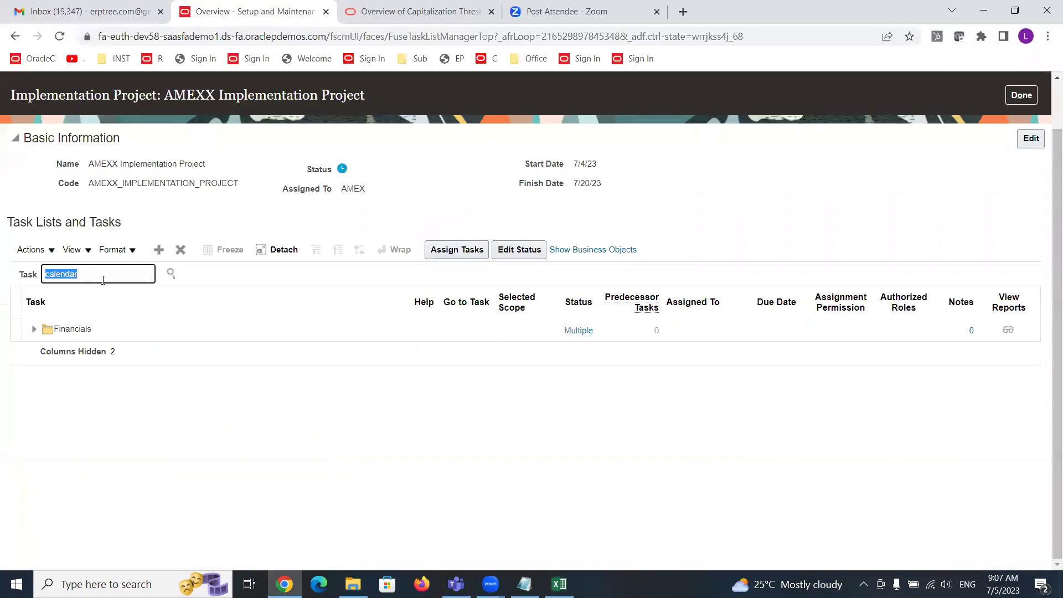
text(Accounting C)
click(171, 274)
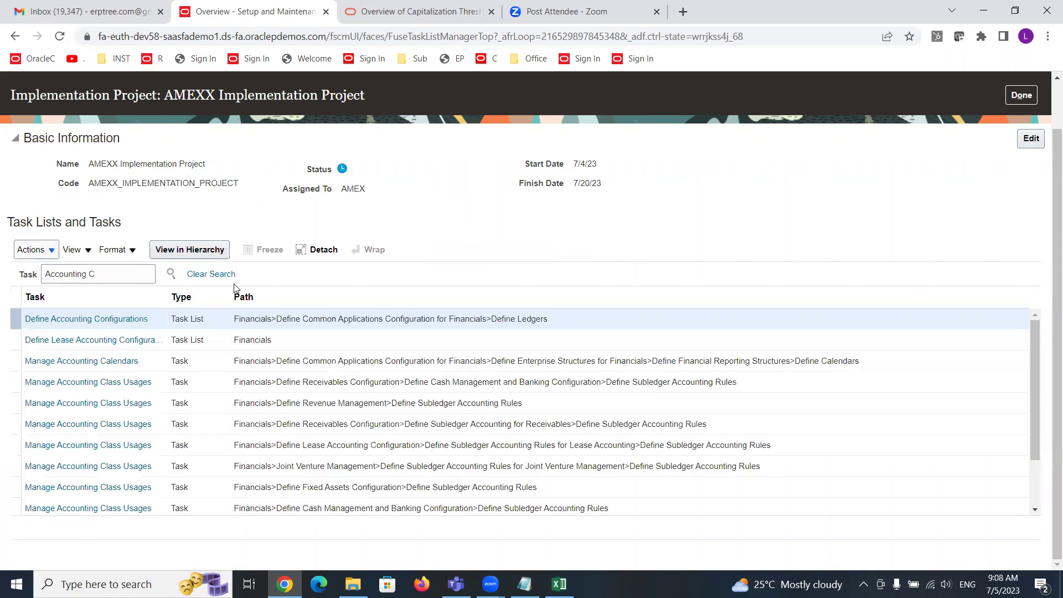
drag(168, 297, 221, 306)
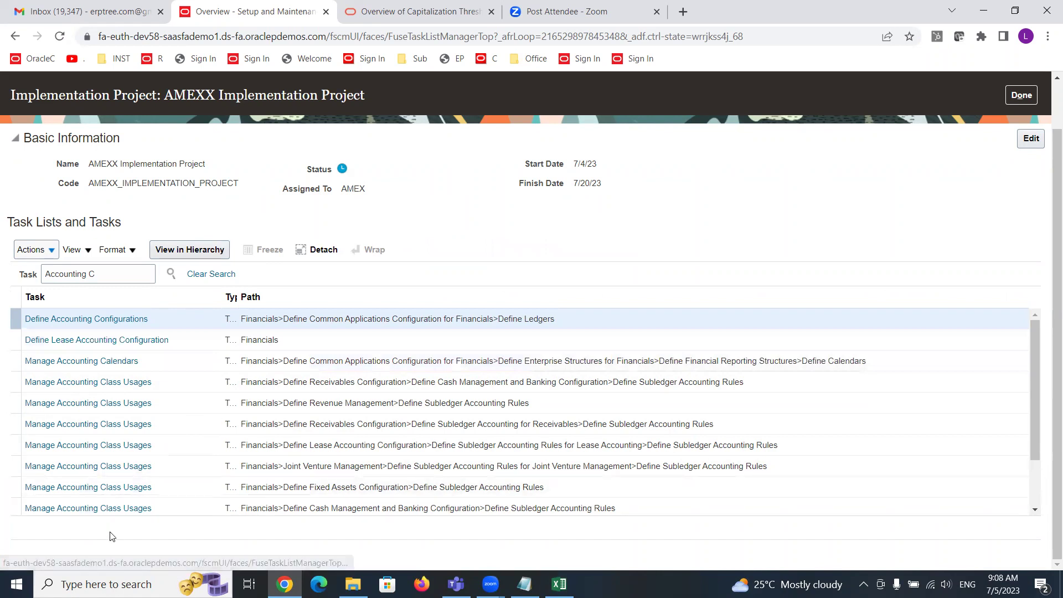
Step: Refine the task search to "Accounting Calendar" and narrow the Task column so the Type column has more room
click(127, 278)
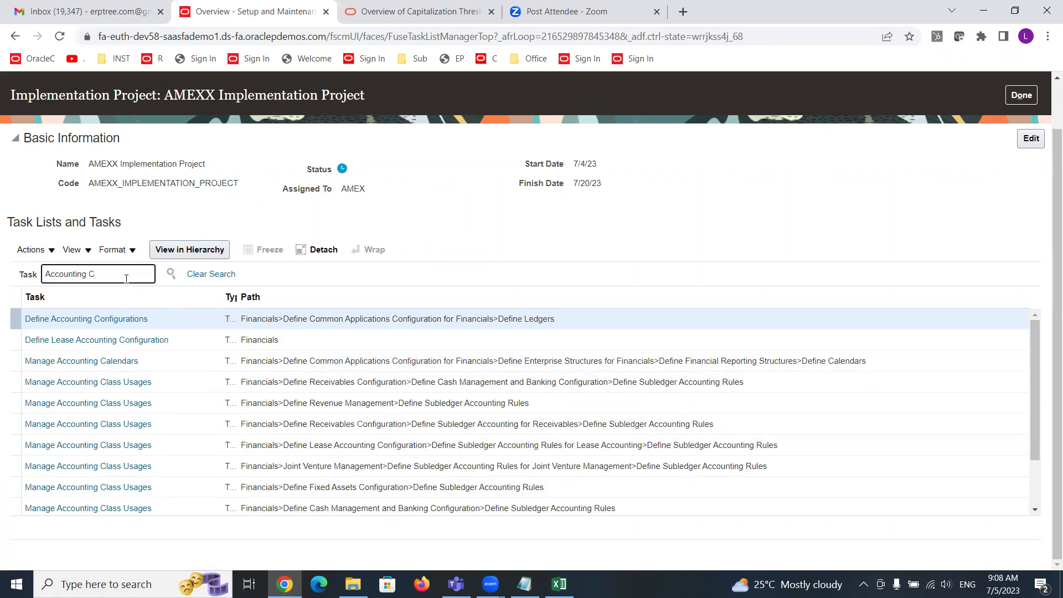
text(alendar)
key(Return)
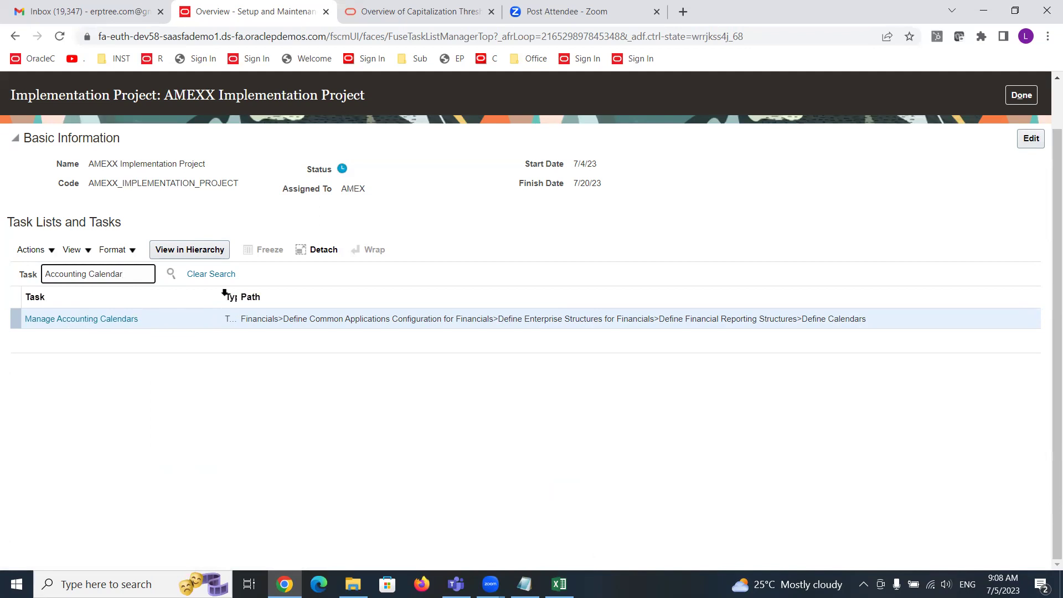
drag(224, 292, 176, 294)
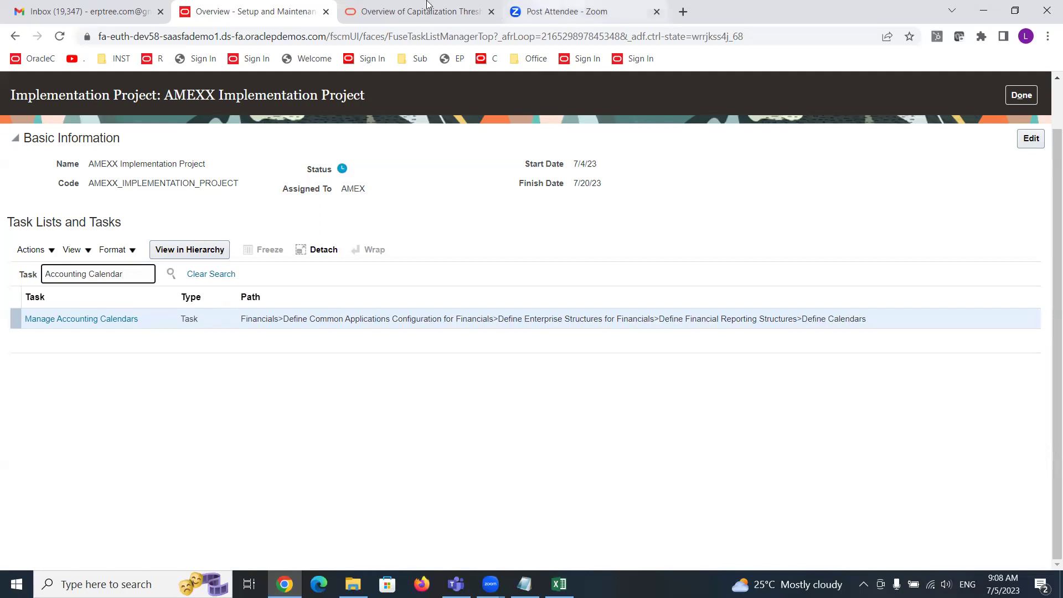
Step: Duplicate the Setup and Maintenance browser tab and bring the duplicate to the front
right_click(239, 12)
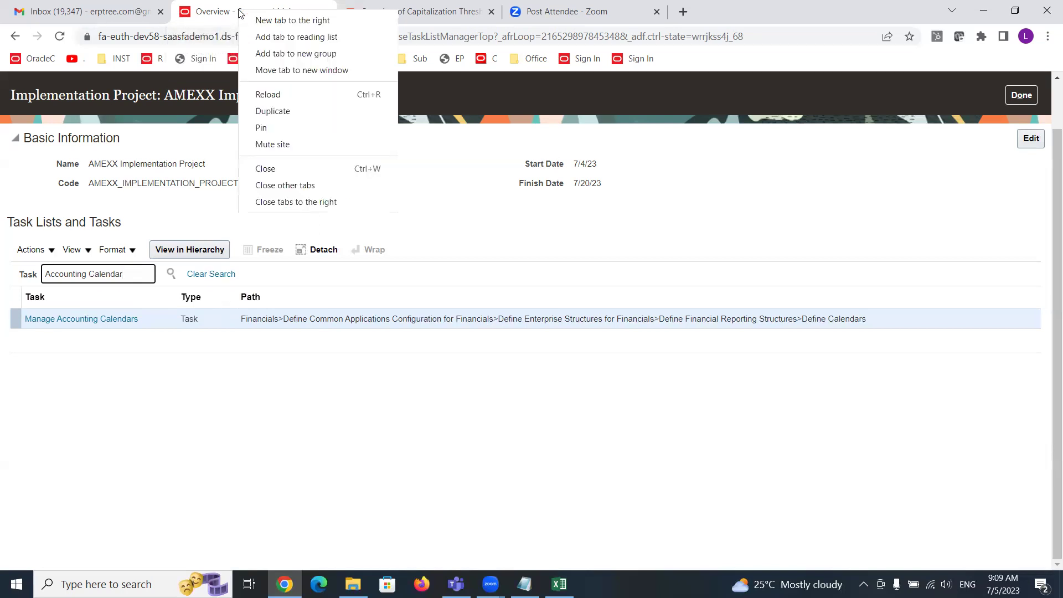
click(283, 104)
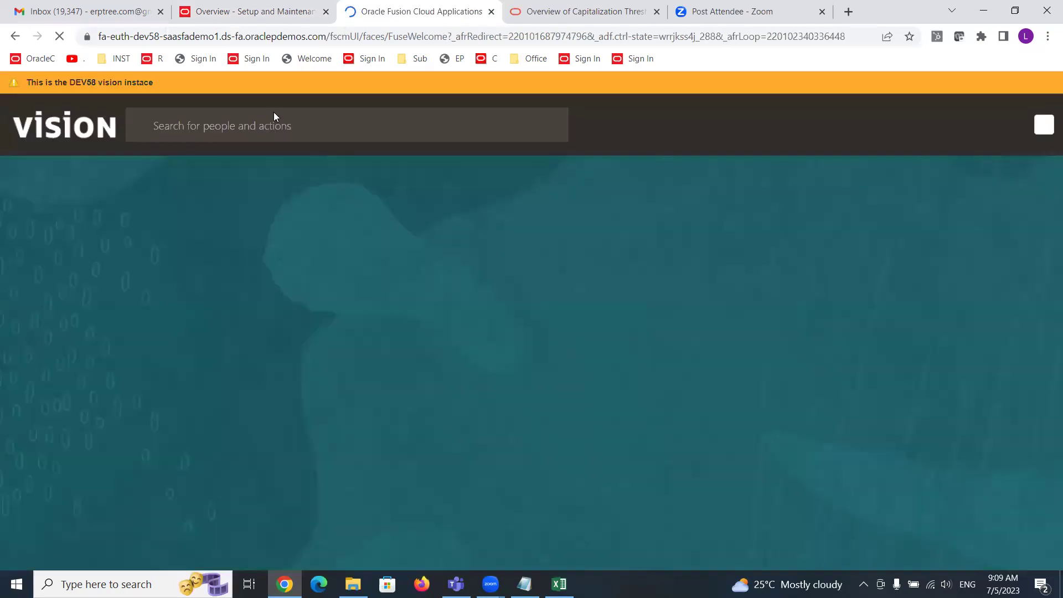
click(246, 12)
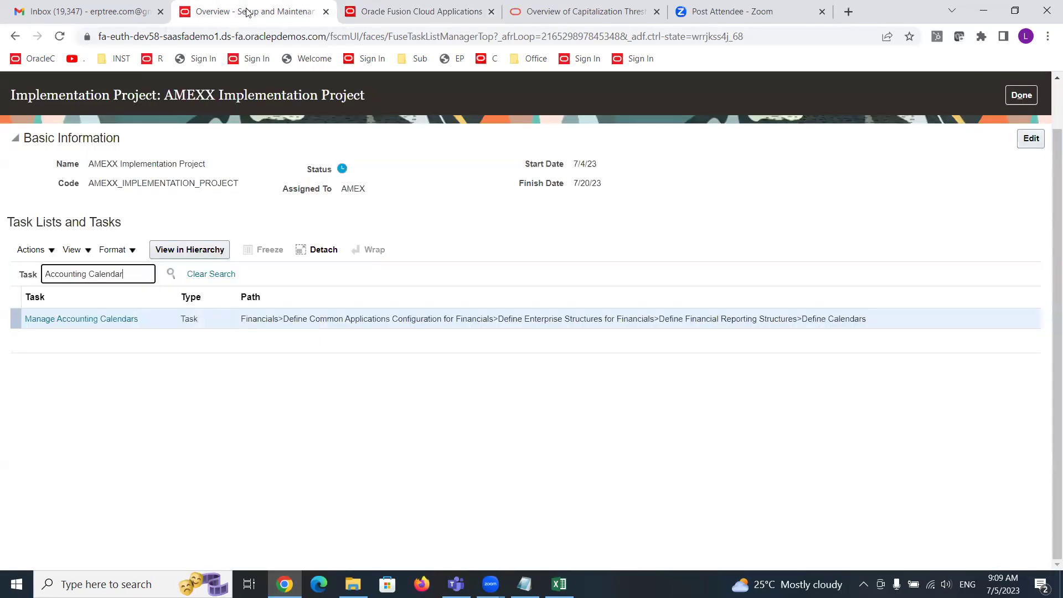
click(413, 10)
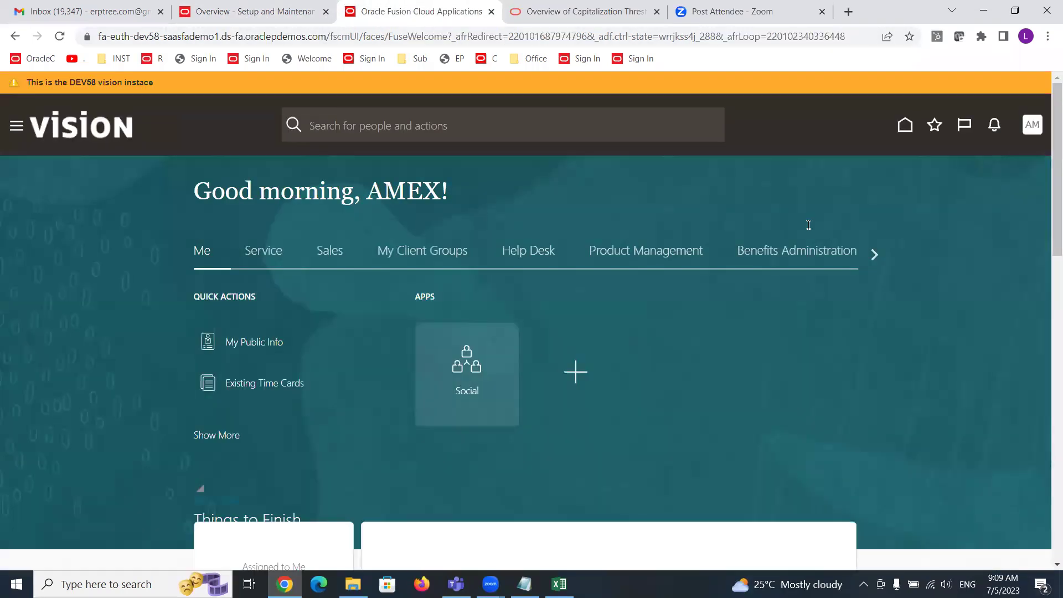
Step: Go to Setup and Maintenance in the duplicate tab and open the AMEXX Implementation Project from the implementation projects overview
click(1033, 124)
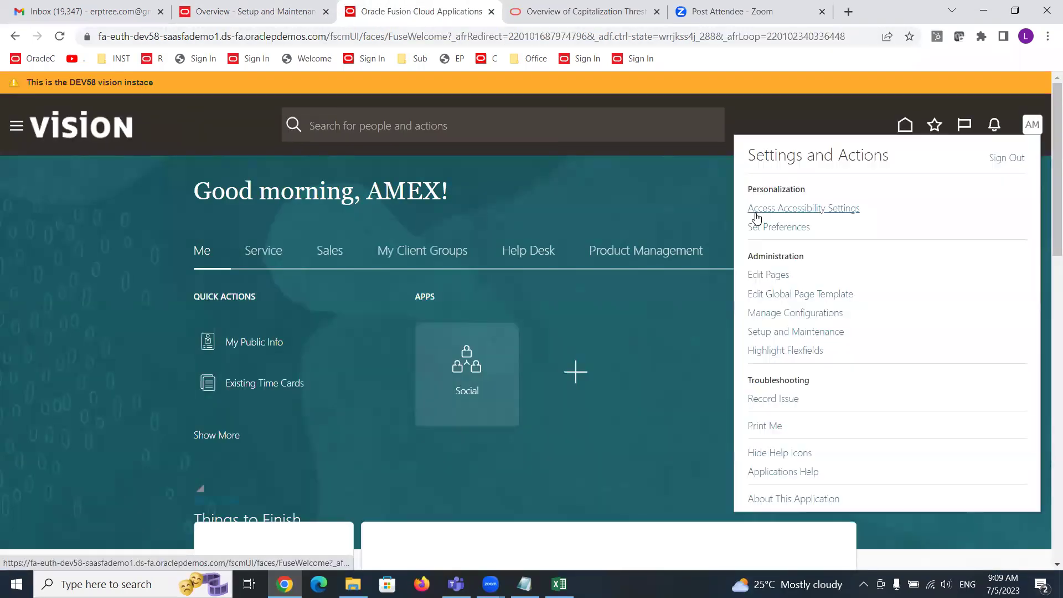
click(810, 332)
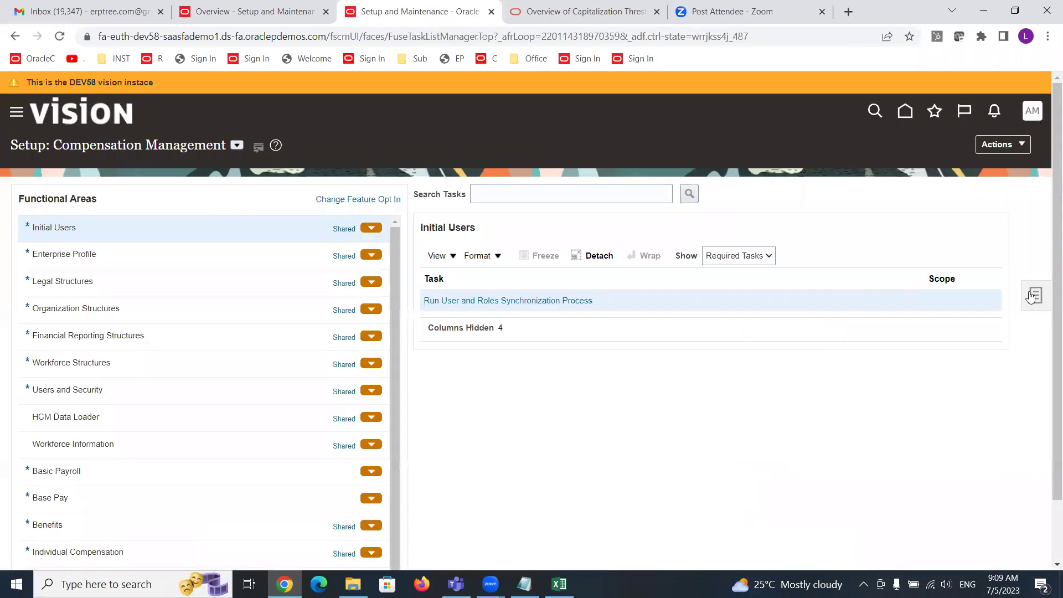
click(1032, 297)
click(974, 192)
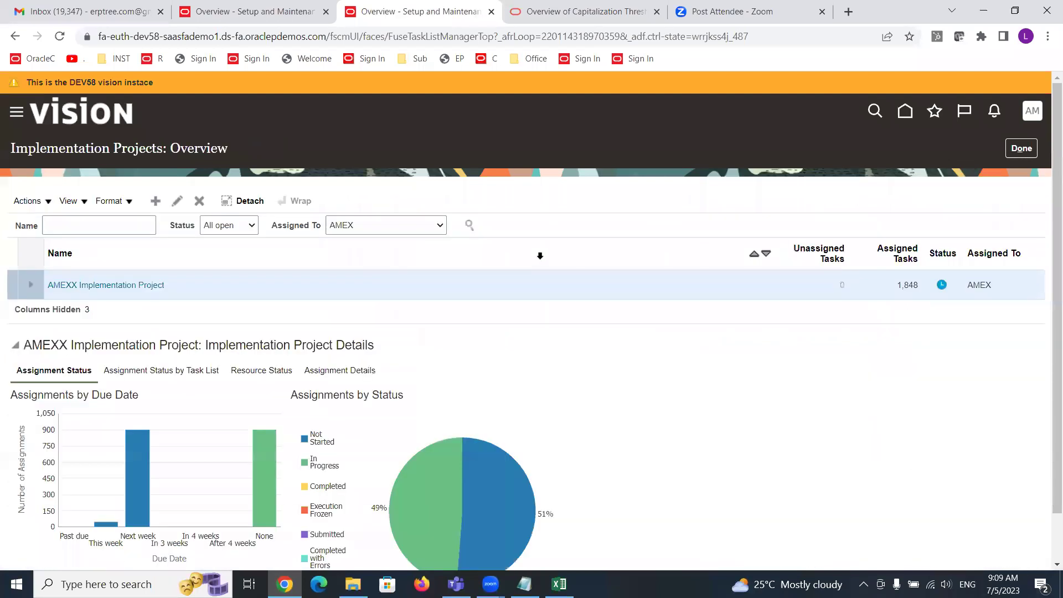
click(111, 285)
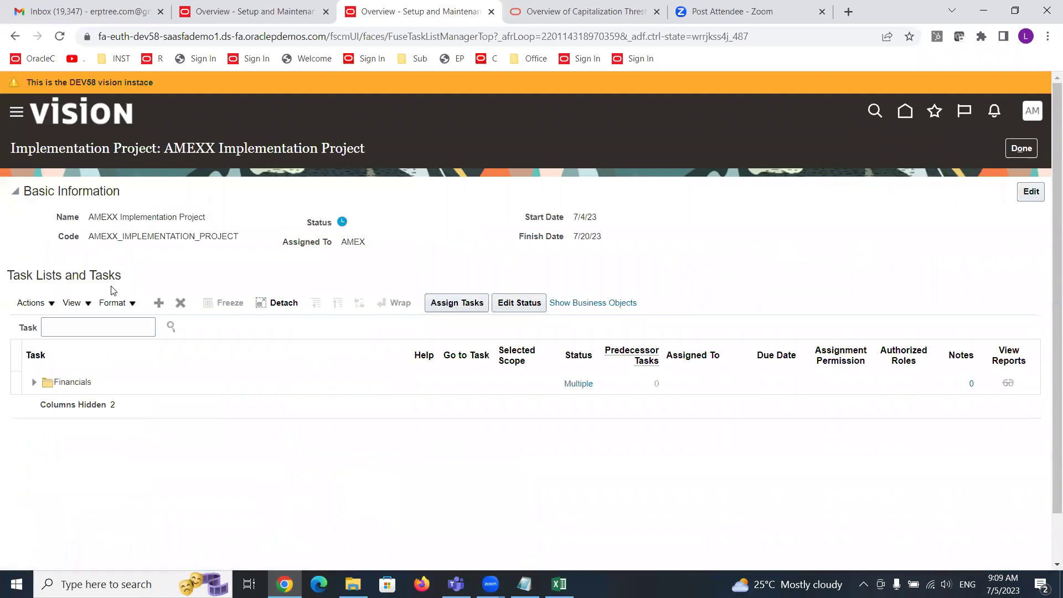
Step: Following the path in the search results tab, expand Financials and Define Common Applications Configuration for Financials in the duplicate tab
click(245, 9)
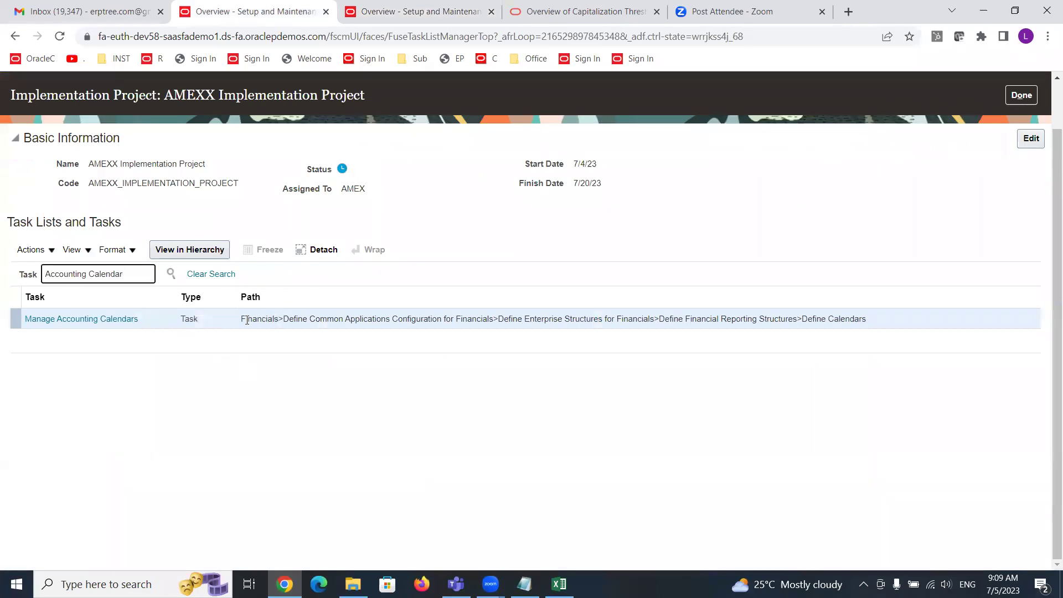
click(418, 9)
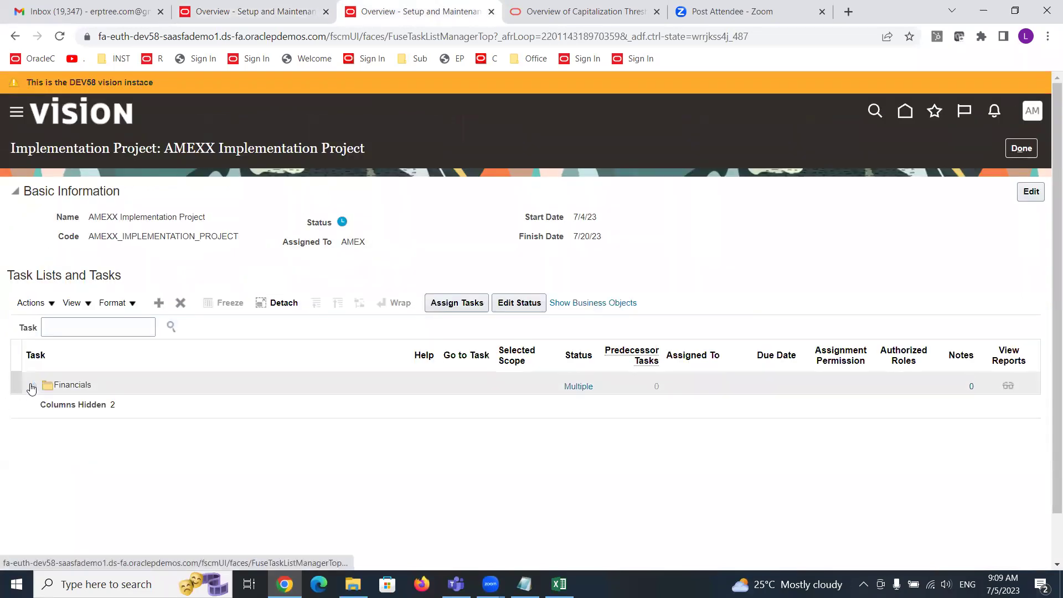
click(201, 9)
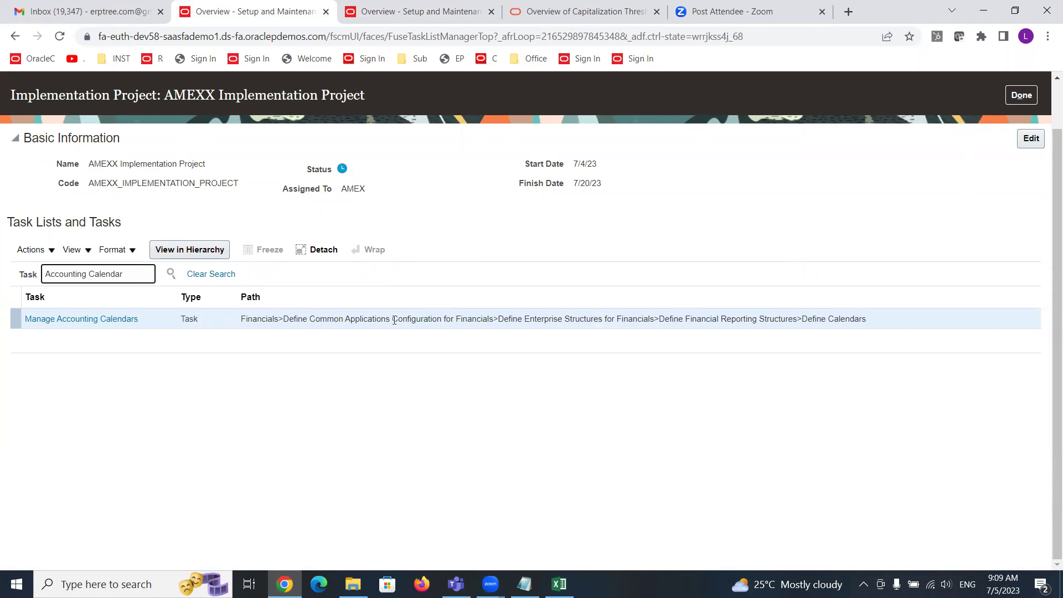
click(405, 8)
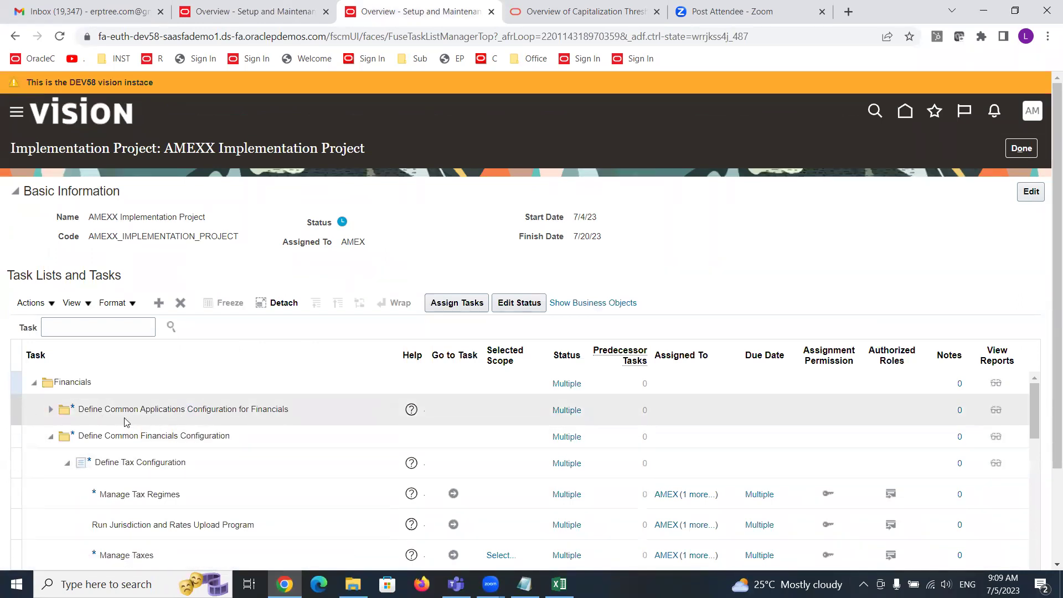
click(51, 410)
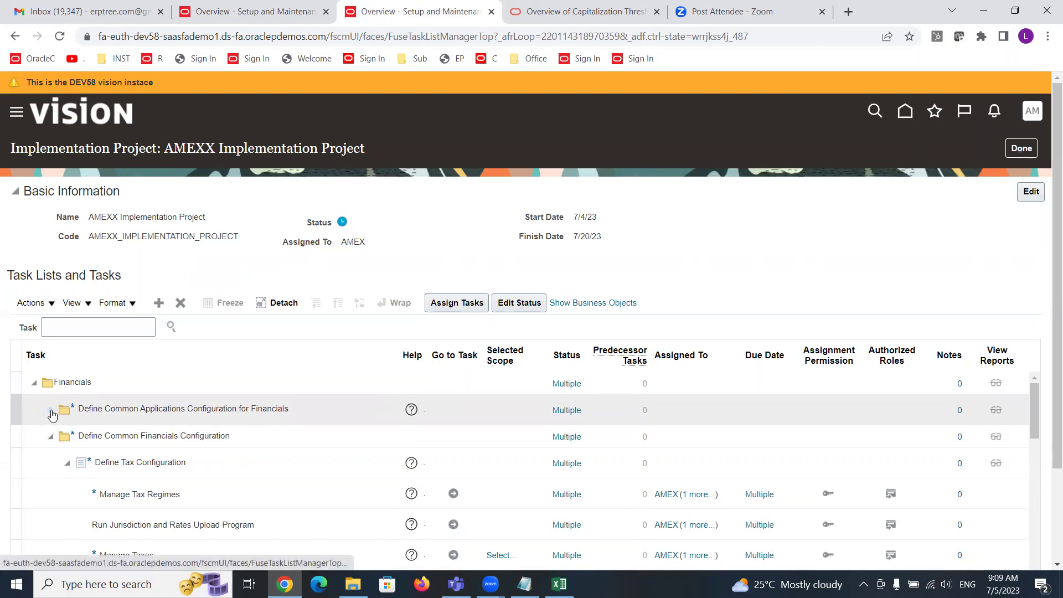
Step: Check the task path in the search results tab and expand Define Enterprise Structures for Financials in the duplicate tab
click(235, 9)
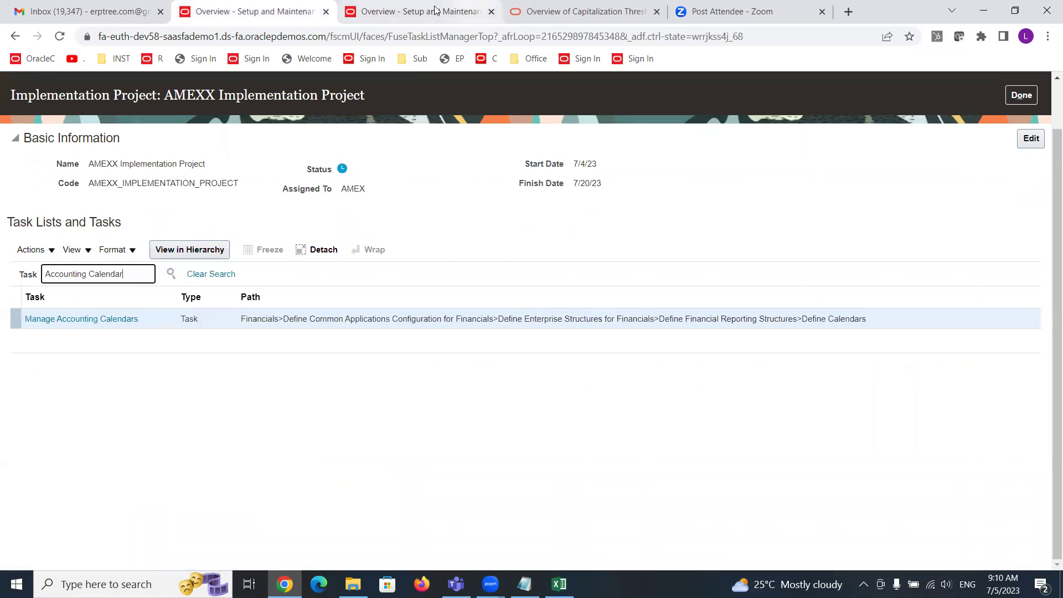
click(404, 11)
scroll(404, 215, down, 1)
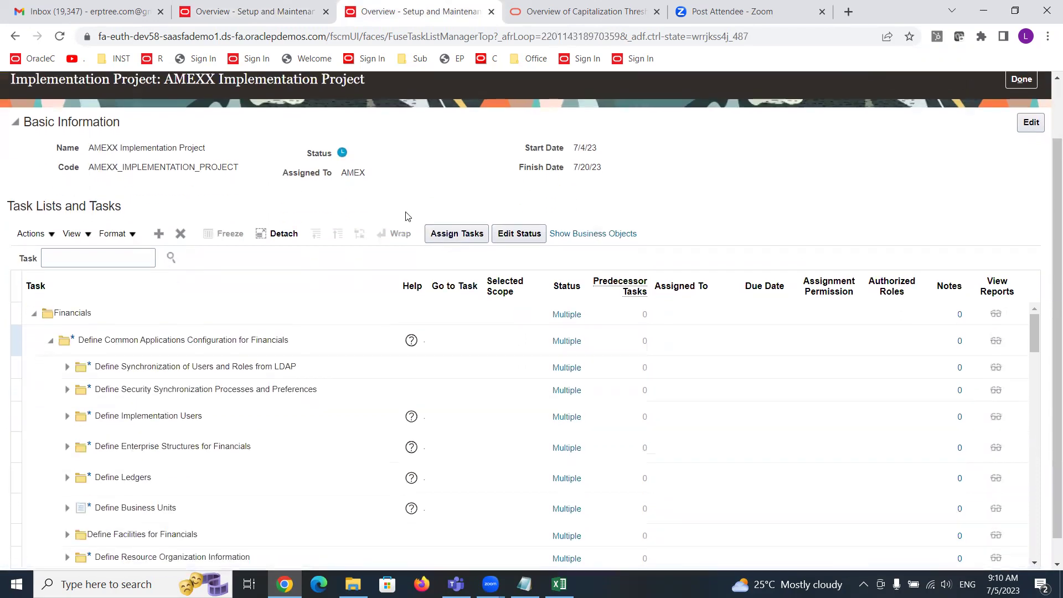
click(67, 446)
Step: Check the next level of the task path and expand Define Financial Reporting Structures in the duplicate tab
click(223, 7)
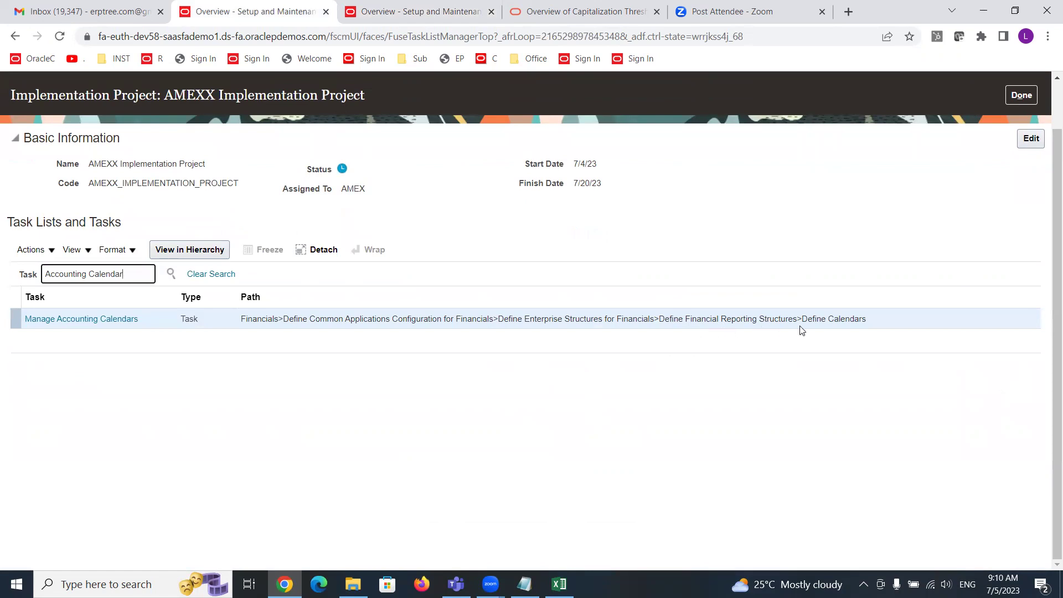
click(402, 6)
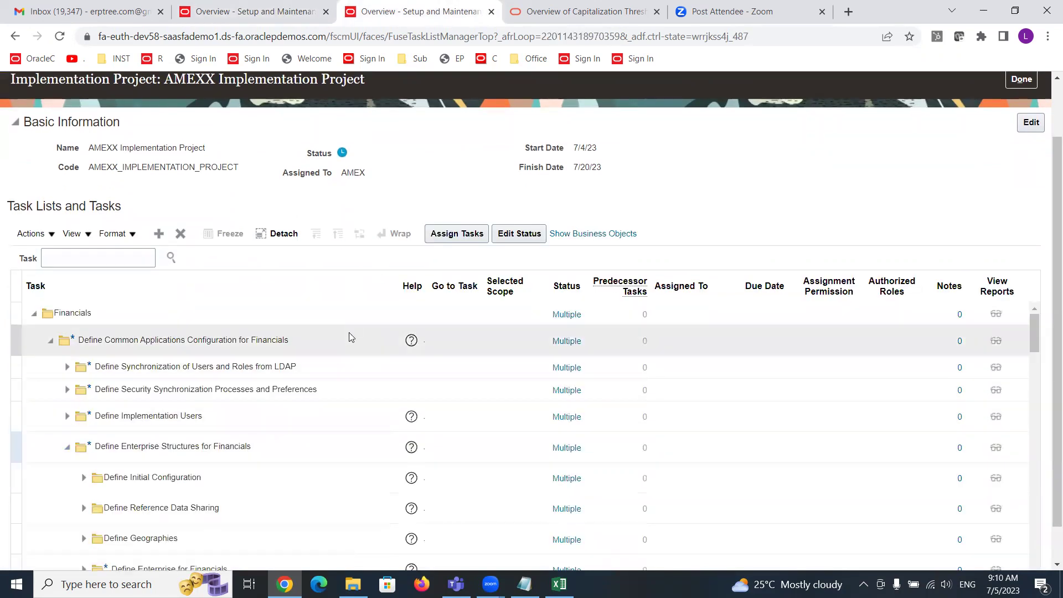
scroll(351, 324, down, 3)
scroll(340, 350, down, 3)
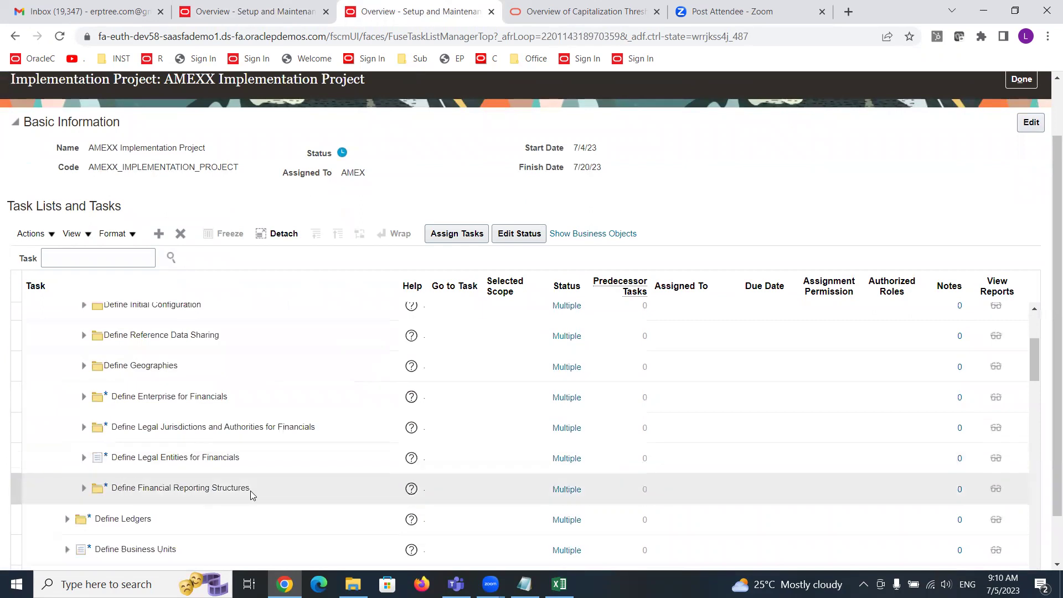
click(84, 490)
scroll(253, 421, down, 5)
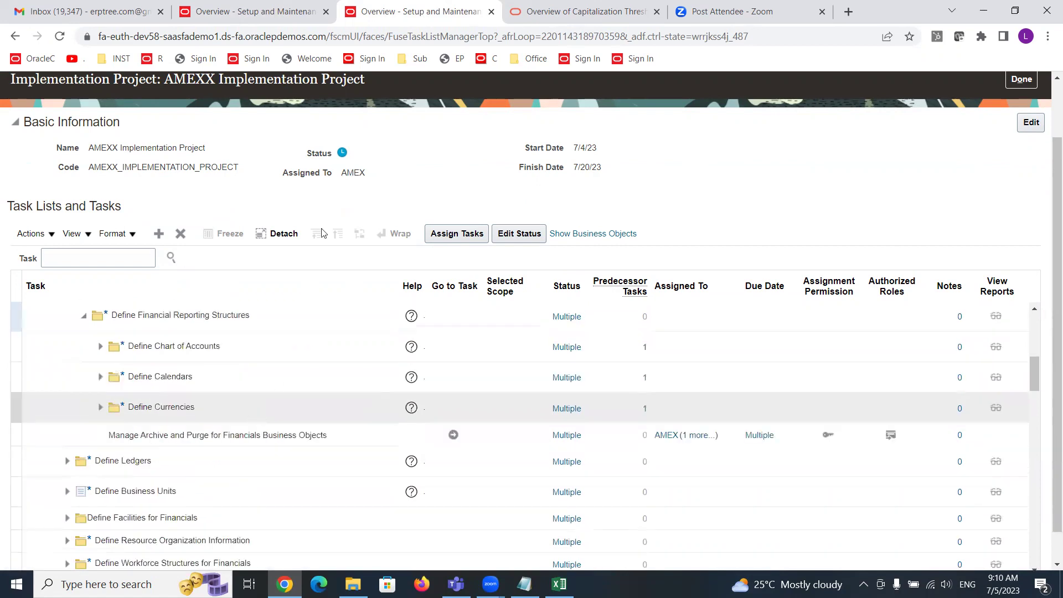
Step: Compare with the task path again, expand Define Calendars in the duplicate tab and select the Manage Accounting Calendars task
click(294, 12)
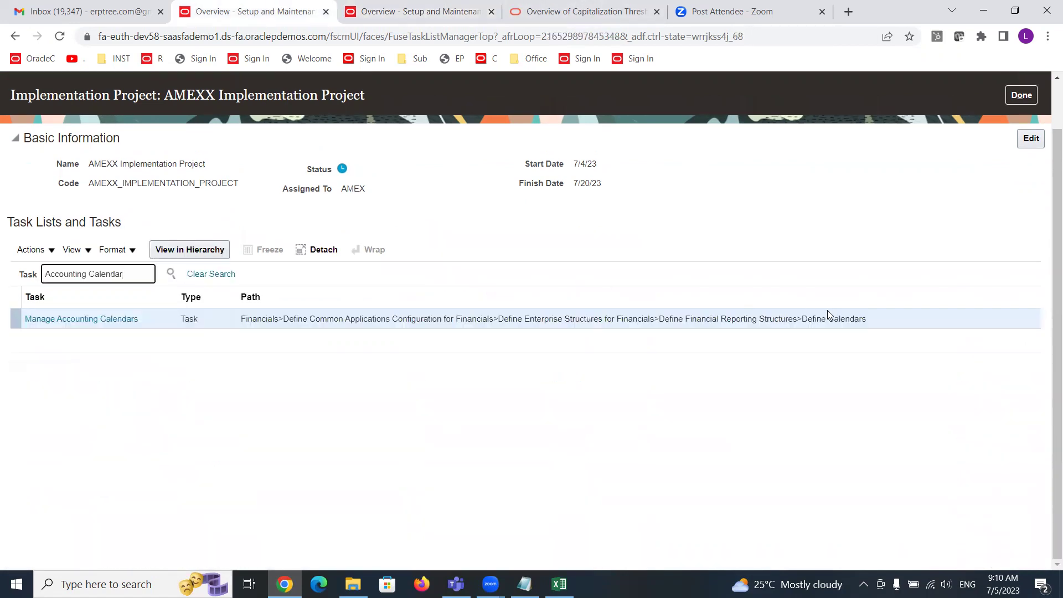
click(394, 10)
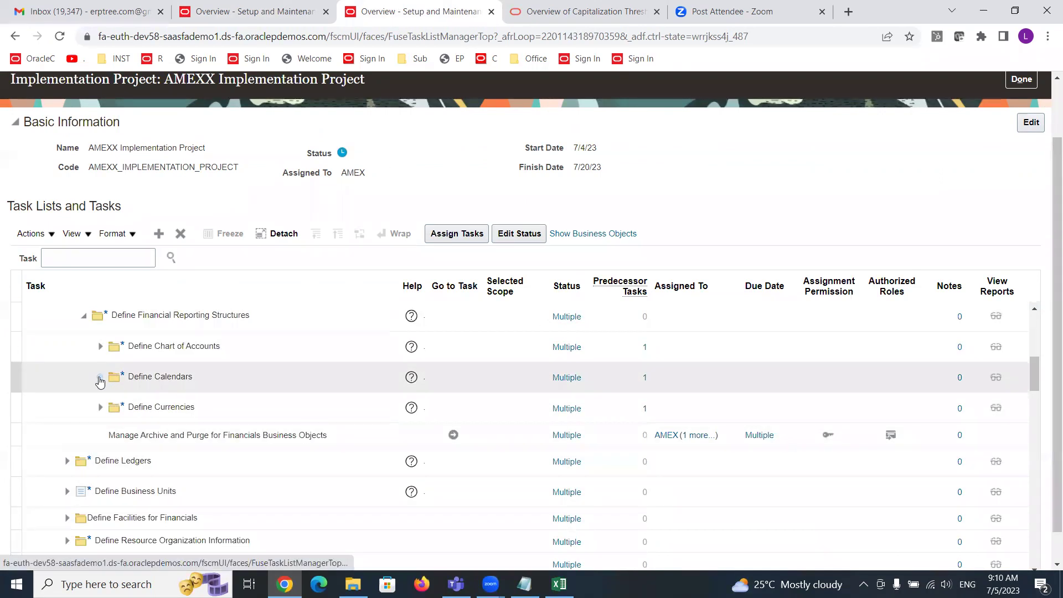
click(100, 380)
click(255, 11)
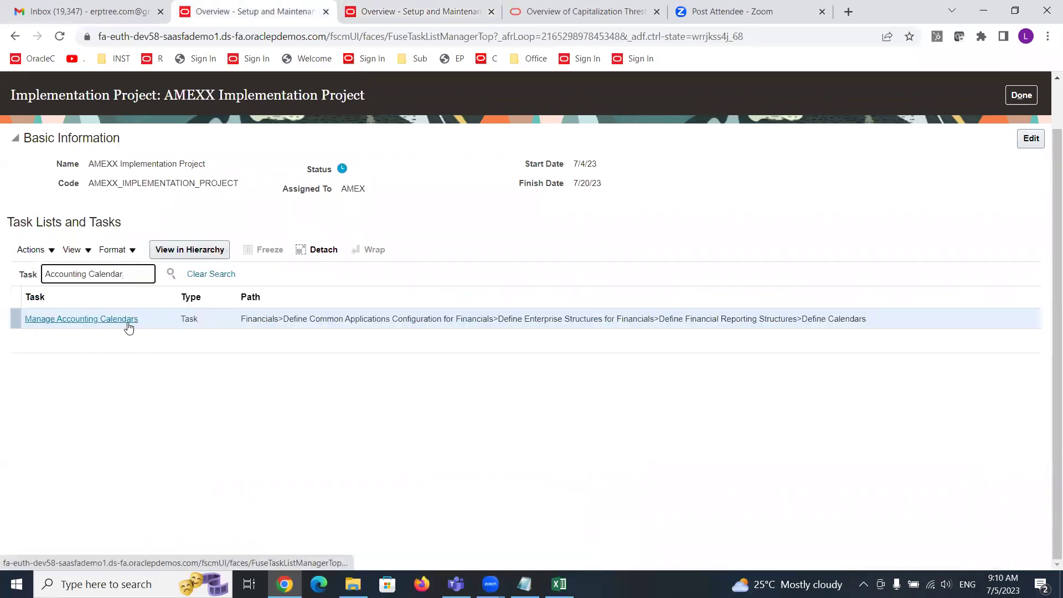
click(449, 11)
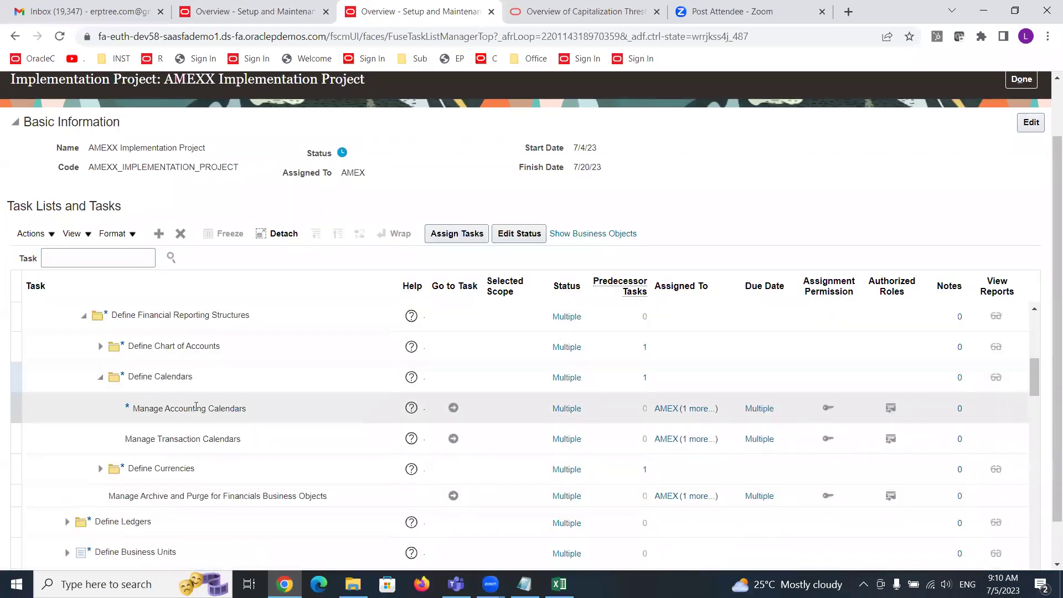
click(192, 399)
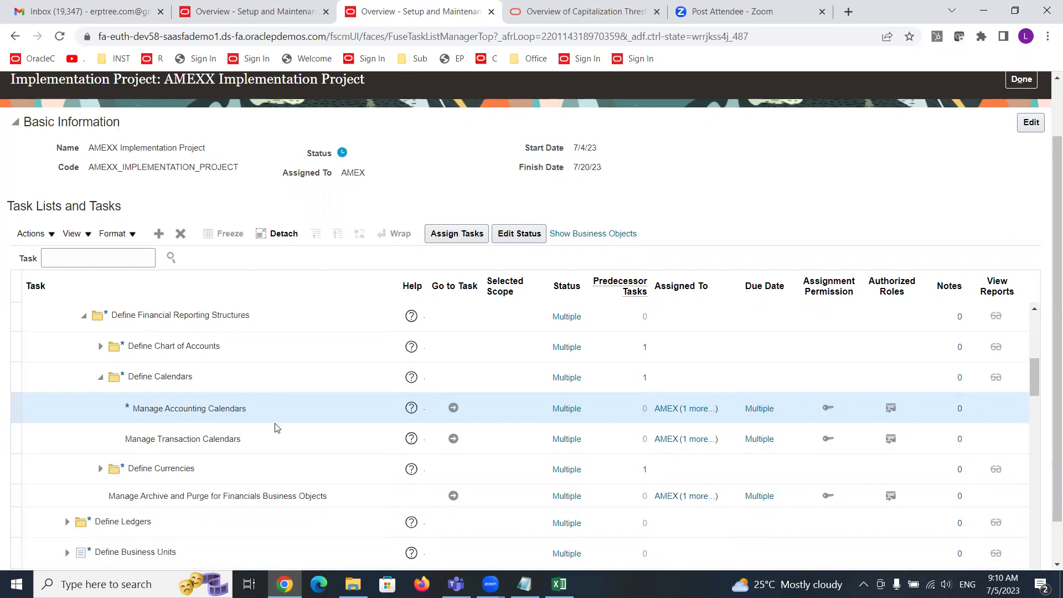
Step: In the original tab, rerun the "Accounting Calendar" search, open Manage Accounting Calendars in its task list and view the parent folders of Define Calendars
click(228, 5)
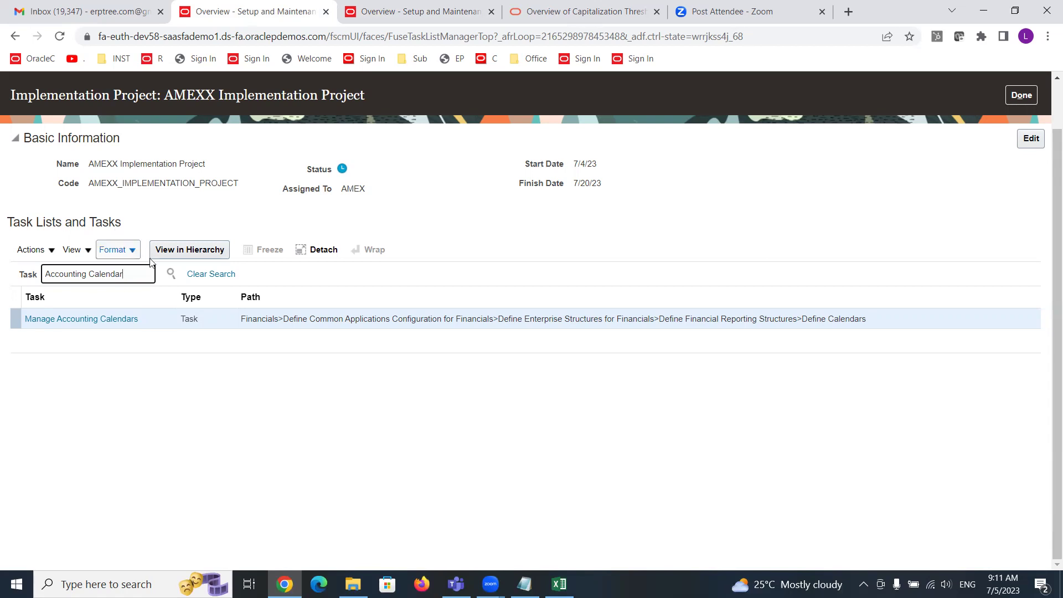
click(172, 276)
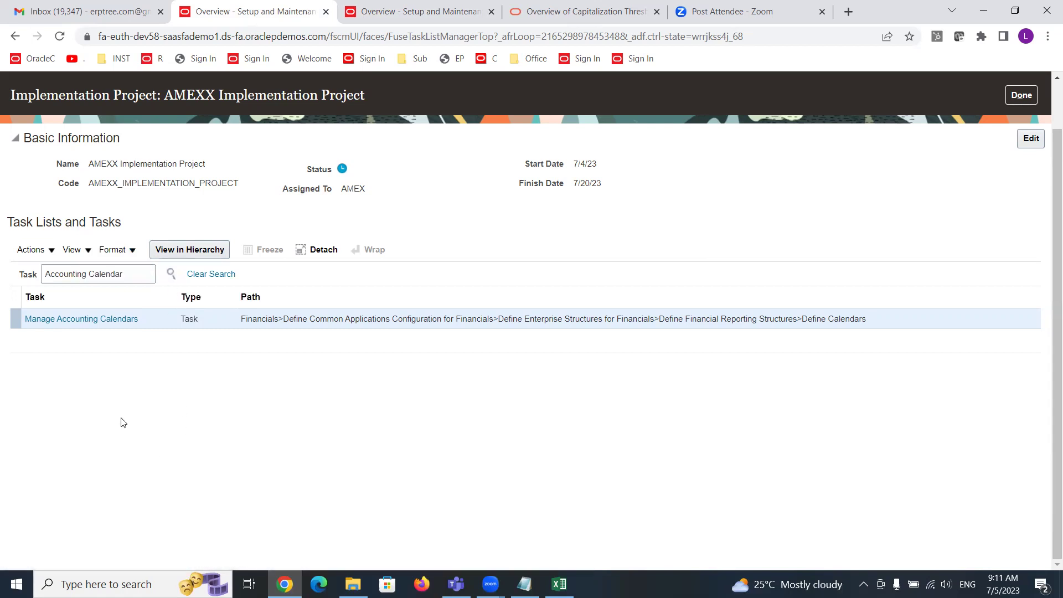
click(75, 320)
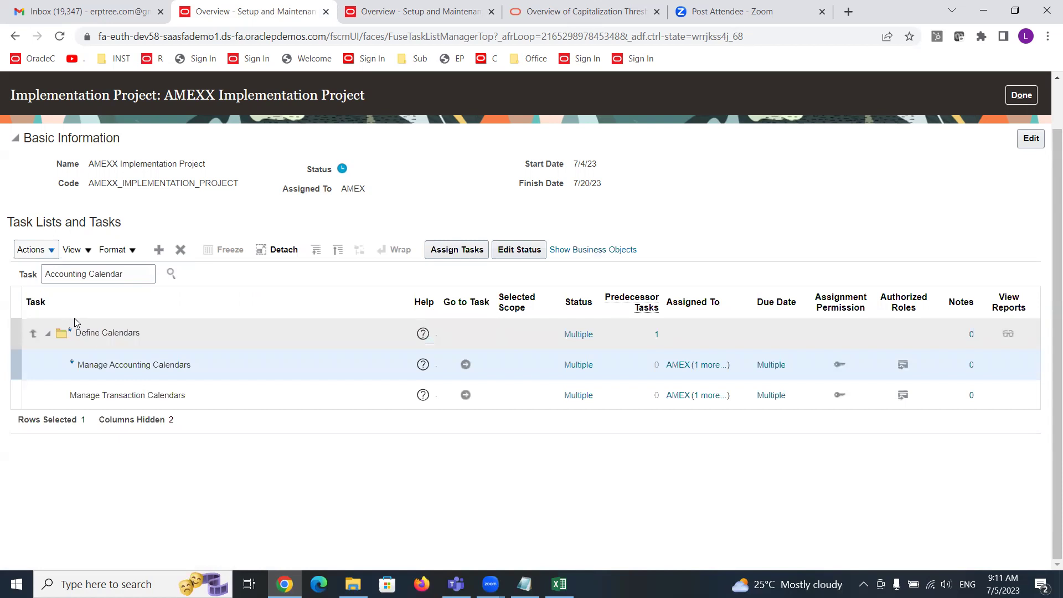
click(34, 336)
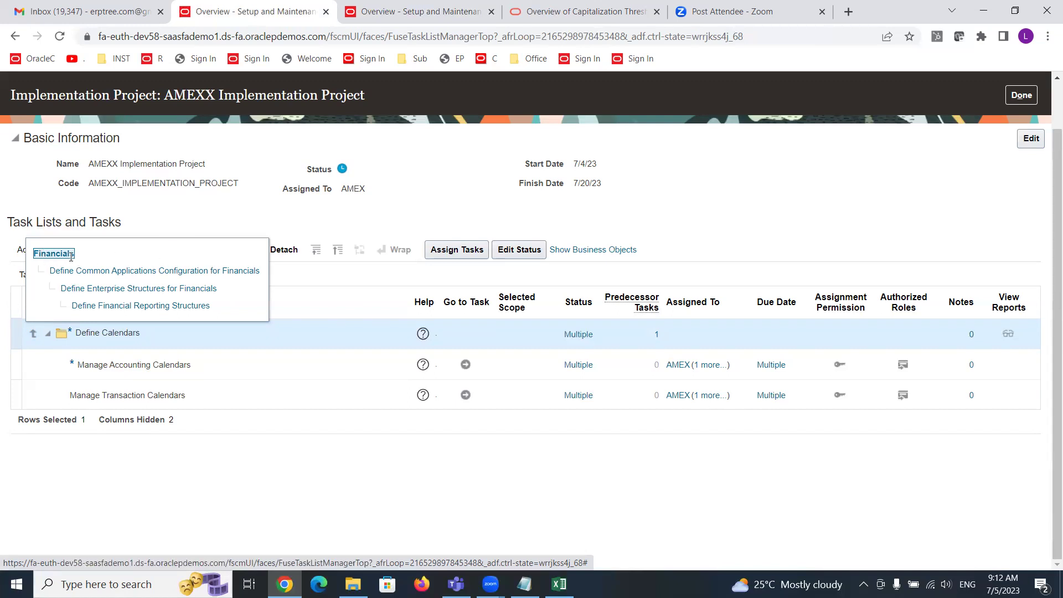
click(201, 204)
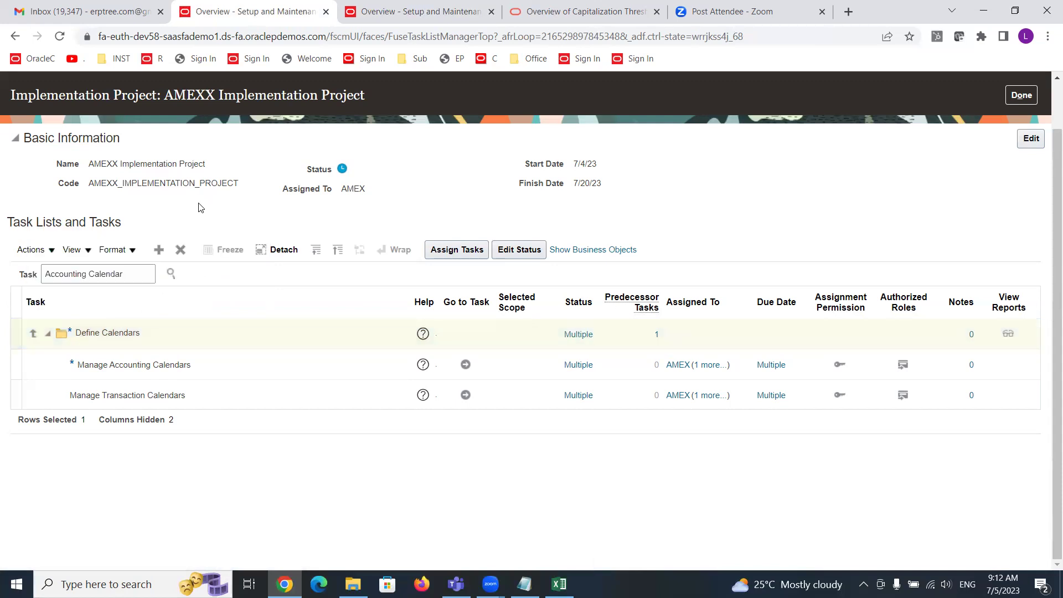
Step: Open the Manage Accounting Calendars task from Define Calendars and filter the calendar list by name
click(125, 368)
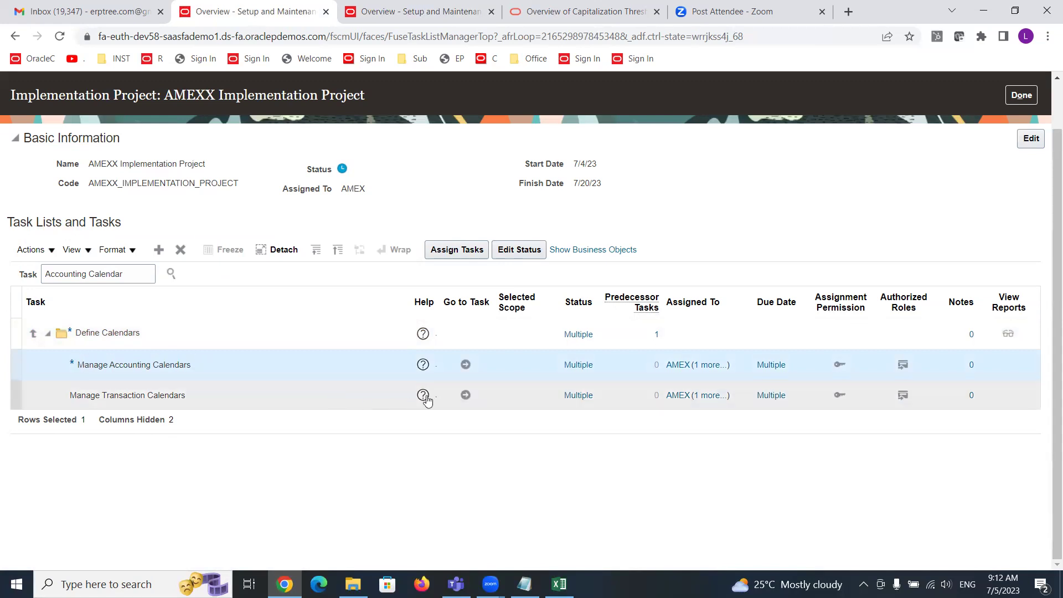
click(466, 365)
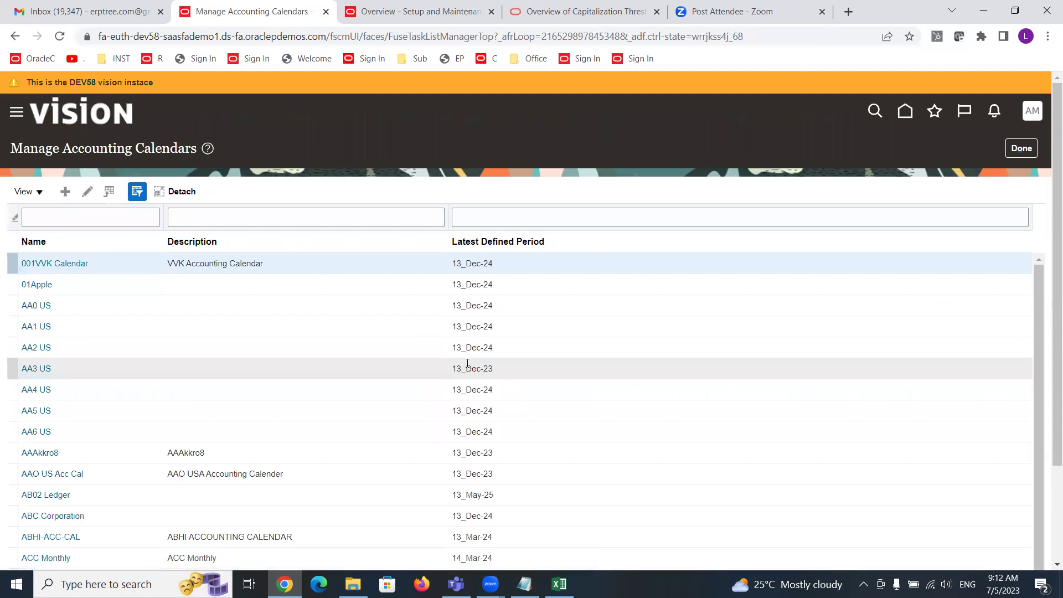
click(132, 221)
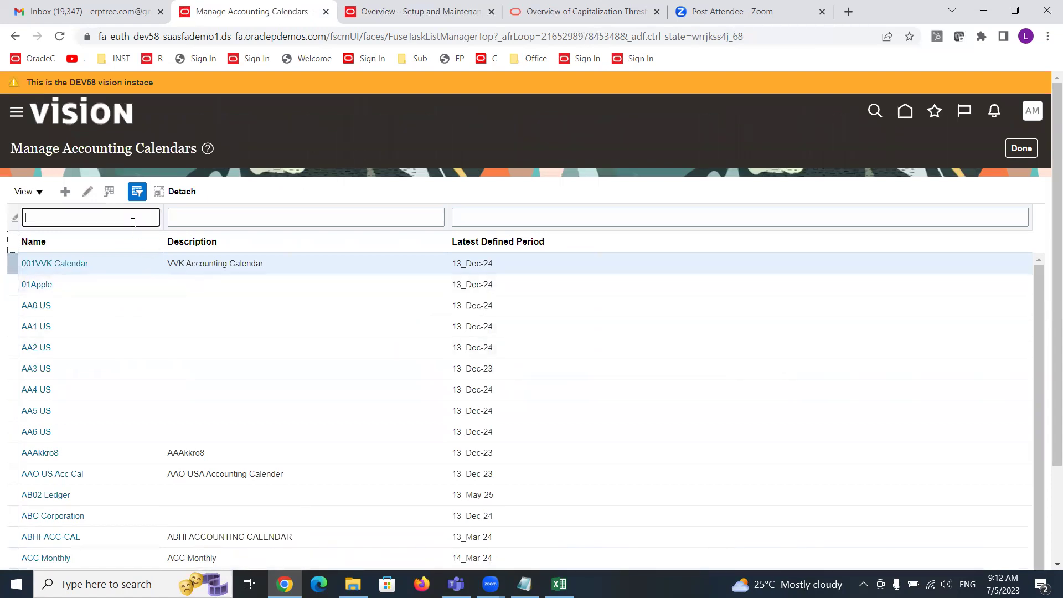
text(.)
key(Return)
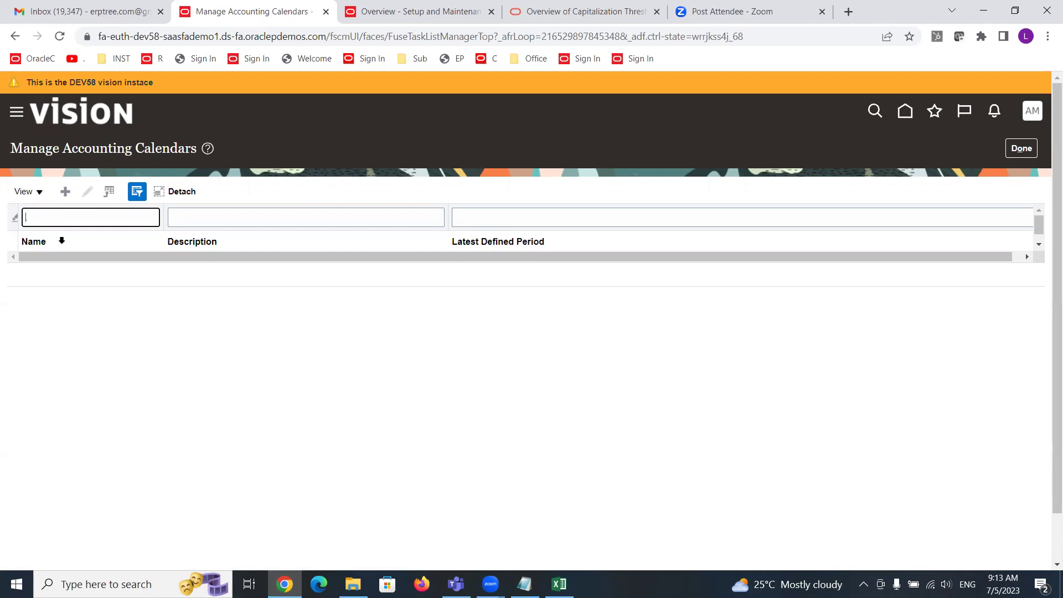
Step: Start creating a new accounting calendar and name it AMEXX ACC CAL
click(63, 195)
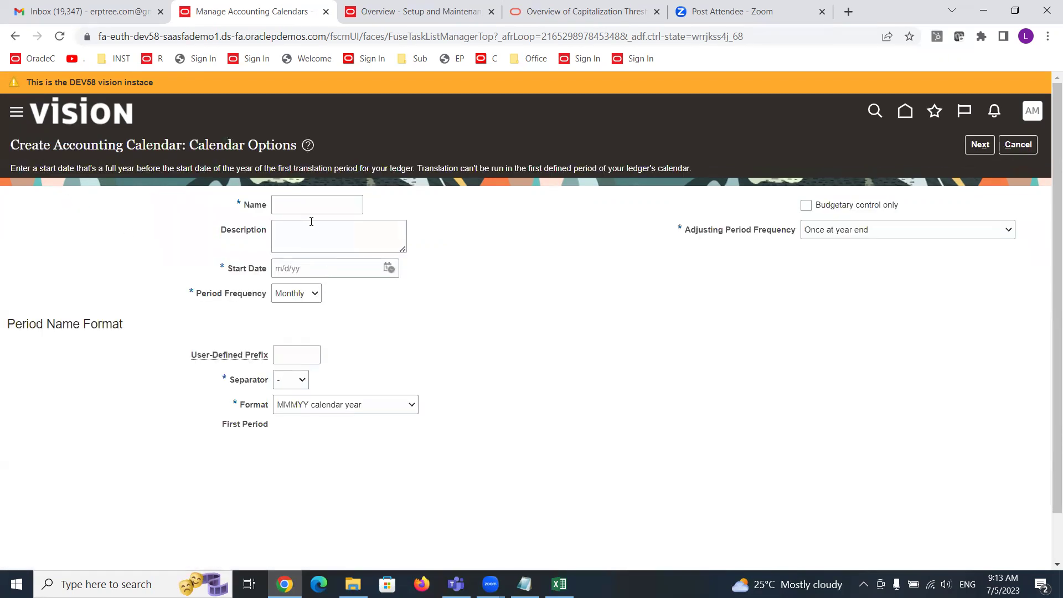
click(304, 207)
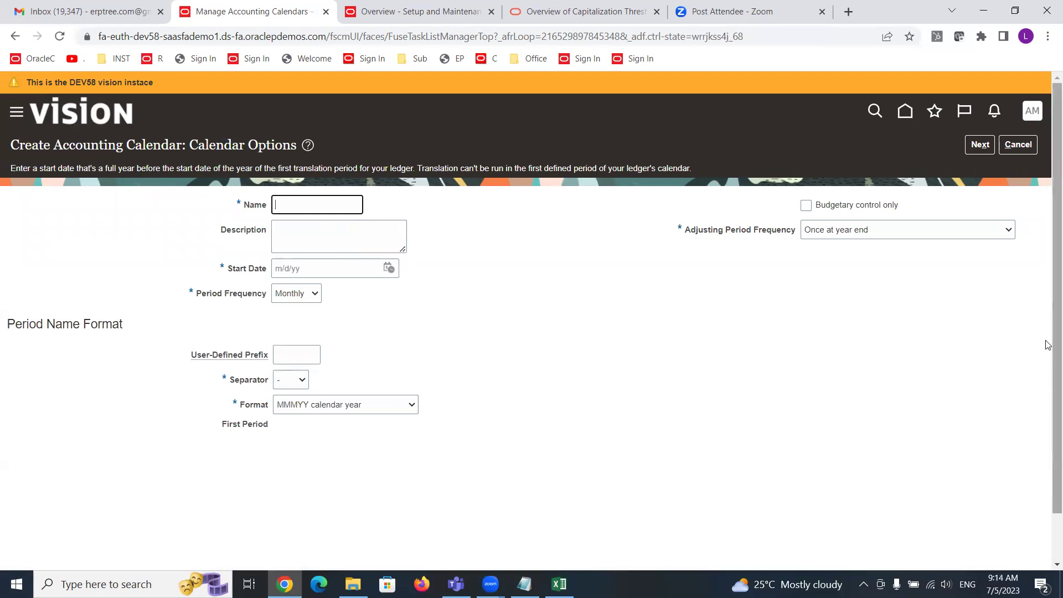
text(AMEXX ACC CALLD)
key(BackSpace)
key(BackSpace)
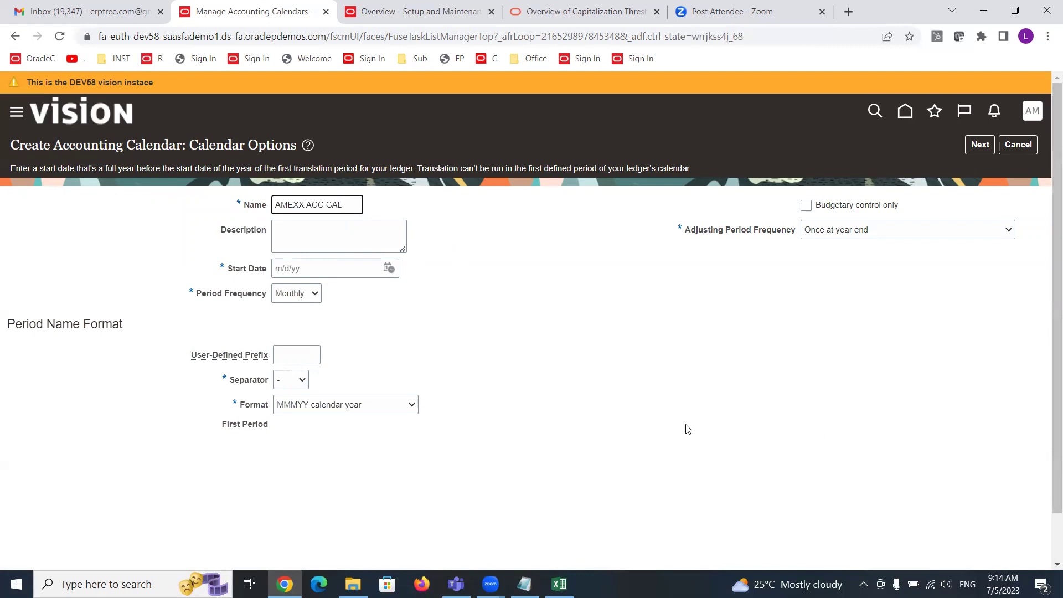
Step: Enter "AMEXX Accounting Calendar for US" as the calendar's description
click(305, 234)
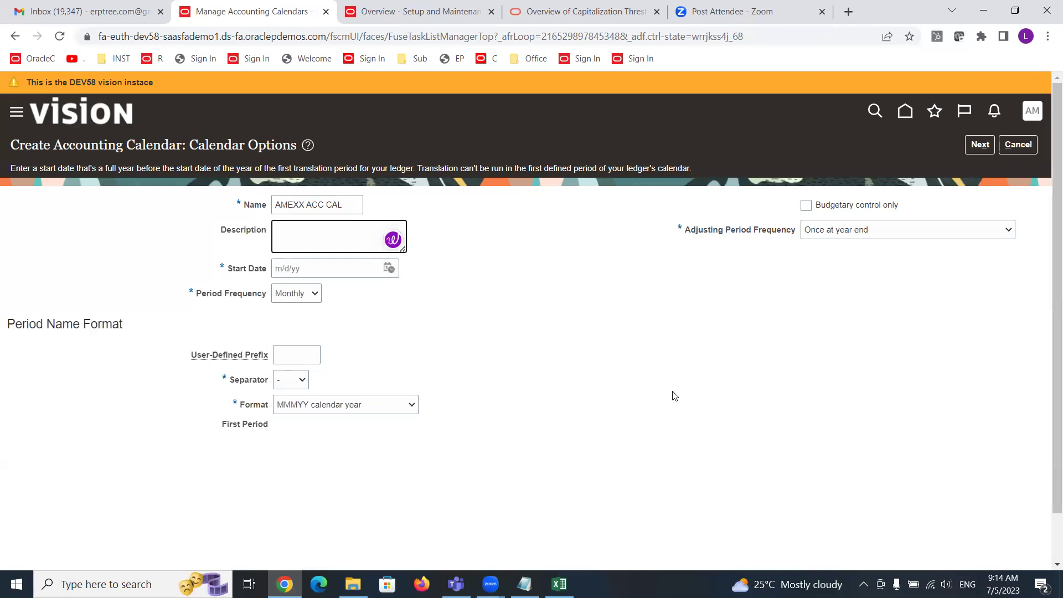
text(AMEXX)
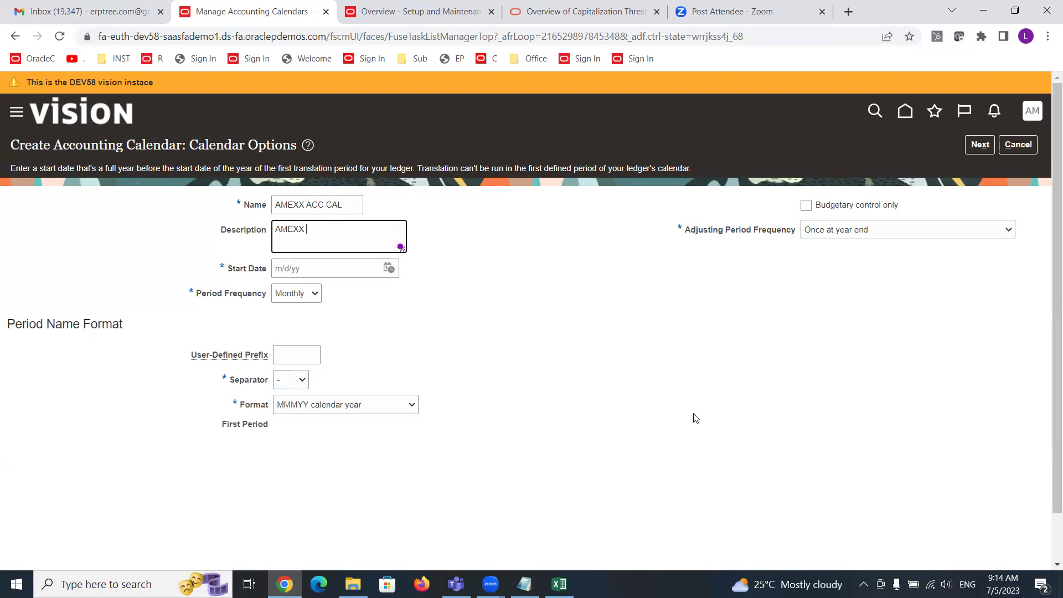
text( Accounting Calendar for US)
click(607, 339)
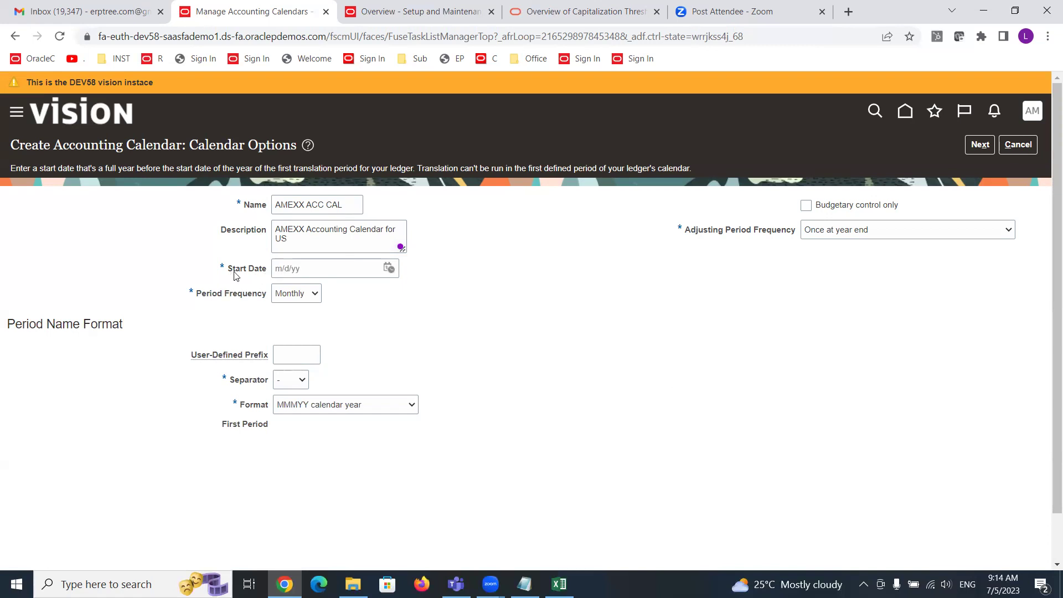
Step: Set the calendar's start date to January 1, 2023
click(393, 274)
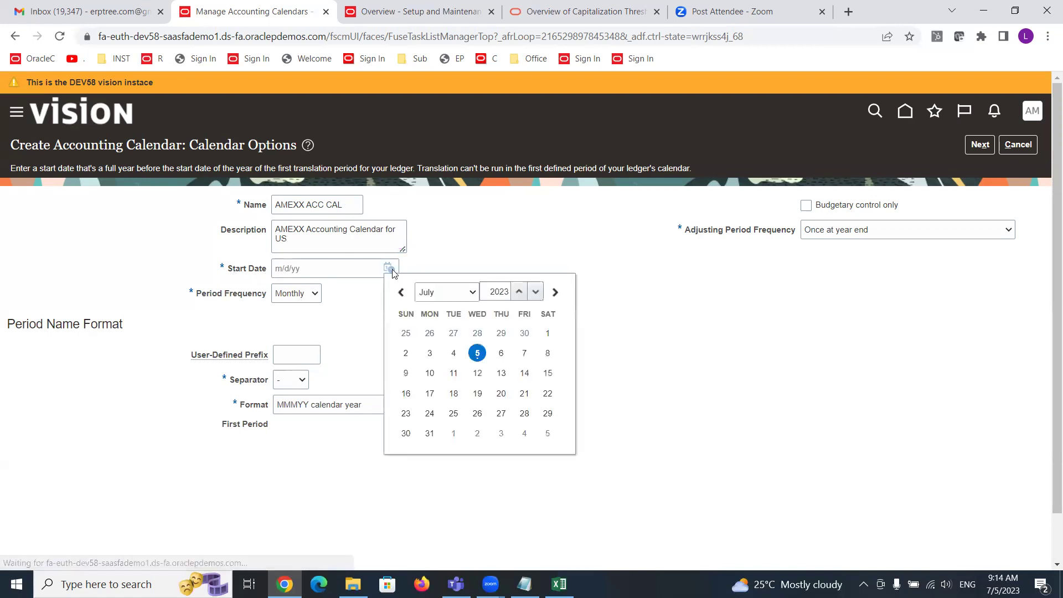
click(472, 296)
click(450, 306)
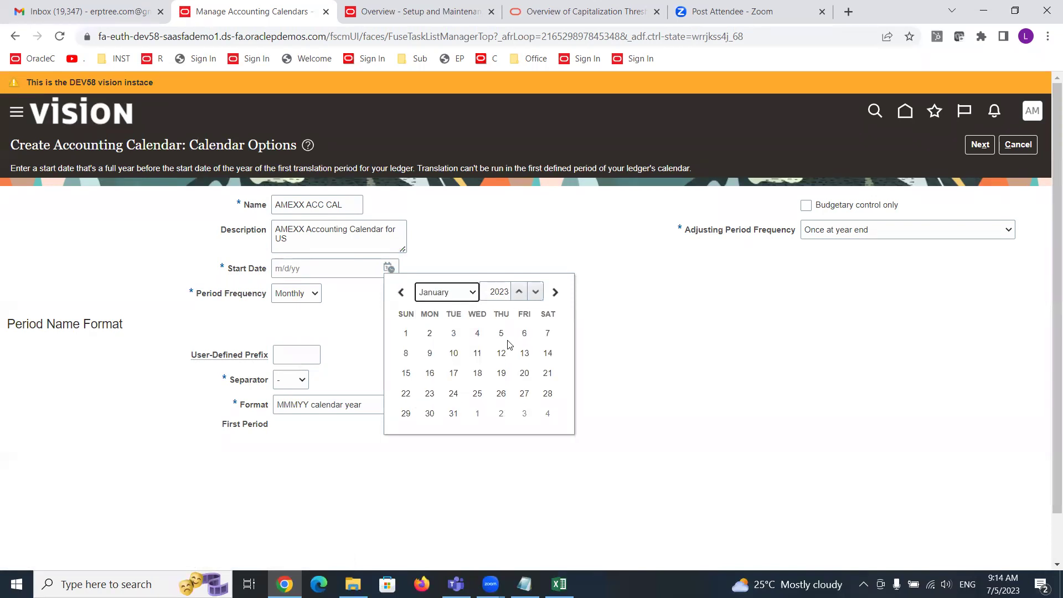
click(406, 334)
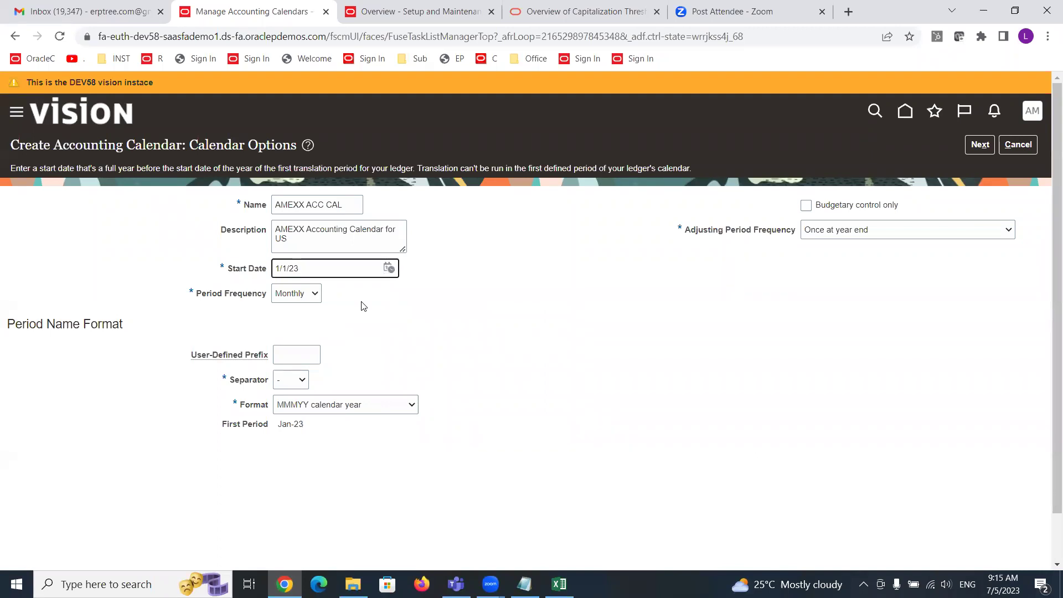
click(422, 326)
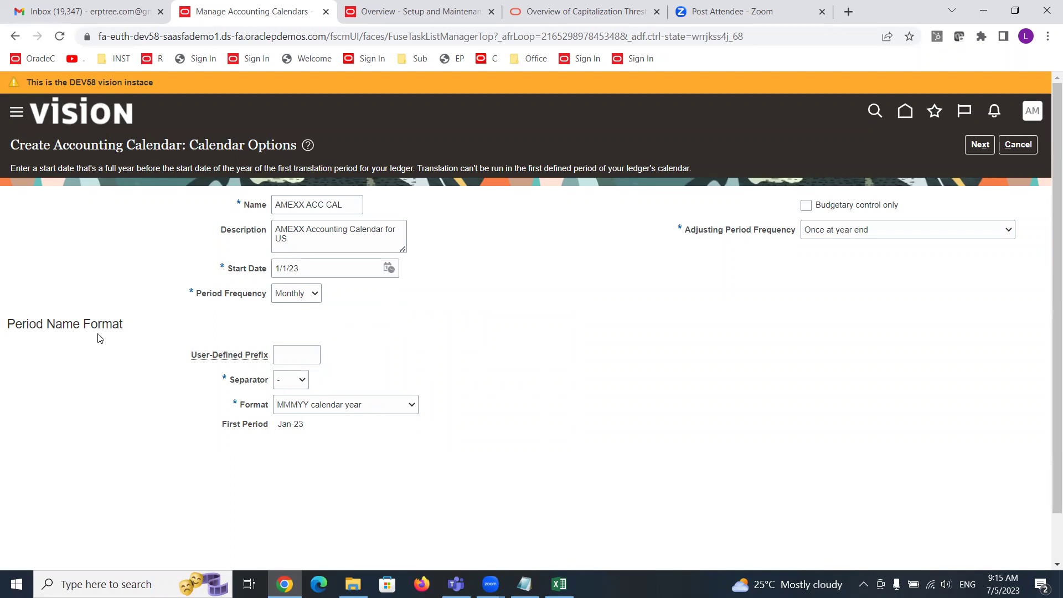
Step: Check the first period name and try the YYYYMMM calendar year and YYYYMMM fiscal year formats
triple_click(292, 427)
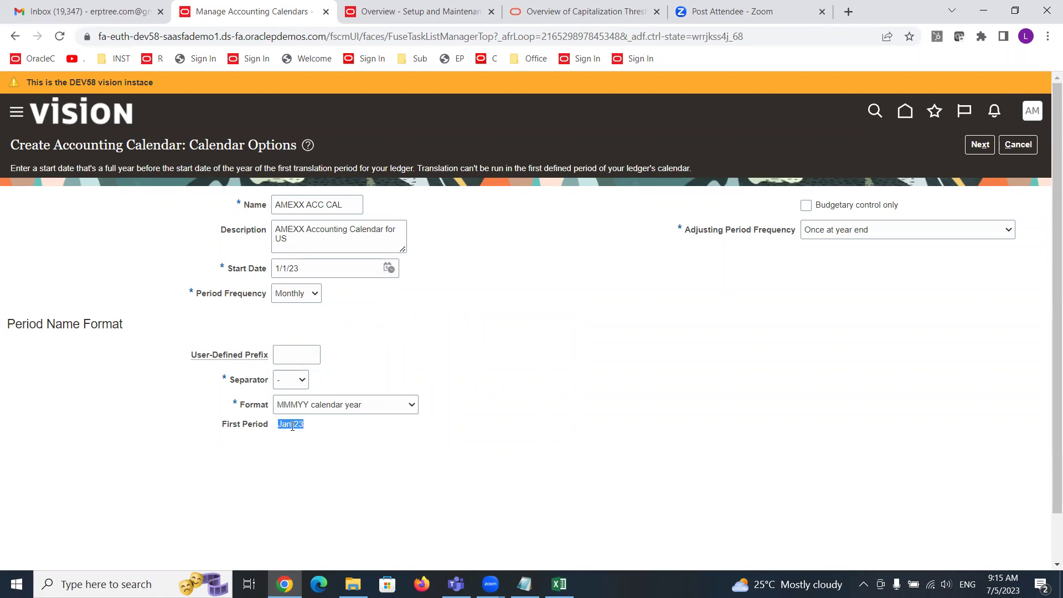
click(325, 436)
click(413, 406)
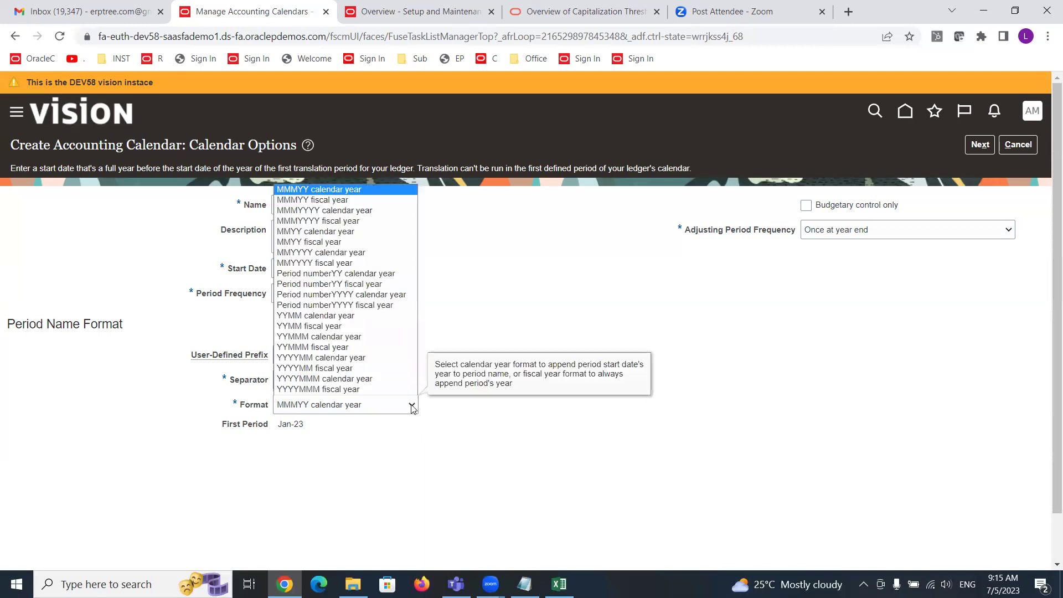
click(352, 380)
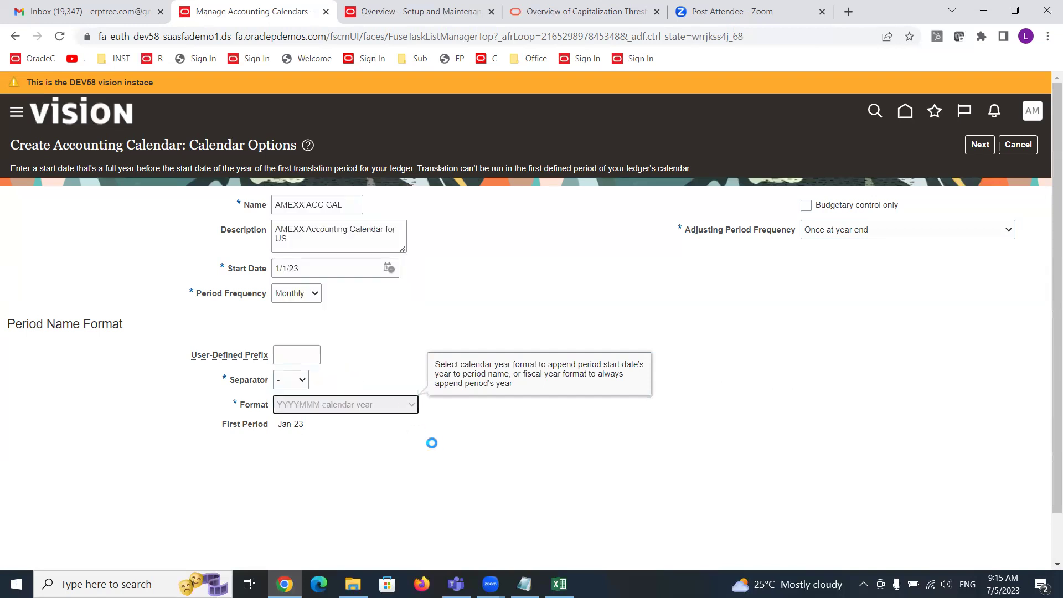
triple_click(306, 425)
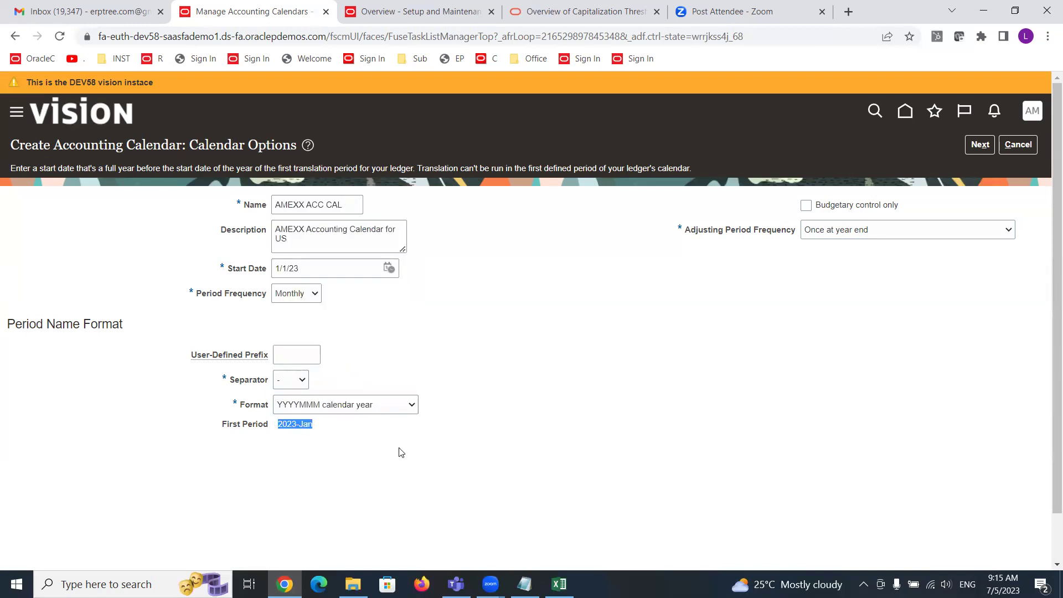
click(341, 432)
click(397, 412)
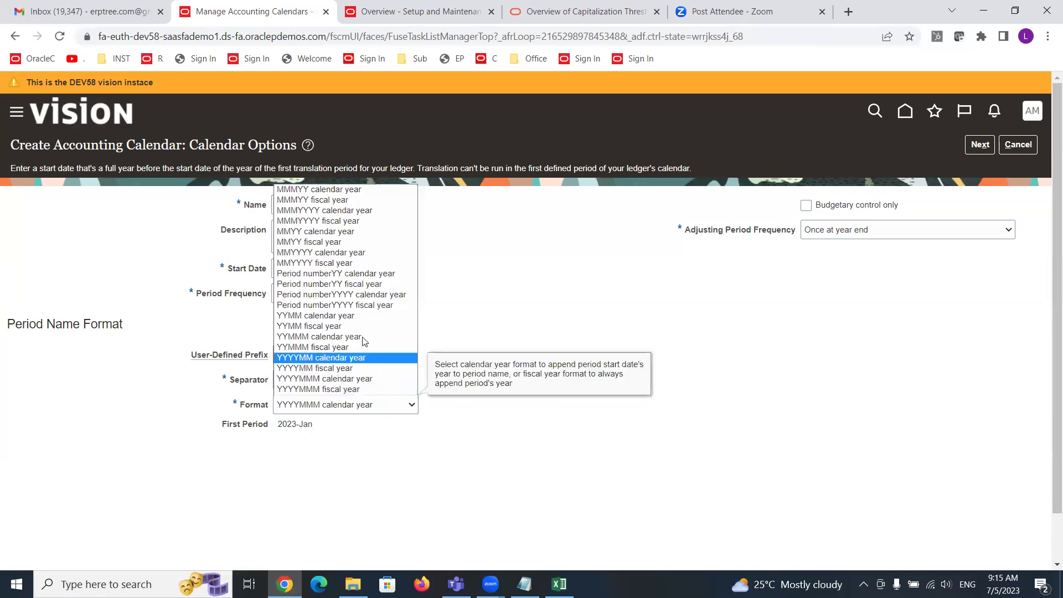
click(352, 390)
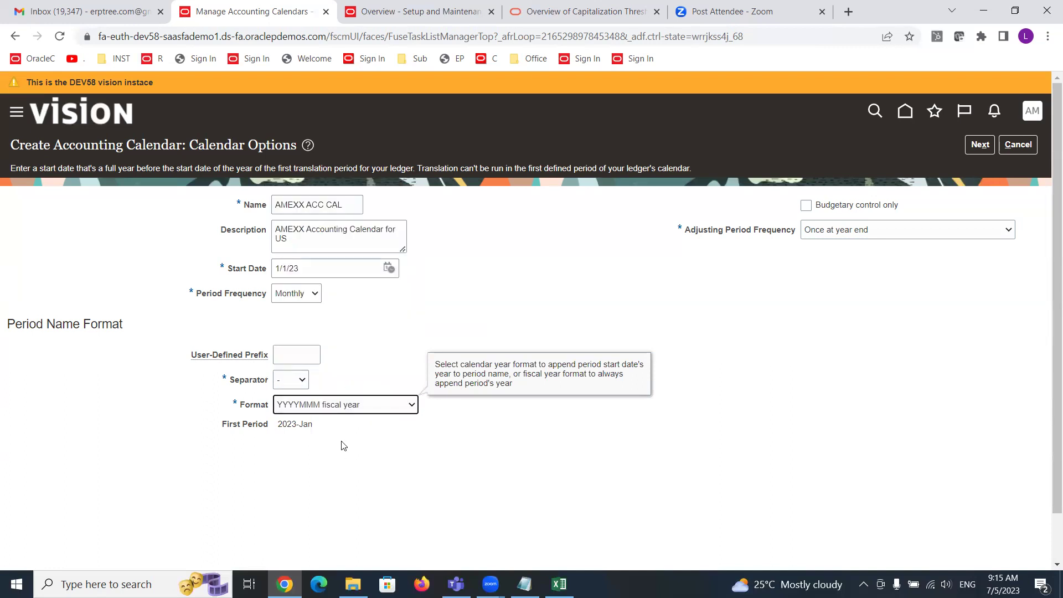
Step: Try the MMMYYYY fiscal year and MMYY fiscal year period name formats, and restore MMMYY calendar year
click(382, 405)
click(369, 222)
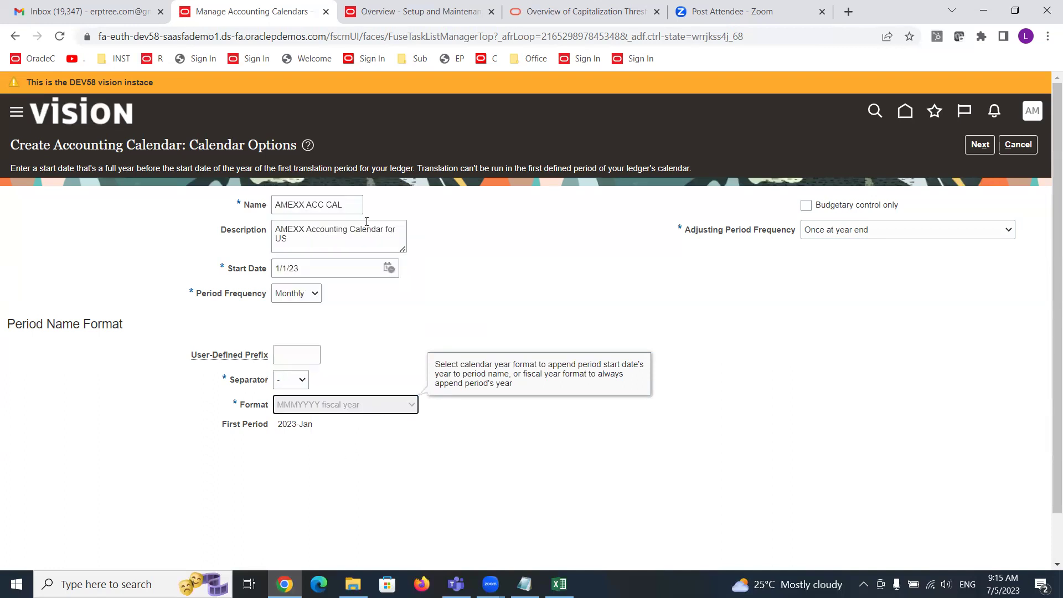
click(381, 406)
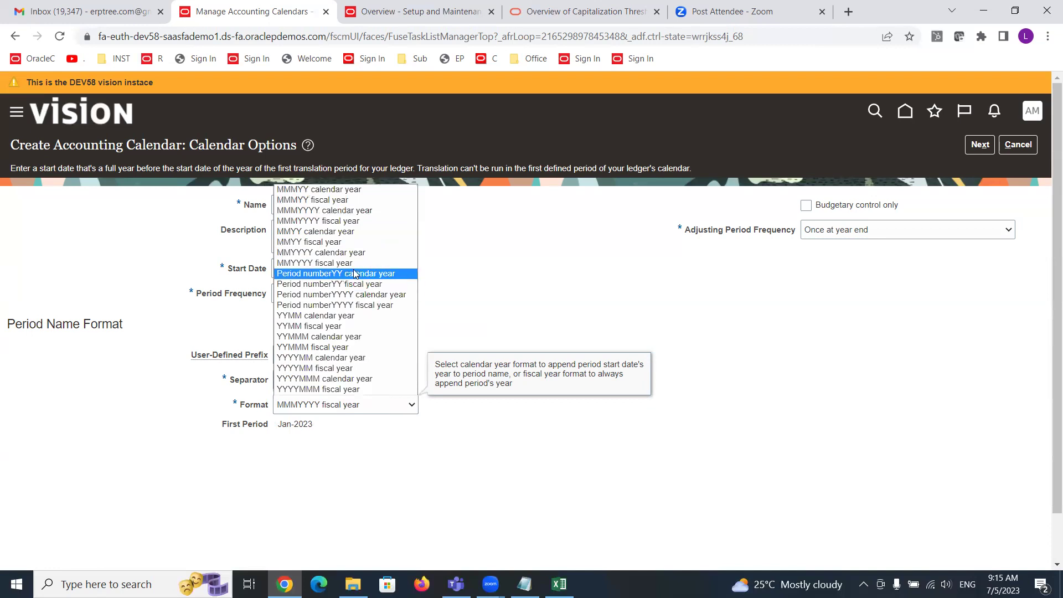
click(347, 245)
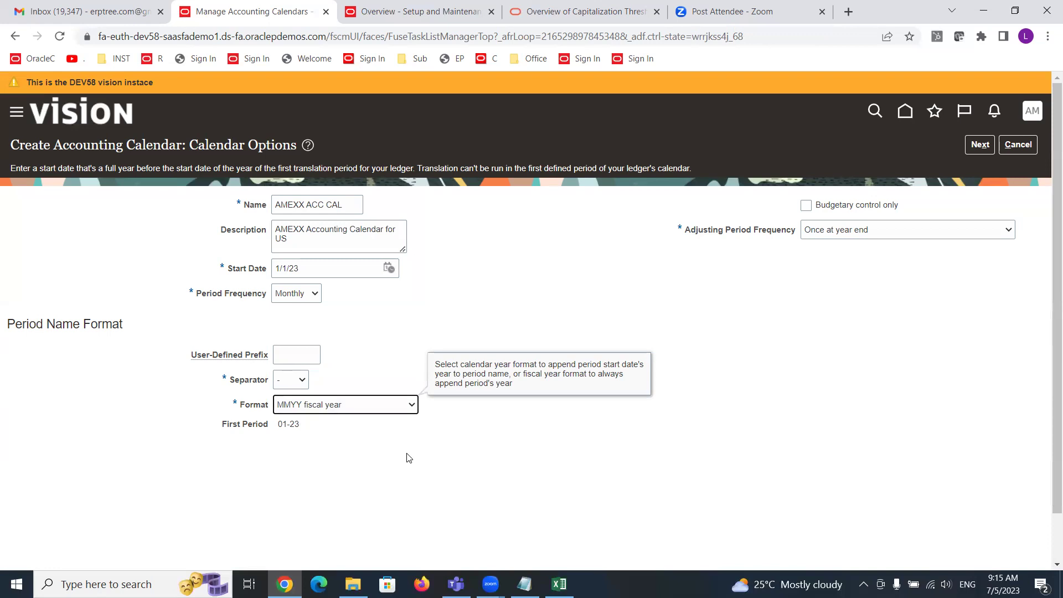
click(404, 405)
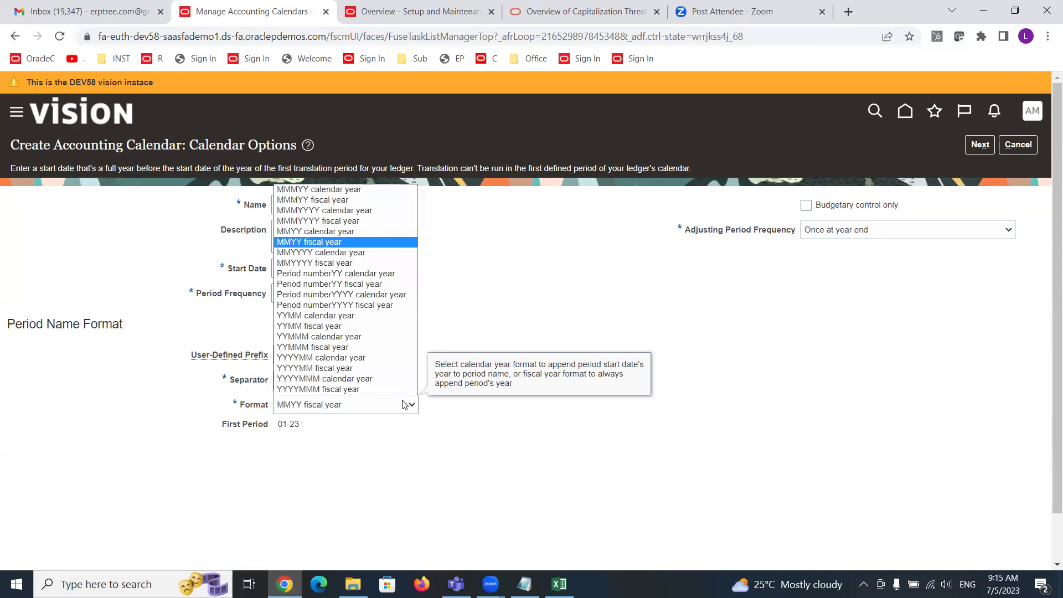
click(349, 191)
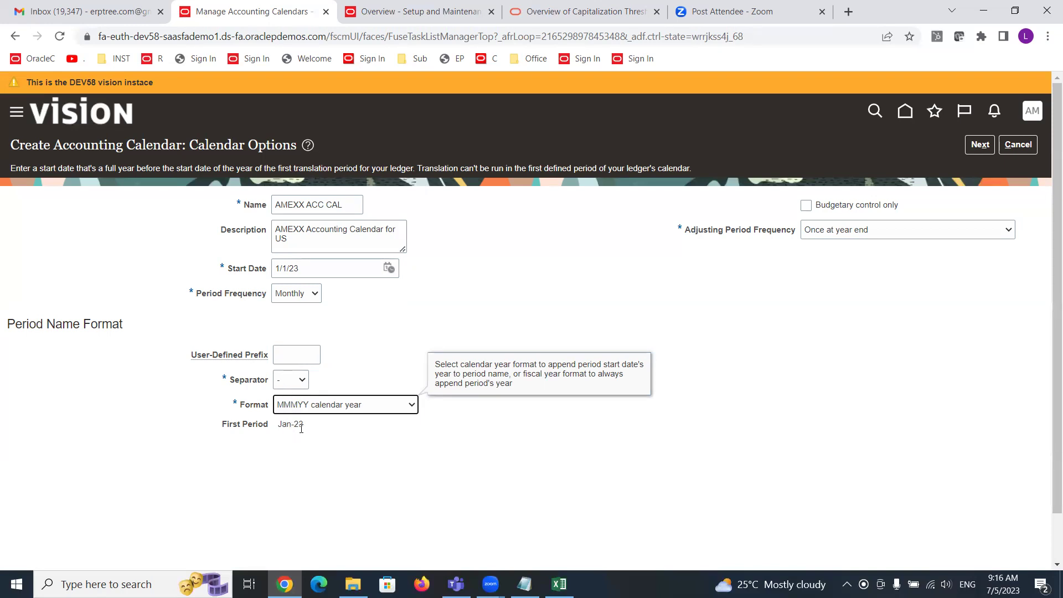
Step: Try the slash and None separators for the period names, and restore the hyphen separator
click(291, 386)
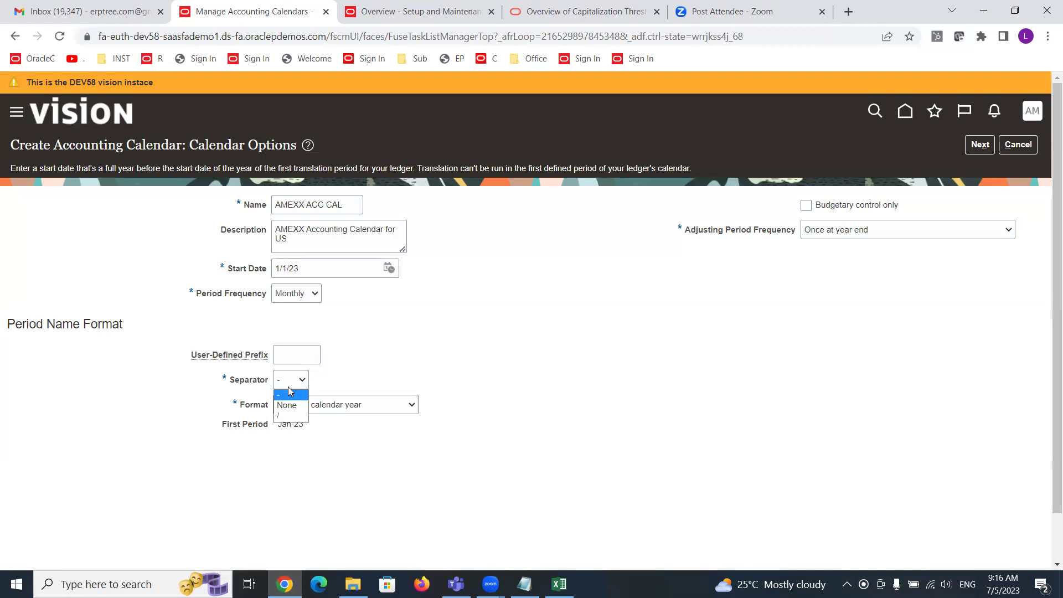
click(291, 415)
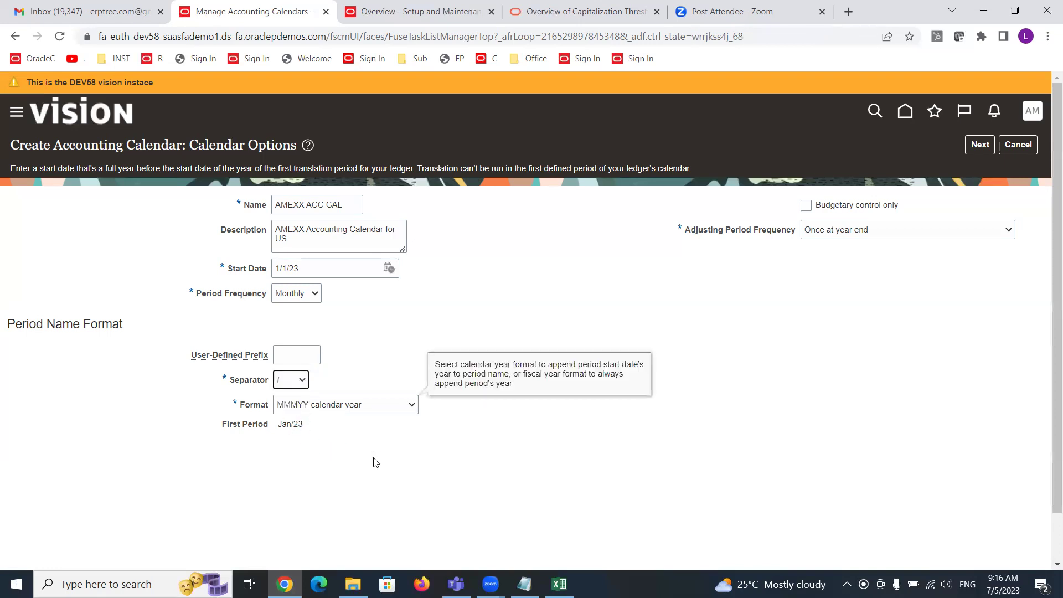
click(295, 382)
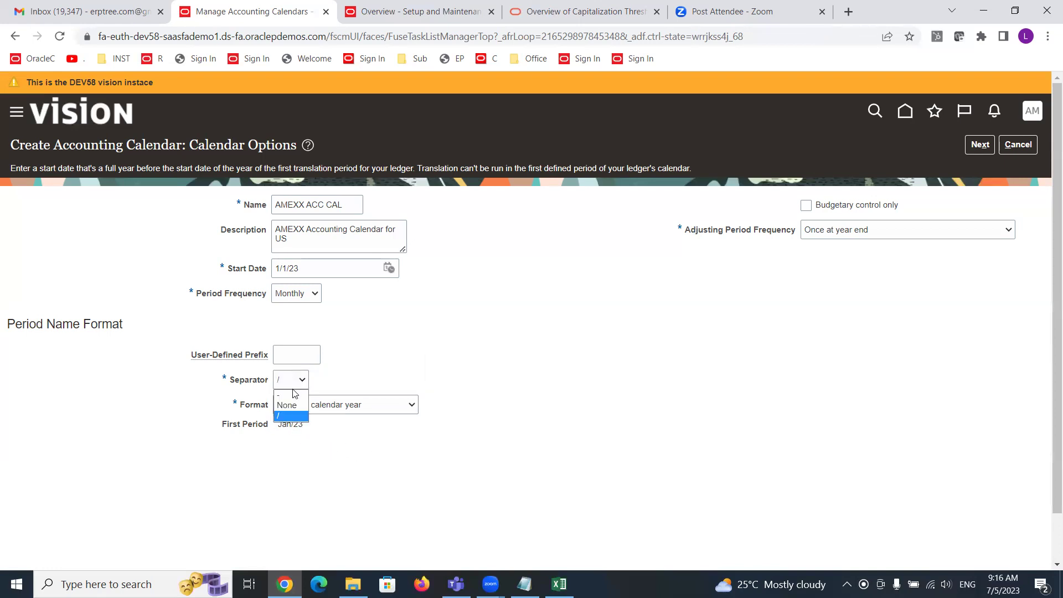
click(294, 408)
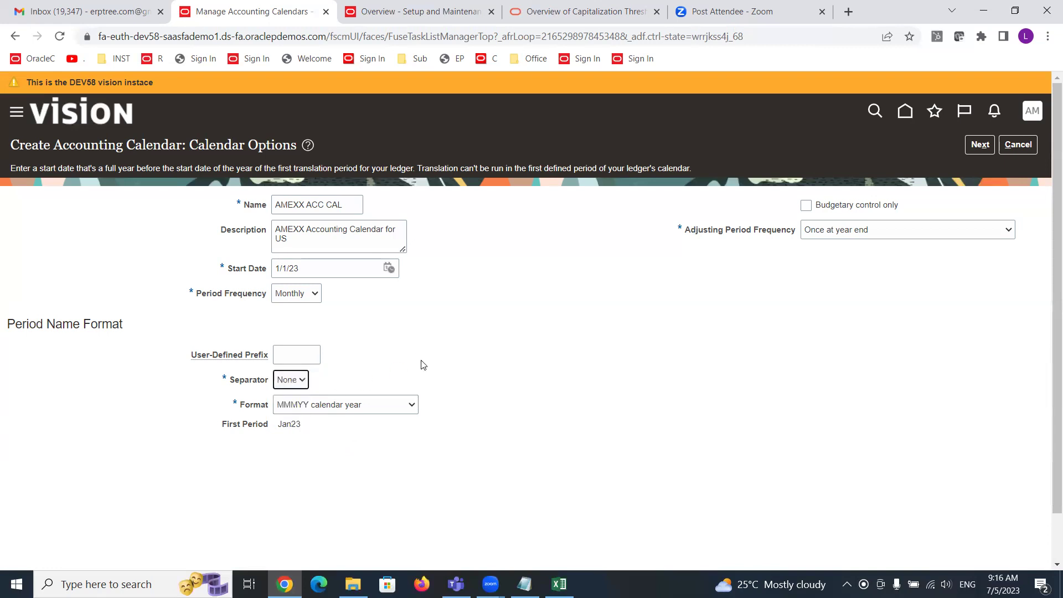
click(299, 381)
click(298, 396)
Step: Try None as the adjusting period frequency, dismiss the warning and restore Once at year end
click(878, 235)
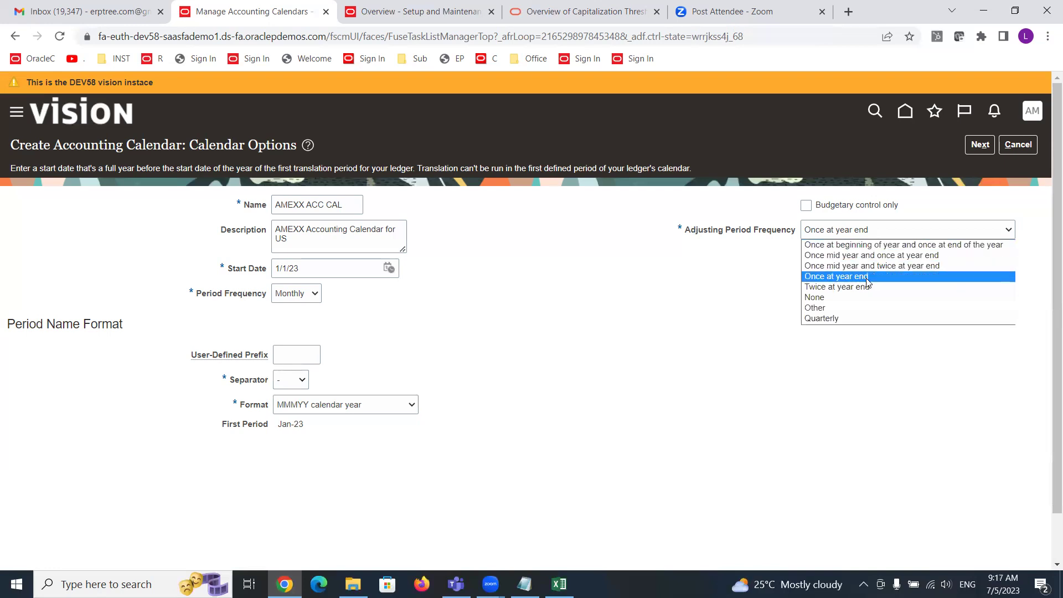
click(850, 297)
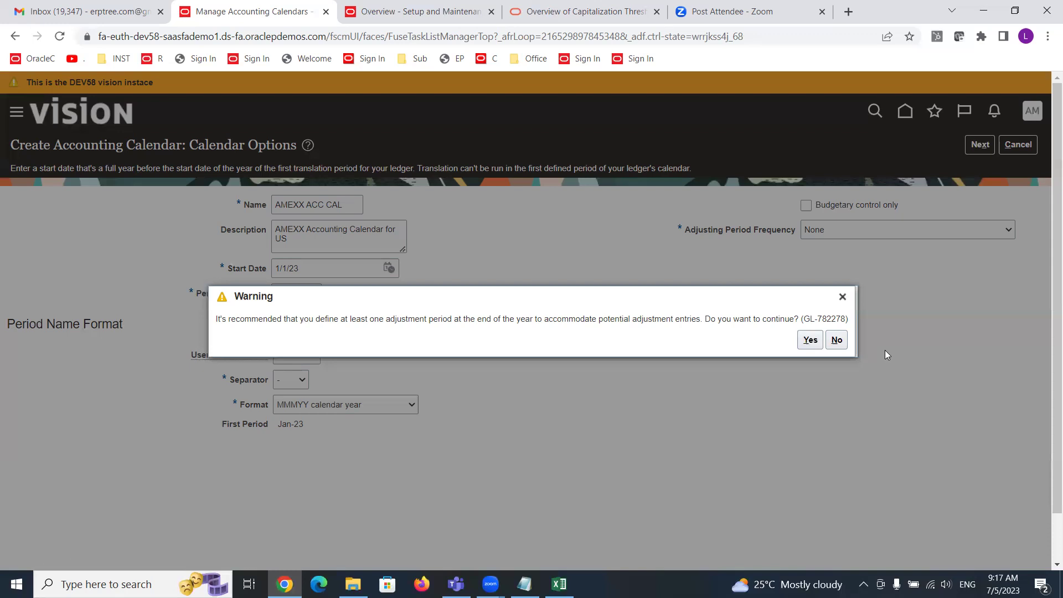
click(841, 298)
click(956, 230)
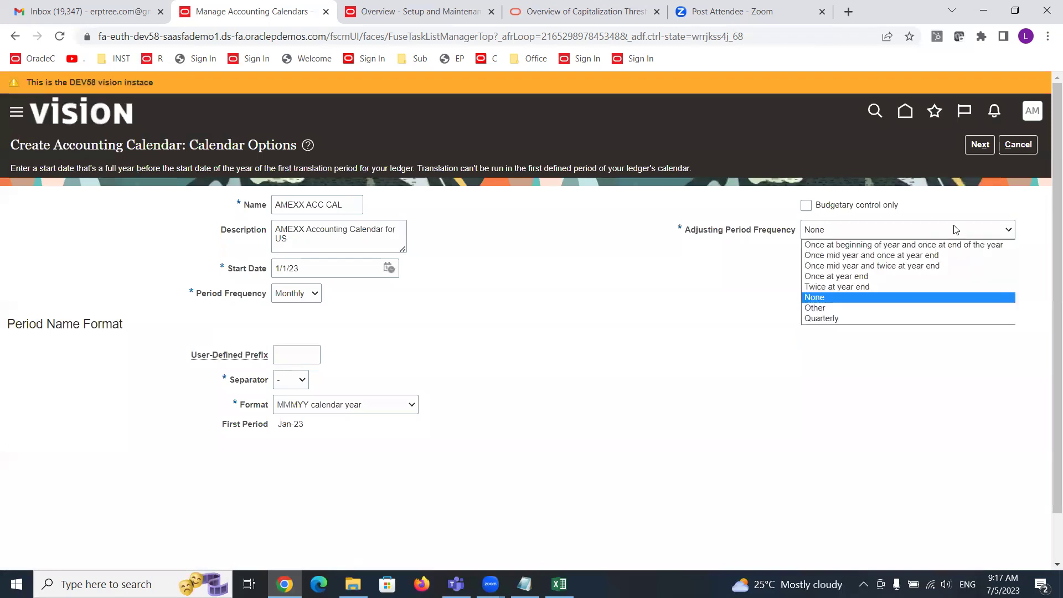
click(873, 276)
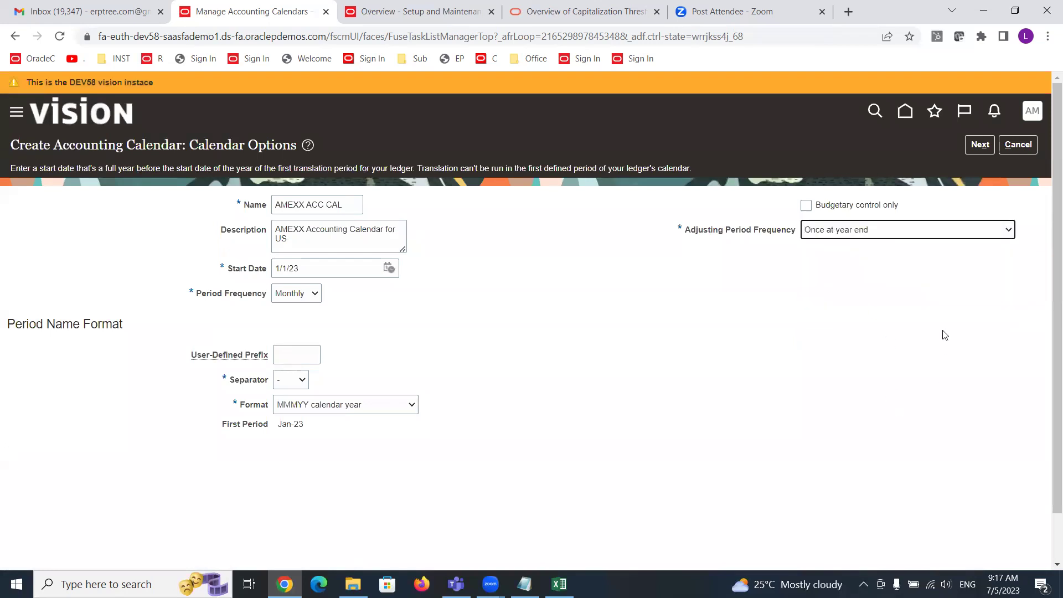
Step: Try Other with 3 adjusting periods and None as the adjusting period frequency, and restore Once at year end
click(929, 231)
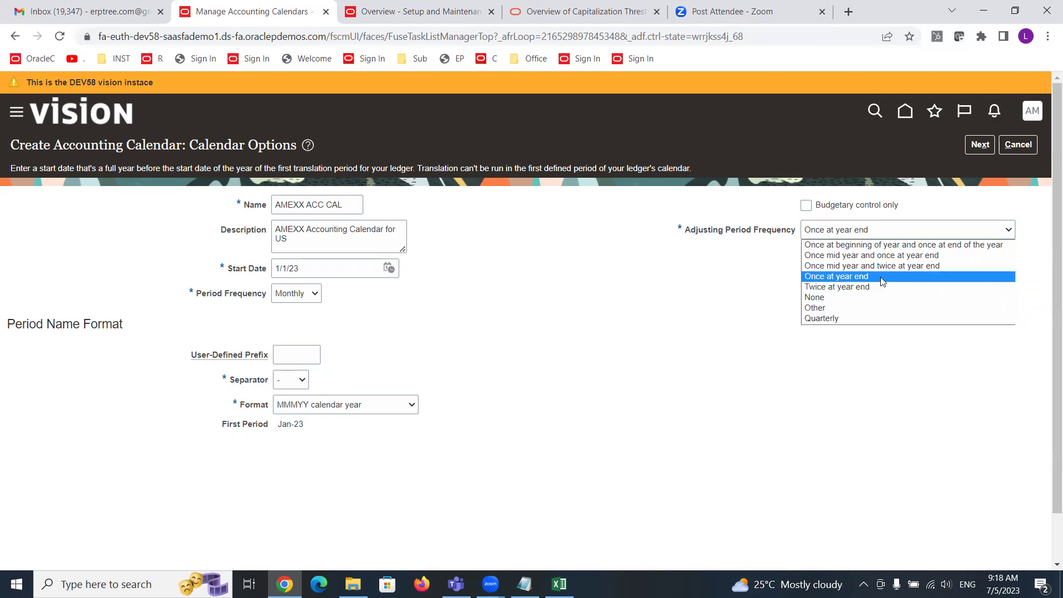
click(849, 307)
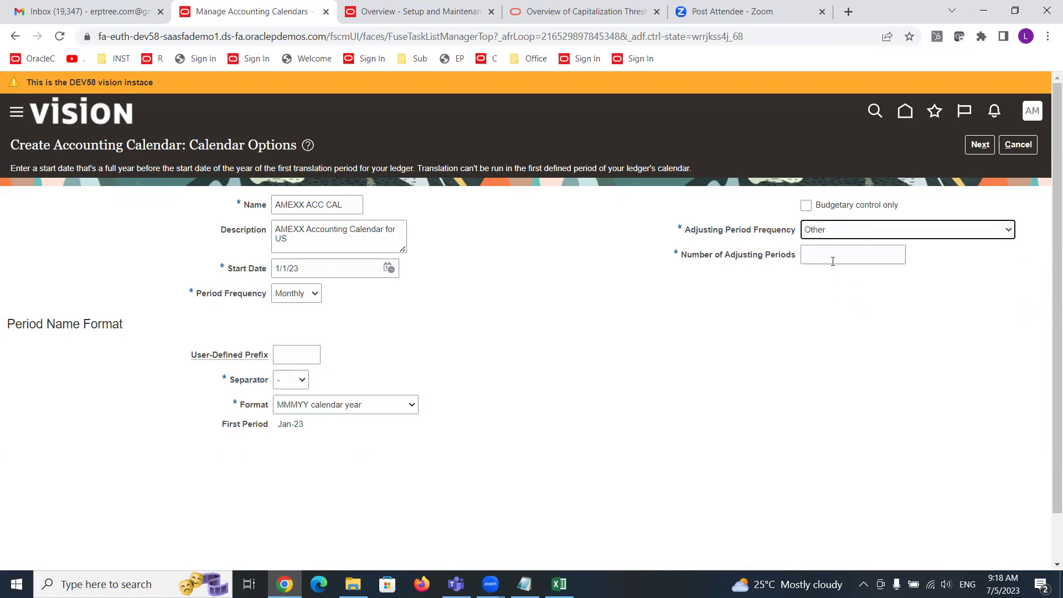
click(832, 257)
text(3)
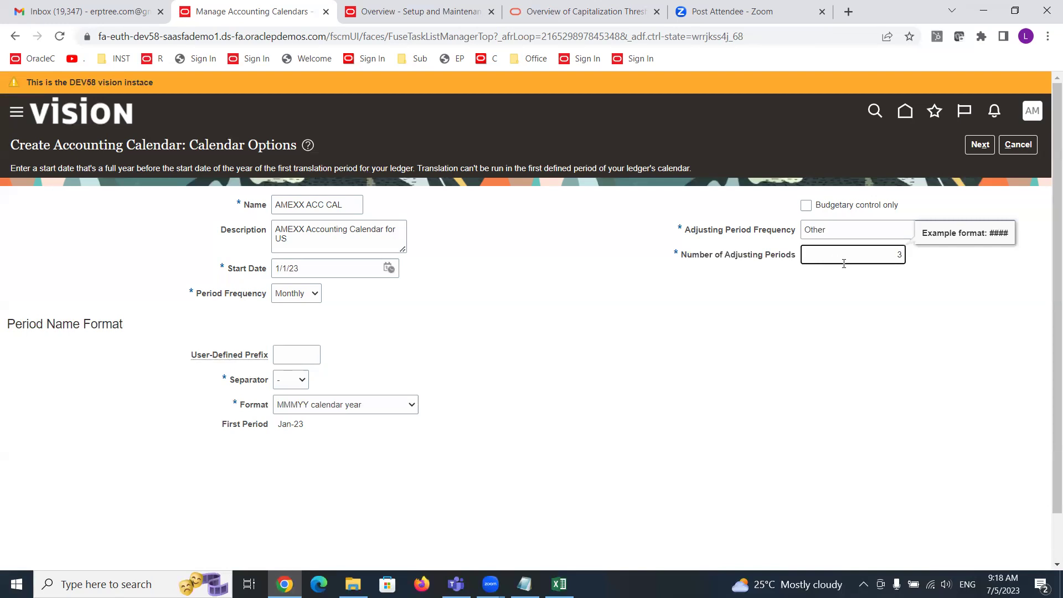
click(853, 230)
click(845, 298)
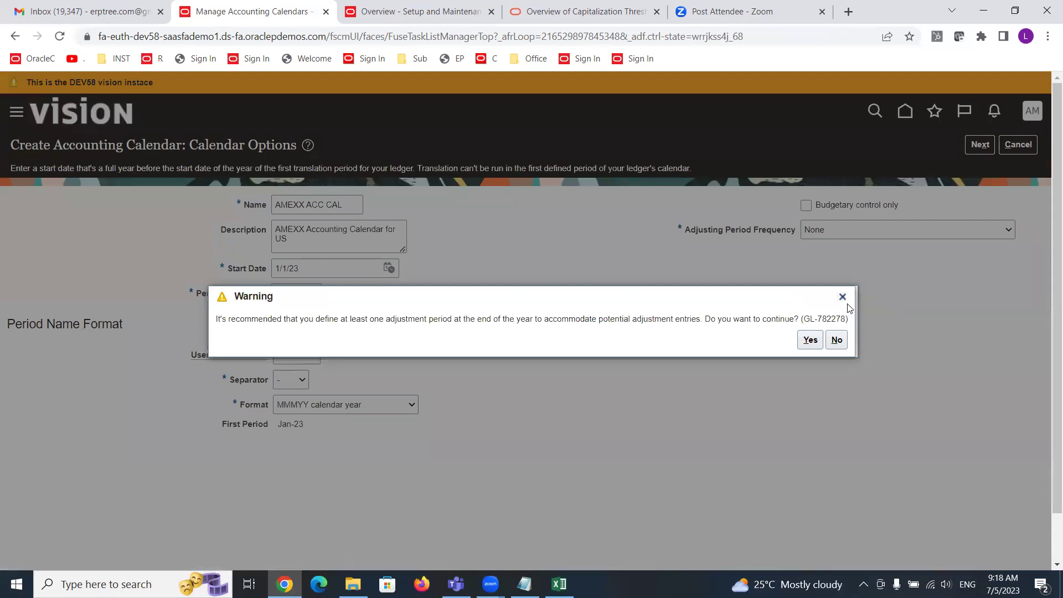
click(843, 297)
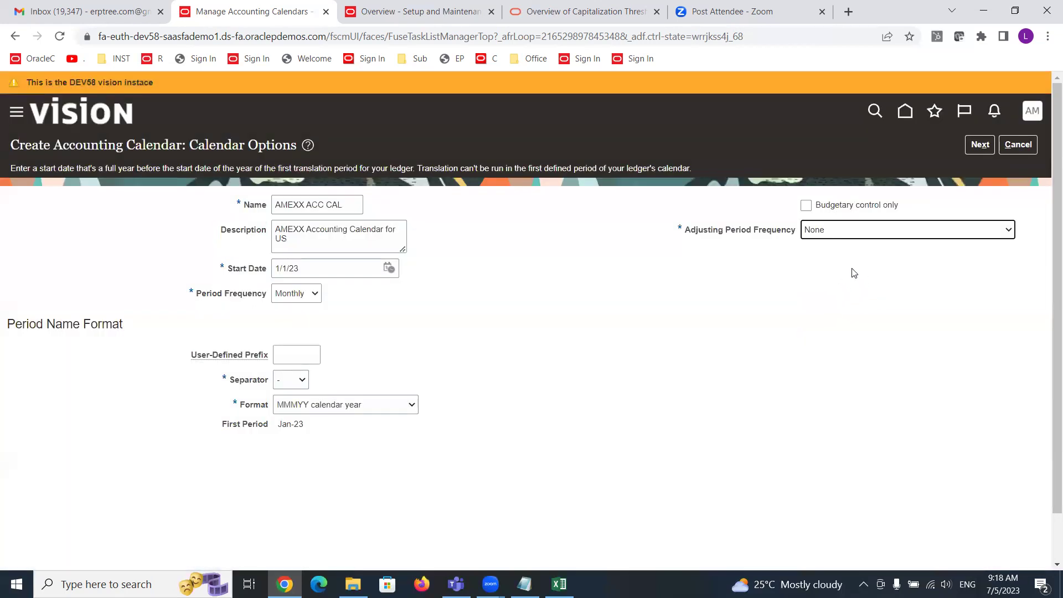
click(871, 229)
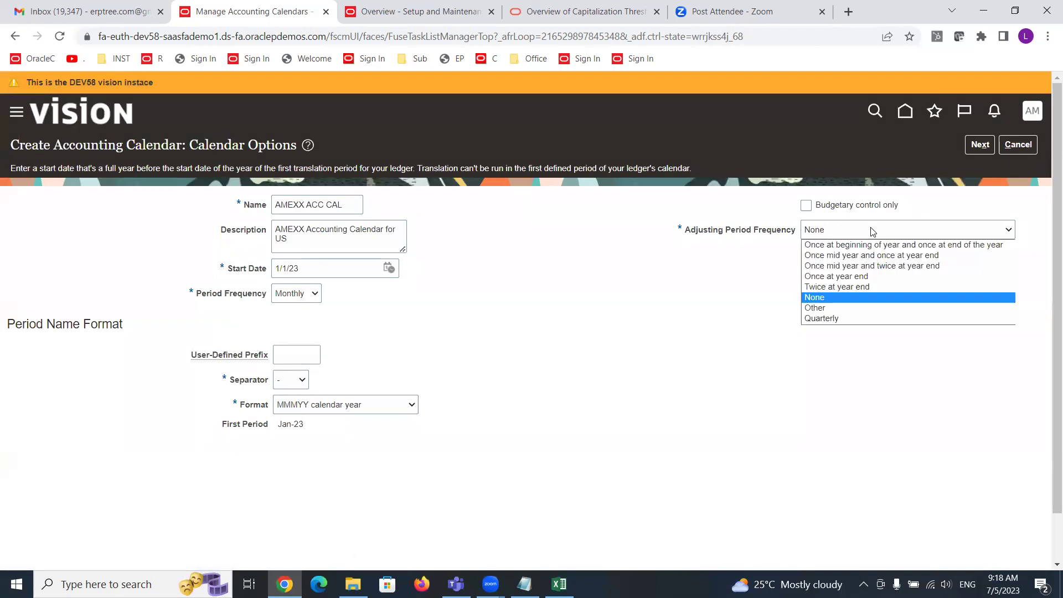
click(870, 277)
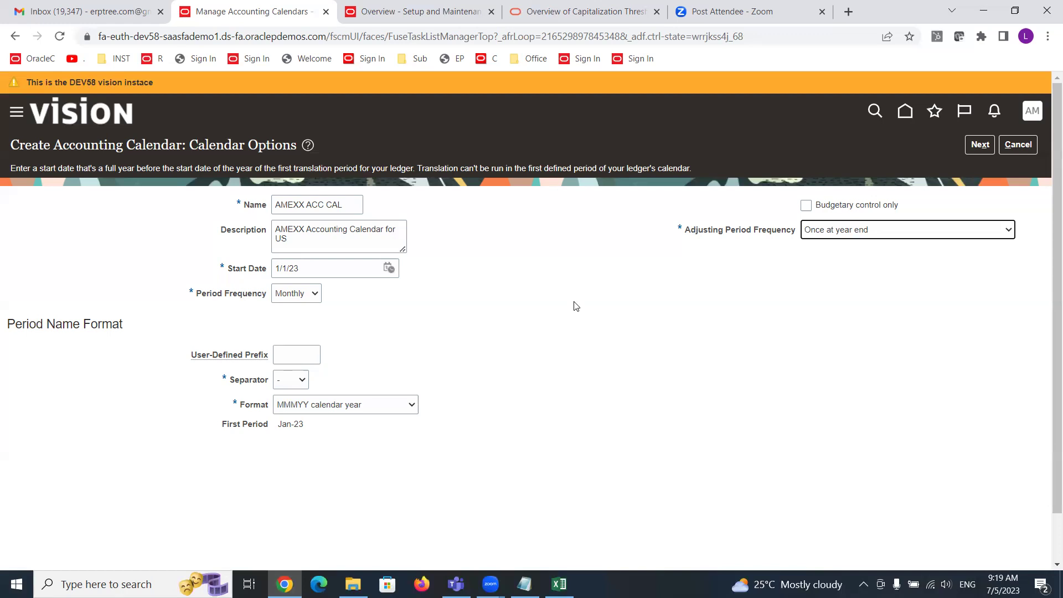
Step: Check the calendar name and first period name, and continue to the period details
click(352, 209)
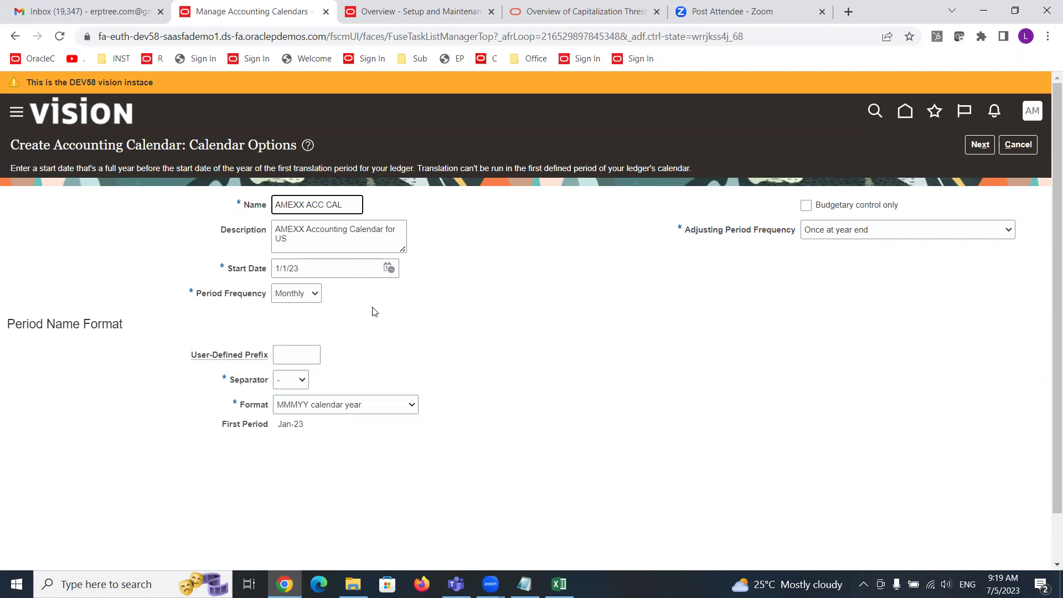
triple_click(288, 425)
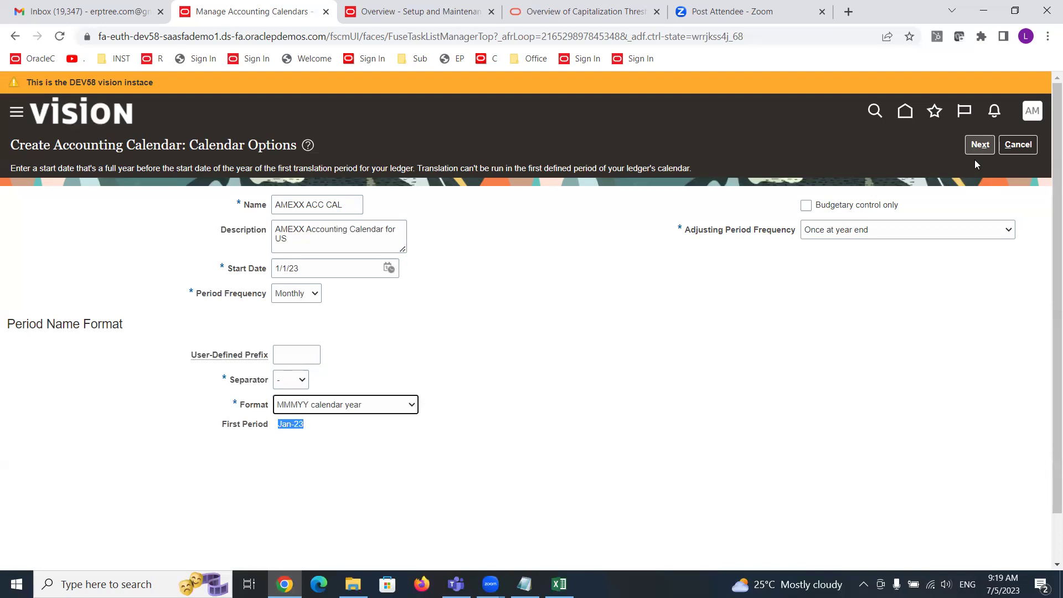
click(914, 332)
click(980, 146)
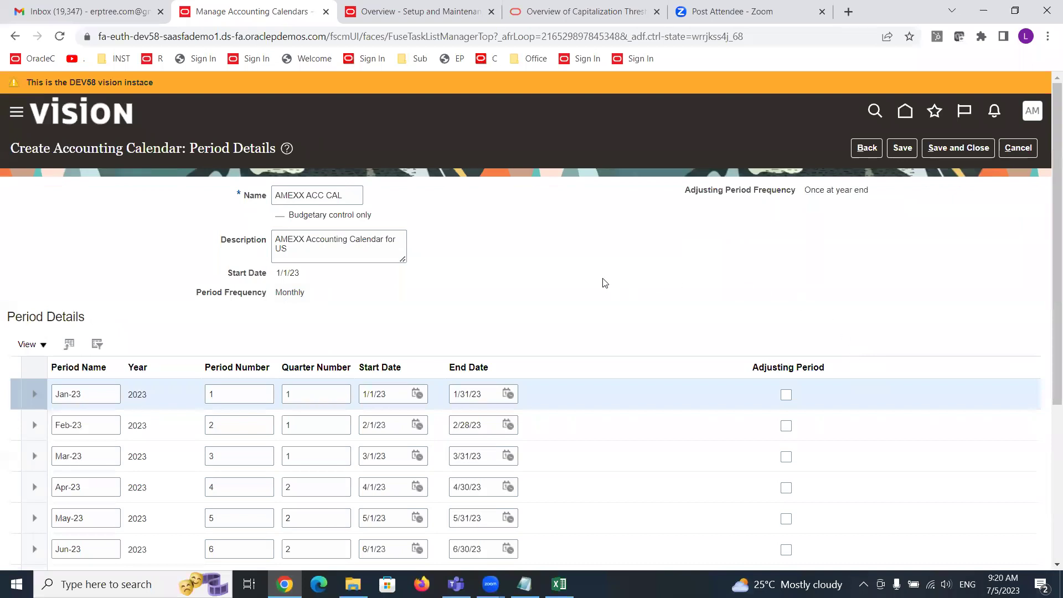
Step: Set the start date of the 13_Dec-23 adjusting period to 12/25/23
scroll(601, 281, down, 2)
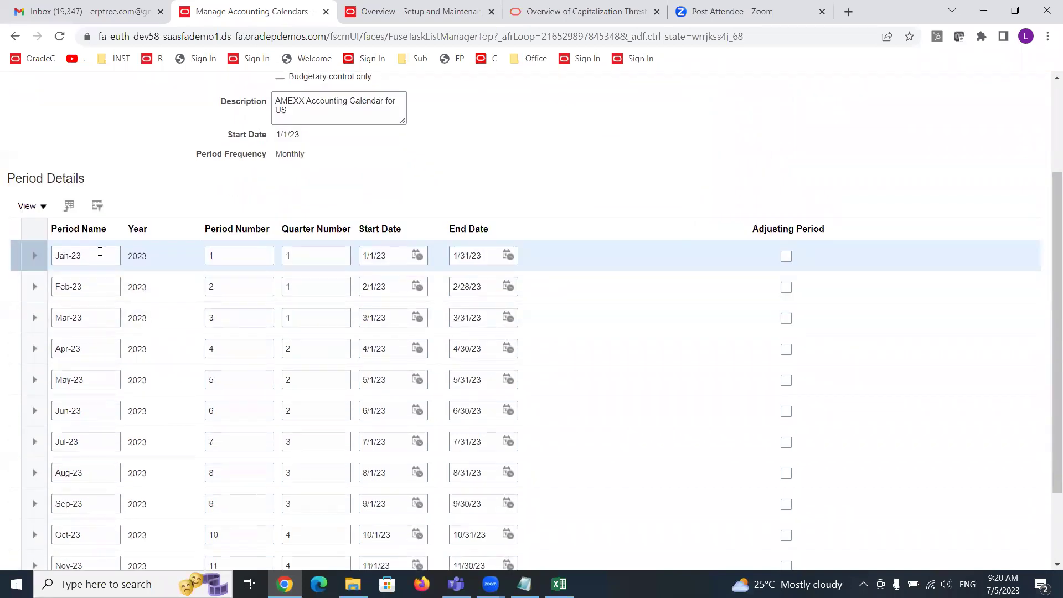
scroll(96, 501, down, 2)
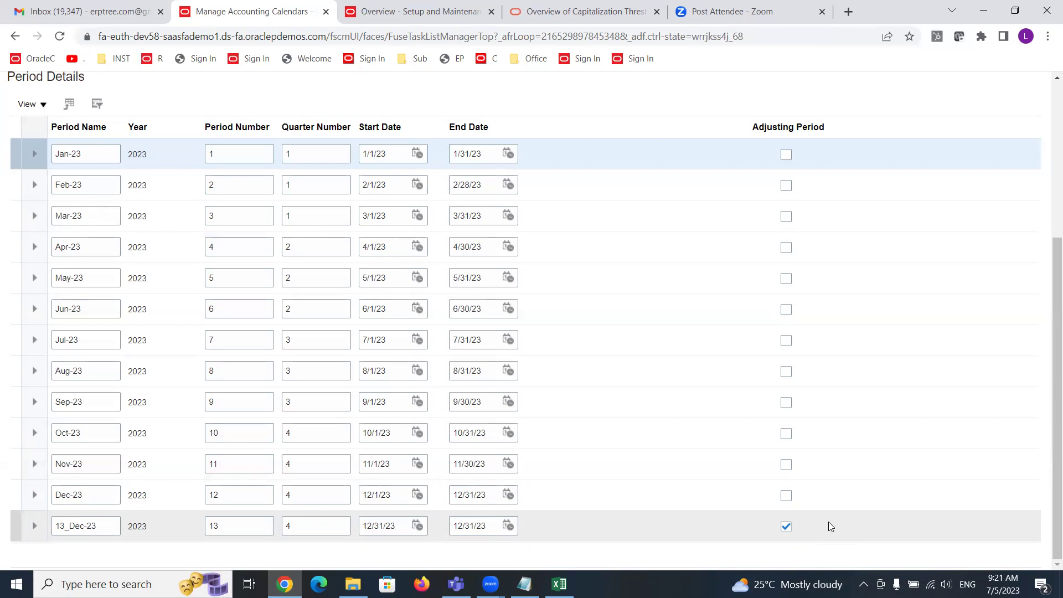
click(417, 525)
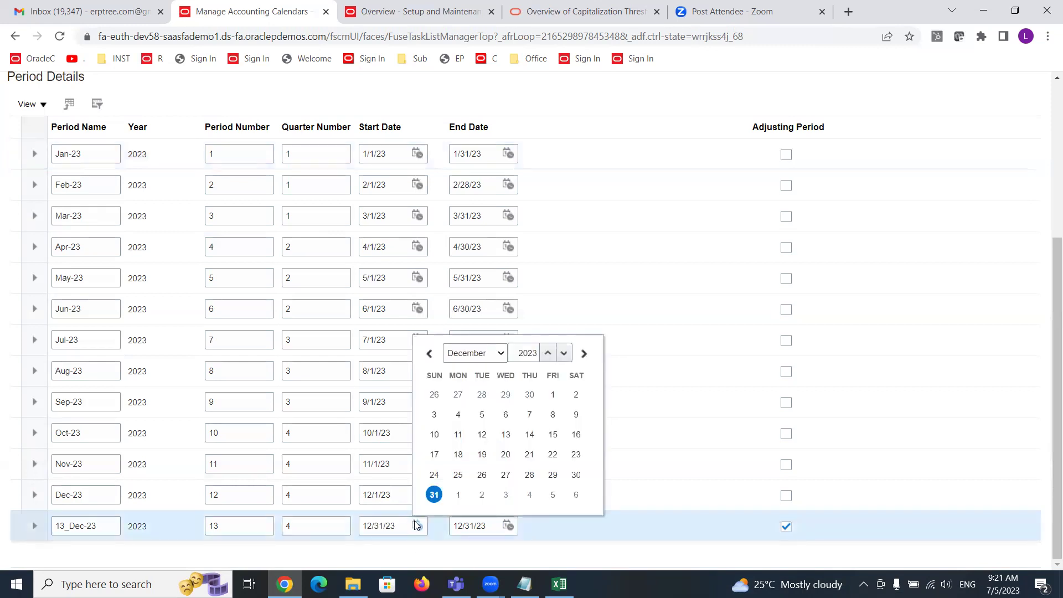
click(458, 475)
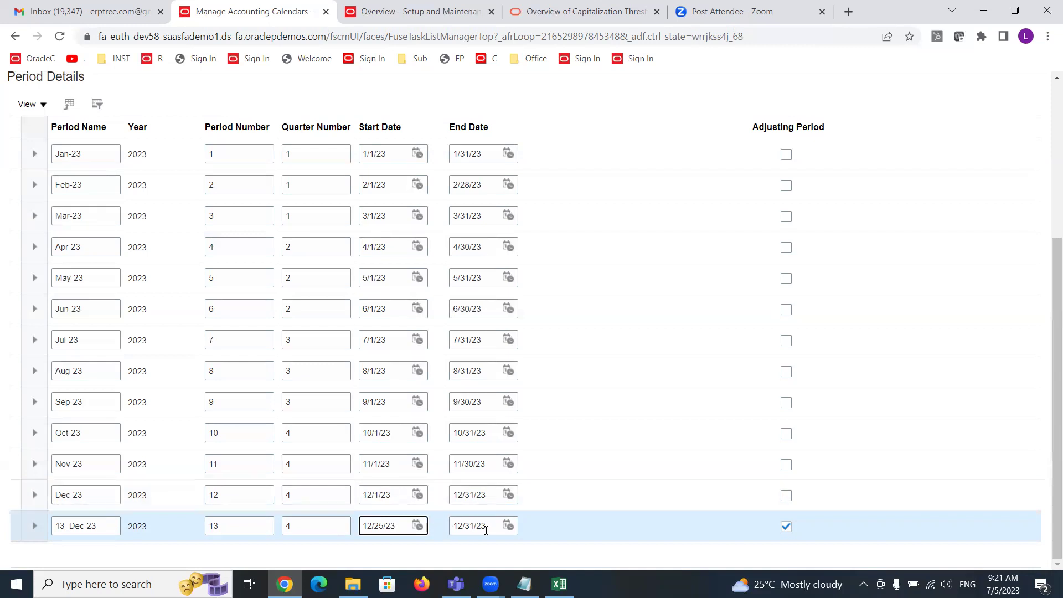
Step: Review the period and quarter numbers for 2023 and save the accounting calendar
scroll(561, 530, up, 5)
scroll(625, 302, down, 2)
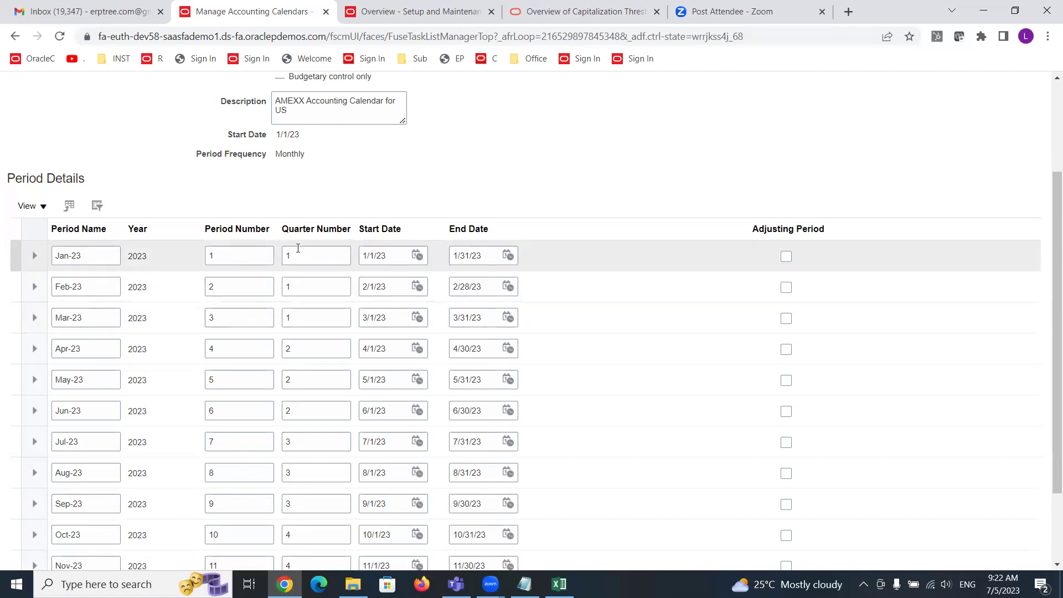
scroll(302, 308, down, 1)
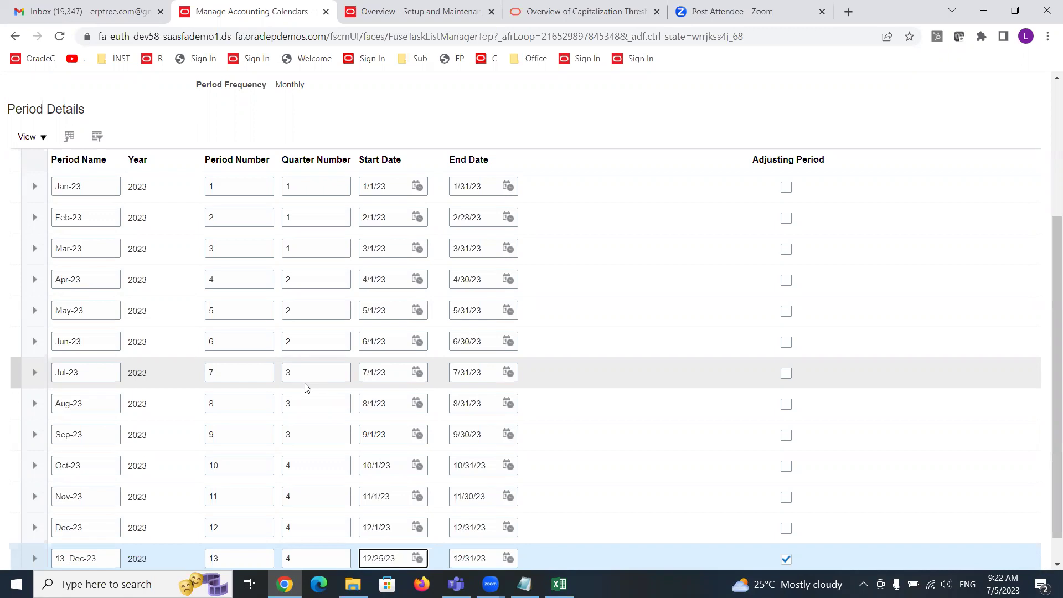
scroll(307, 282, down, 1)
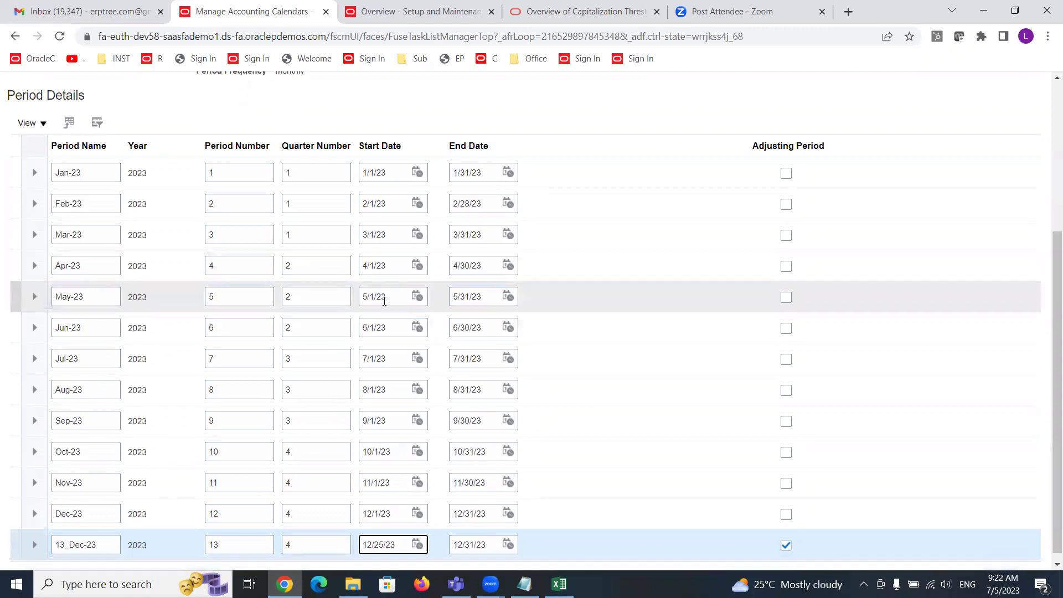
scroll(620, 548, up, 5)
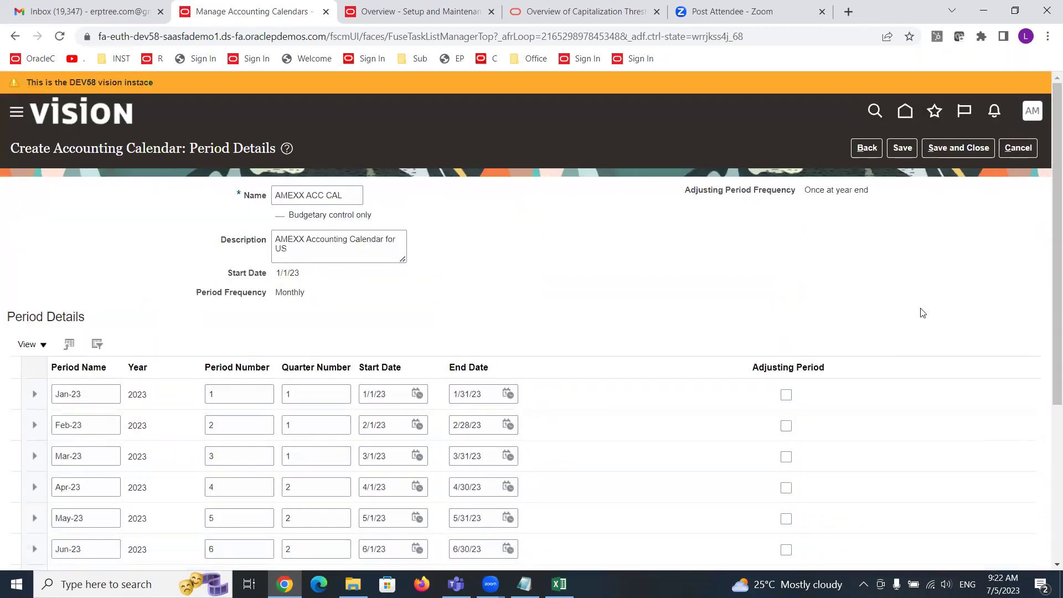
click(903, 148)
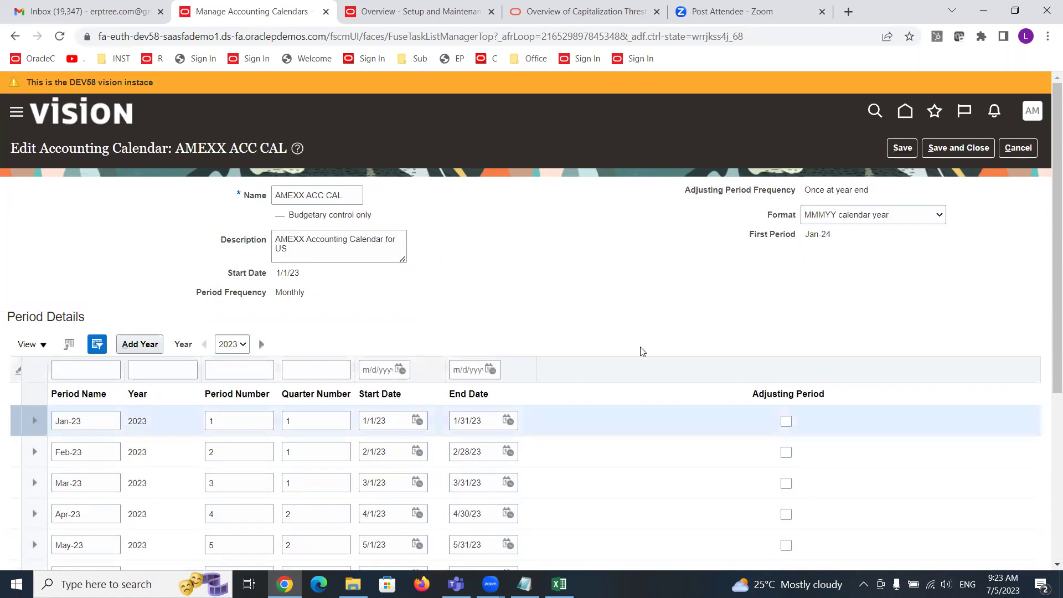
Step: Check which years the calendar offers, keep 2023 selected and review its periods through the adjusting period
click(132, 344)
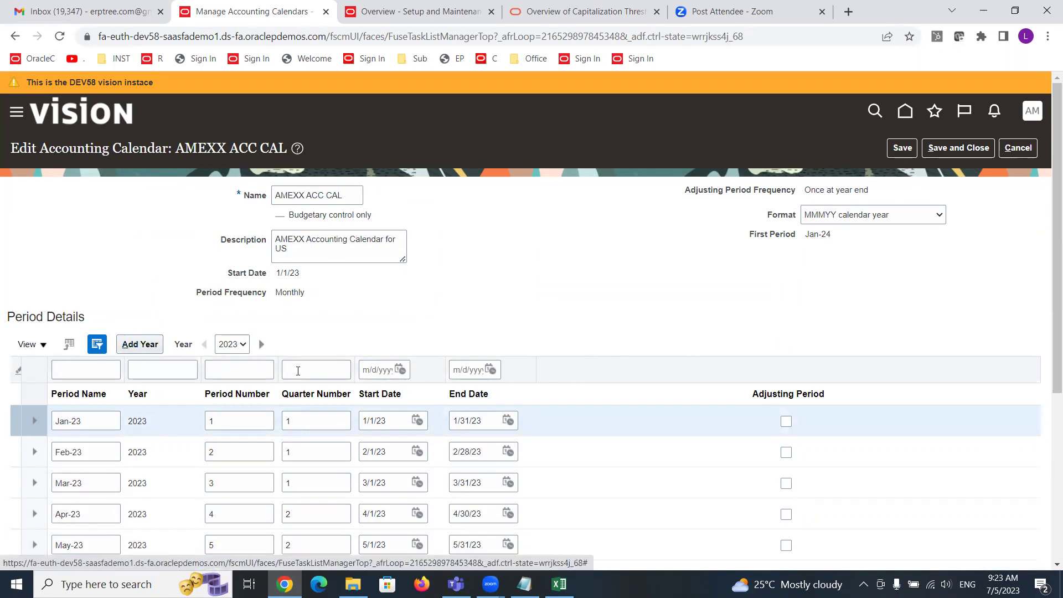
click(241, 347)
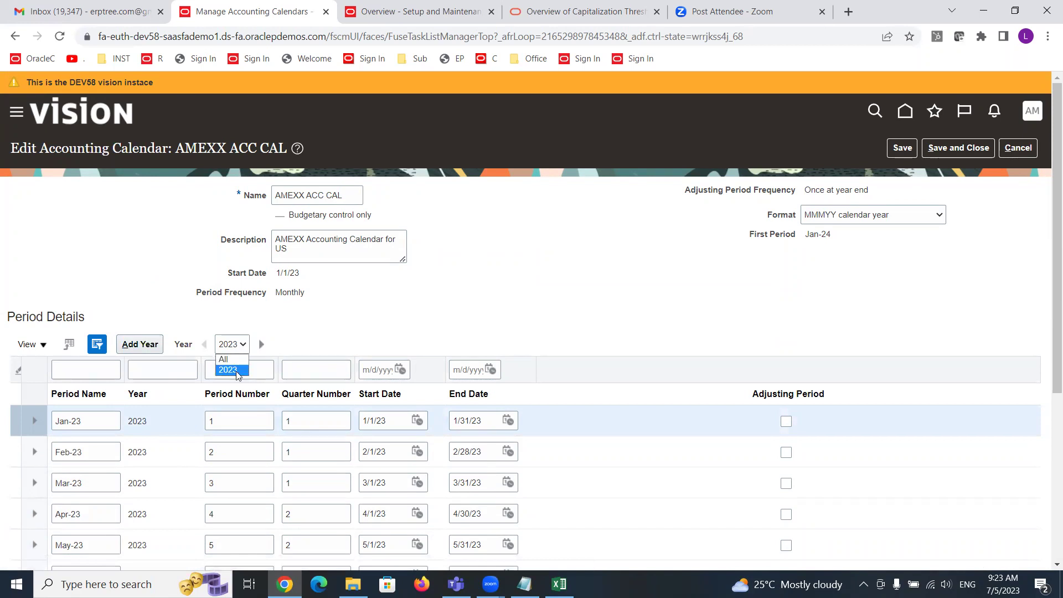
click(236, 370)
scroll(451, 299, down, 1)
scroll(451, 301, down, 4)
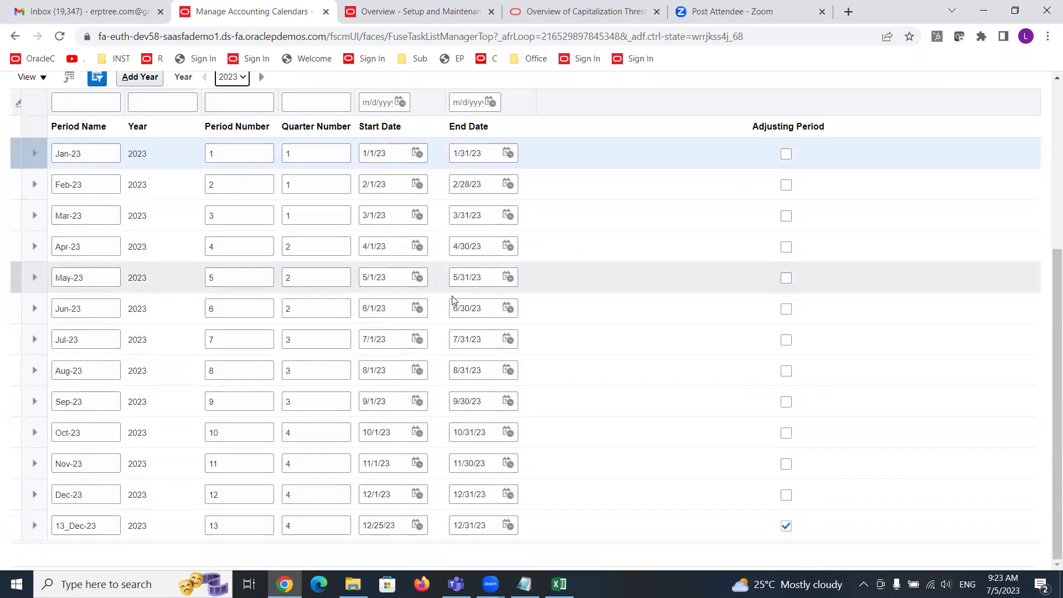
scroll(451, 301, up, 5)
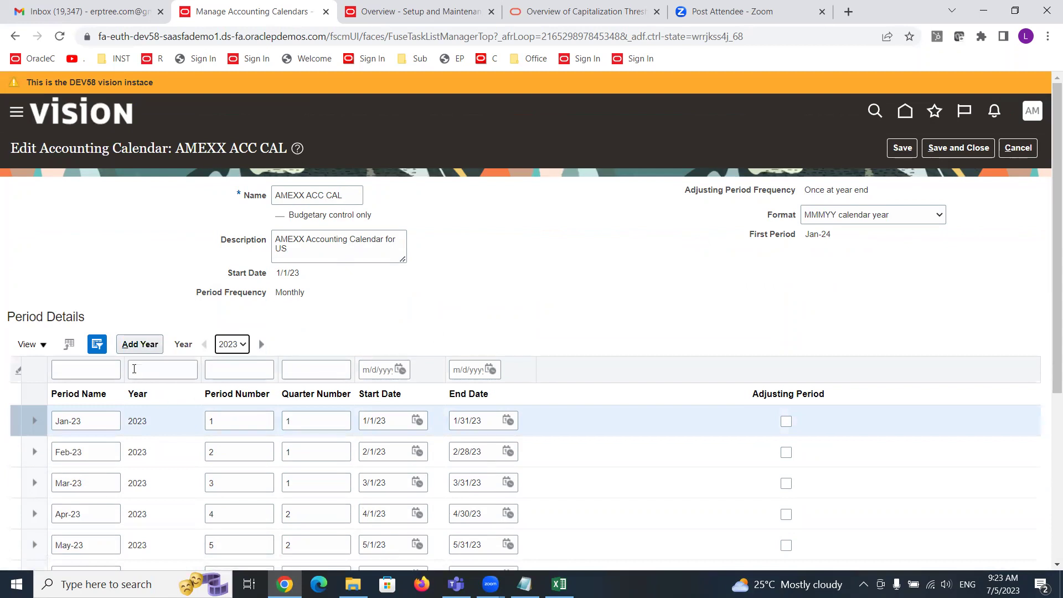
Step: Add the 2024 year to the calendar, review its periods and save
click(137, 345)
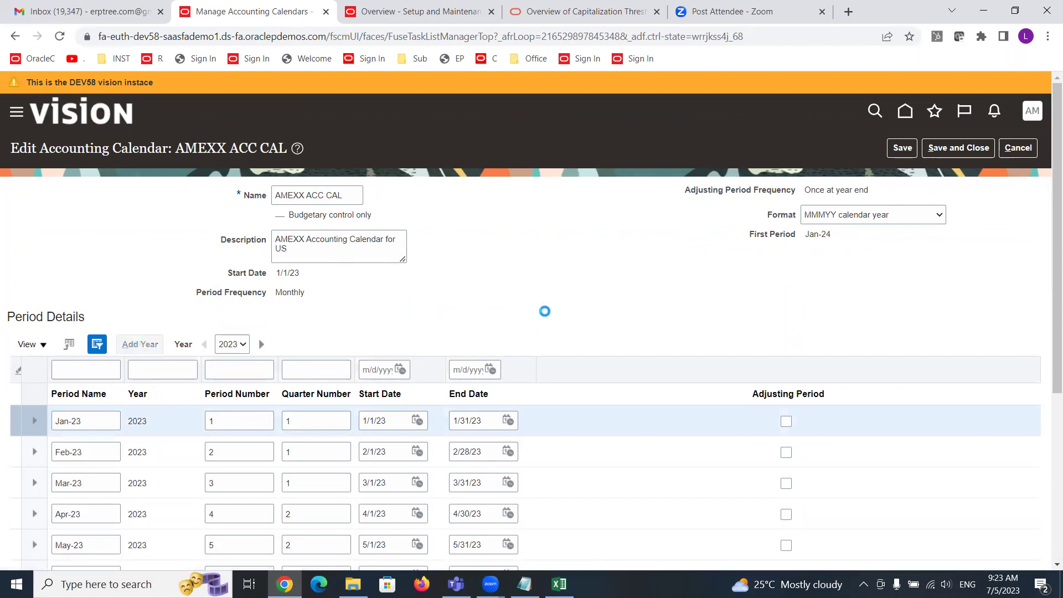
scroll(546, 301, down, 5)
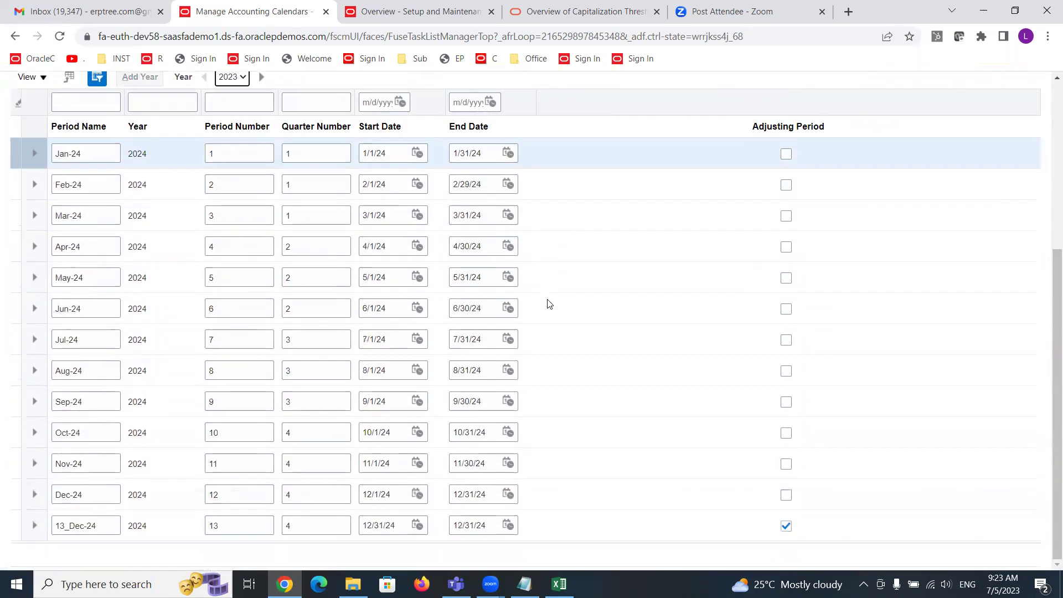
scroll(916, 357, up, 5)
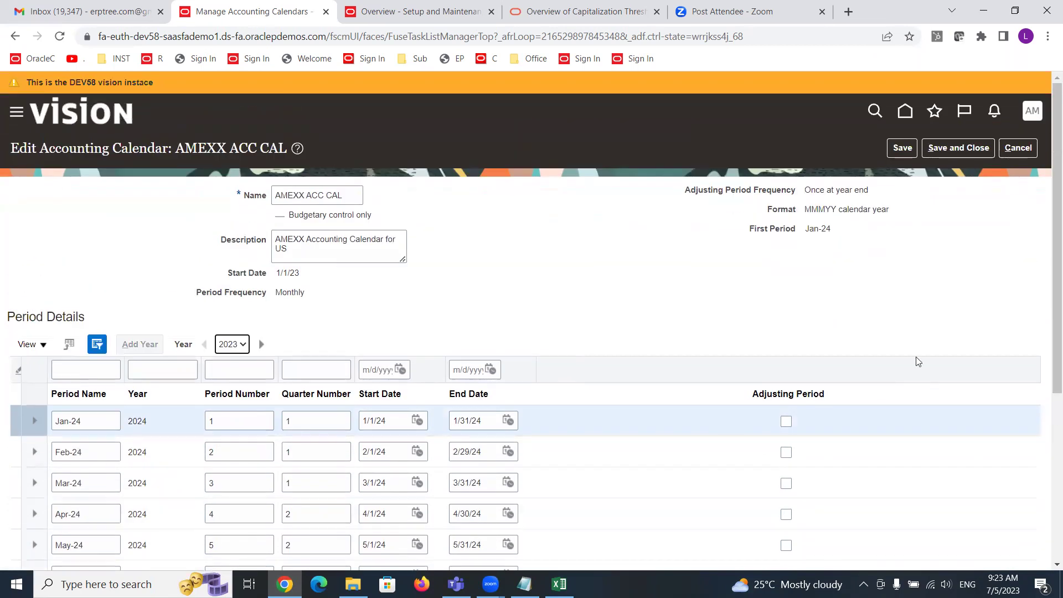
click(914, 154)
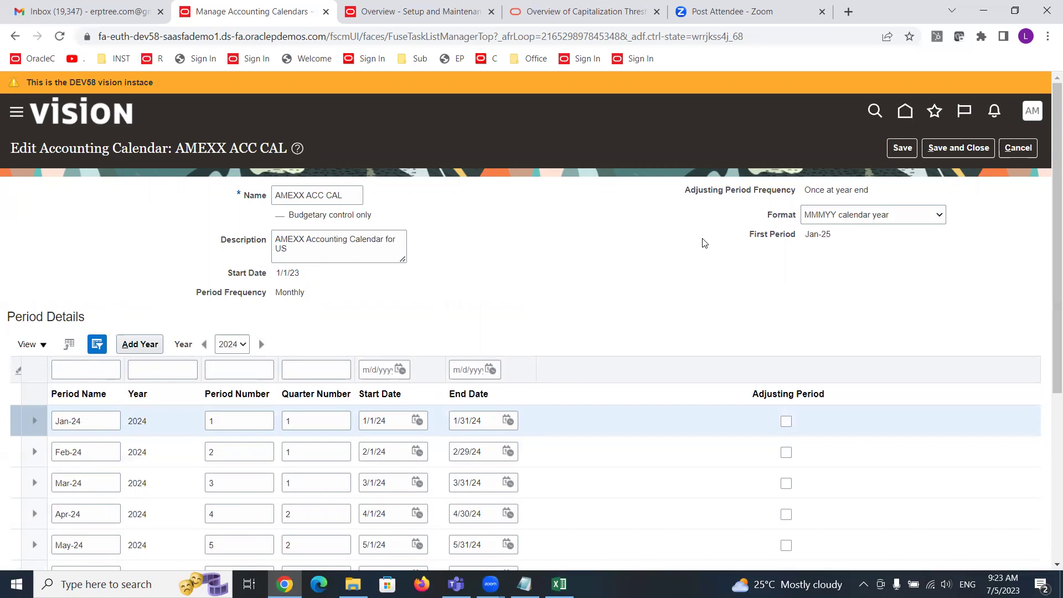
Step: Check the list of defined years and the first period name shown for the next year
click(237, 340)
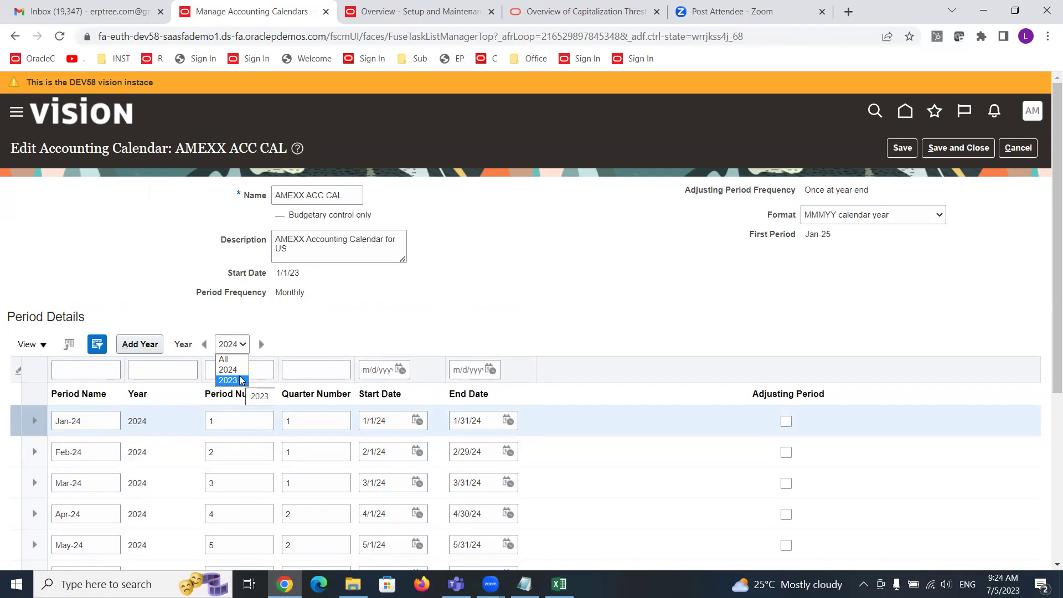
click(851, 258)
drag(749, 235, 809, 248)
click(823, 234)
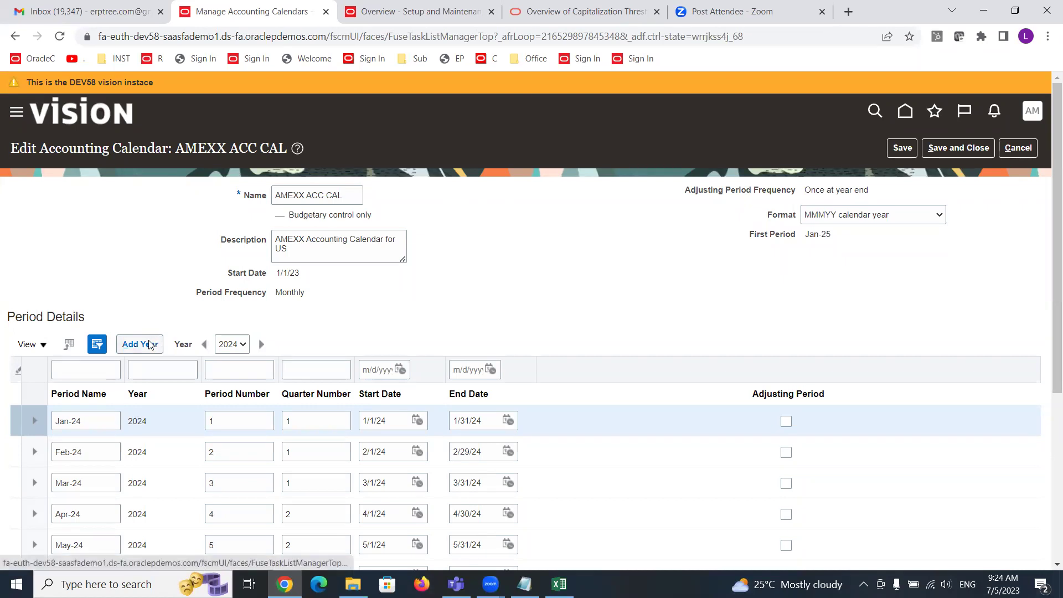
triple_click(822, 235)
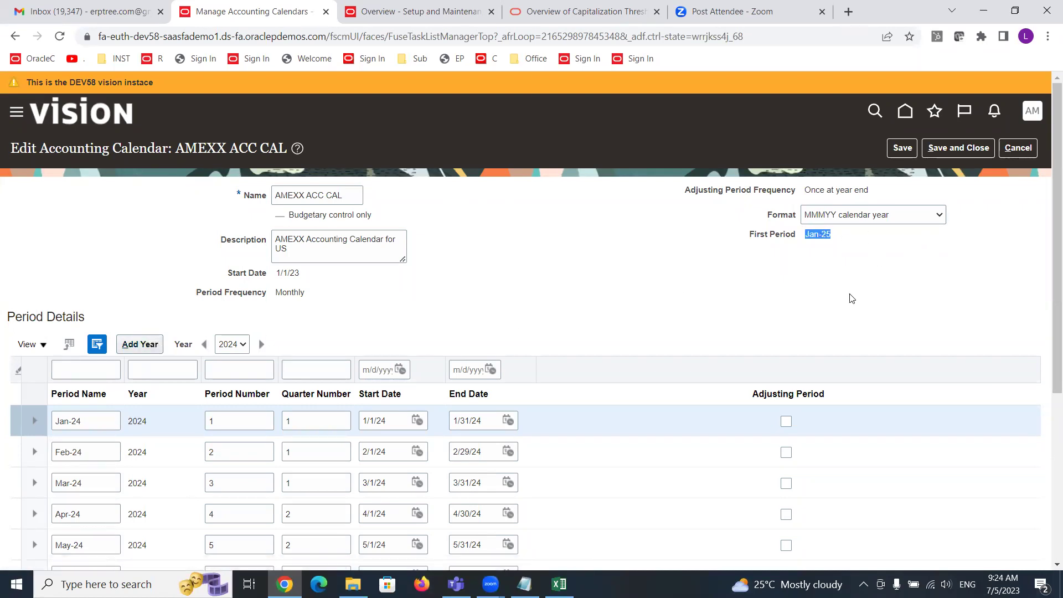
click(818, 249)
Step: Compare the 2024 periods with the Calendar/Accounting Calendar notes in the Excel sheet, and return to the calendar in Chrome
scroll(487, 290, down, 5)
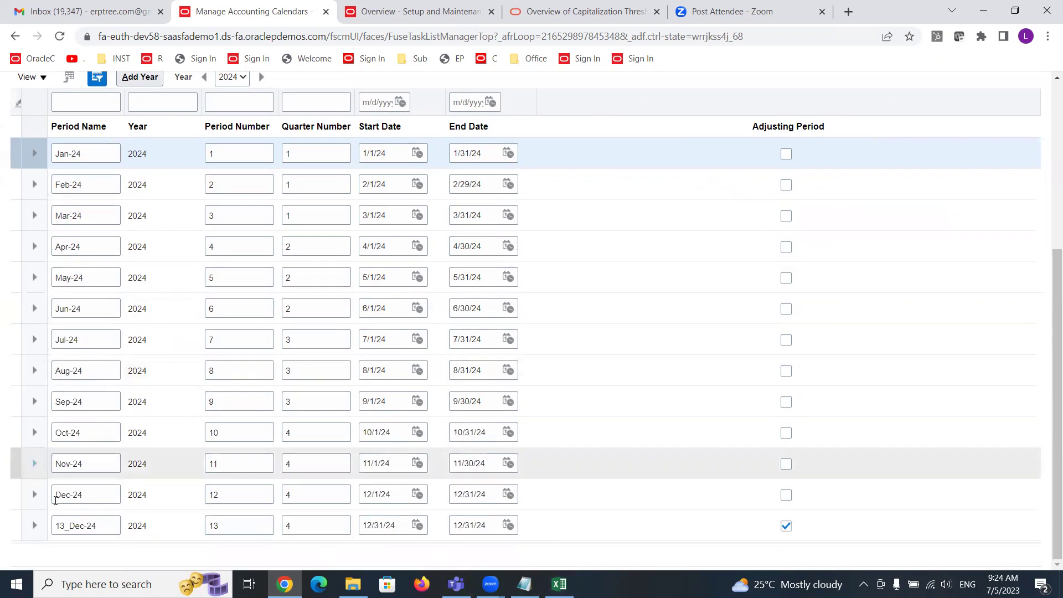
scroll(566, 537, up, 5)
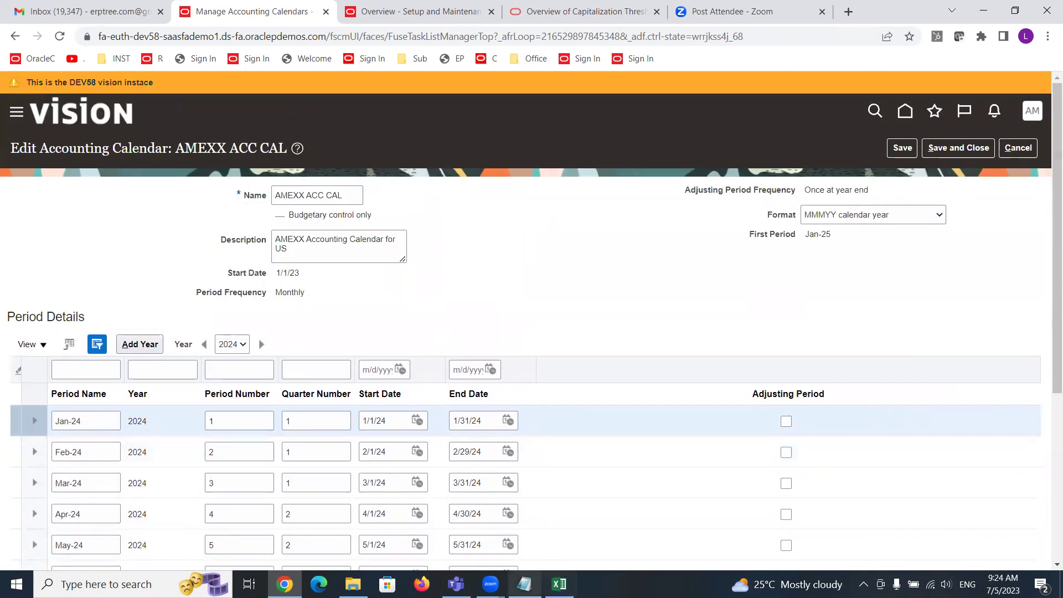
click(559, 584)
drag(64, 418, 222, 463)
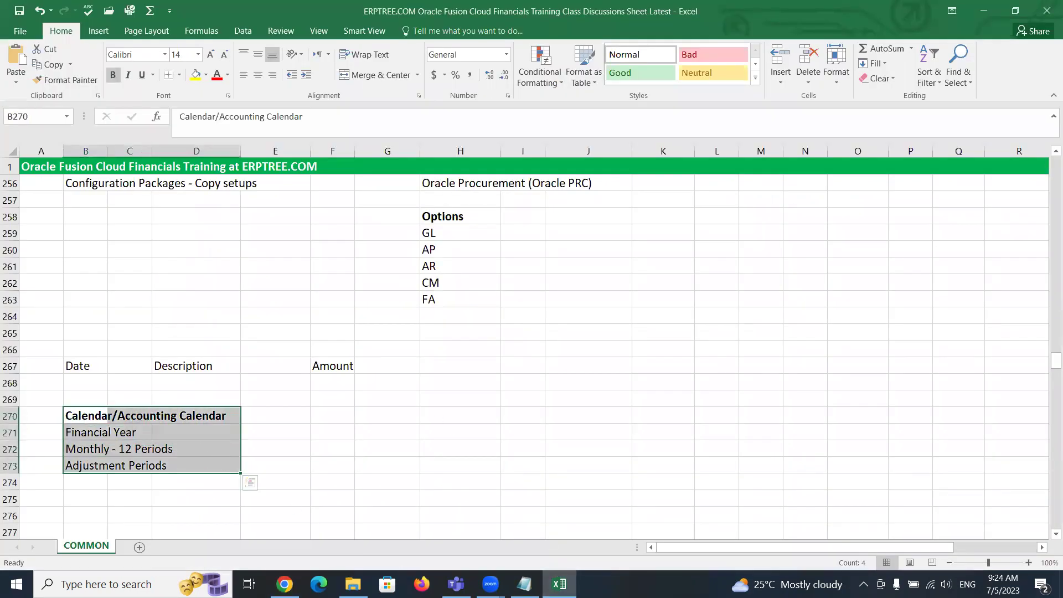
click(284, 585)
scroll(504, 298, down, 4)
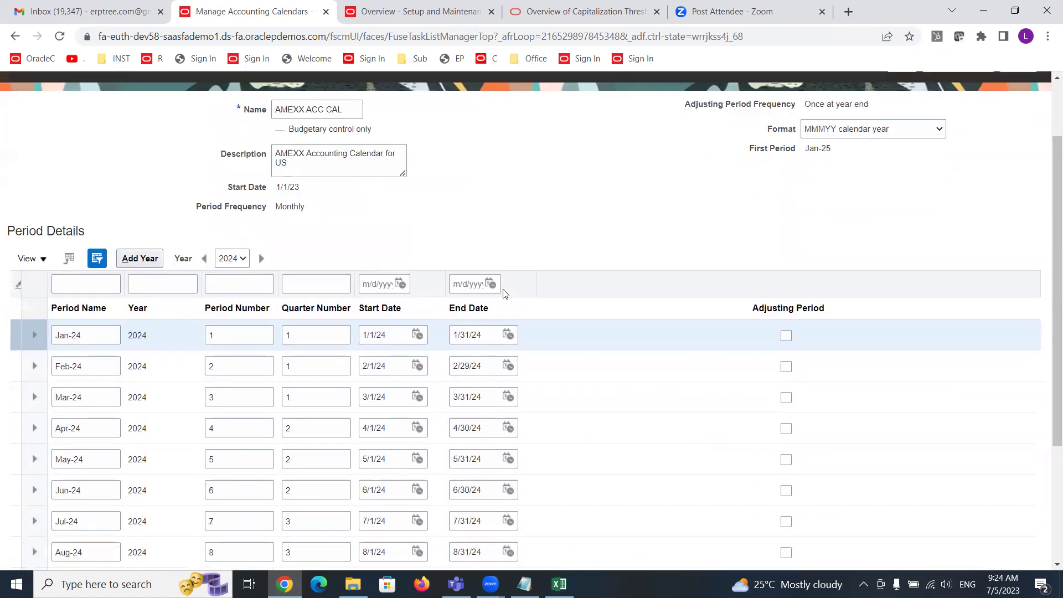
scroll(588, 279, up, 3)
scroll(588, 278, up, 2)
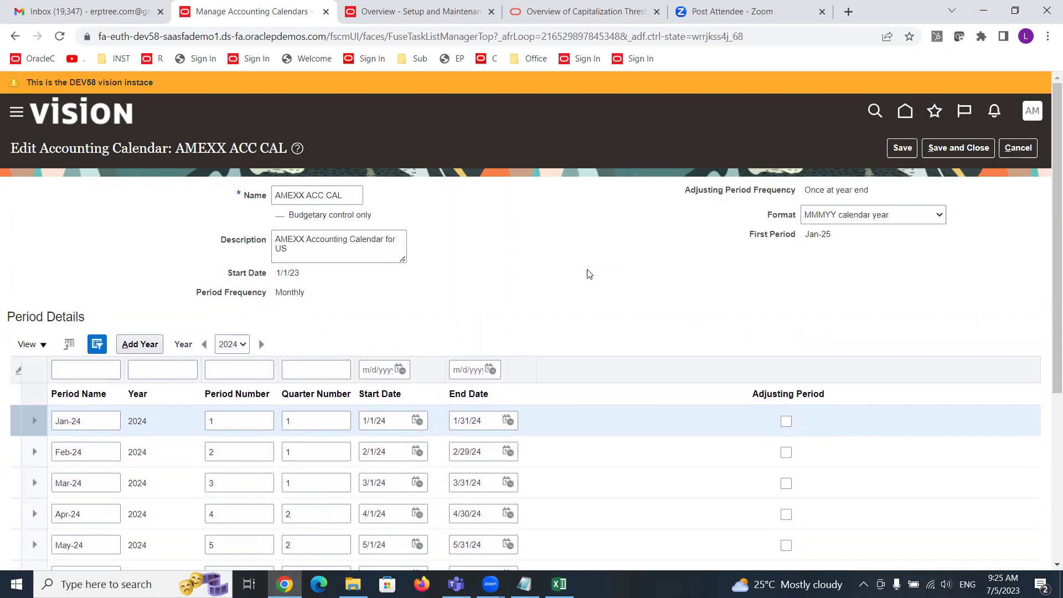
Step: Review the 2024 periods through the adjusting period, and save and close the AMEXX ACC CAL calendar
scroll(589, 274, down, 1)
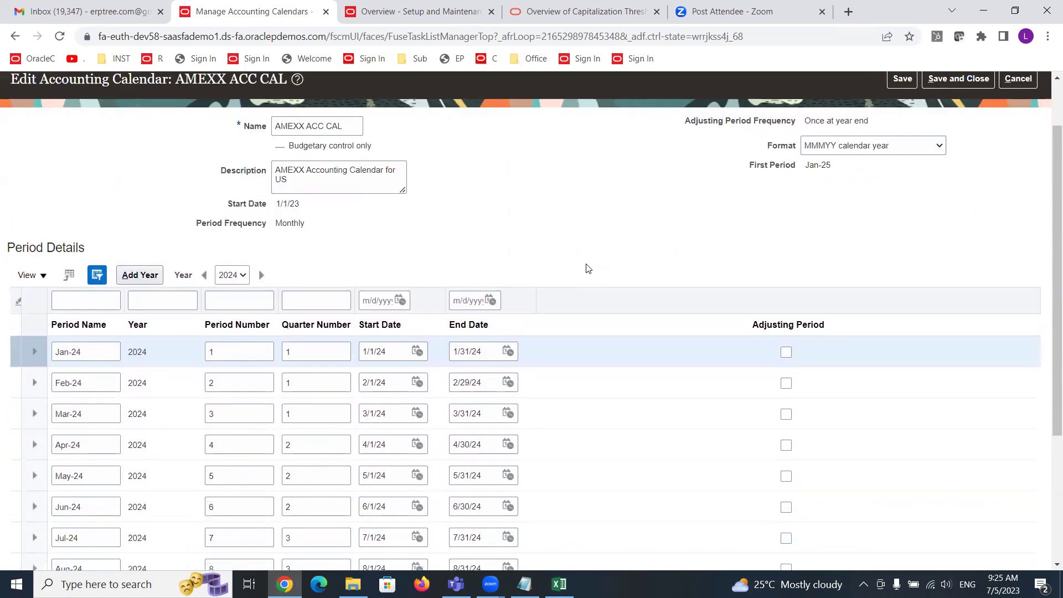
scroll(588, 268, up, 1)
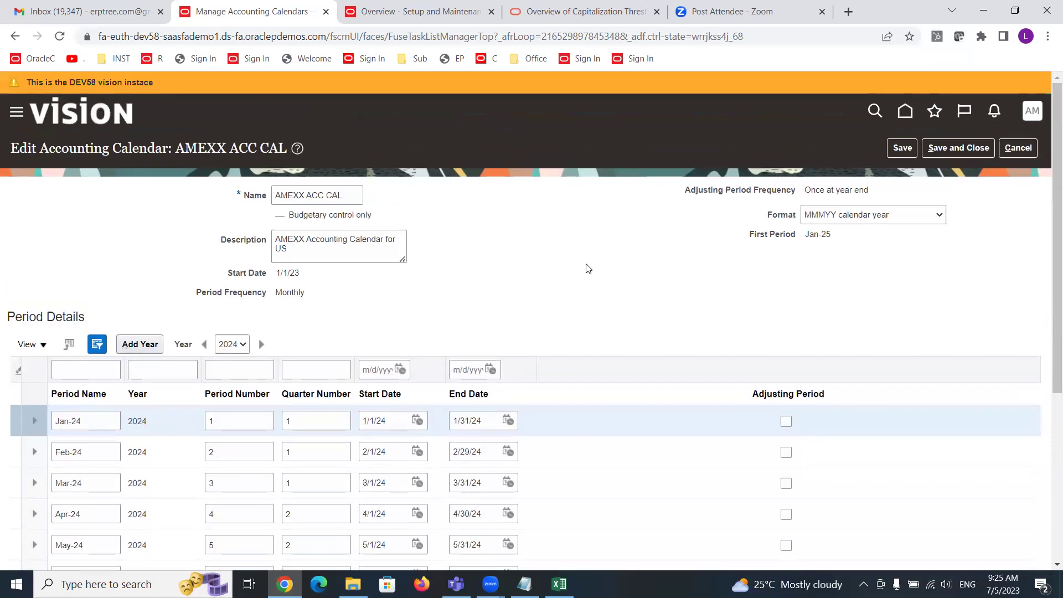
scroll(588, 268, down, 4)
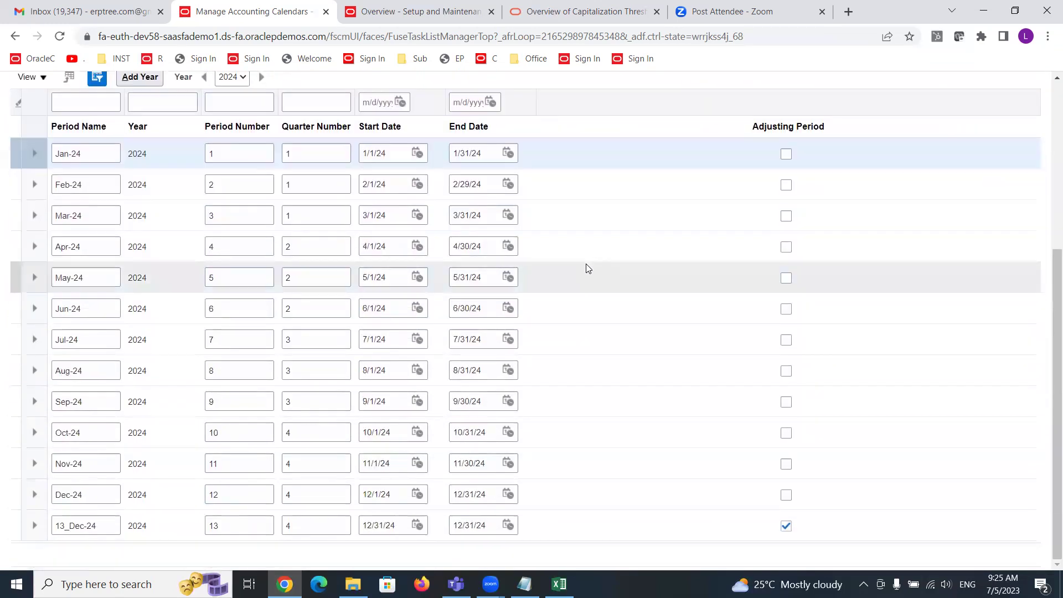
scroll(588, 268, up, 5)
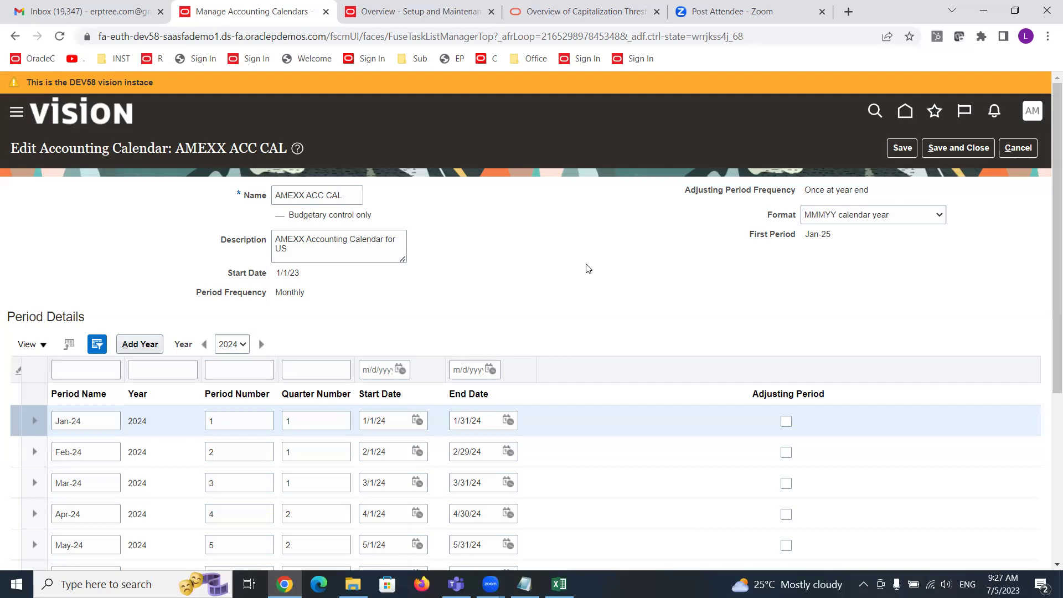
click(943, 155)
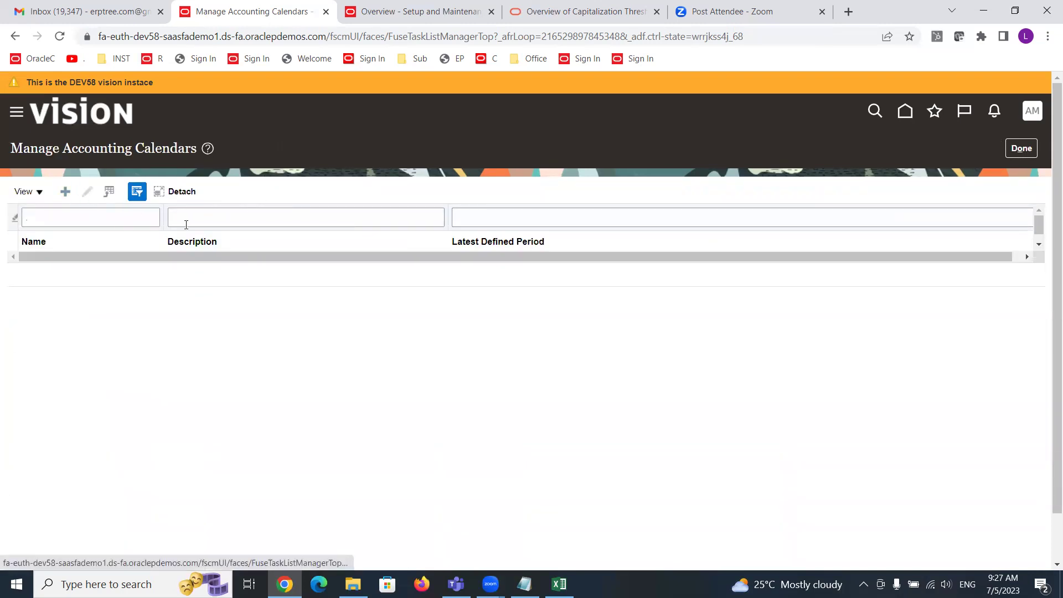
Step: Start a new monthly accounting calendar named XYZCAL with start date 4/1/23 and proceed to its period details
text(xXYZCAL)
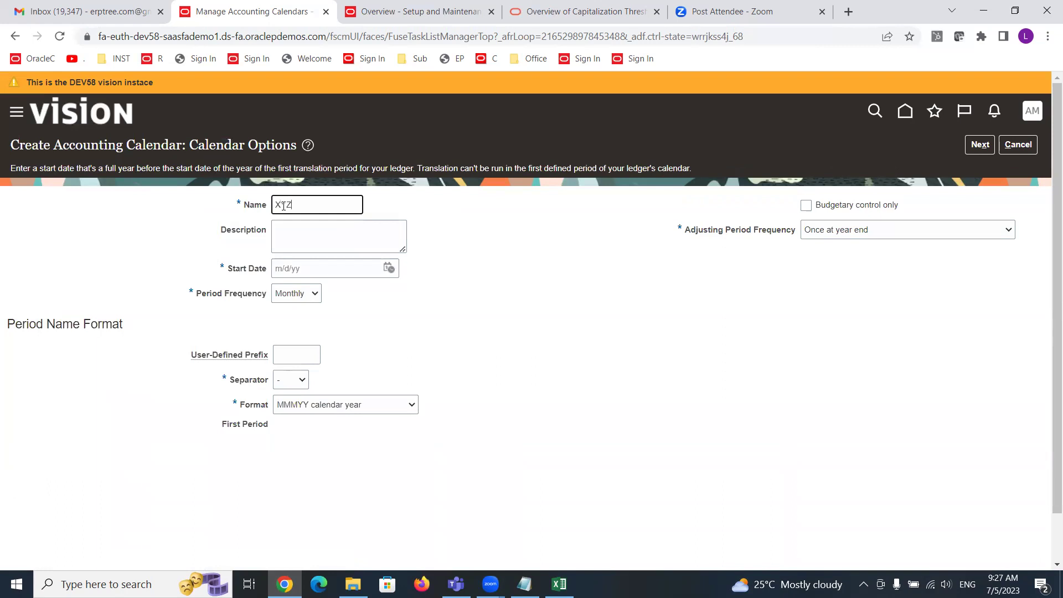
click(320, 236)
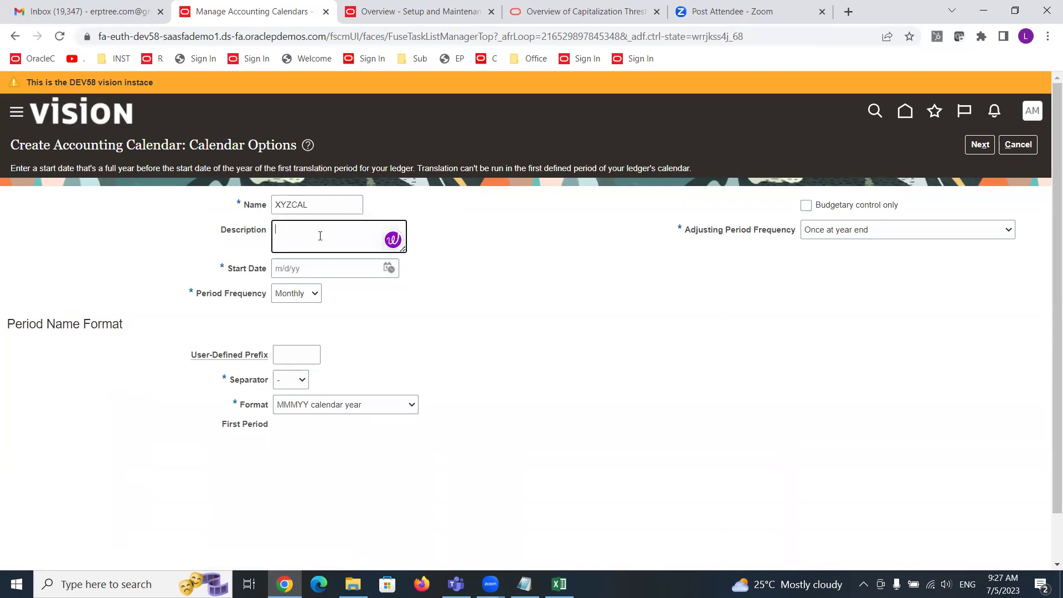
click(389, 271)
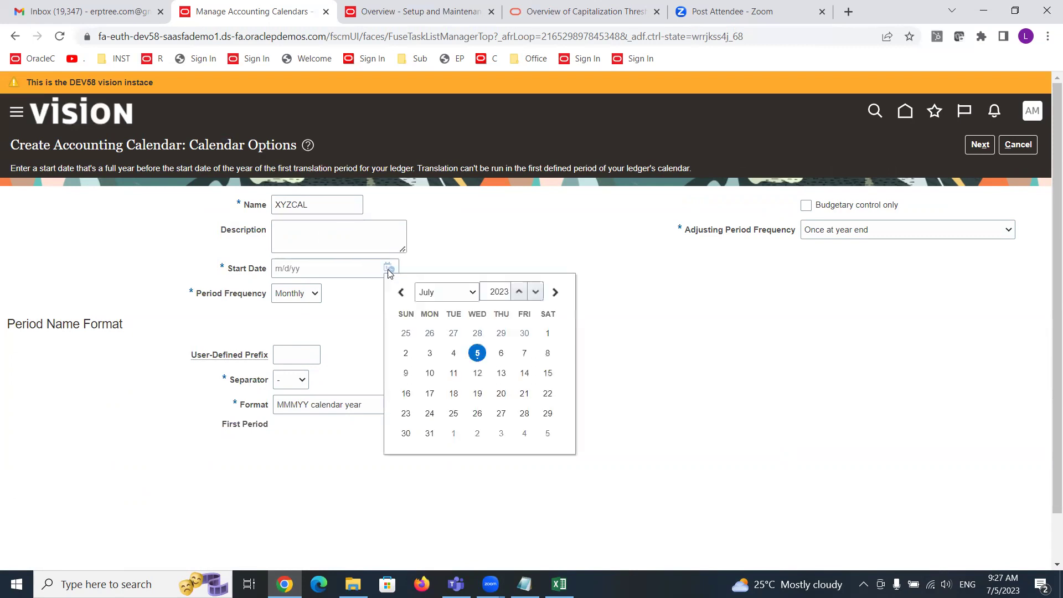
click(475, 293)
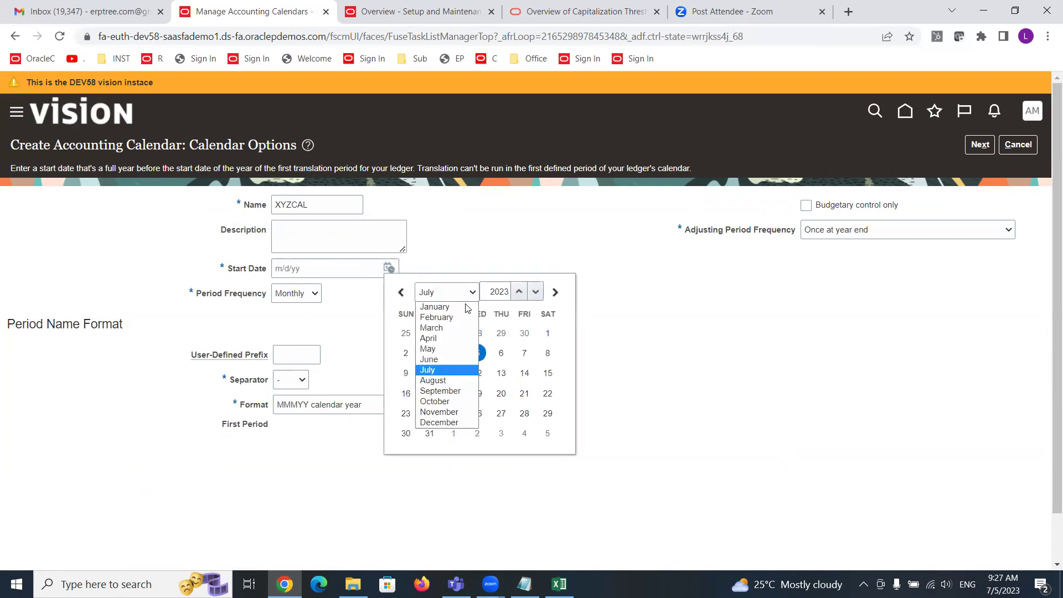
click(441, 339)
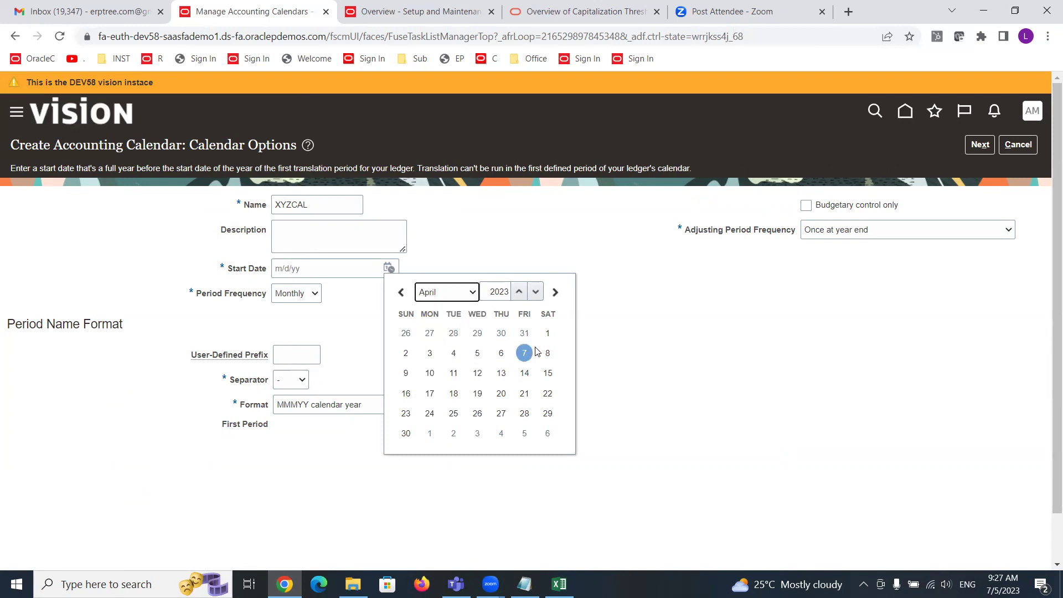
click(547, 332)
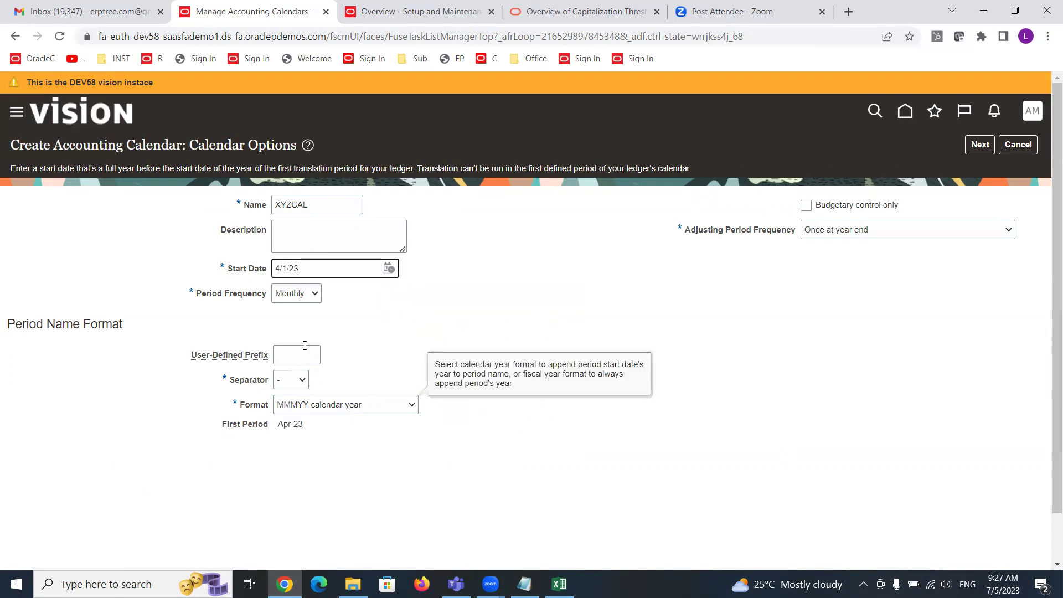
click(978, 145)
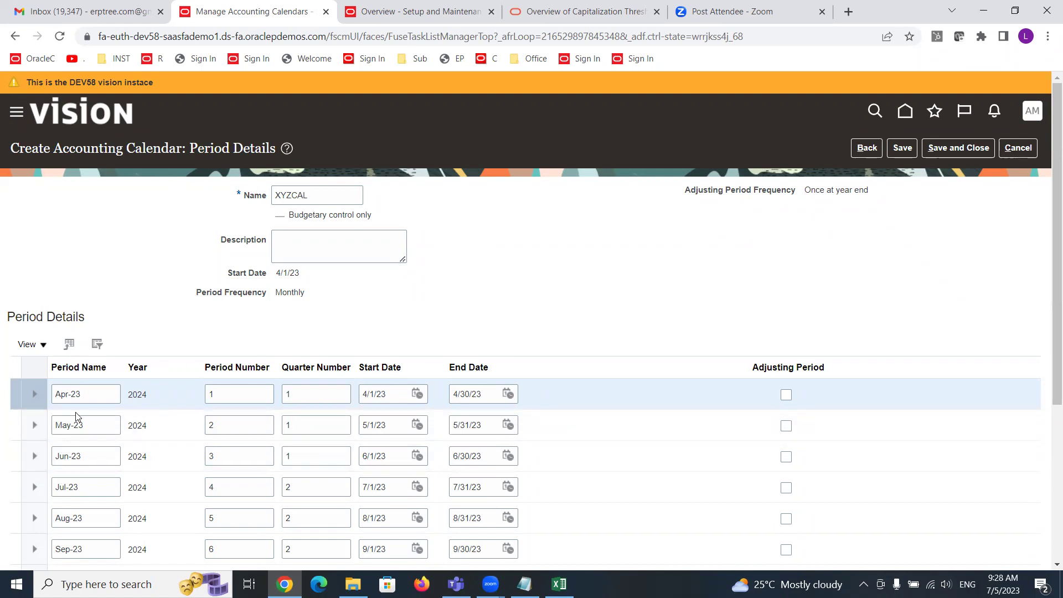
Step: Review the XYZCAL periods from April to March with their assigned year, and cancel the new calendar
scroll(90, 397, down, 1)
scroll(91, 397, down, 4)
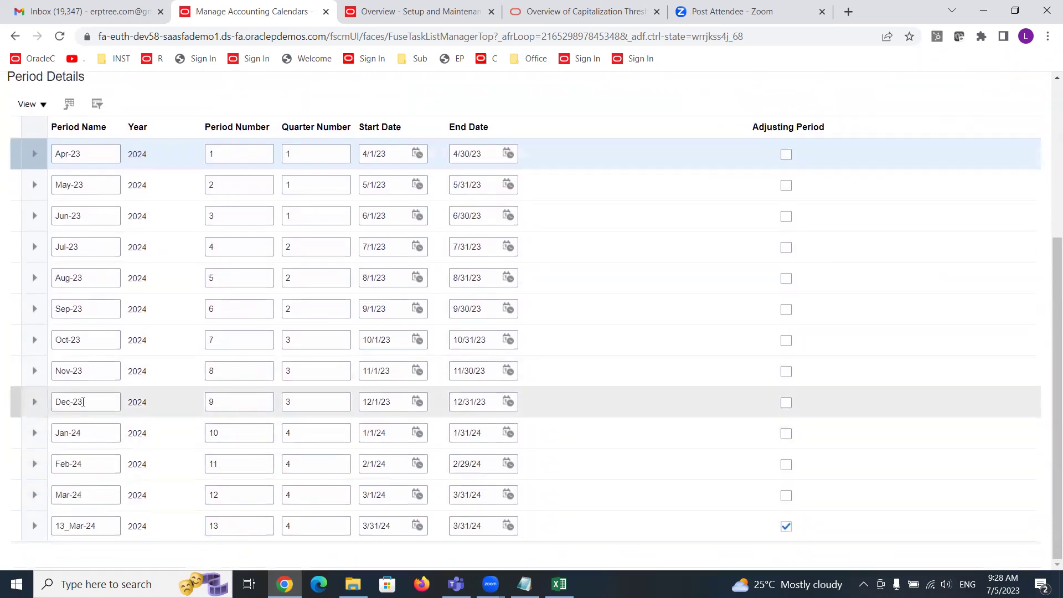
click(72, 402)
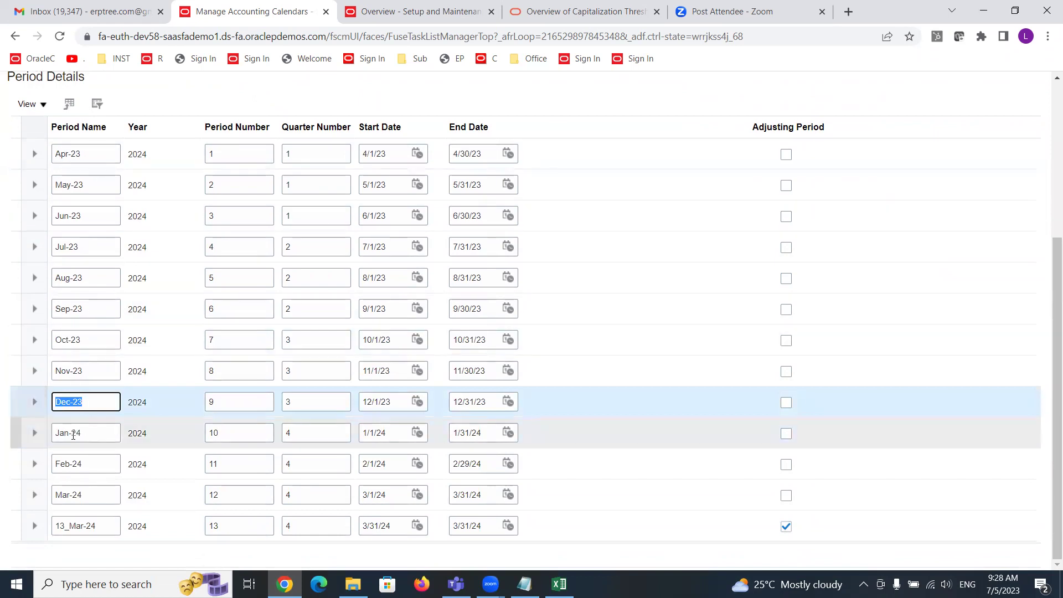
click(83, 496)
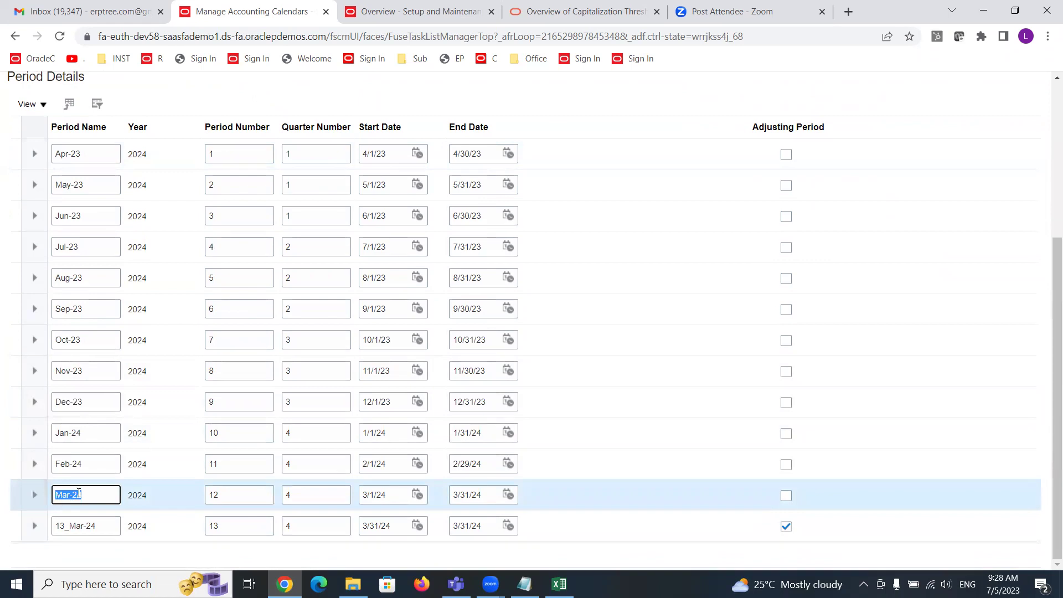
click(145, 495)
double_click(145, 496)
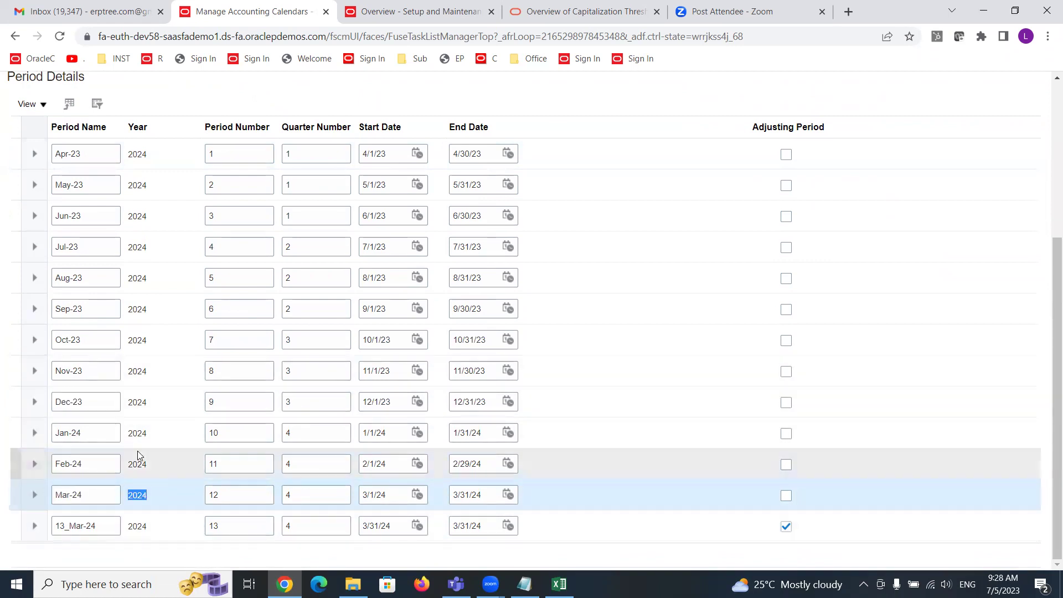
scroll(140, 455, up, 1)
scroll(139, 453, up, 3)
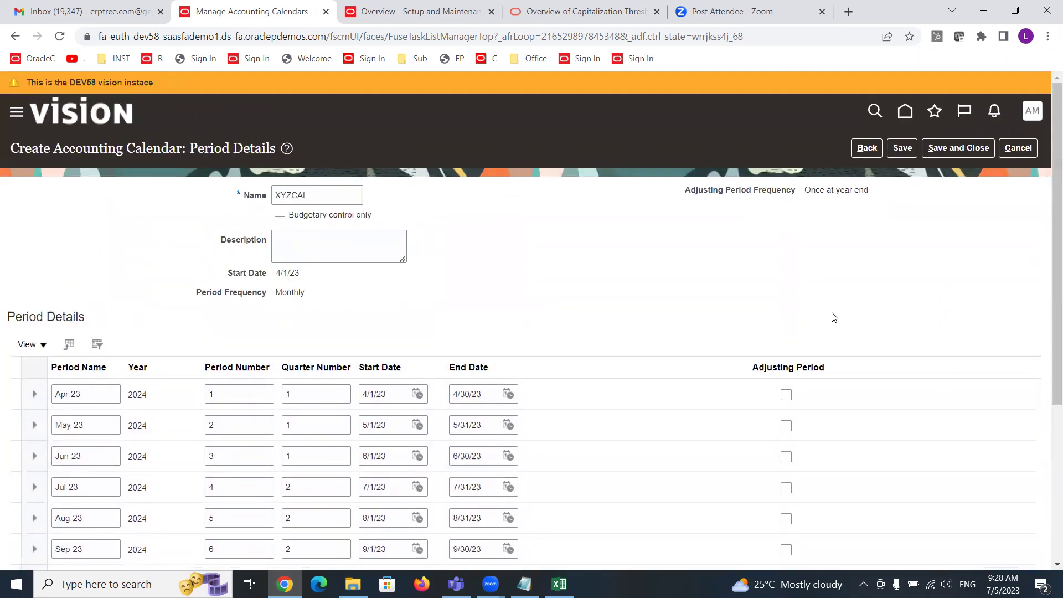
scroll(832, 316, down, 4)
scroll(831, 315, up, 4)
click(1027, 150)
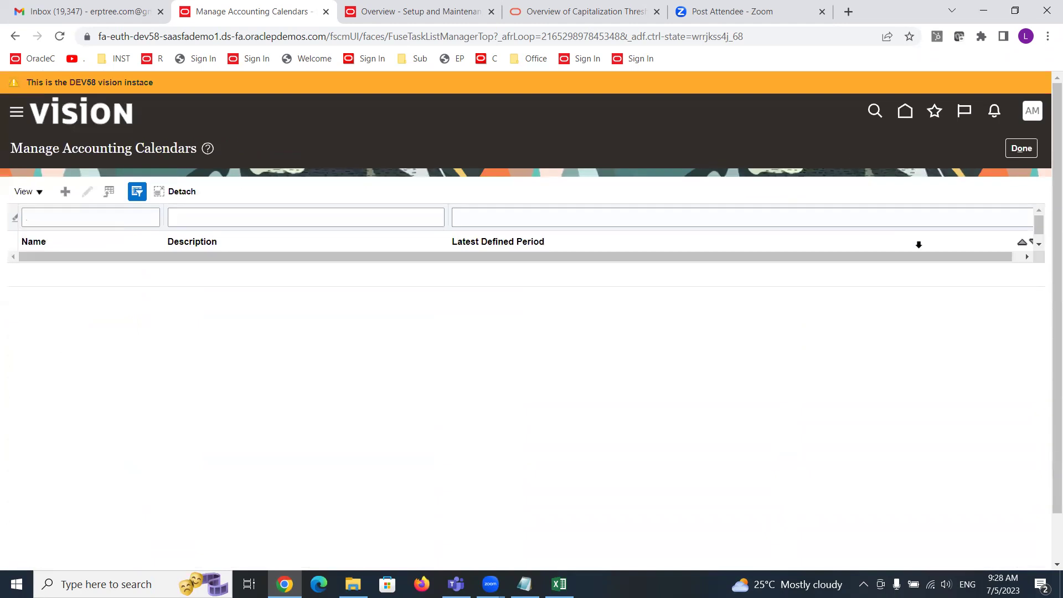
Step: Filter the accounting calendars by the name AMEXX and open AMEXX ACC CAL for editing
click(91, 218)
text(AMEXX)
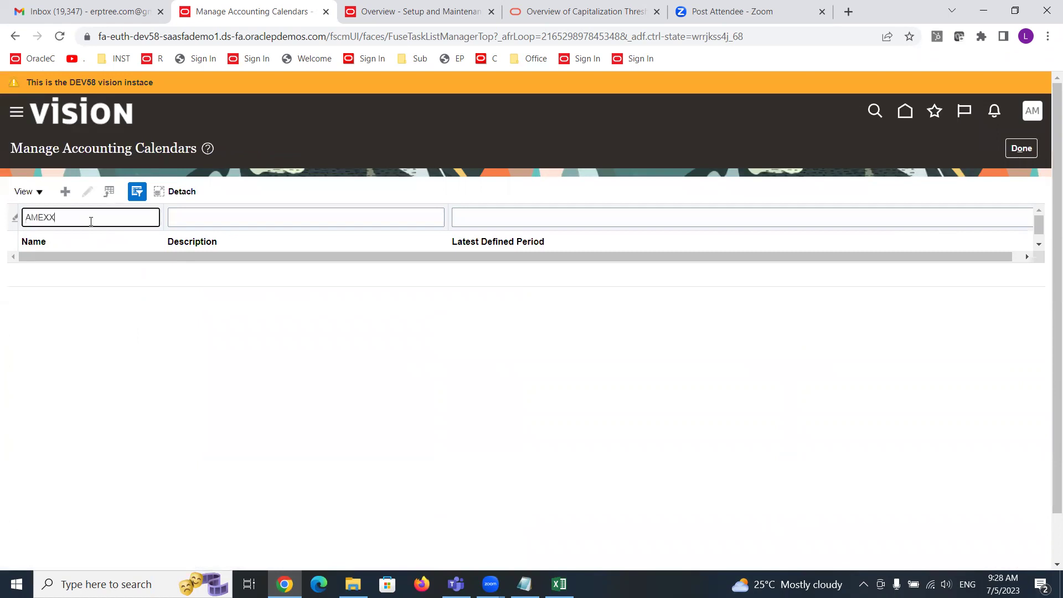
key(Return)
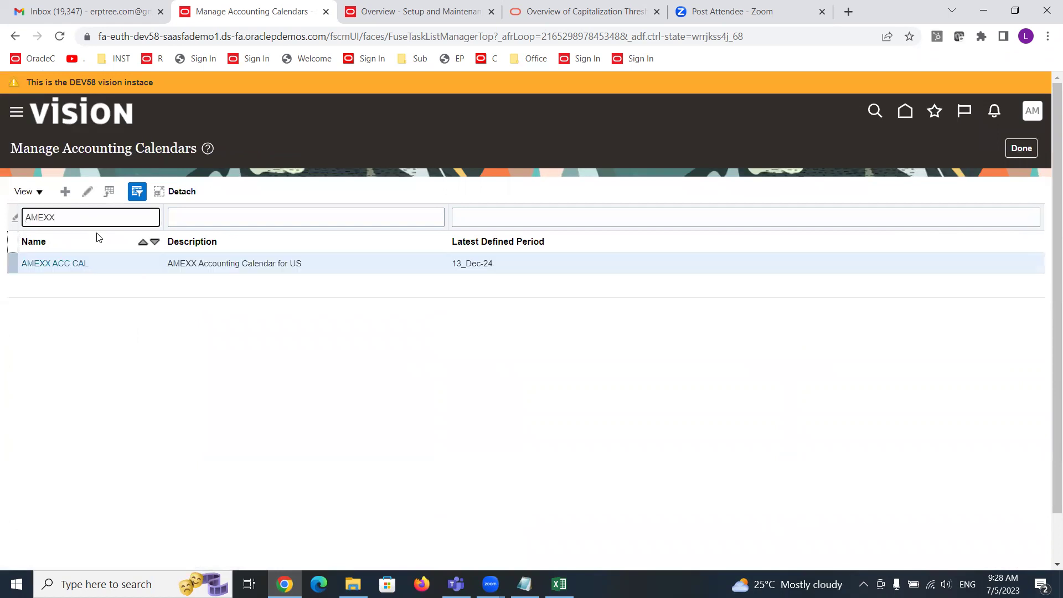
click(87, 192)
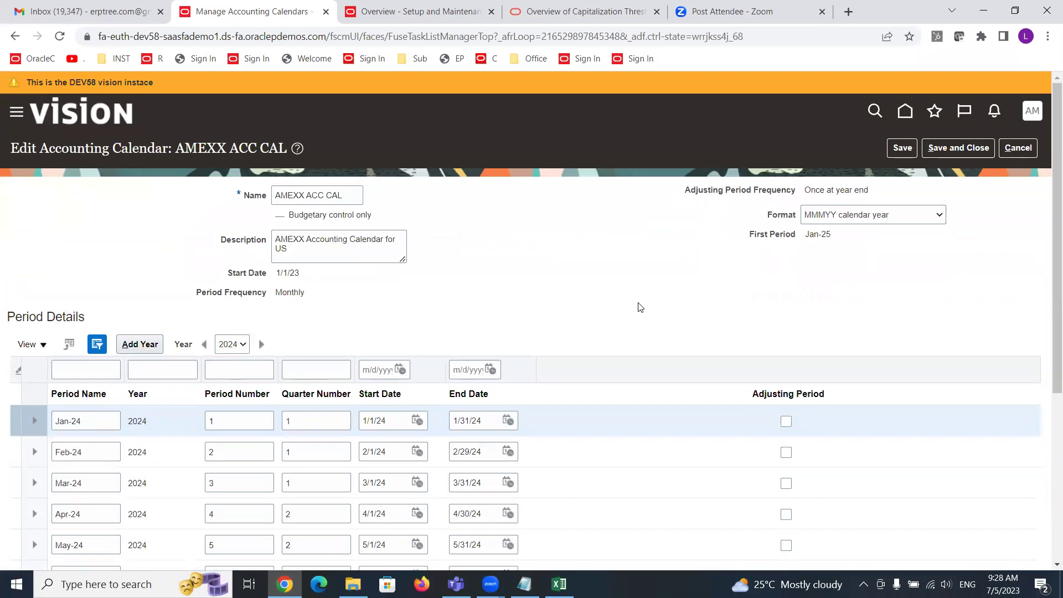
Step: Check the available period name formats and the 2024 periods of AMEXX ACC CAL, and cancel out of editing
click(867, 216)
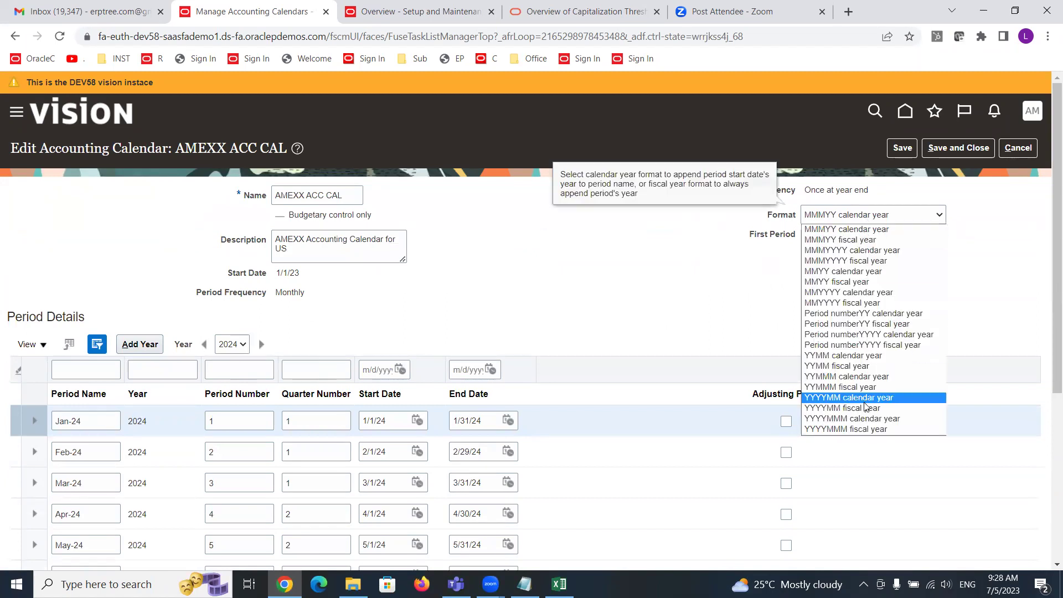
click(642, 245)
scroll(636, 261, down, 2)
scroll(635, 261, down, 4)
scroll(635, 261, up, 6)
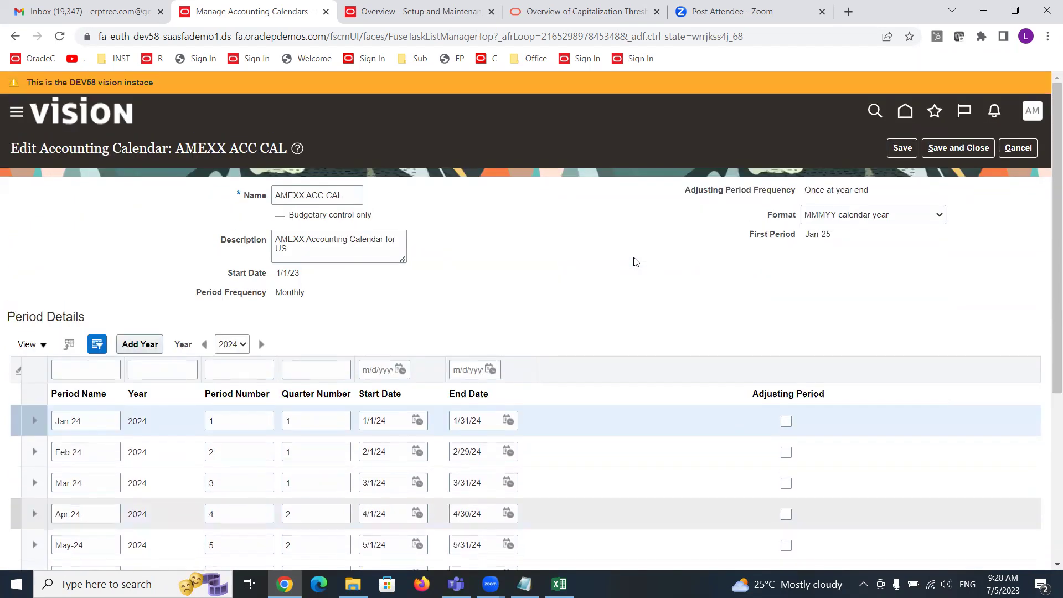
click(1031, 151)
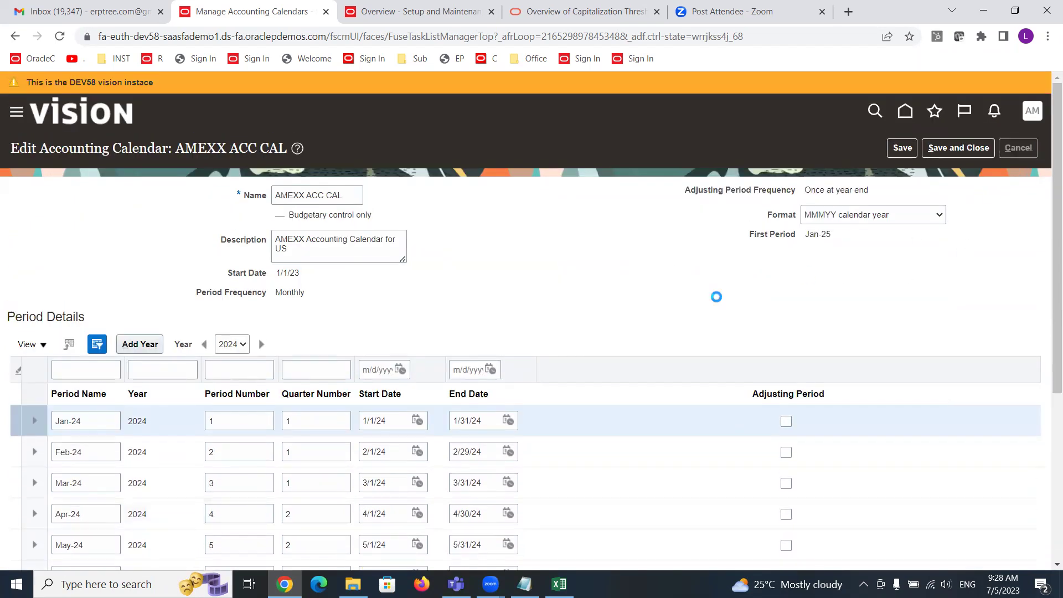
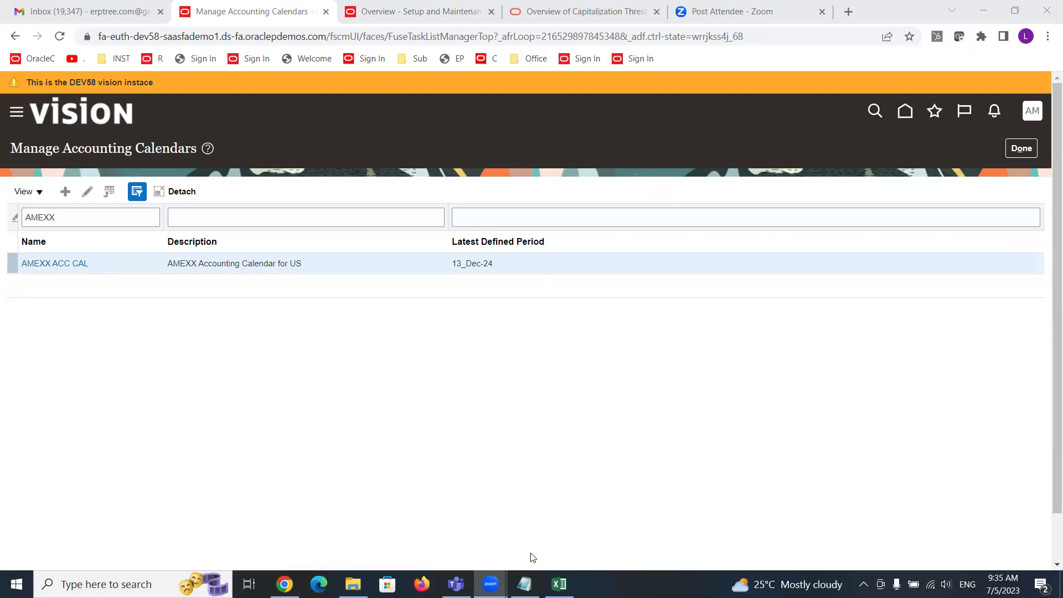
Step: Switch to the Excel discussion sheet and examine the Description and Amount headings in row 267
click(560, 584)
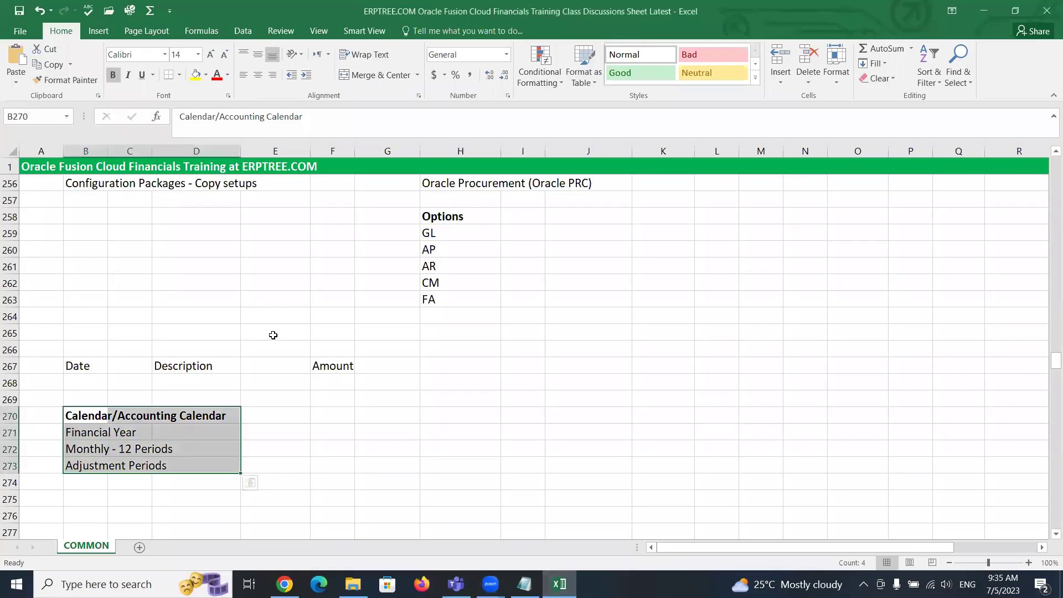
click(340, 369)
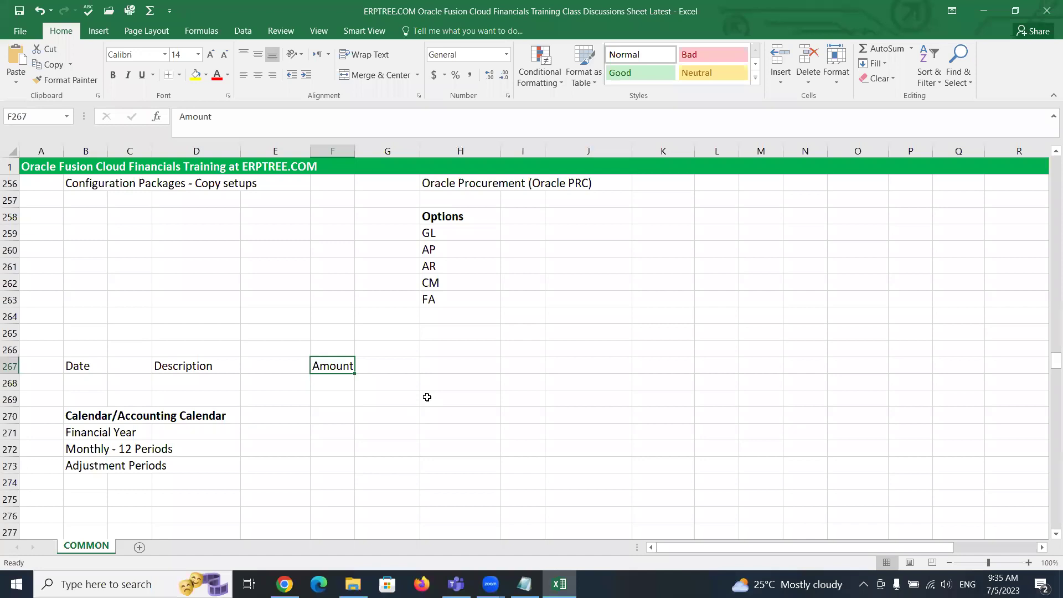
click(191, 363)
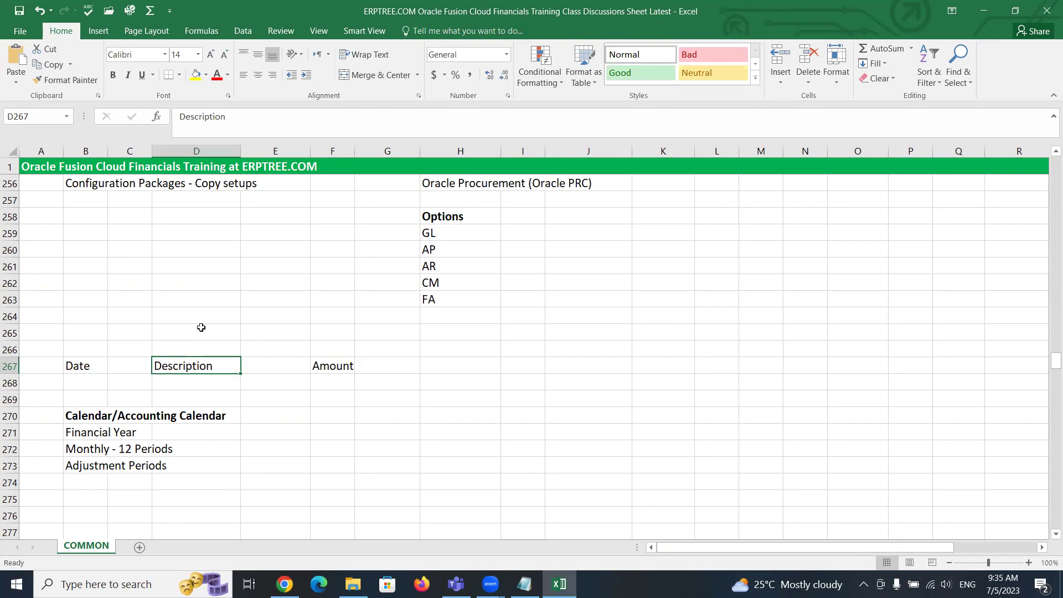
click(339, 365)
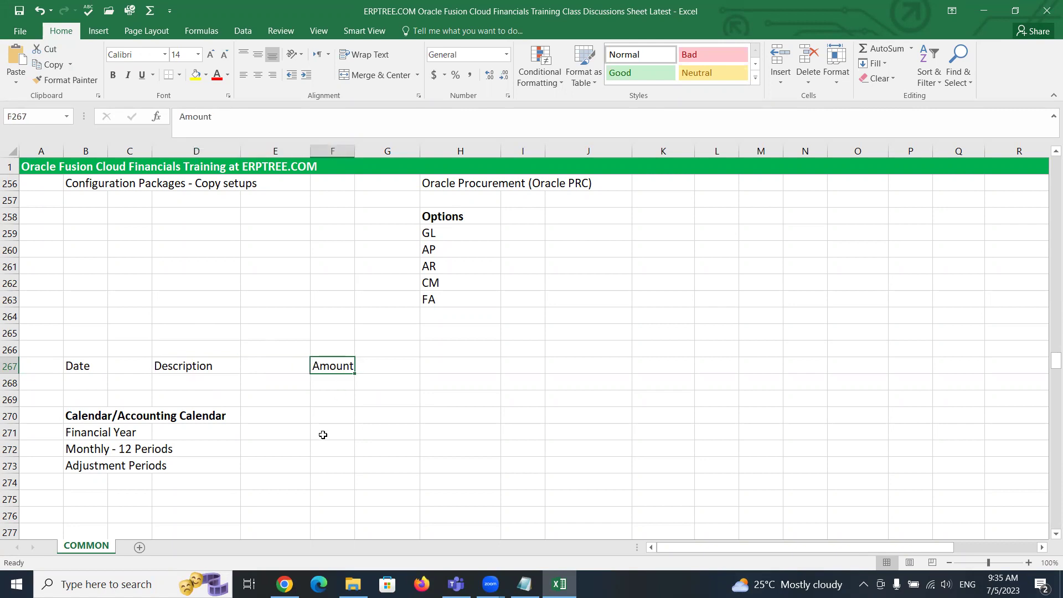
click(193, 368)
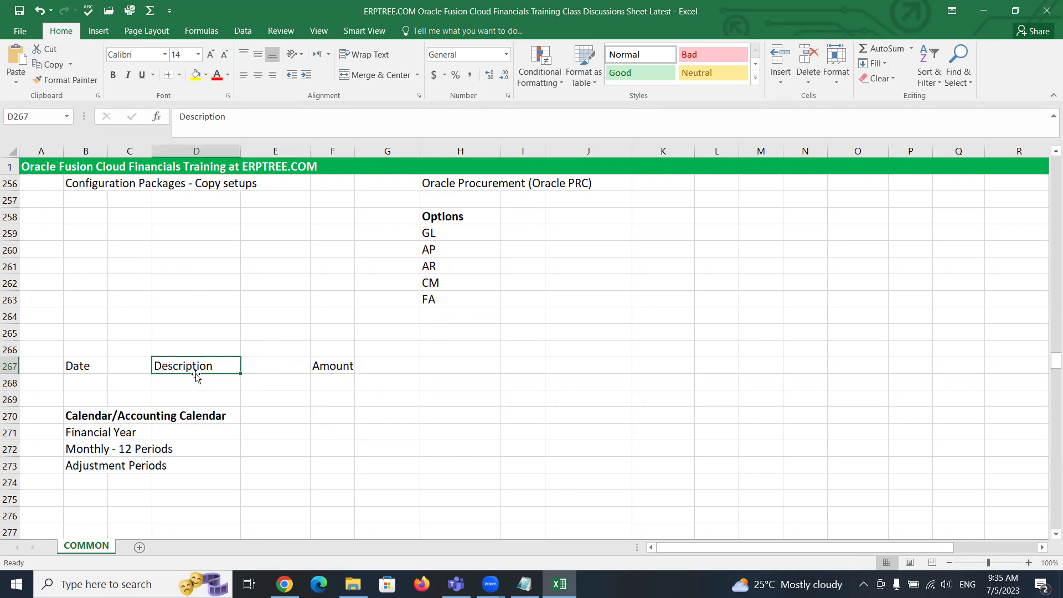